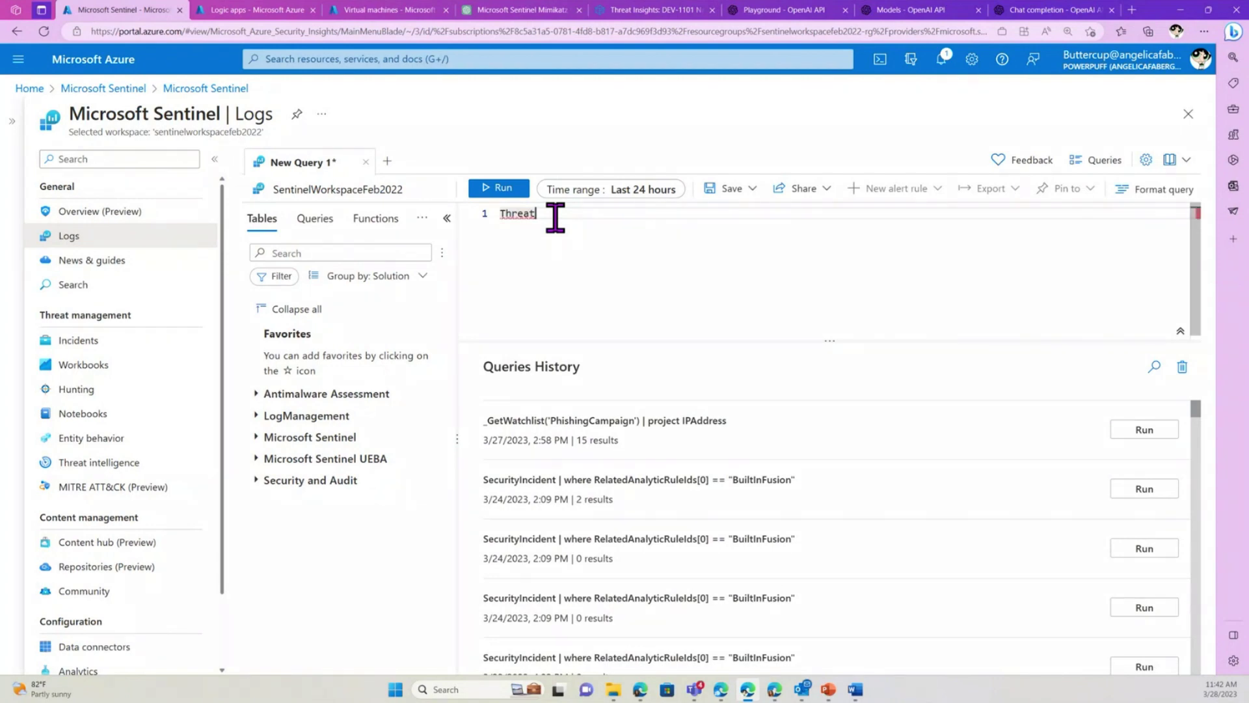
Replace the query text with the ThreatIntelligenceIndicator table and start a piped second line
key("BackSpace")
key("BackSpace")
key("BackSpace")
key("BackSpace")
key("BackSpace")
key("BackSpace")
type("T")
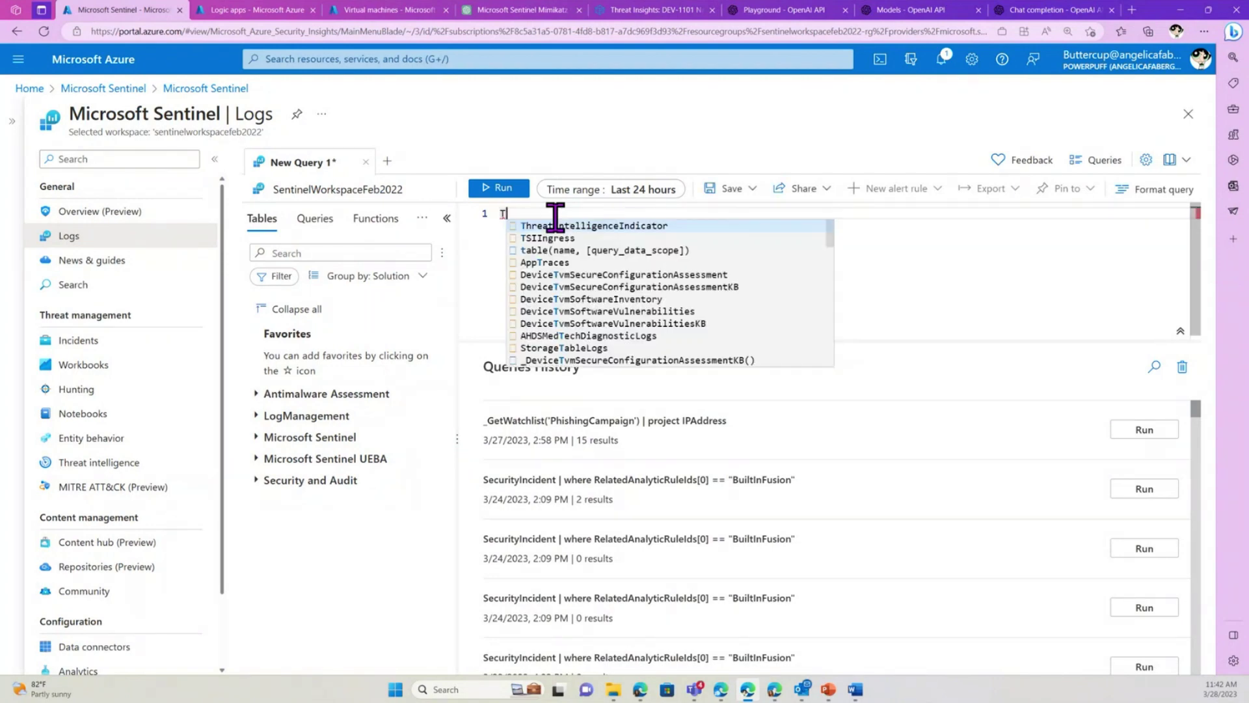
type("hreatIntelligenceIndicator")
key("Return")
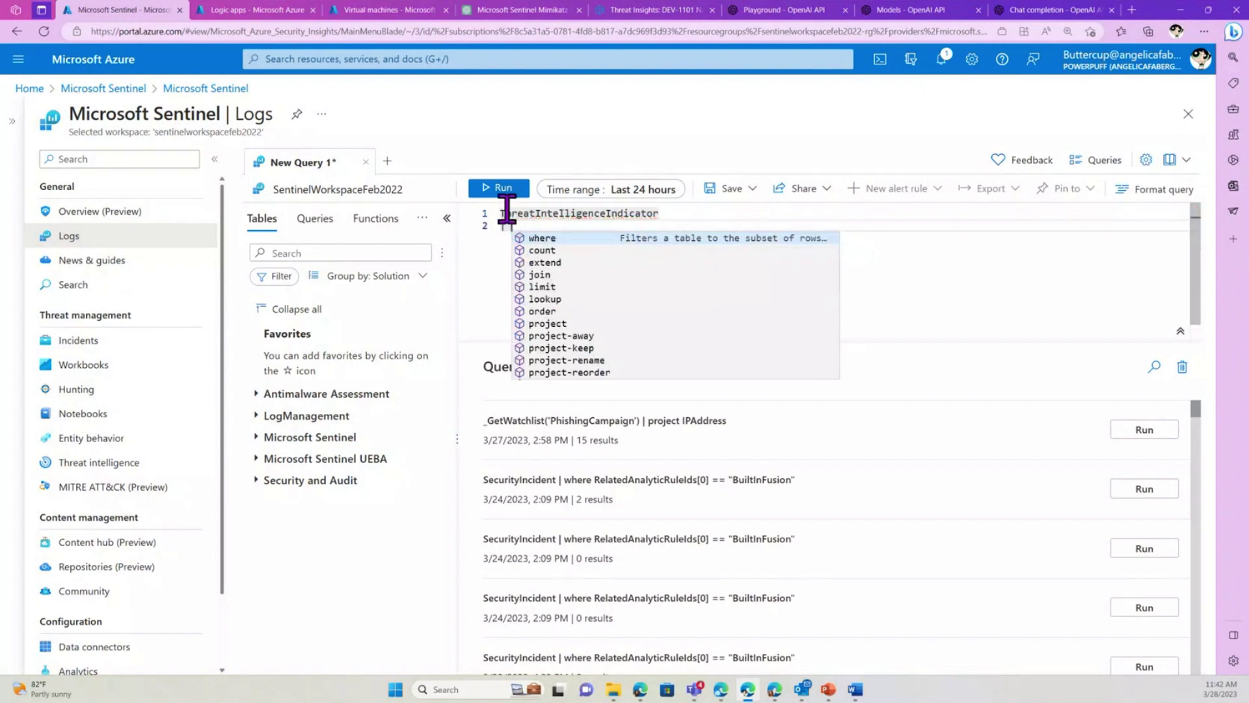
Limit the ThreatIntelligenceIndicator query to 100 rows with "take 100" and run it
mouse_move(616, 216)
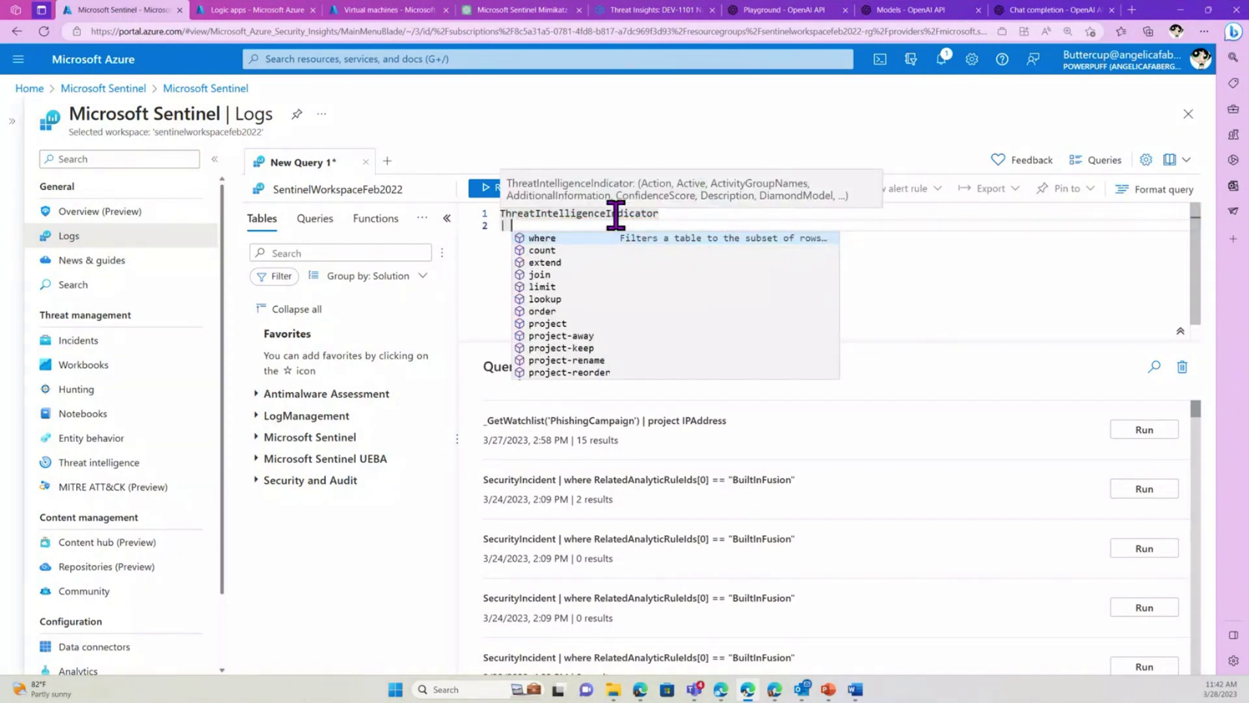
type("tak")
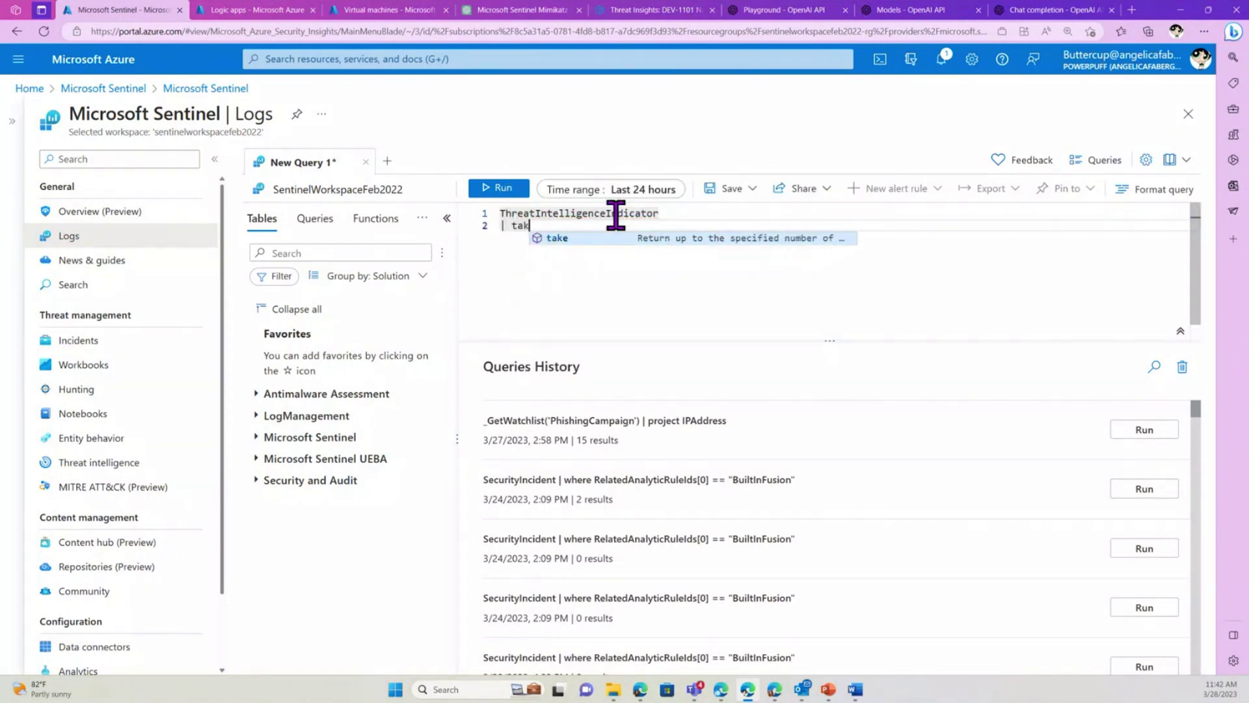
type("e 100")
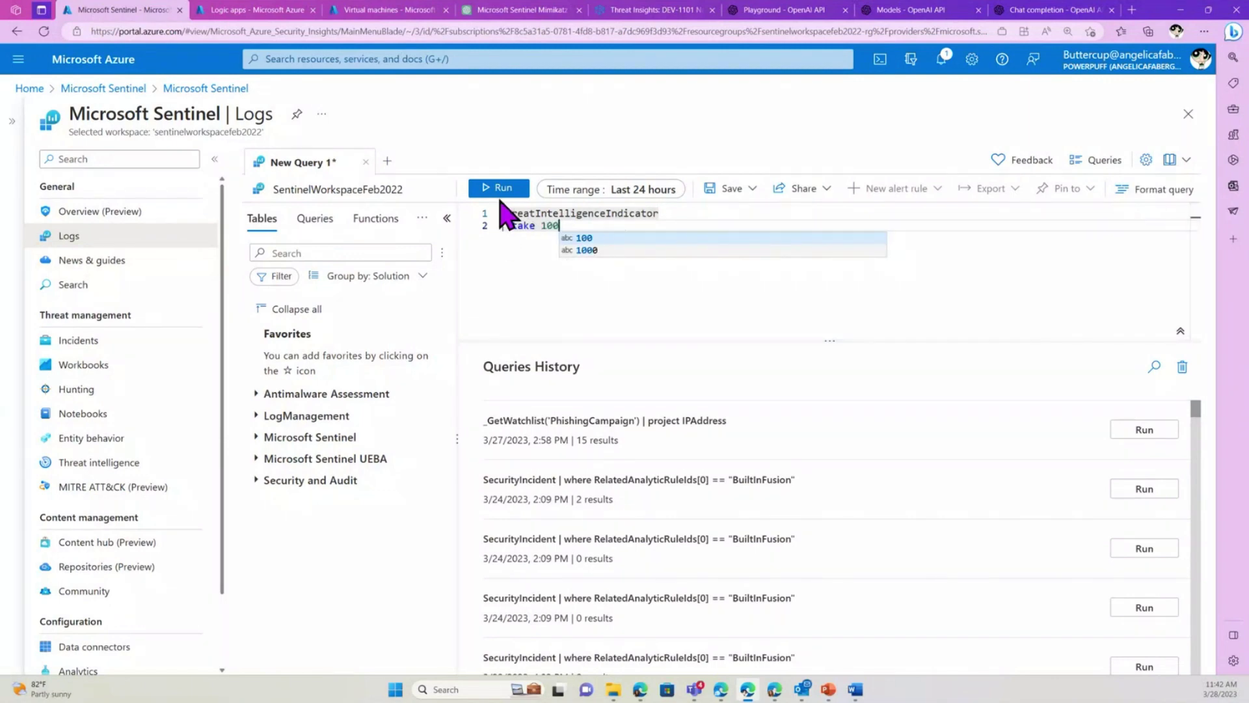
left_click(499, 190)
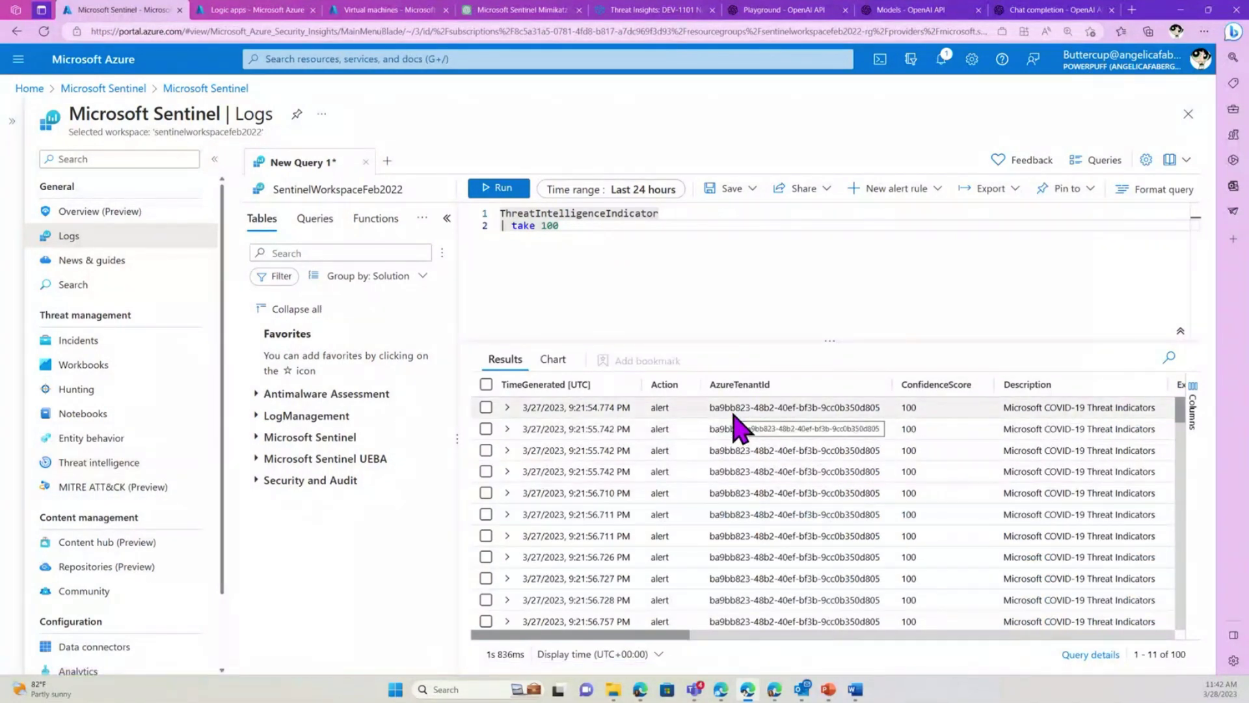
Open the workspace's Threat intelligence page, discarding the unsaved query edits
mouse_move(596, 220)
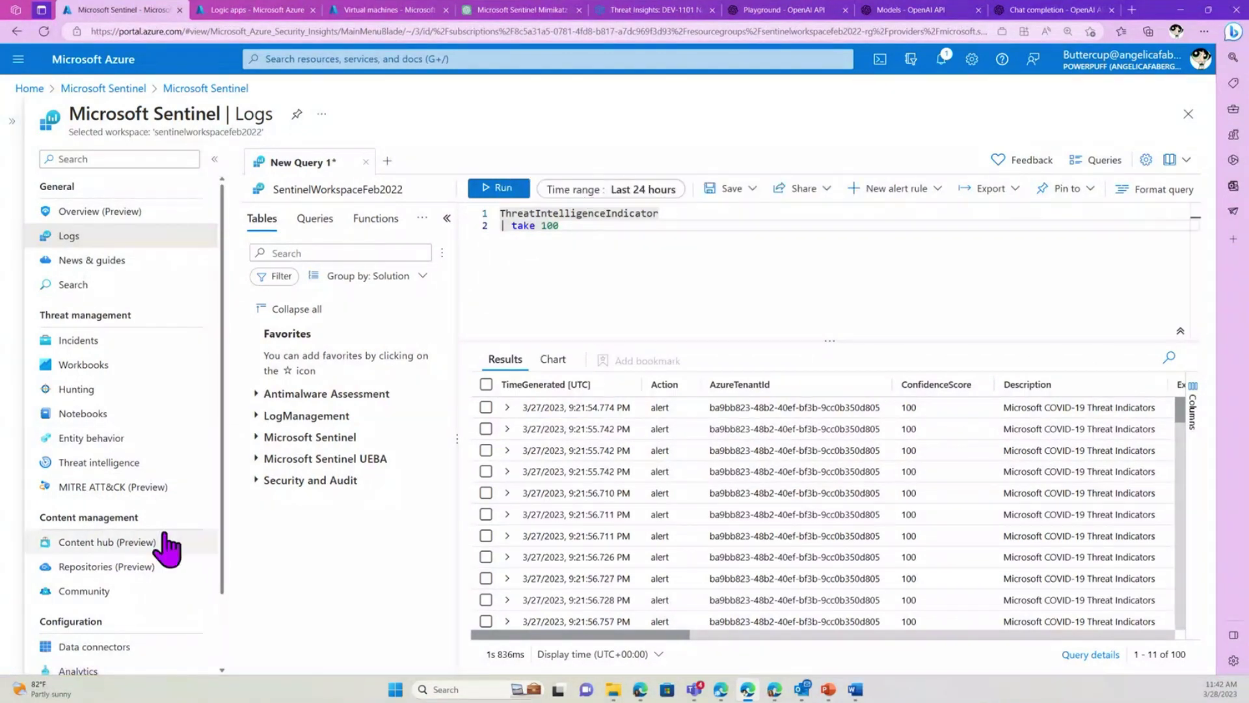
scroll(168, 546, "down", 1)
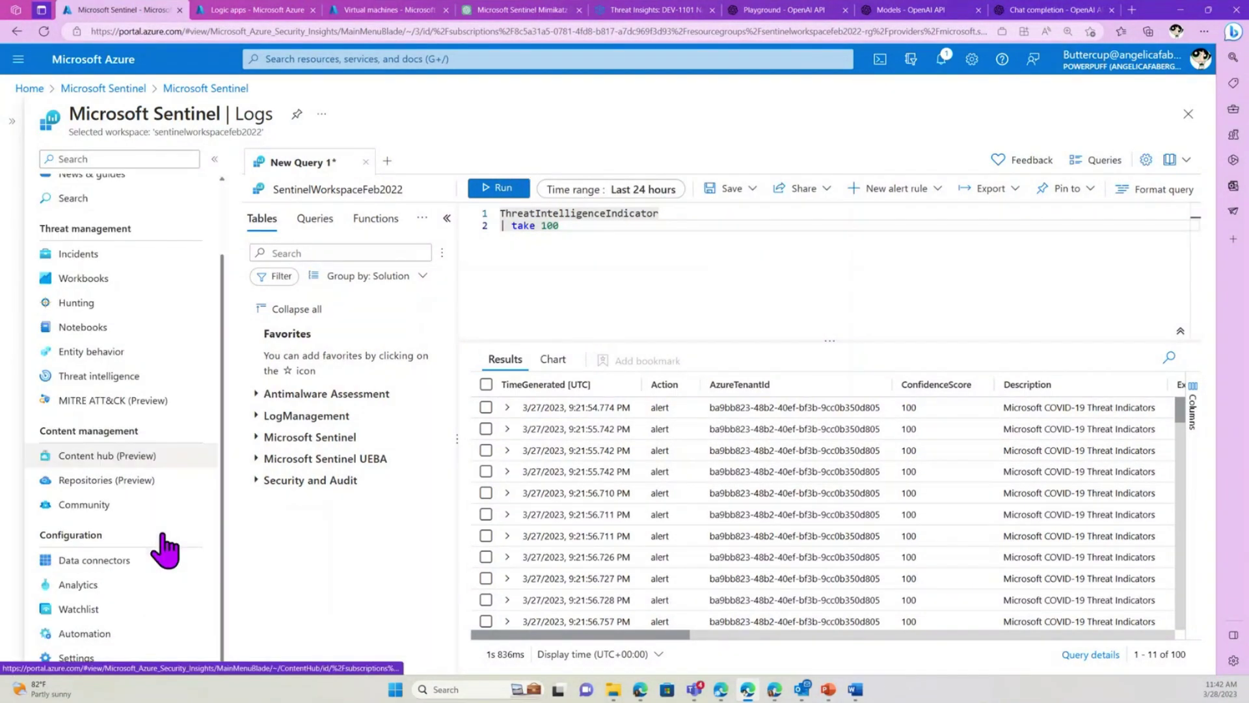
left_click(95, 377)
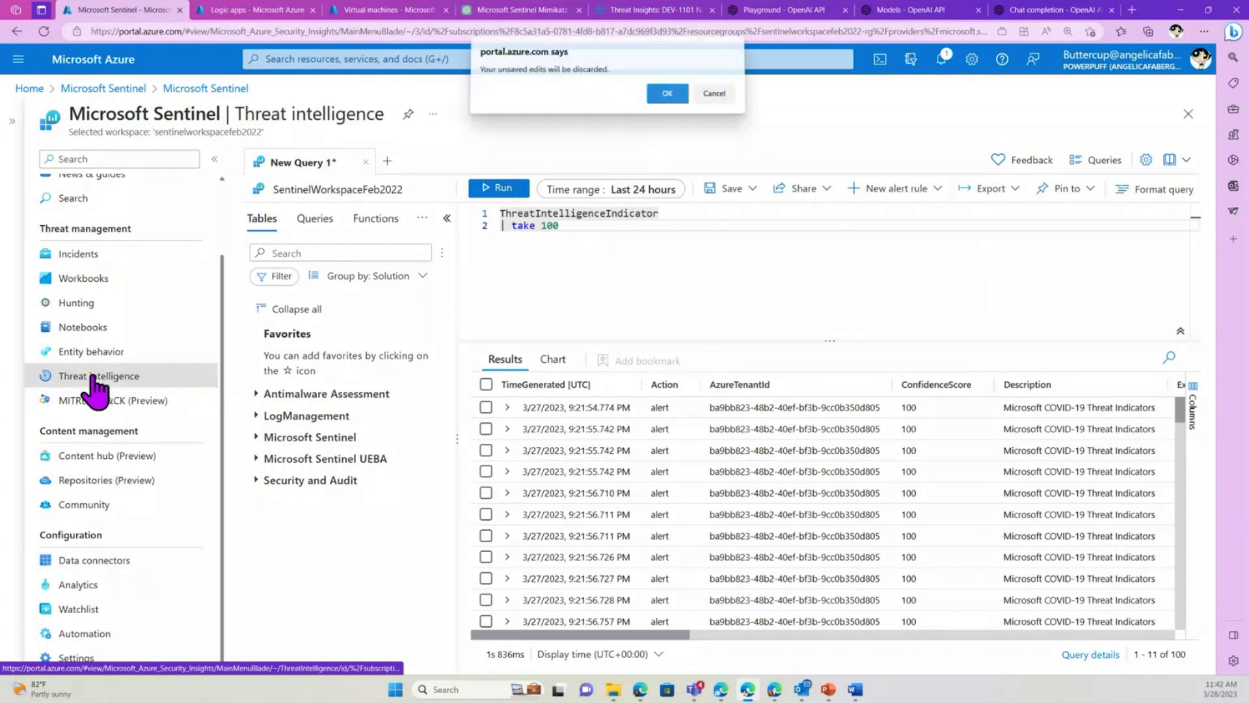
left_click(667, 93)
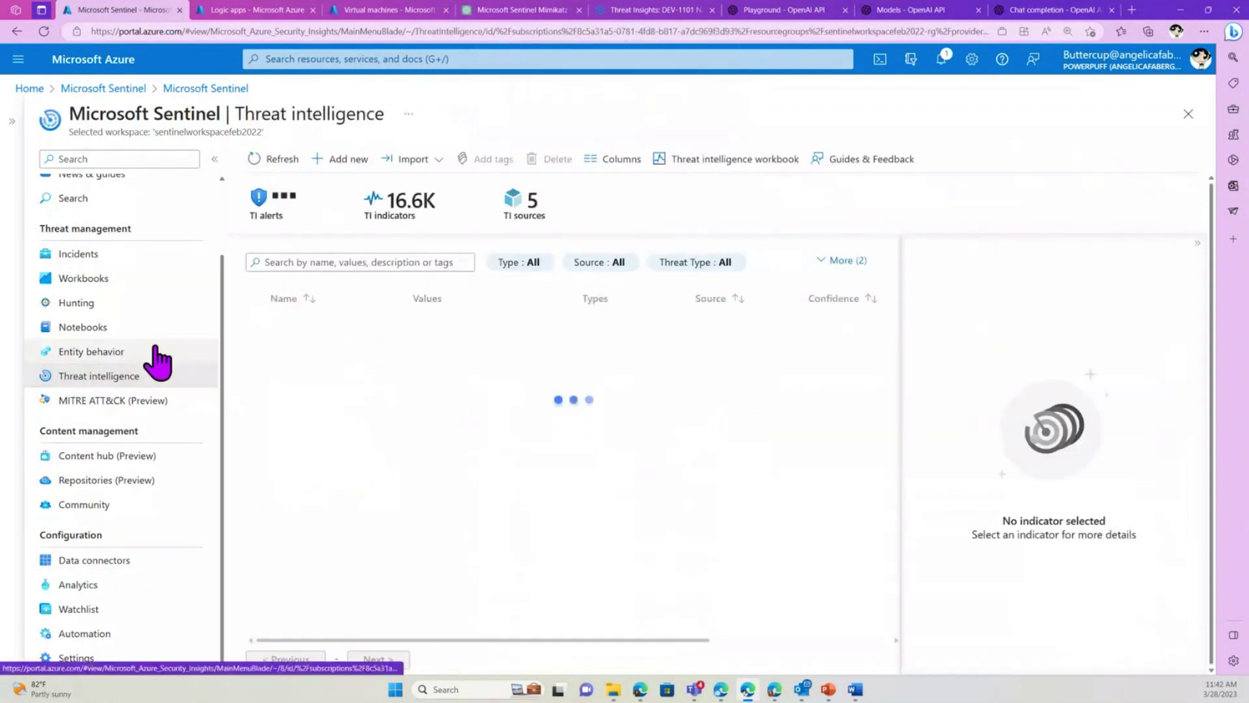
Review the types offered for a new threat indicator and close the form without creating one
left_click(353, 162)
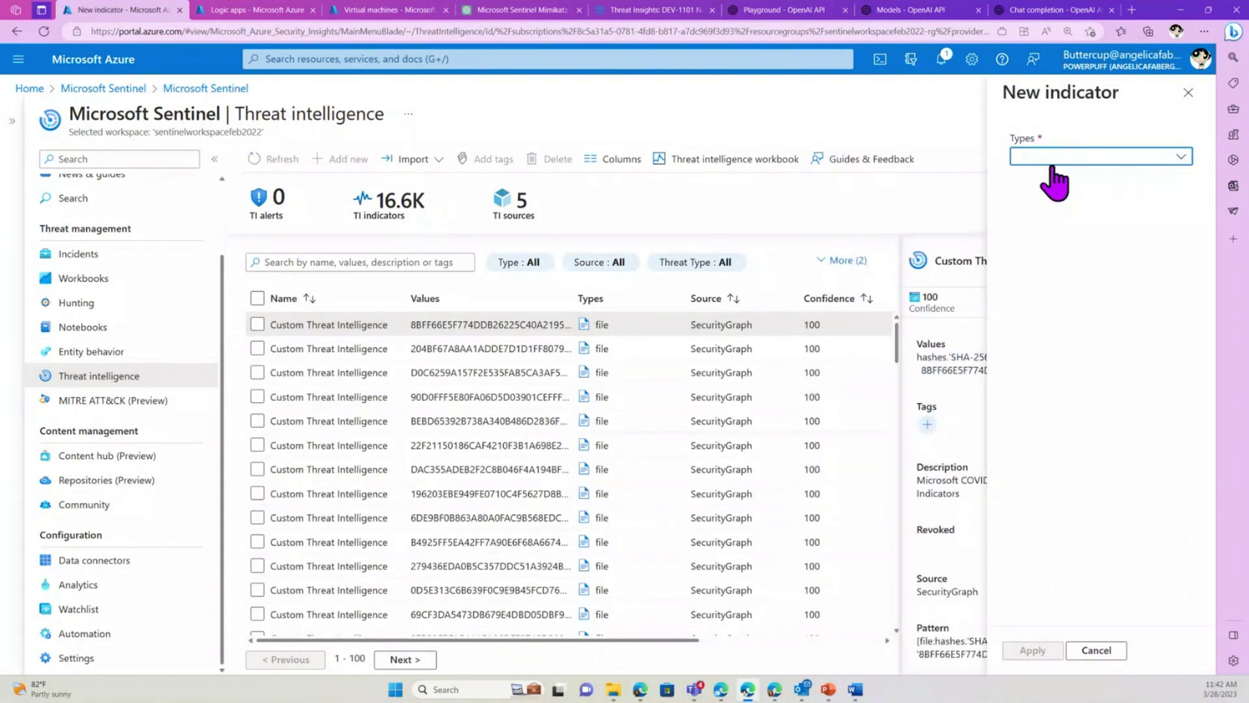
left_click(1053, 163)
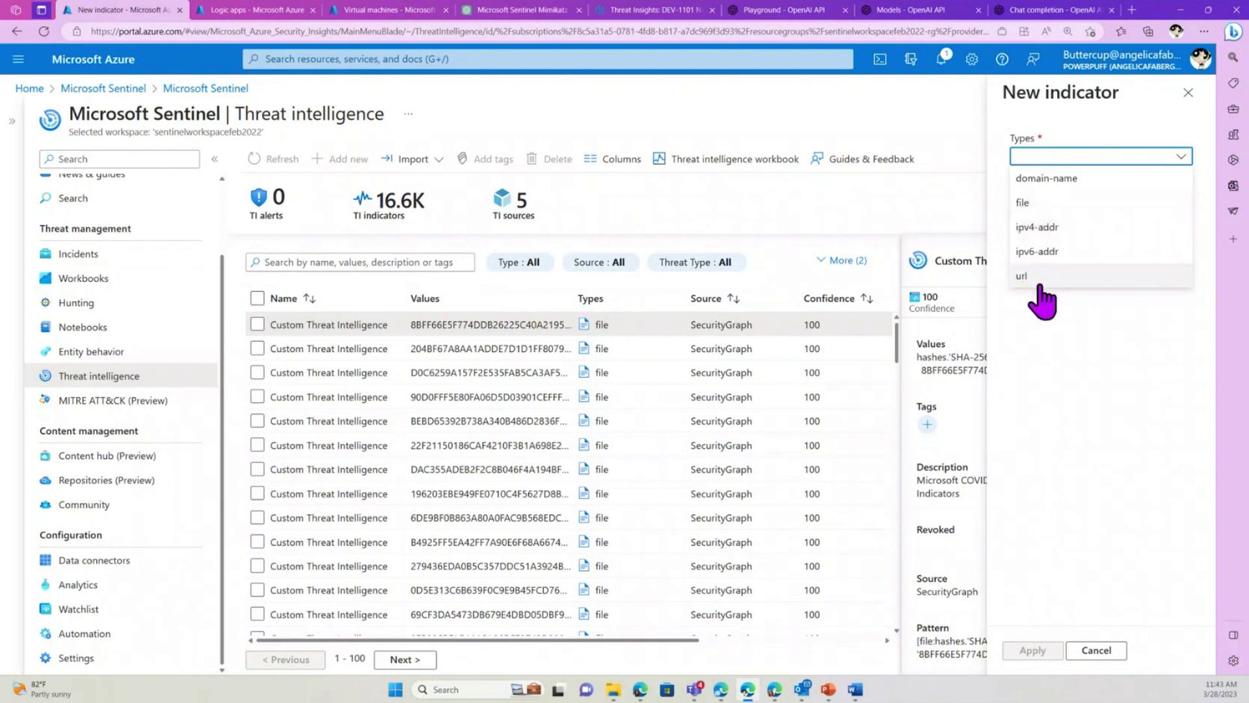
left_click(1189, 92)
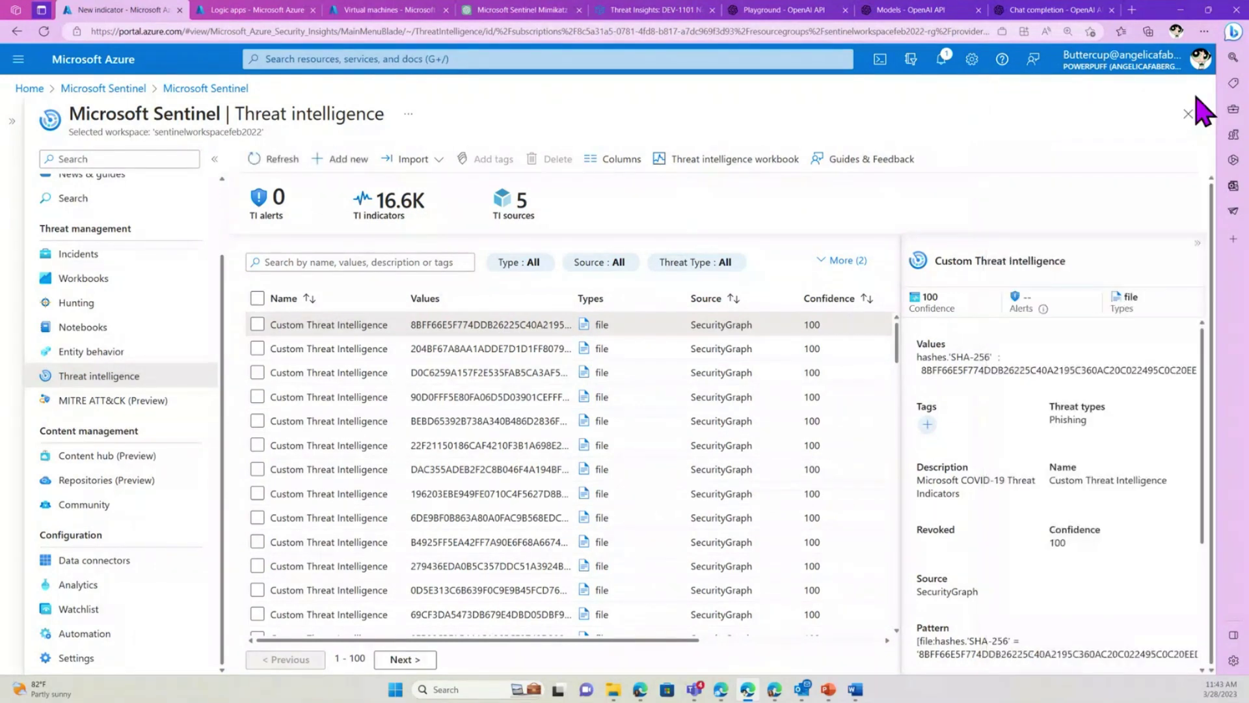
Open the file-based indicator import, choose All other indicator types with CSV format, and discard the import
left_click(417, 160)
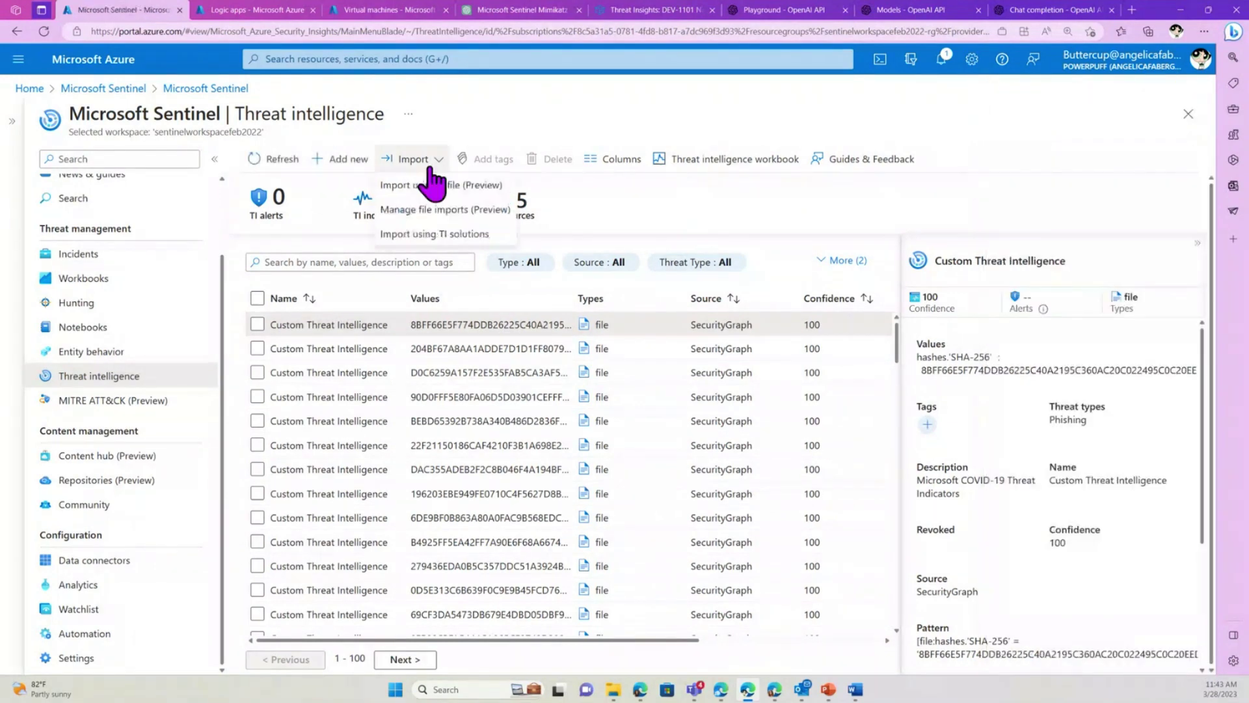
left_click(467, 187)
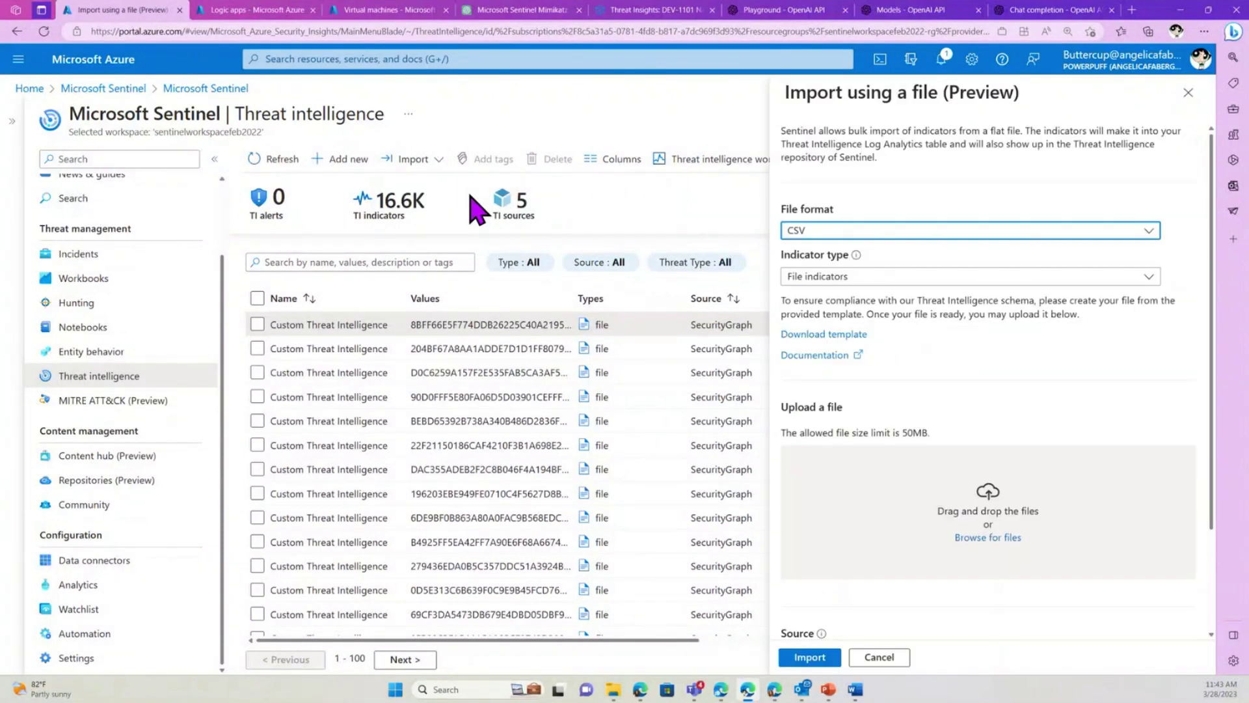
left_click(826, 233)
left_click(847, 207)
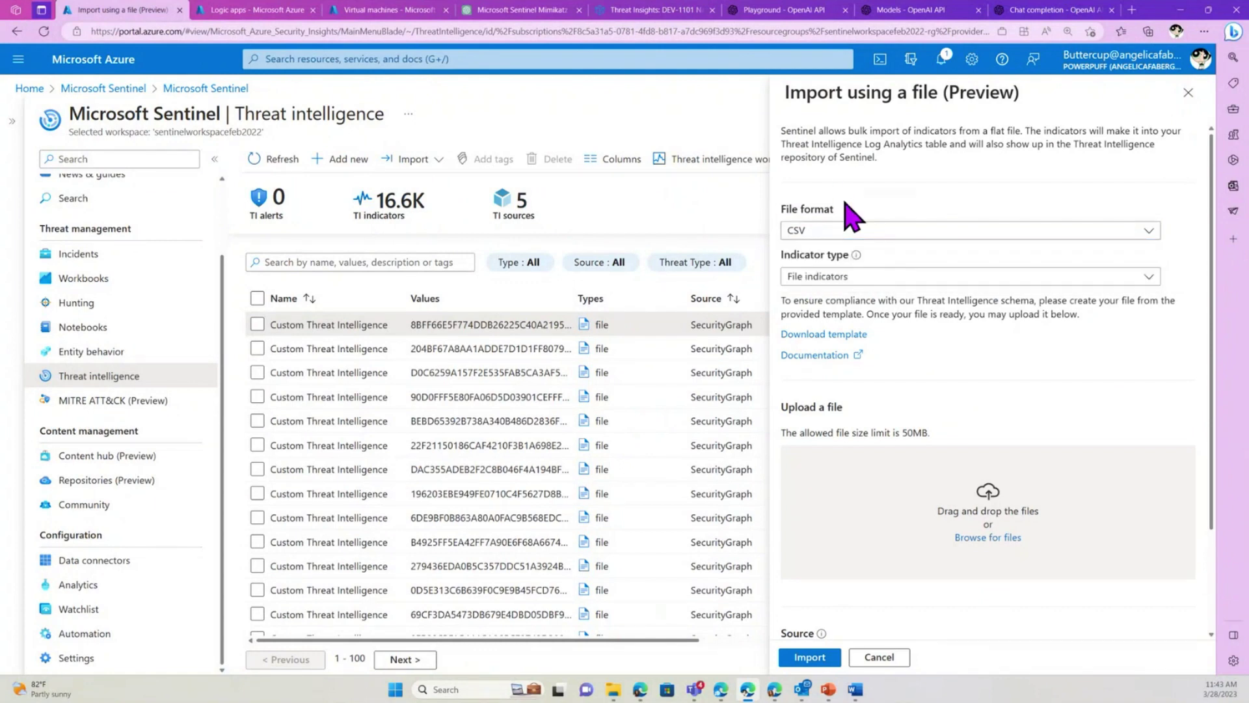
left_click(833, 277)
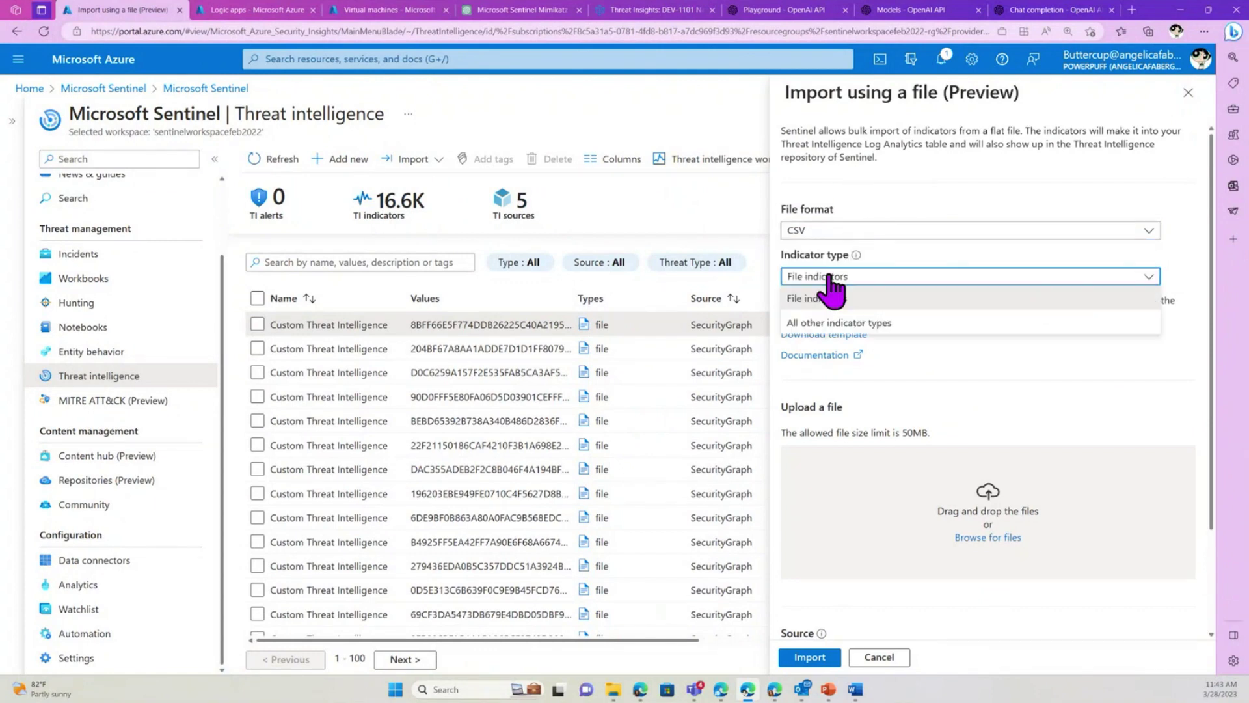
left_click(830, 325)
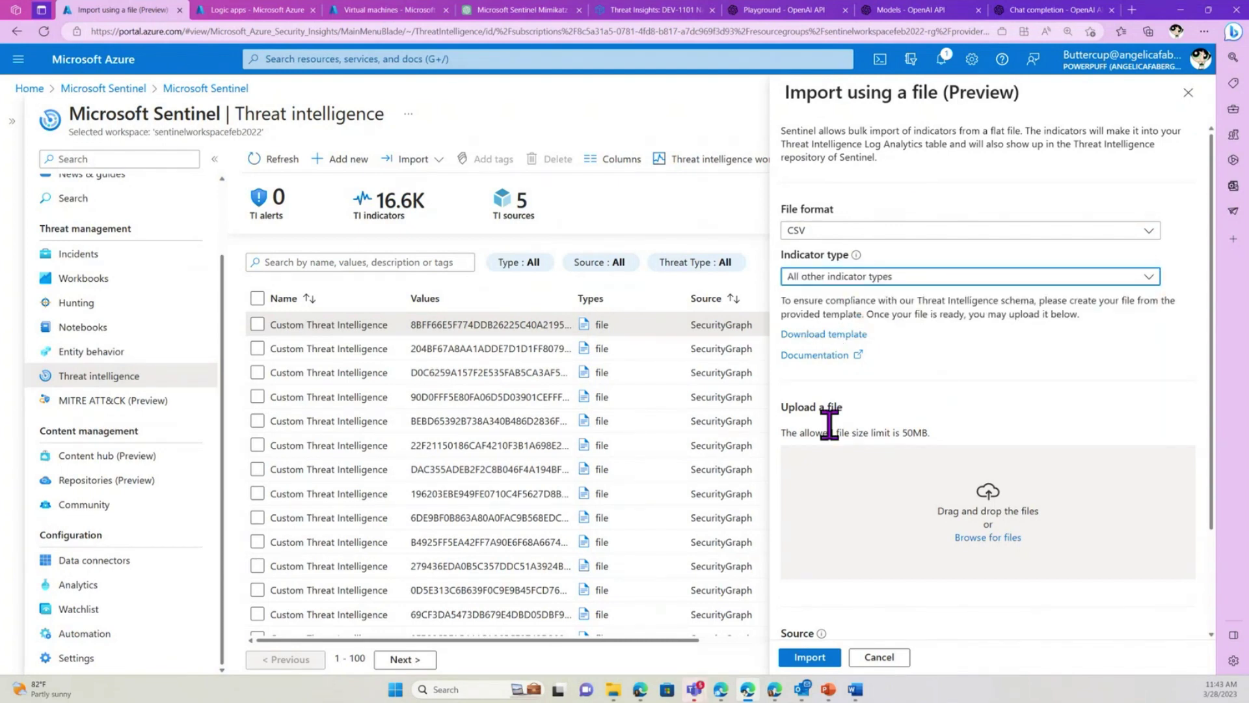
left_click(1189, 97)
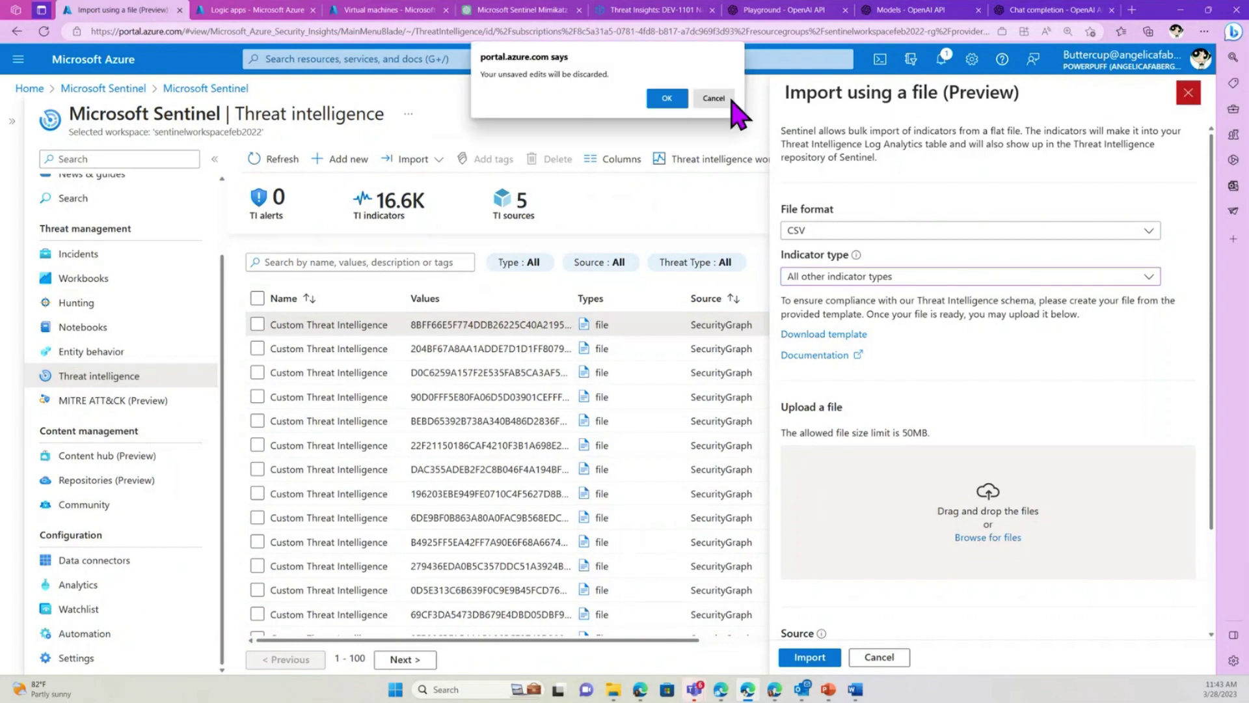
left_click(667, 99)
View the solution page for importing indicators using TI solutions, and return to Threat intelligence
left_click(437, 160)
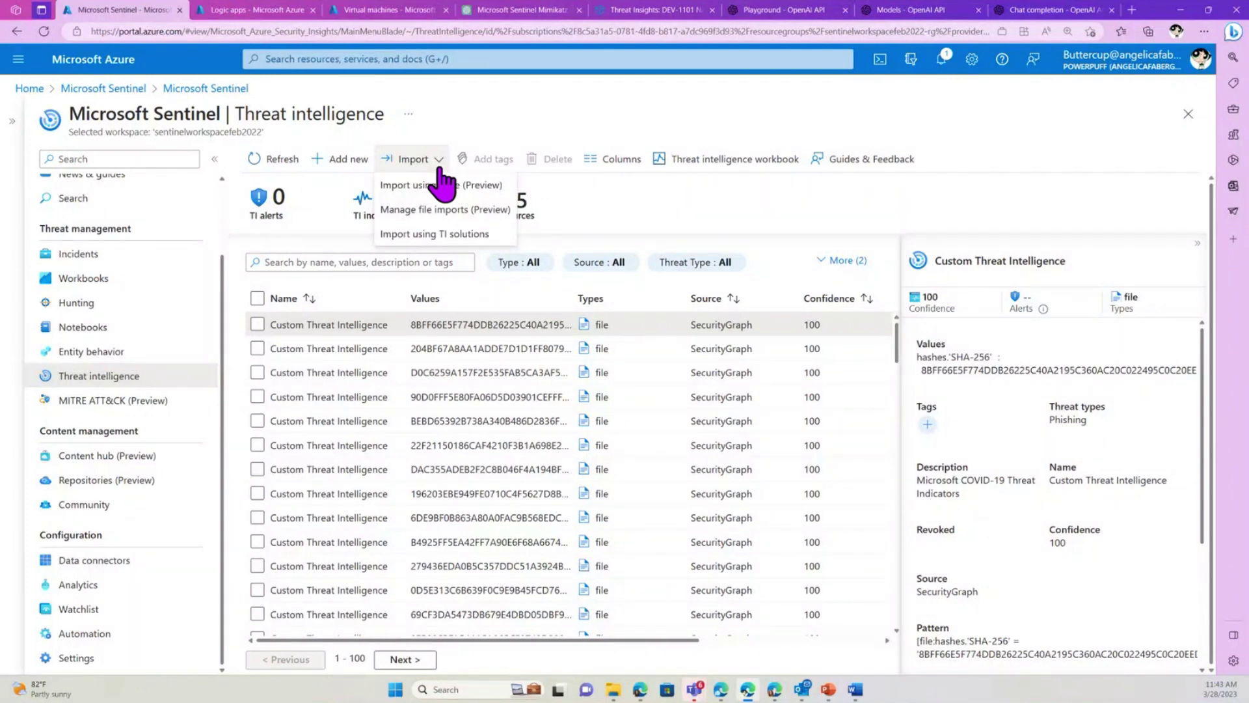
left_click(468, 236)
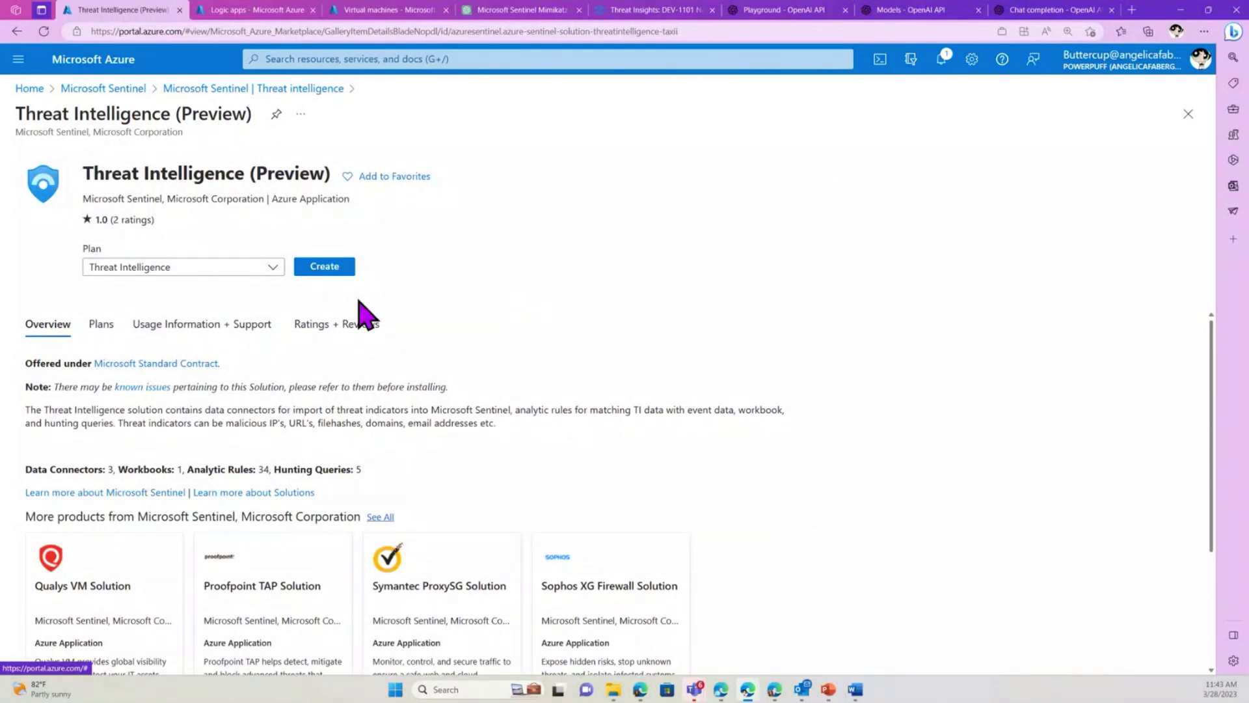
left_click(1188, 114)
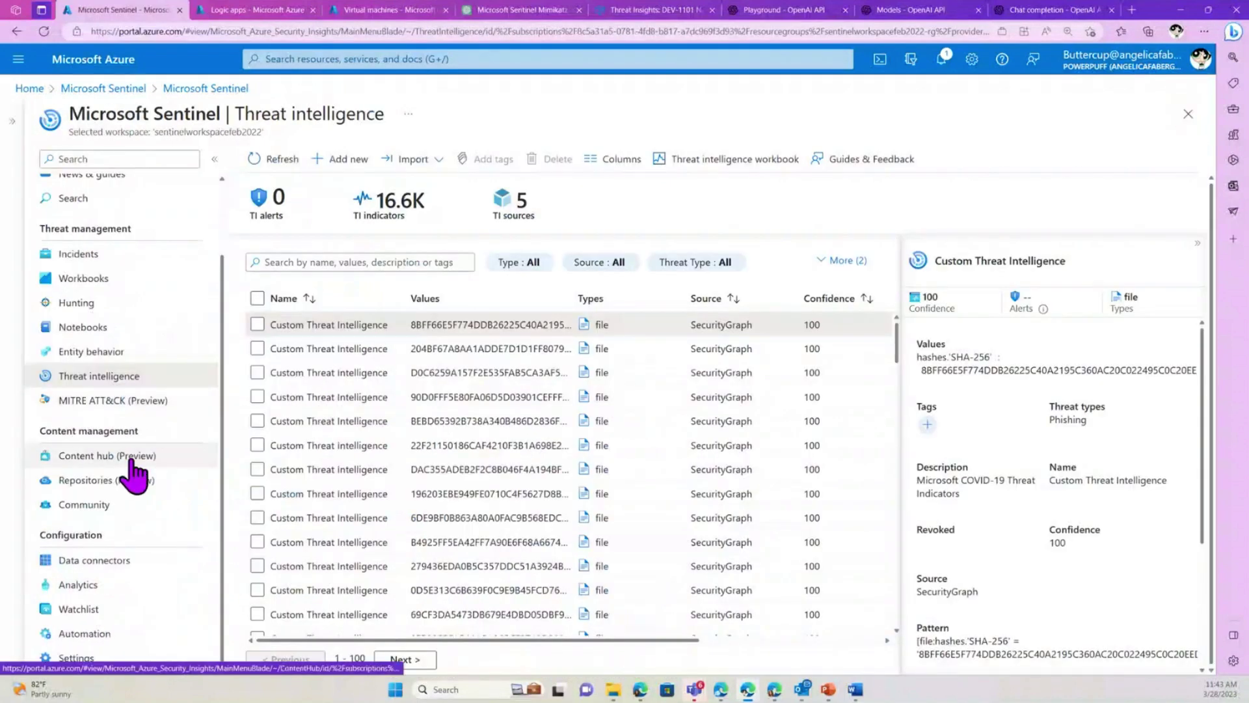
Search the Content hub for "threat intelli" and expand the full list of matching solutions
left_click(133, 459)
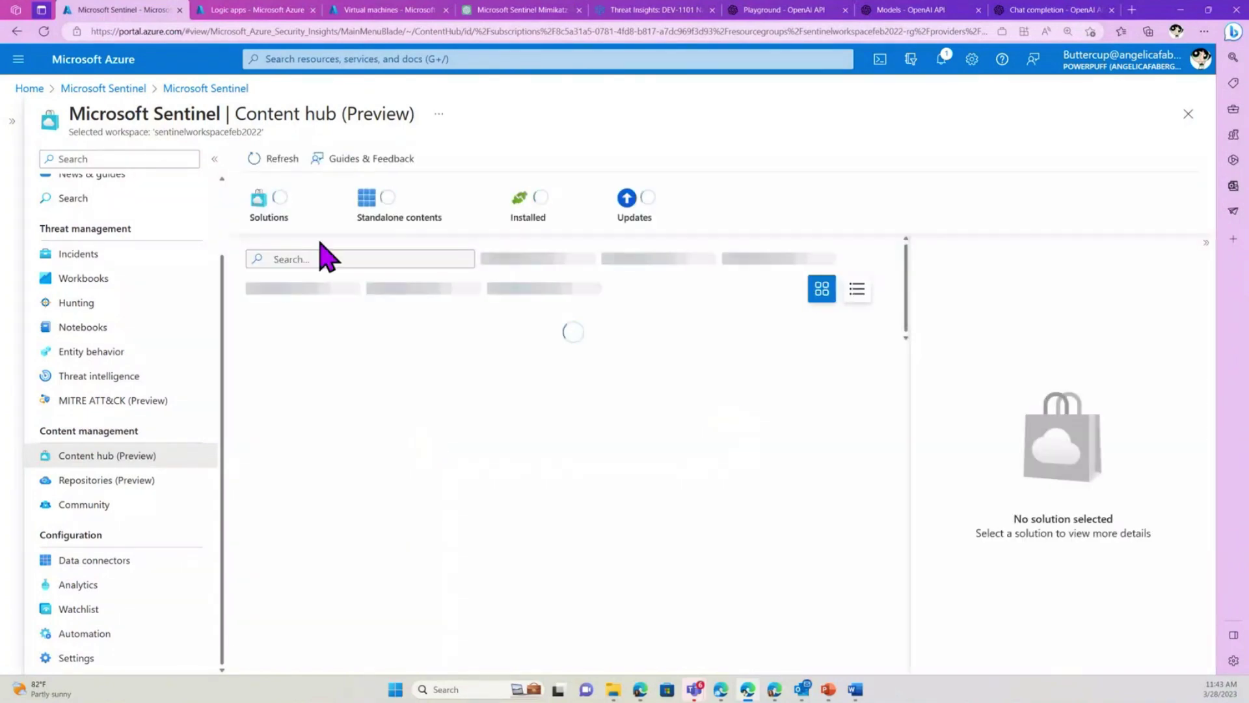
left_click(389, 257)
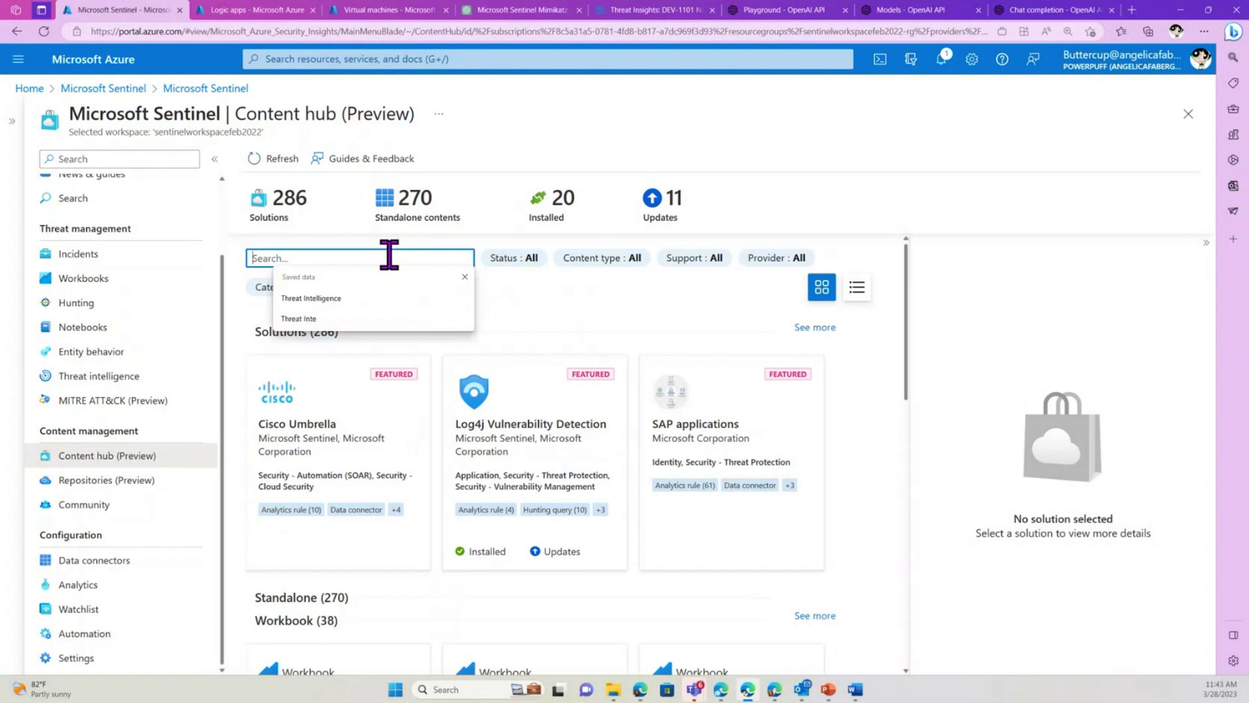
type("threat intelli")
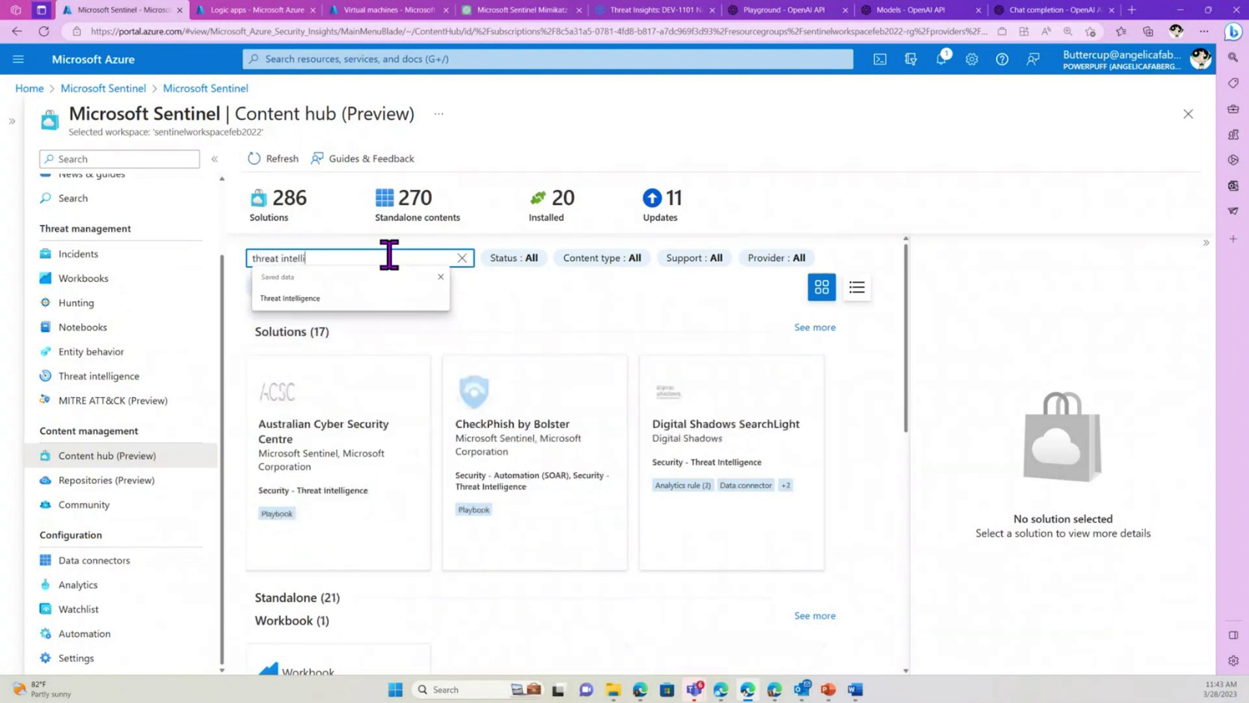
left_click(819, 330)
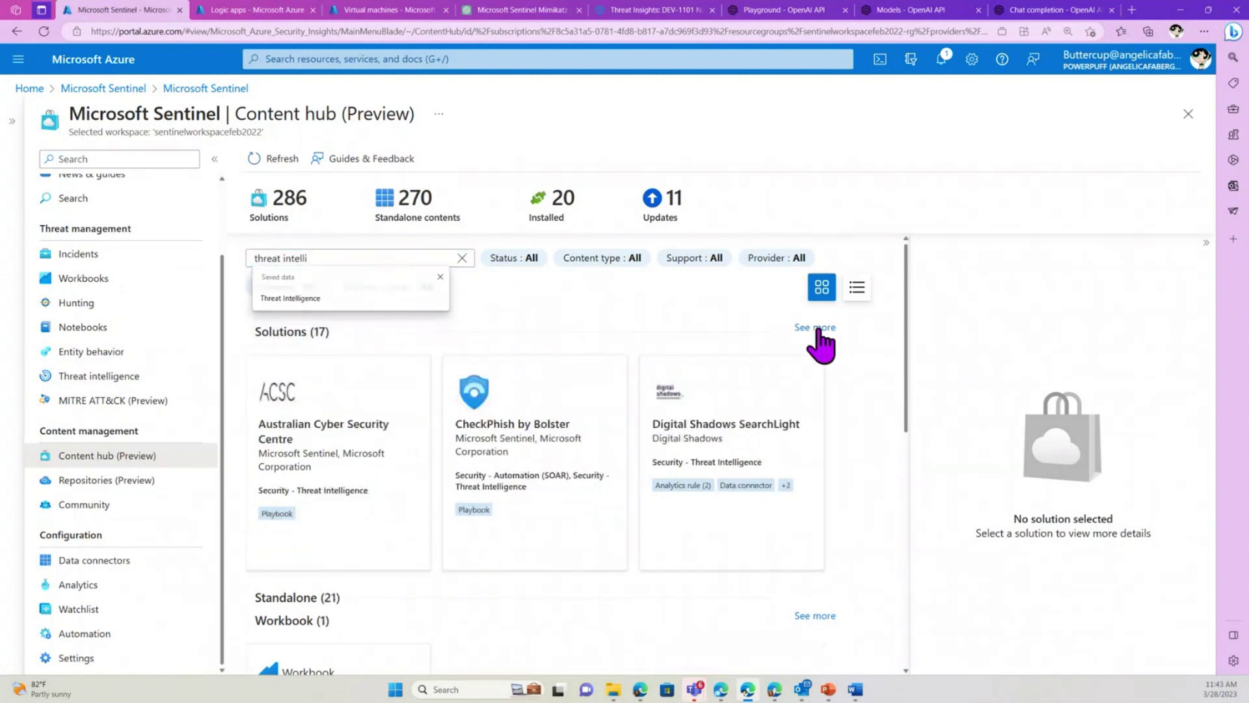
Find the Threat Intelligence preview solution among the results and examine its details and content types
scroll(697, 496, "down", 8)
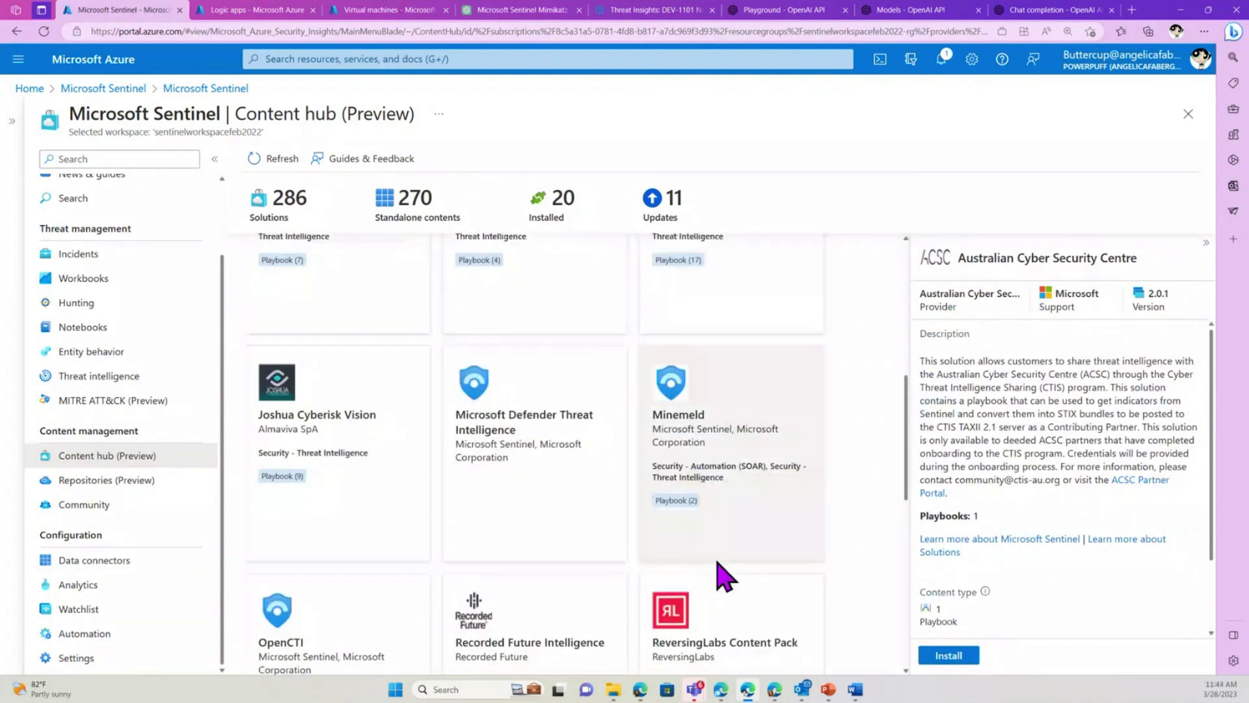
scroll(723, 576, "down", 3)
scroll(723, 576, "down", 4)
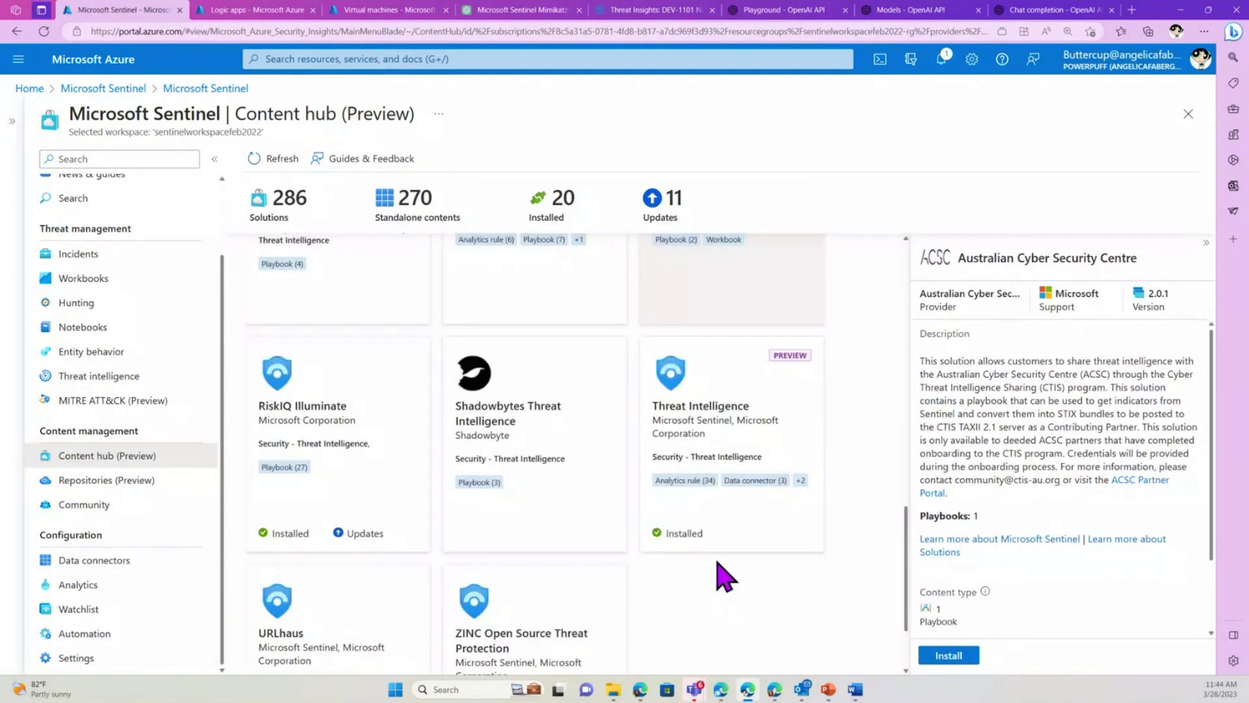
left_click(720, 436)
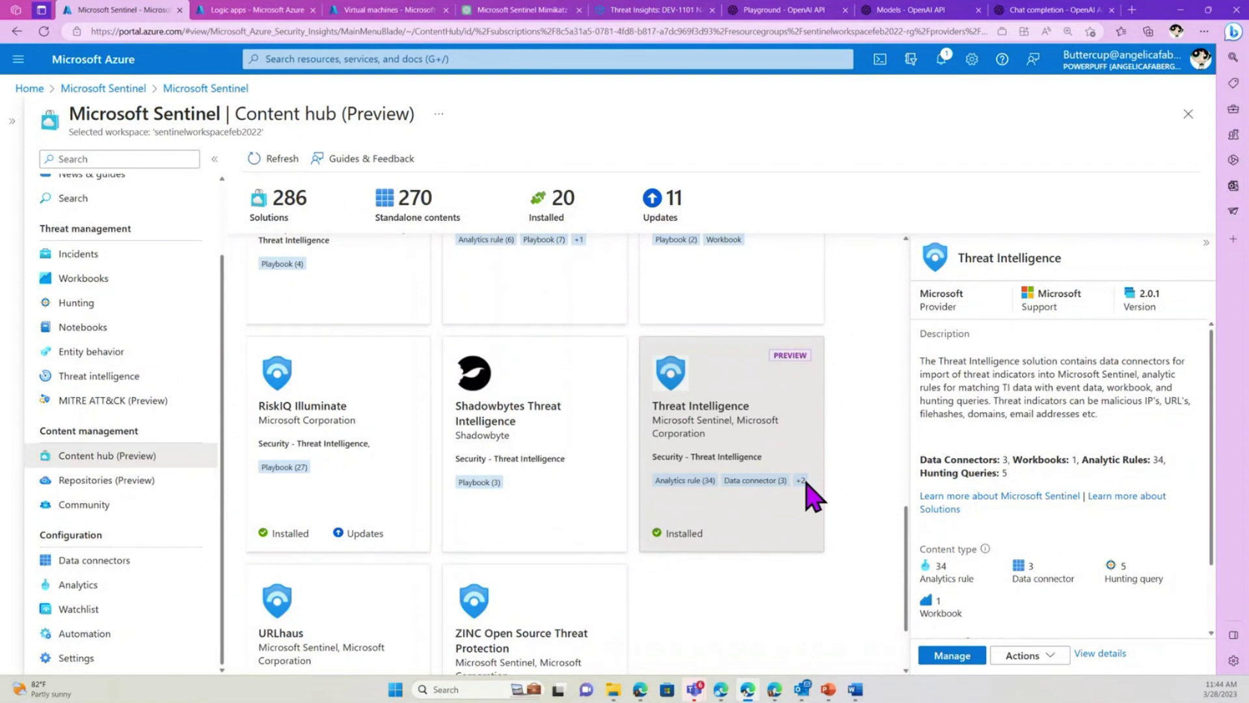
mouse_move(804, 483)
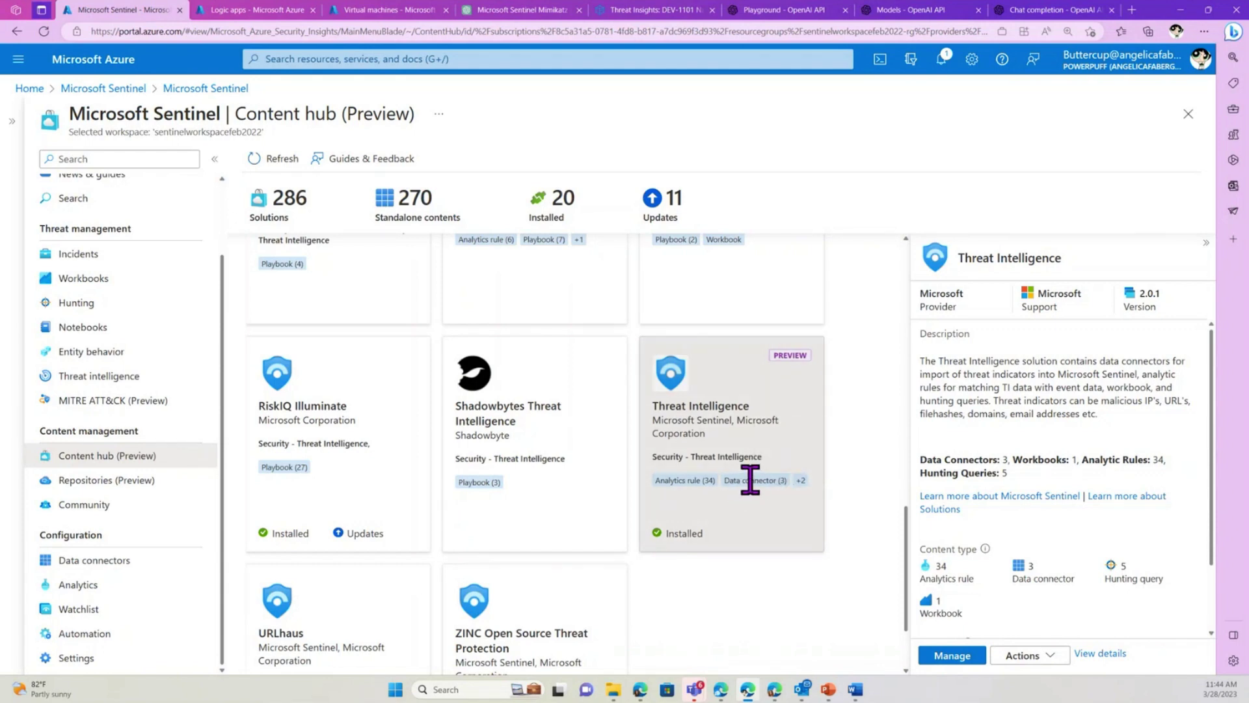
Open the data connectors page, dismiss the notification, and search the connectors for "threat intell"
left_click(120, 564)
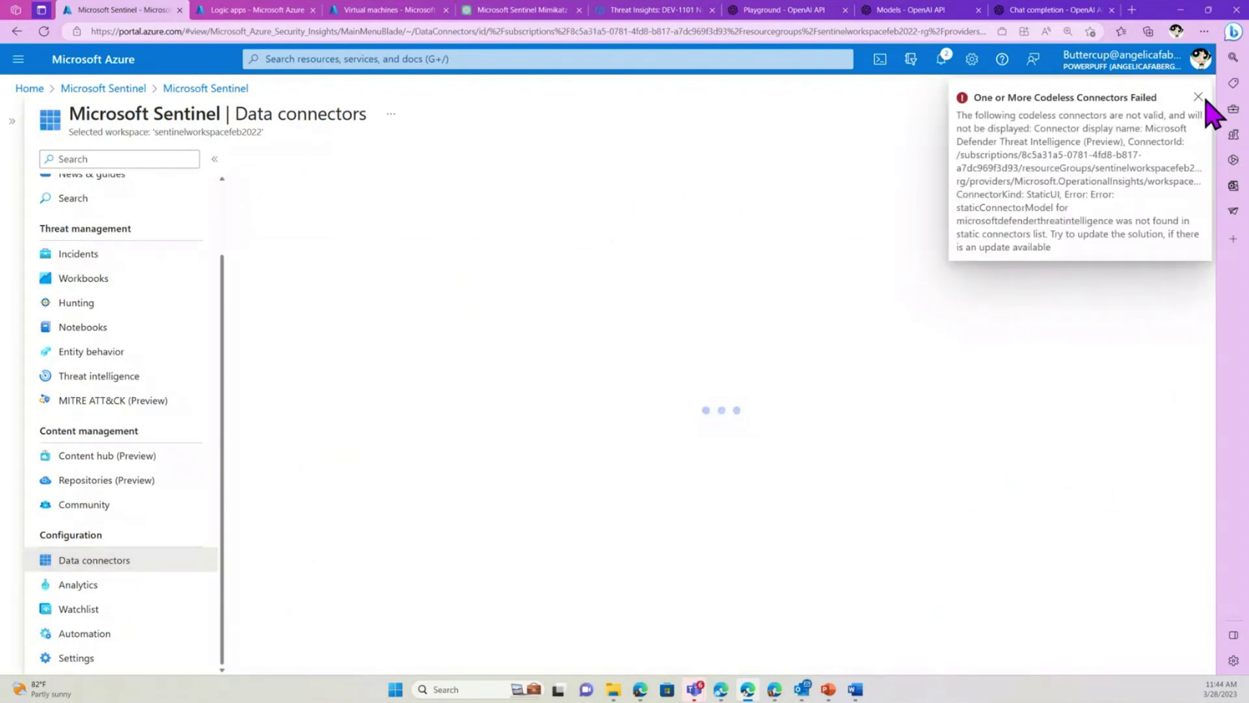
left_click(1198, 97)
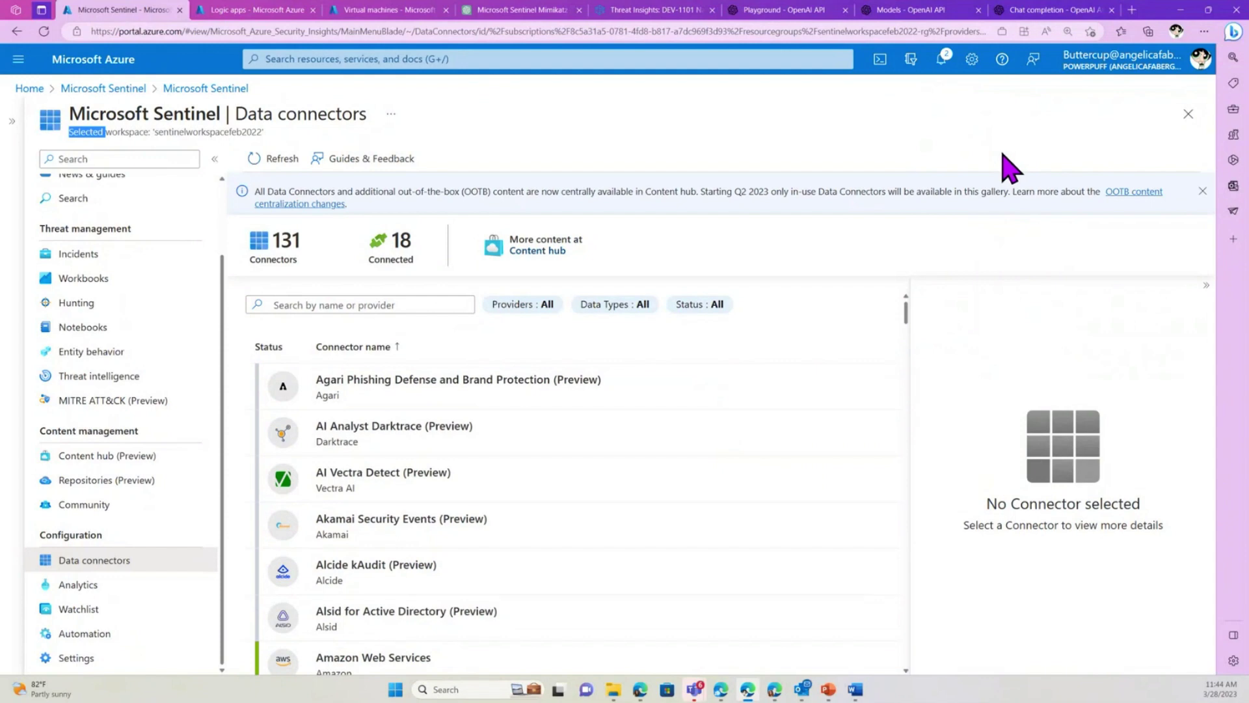
left_click(365, 306)
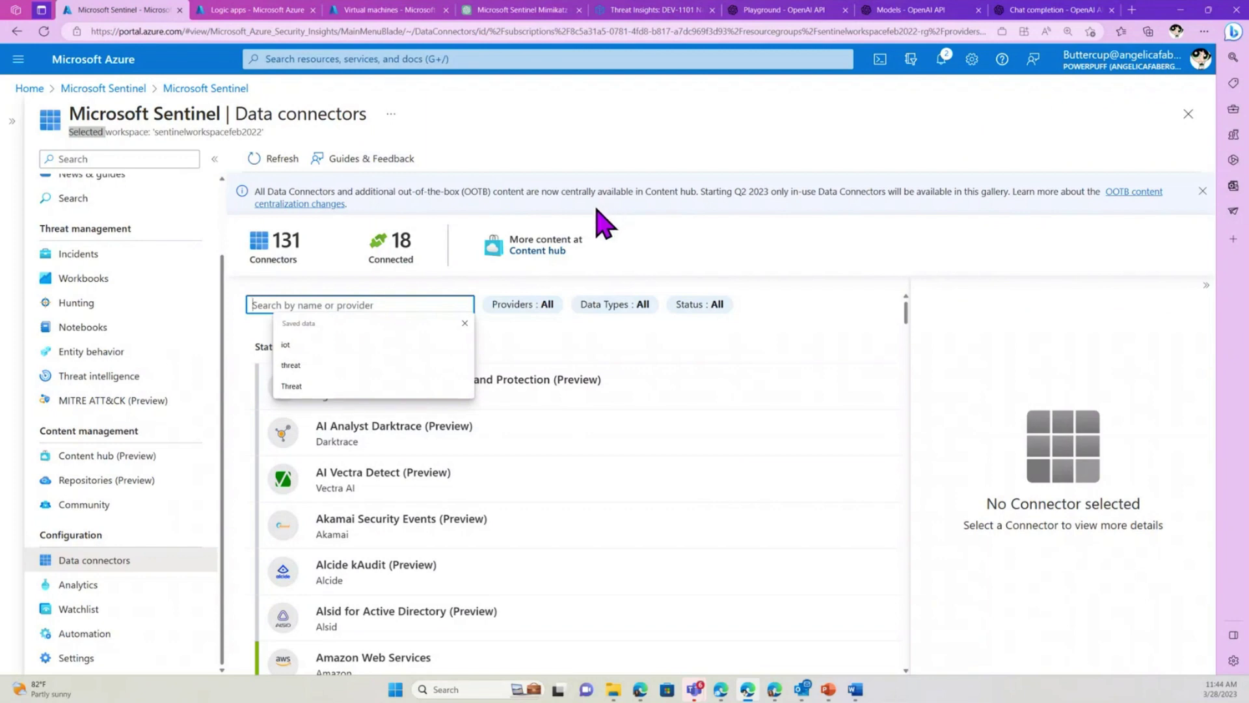
type("threat")
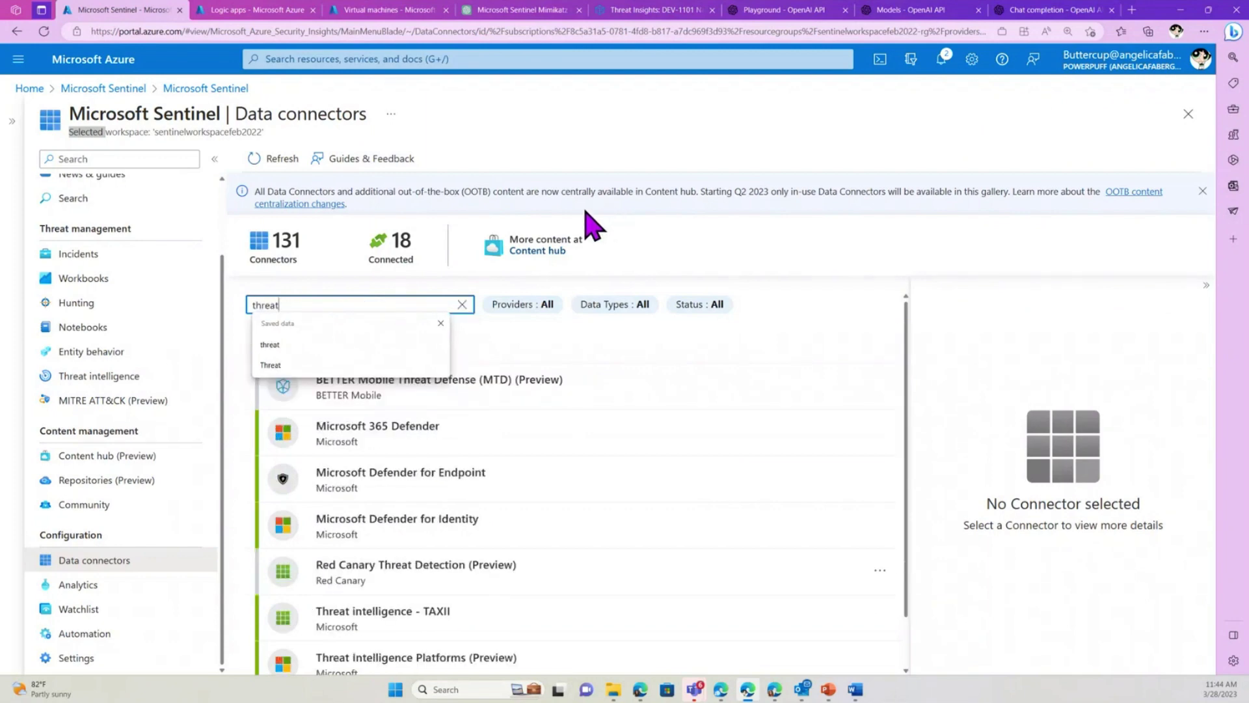
type(" intell")
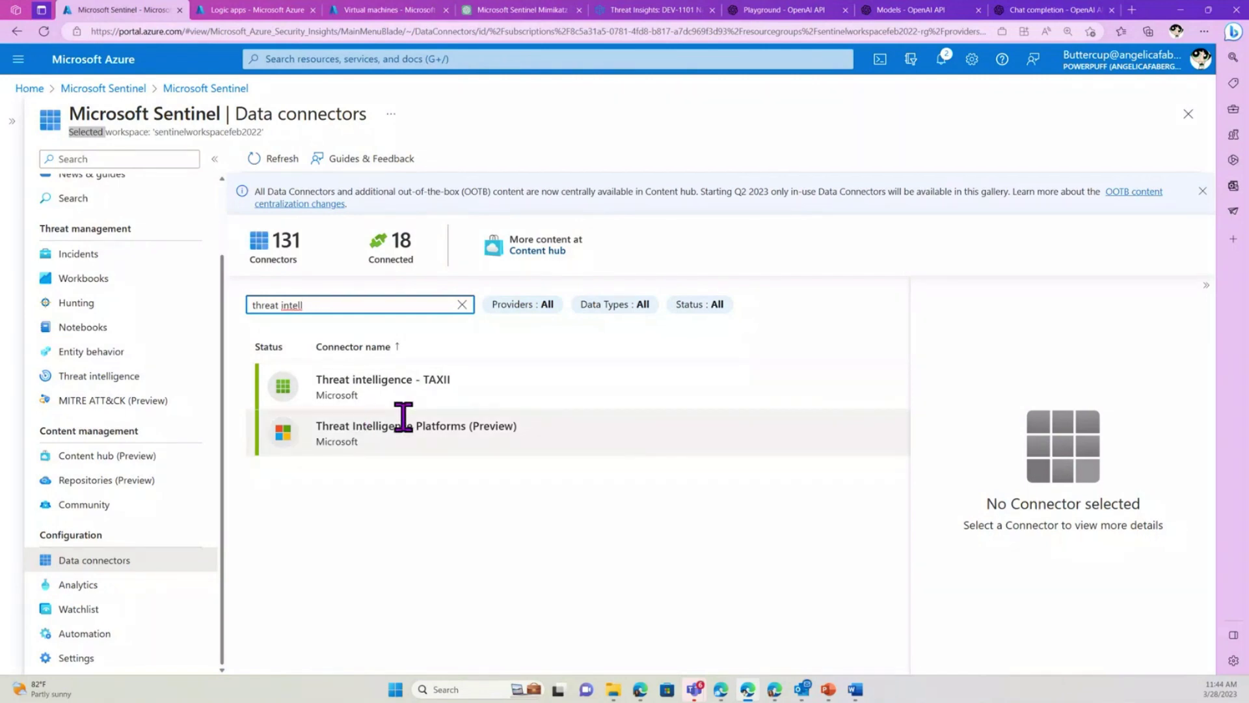
Open the Threat intelligence - TAXII connector page and review its configuration fields and configured servers, widening the Friendly name column
left_click(388, 380)
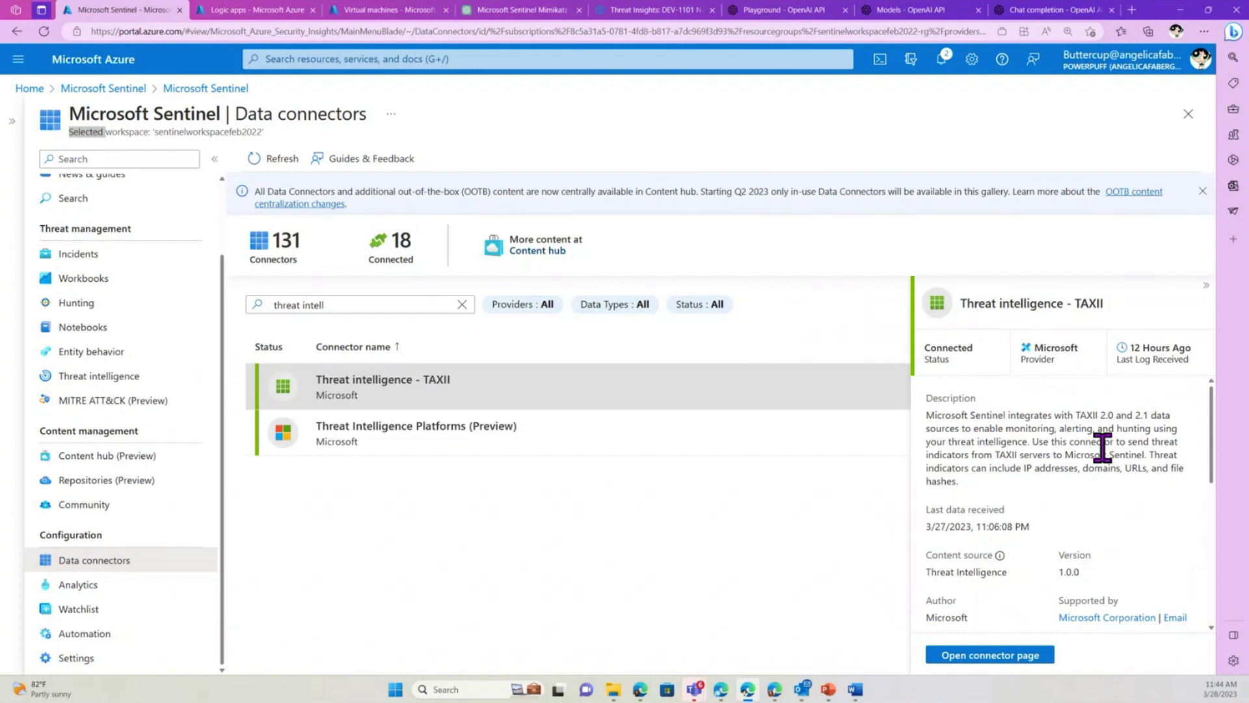
left_click(963, 656)
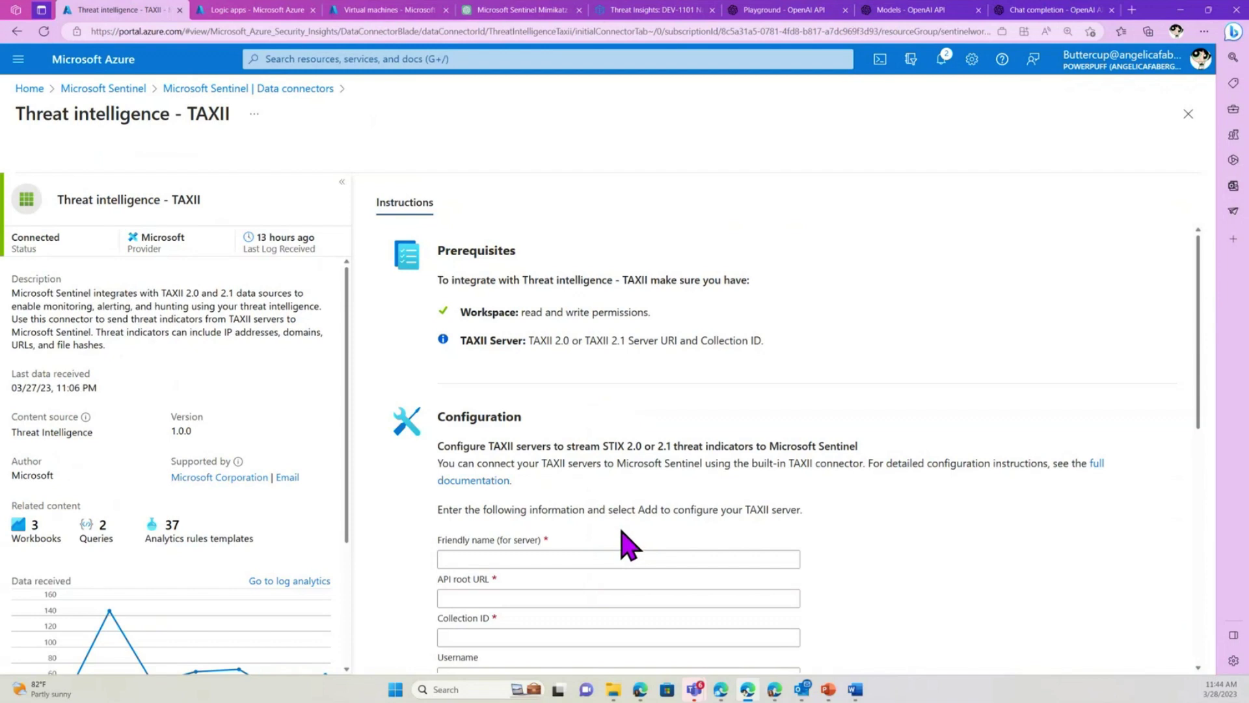
scroll(898, 523, "down", 2)
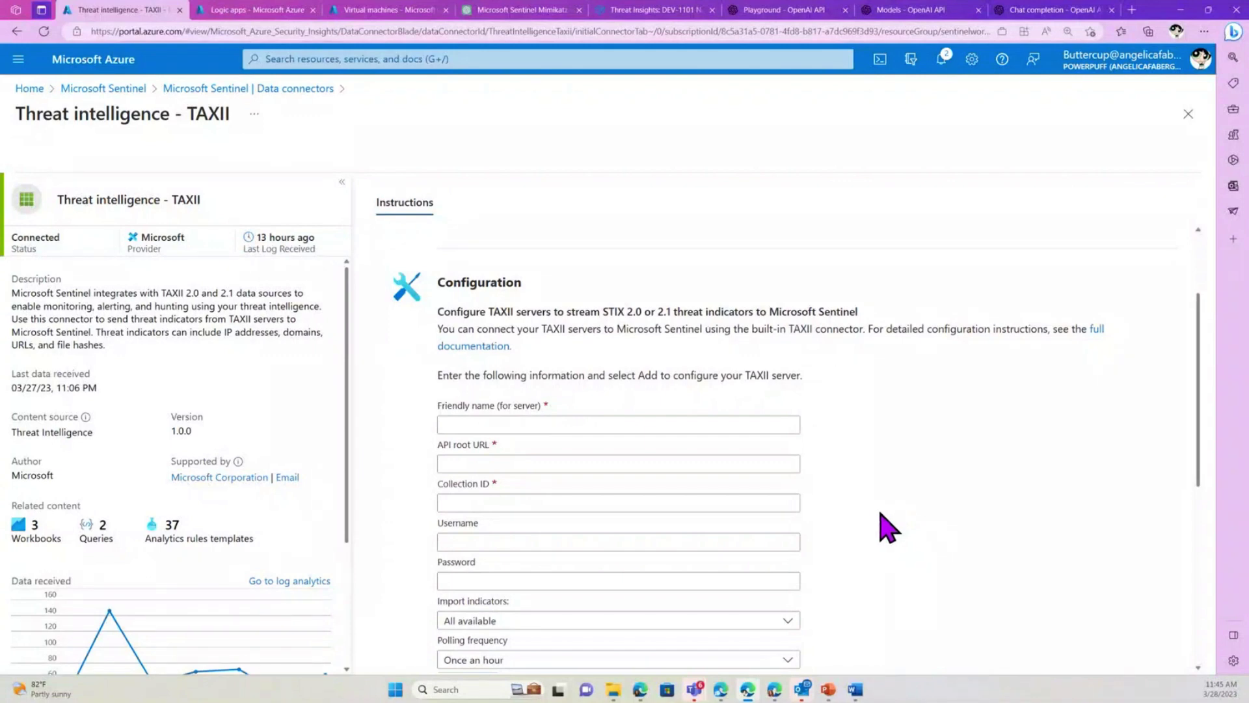
scroll(887, 524, "down", 3)
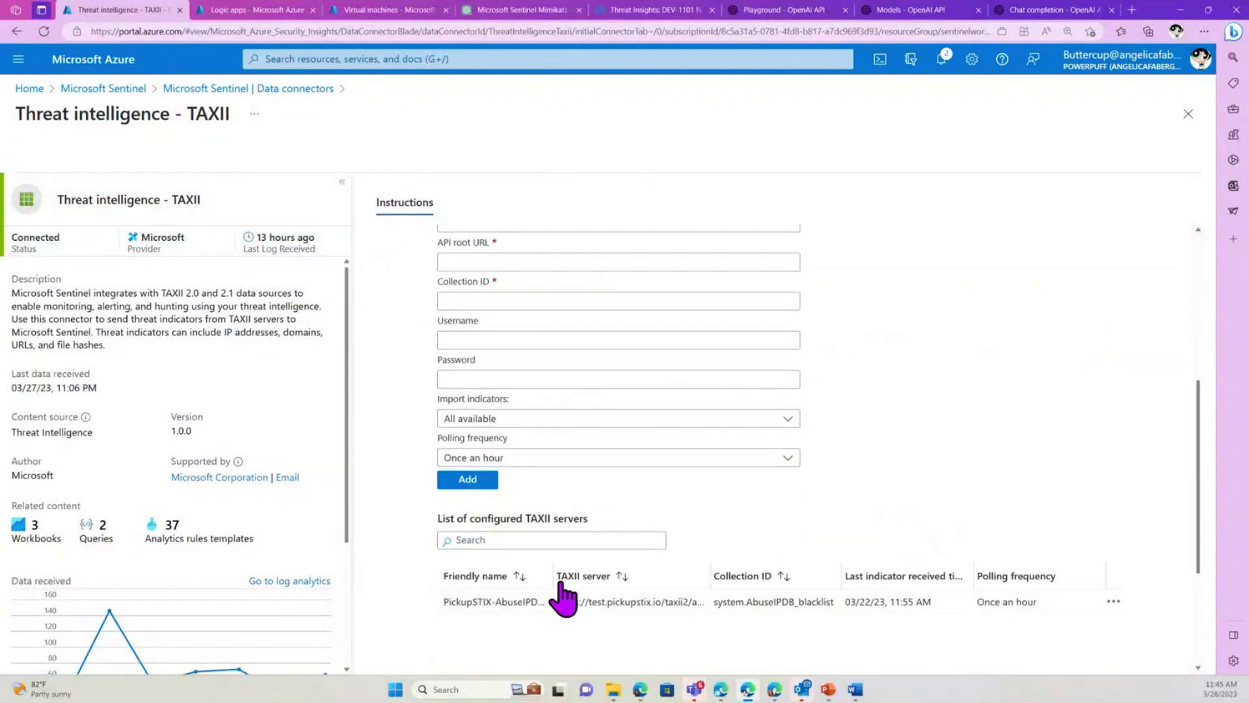
left_click_drag(552, 574, 597, 573)
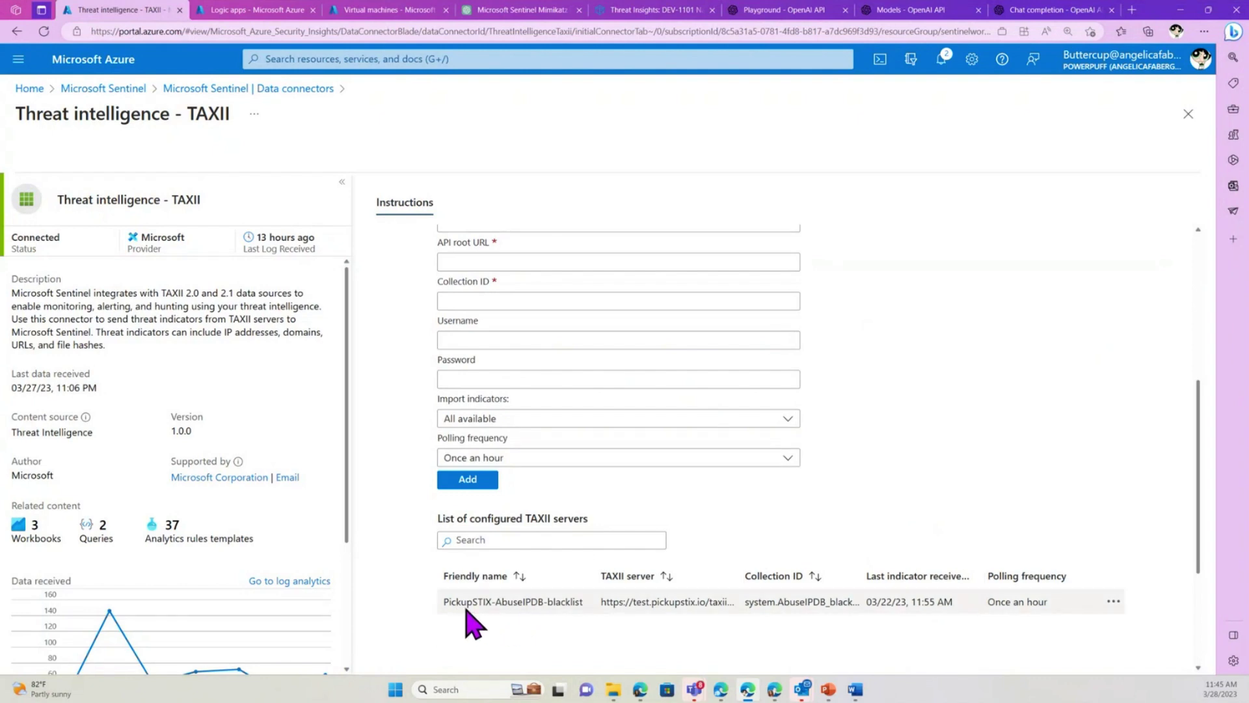
View the polling frequency options for a new TAXII server without changing the selection, and return to the data connectors list
scroll(579, 416, "up", 1)
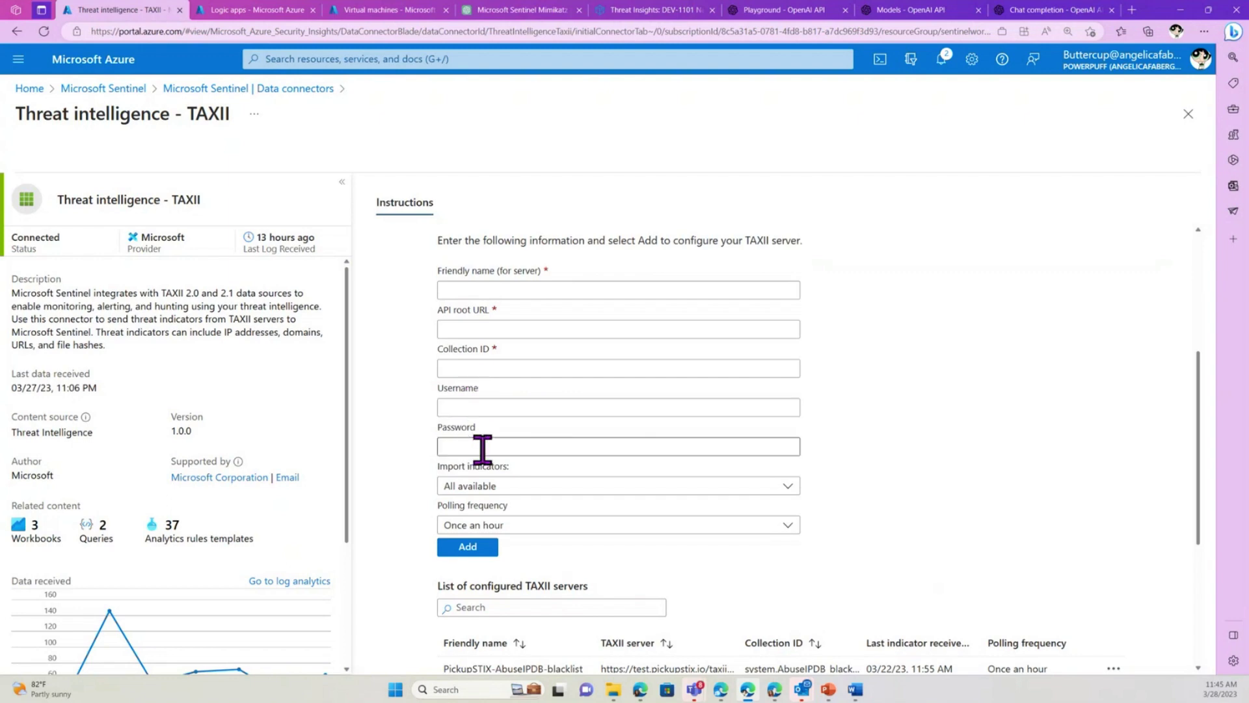
left_click(510, 524)
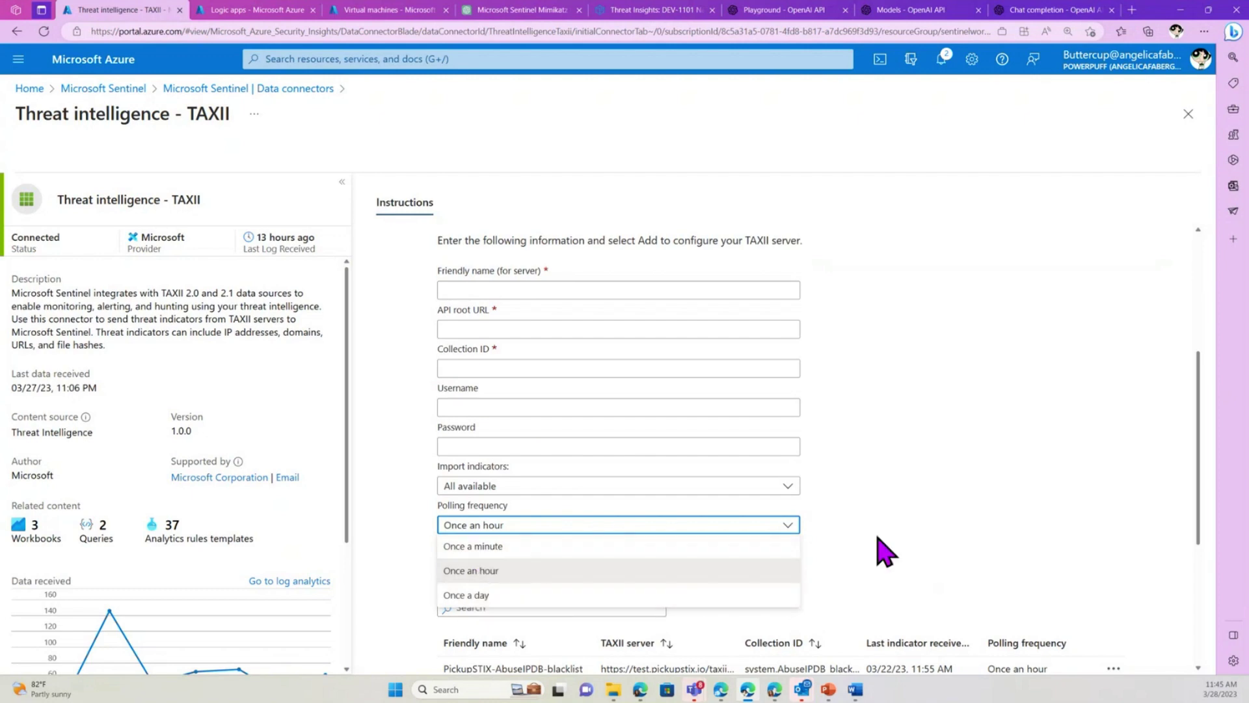
left_click(930, 475)
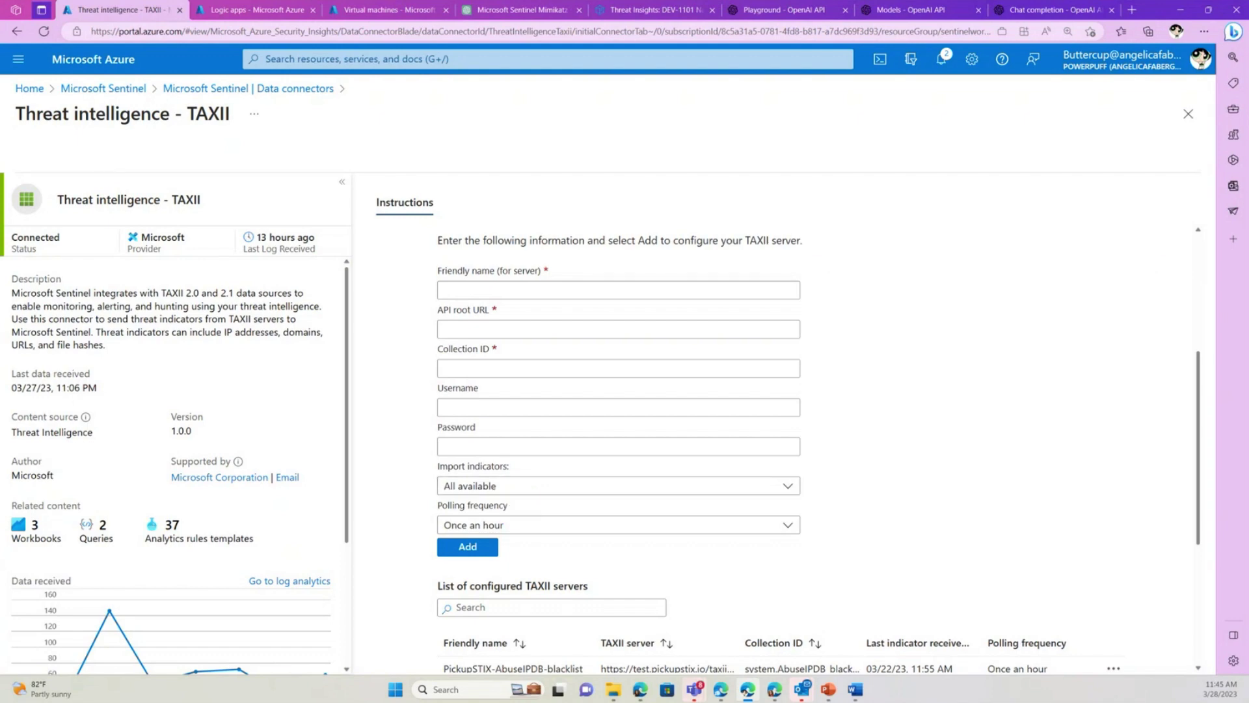
left_click(1188, 116)
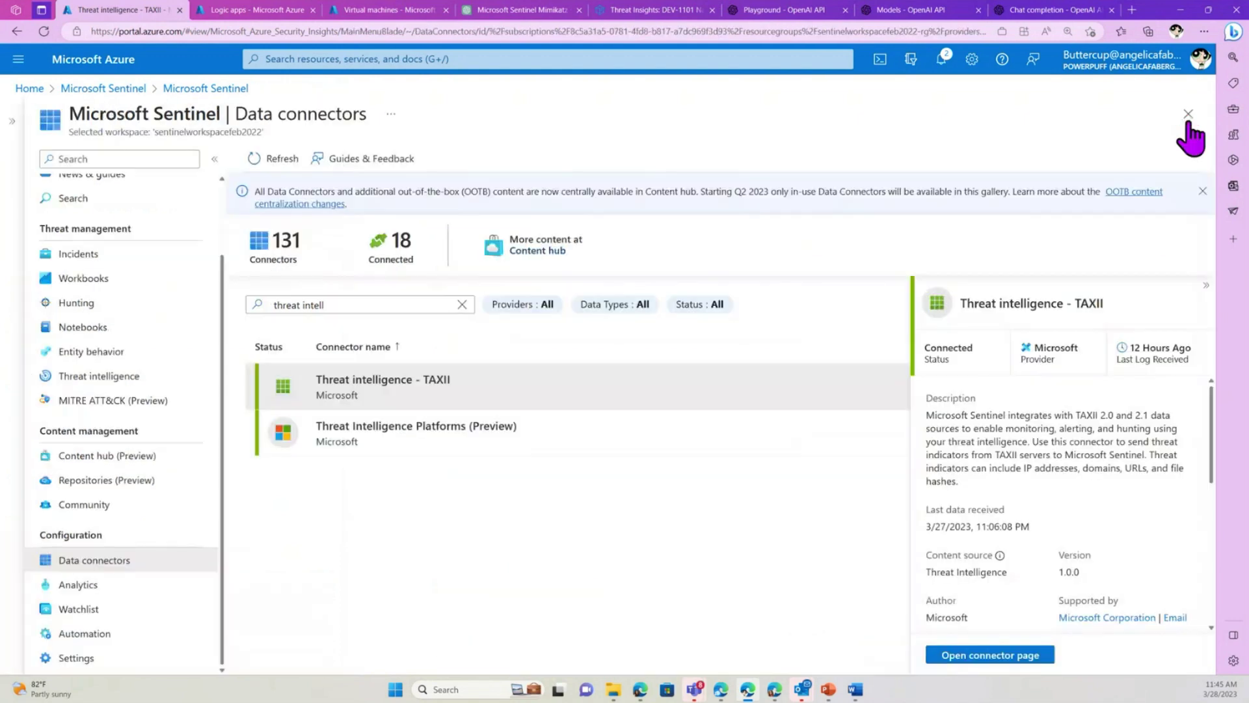
Open the Threat Intelligence Platforms (Preview) connector page and read its prerequisites and connection steps, highlighting the ThreatIndicators.ReadWrite.OwnedBy permission
left_click(438, 428)
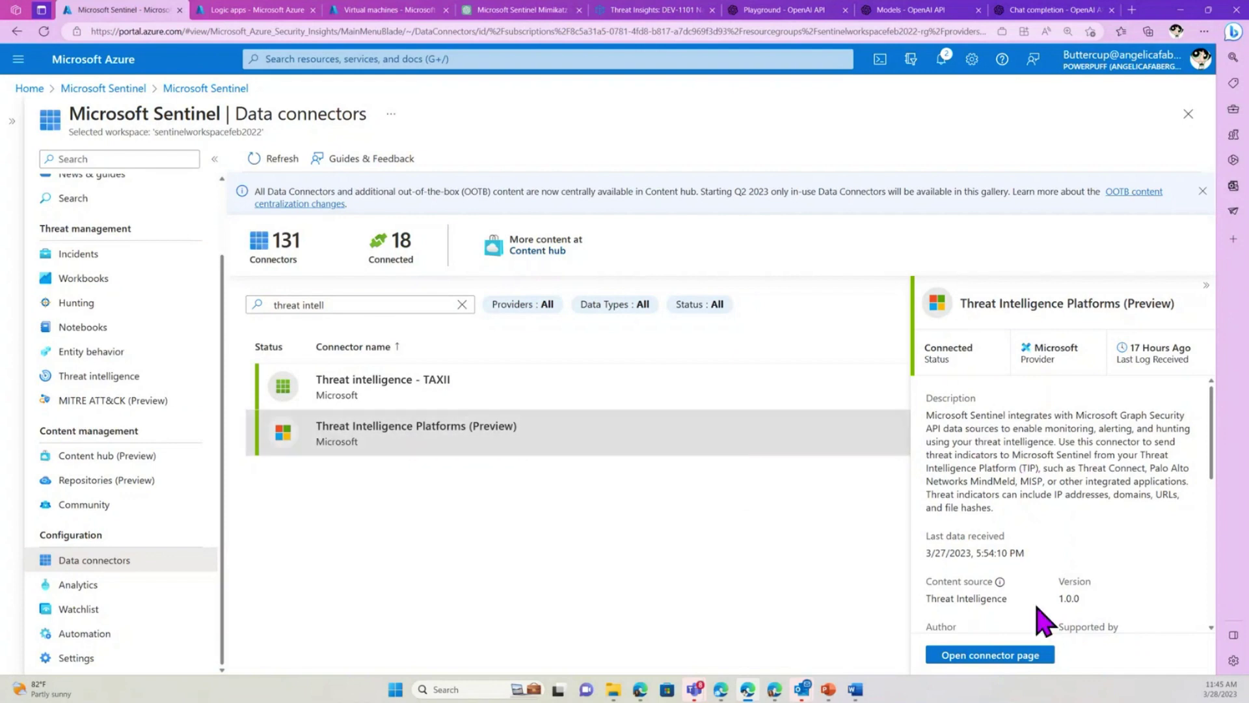
left_click(993, 655)
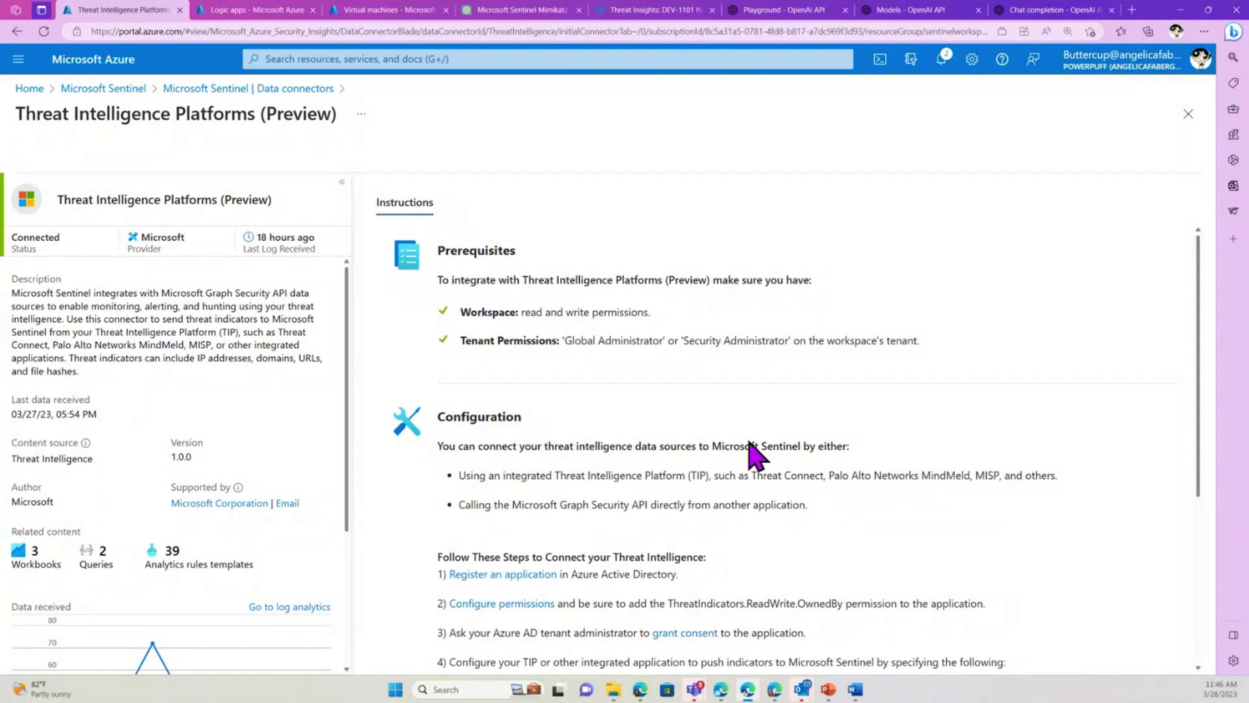
scroll(762, 446, "down", 1)
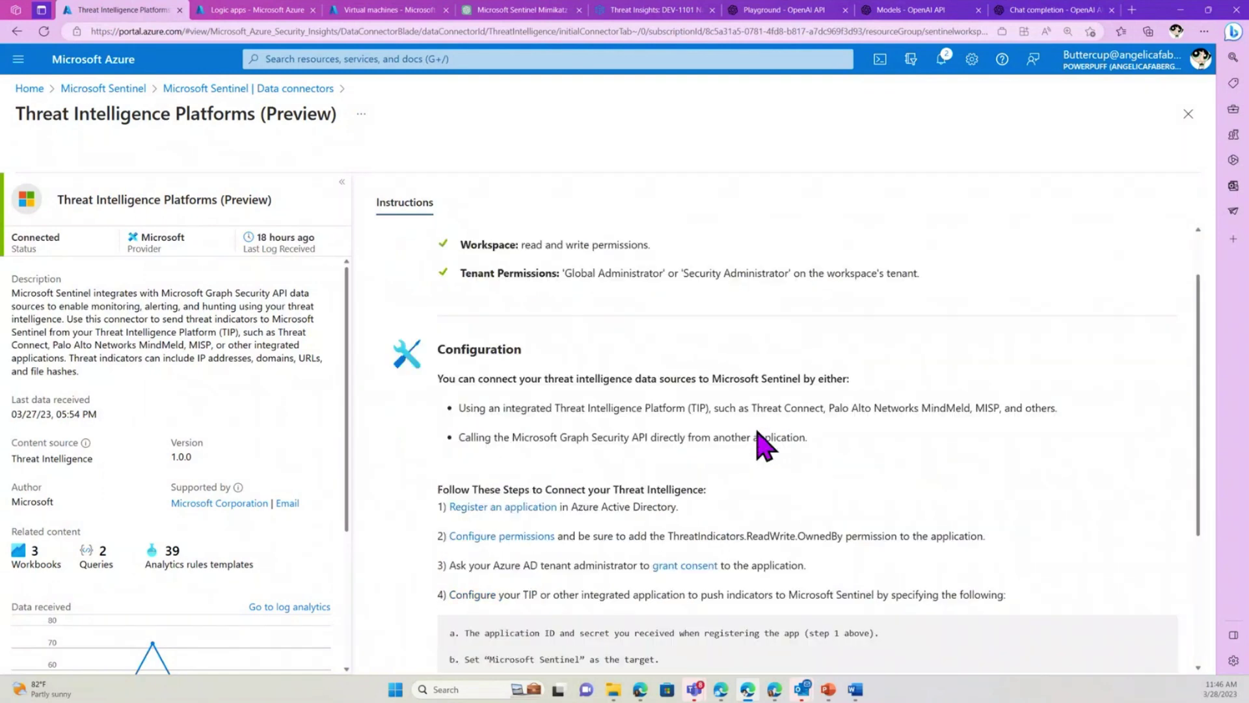
scroll(762, 446, "up", 1)
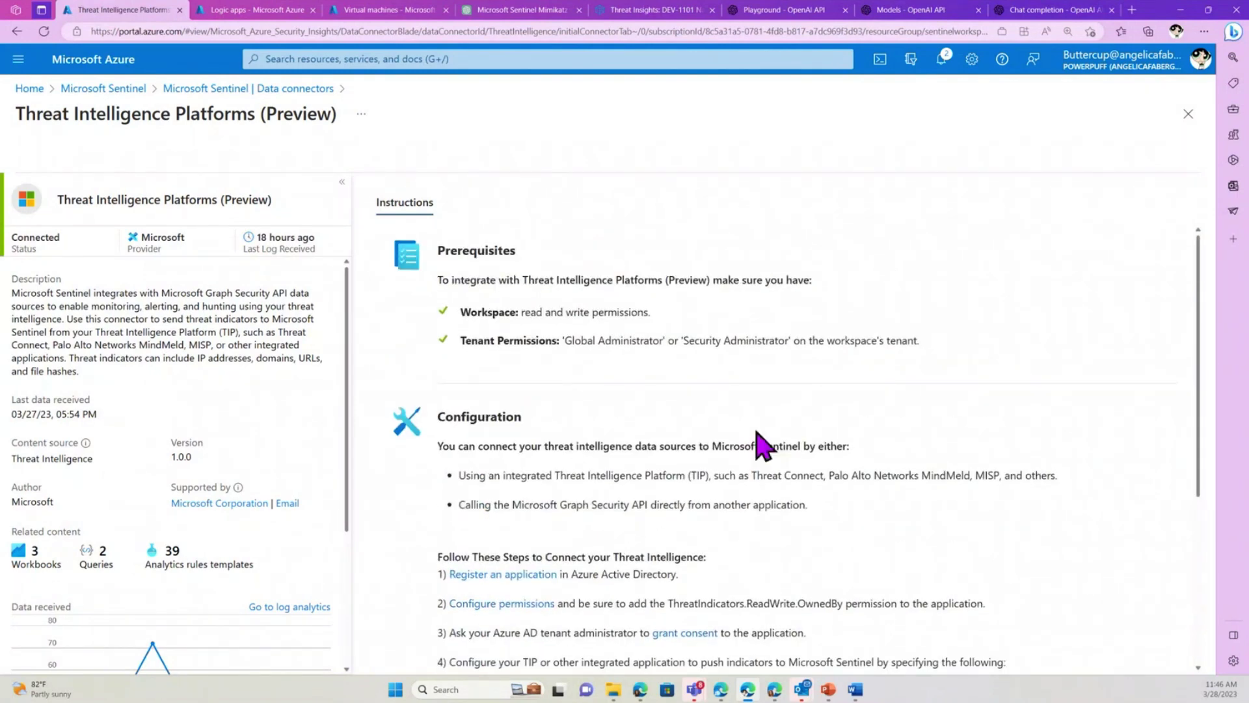
scroll(758, 499, "down", 2)
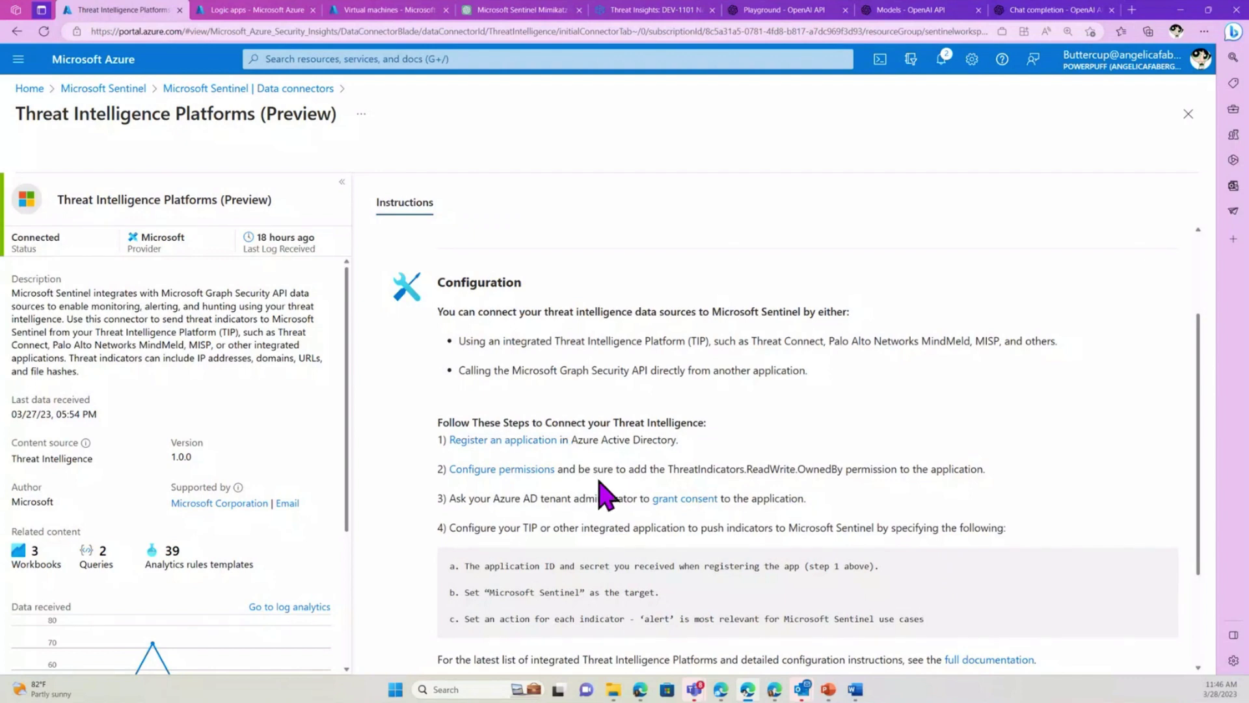
scroll(599, 491, "down", 1)
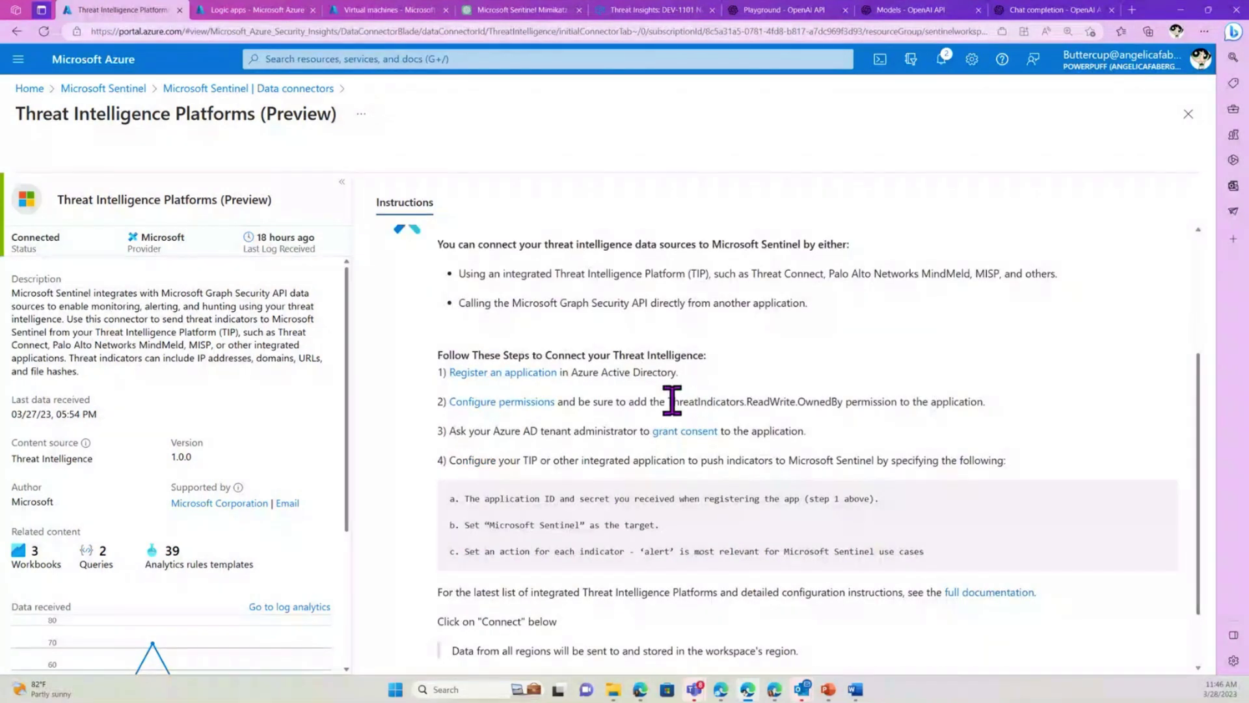
left_click_drag(669, 400, 844, 401)
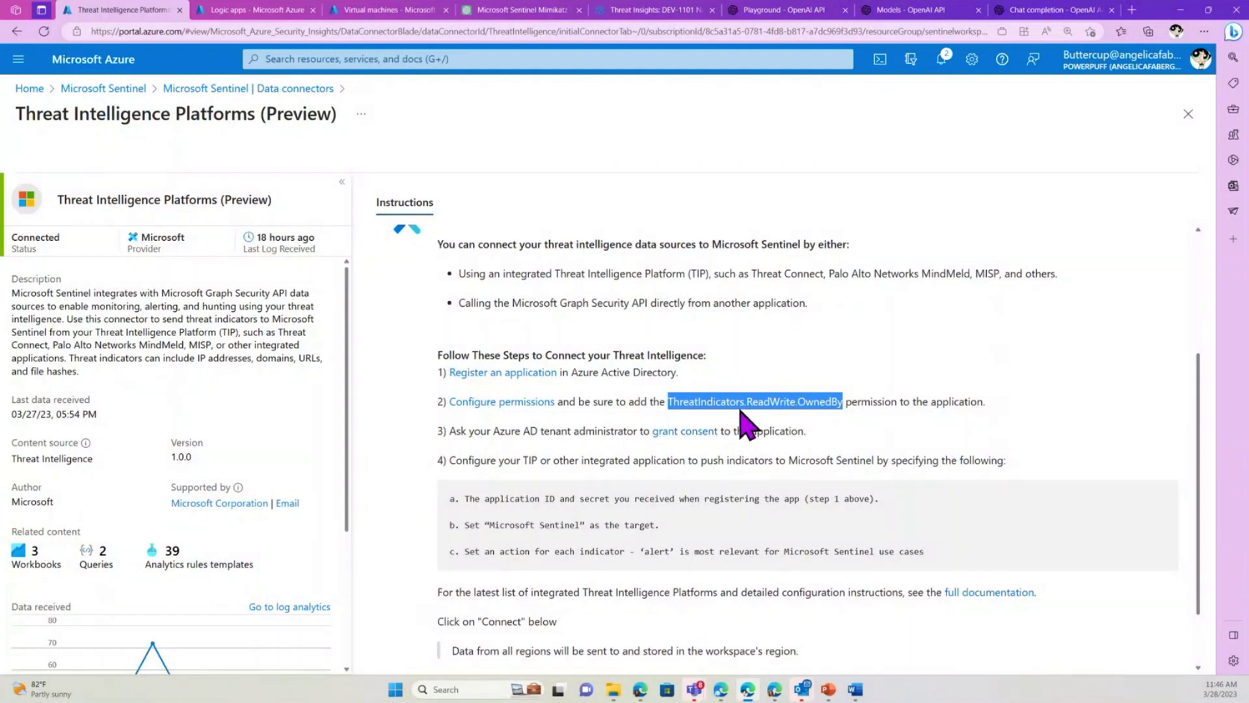
scroll(807, 457, "down", 1)
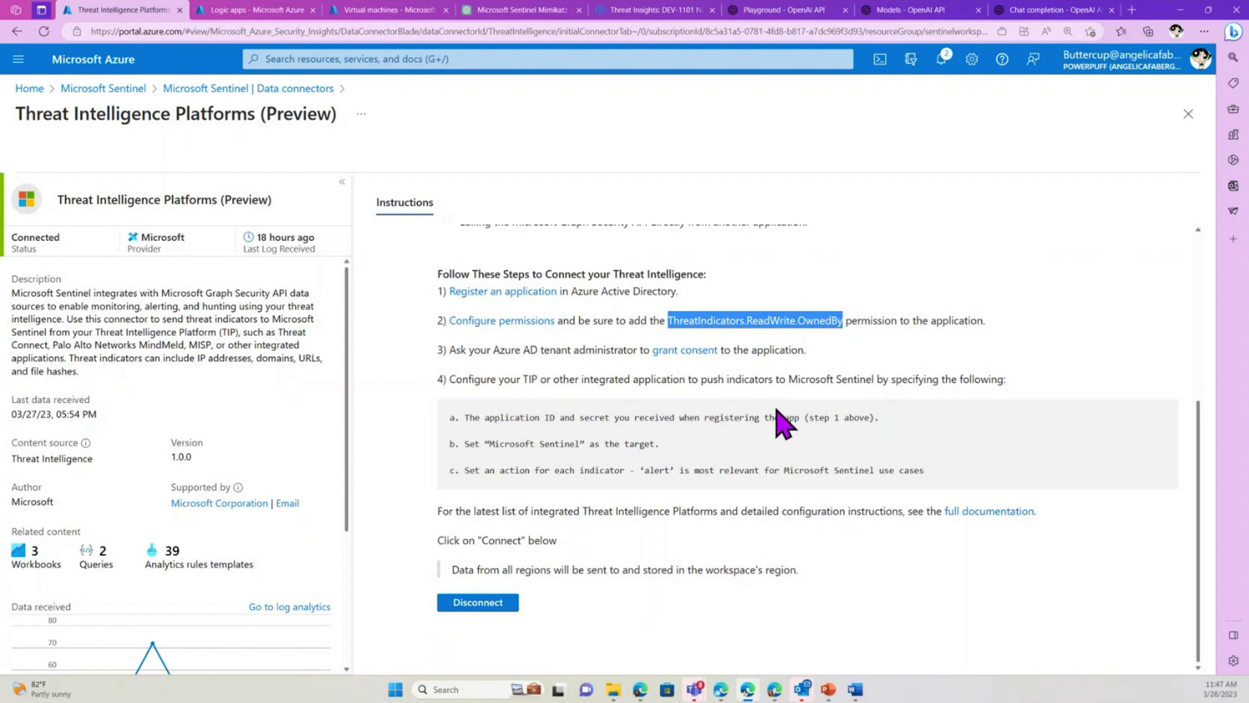
scroll(775, 421, "up", 3)
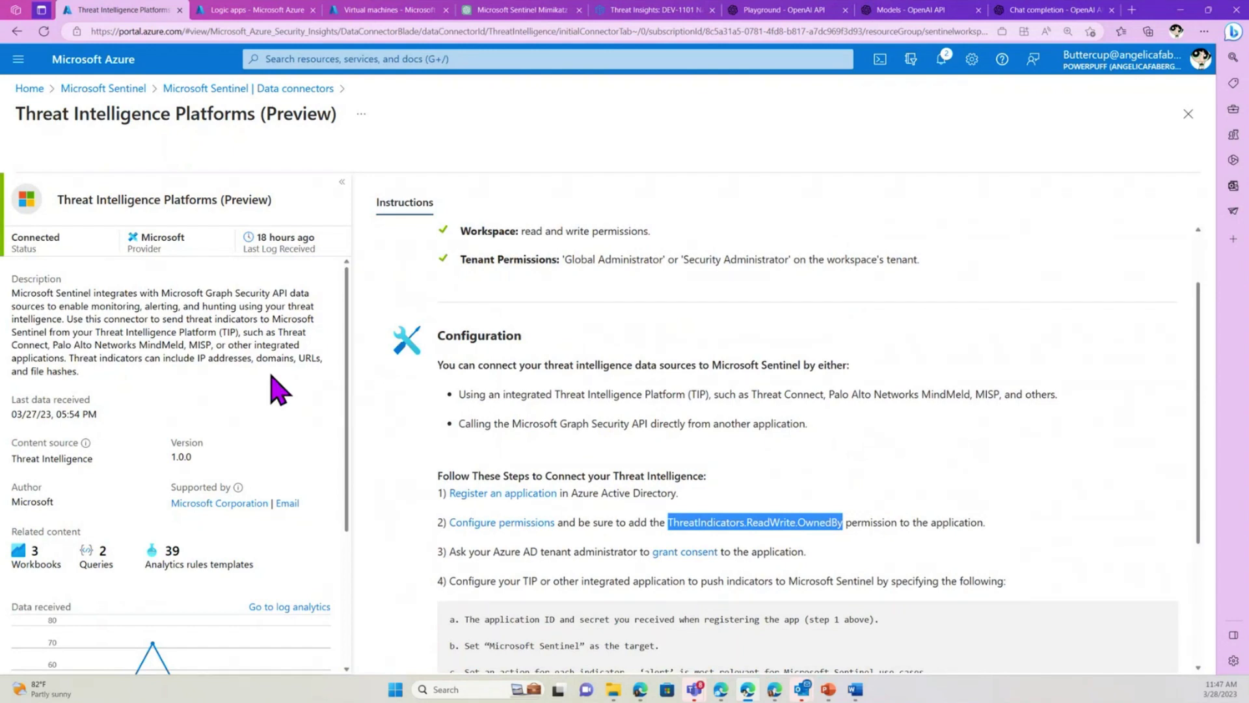
Examine the connector's related content, data received chart and data types, and close the connector page
scroll(257, 480, "down", 3)
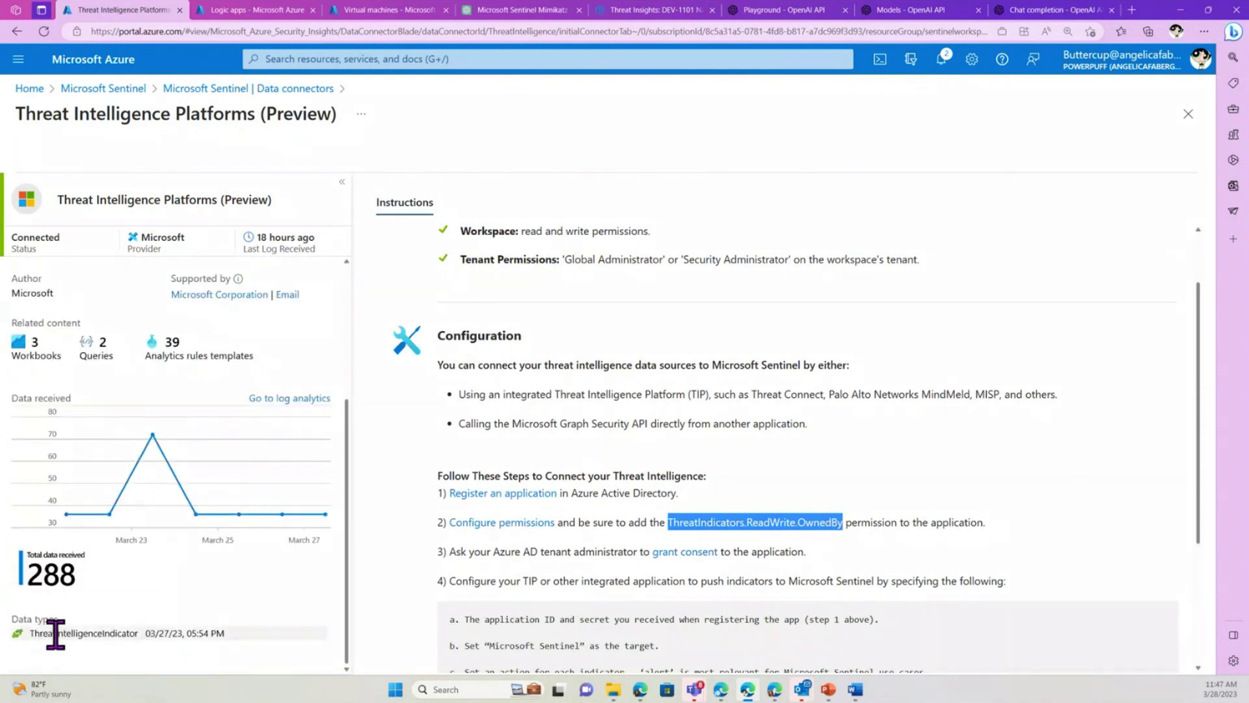
mouse_move(151, 510)
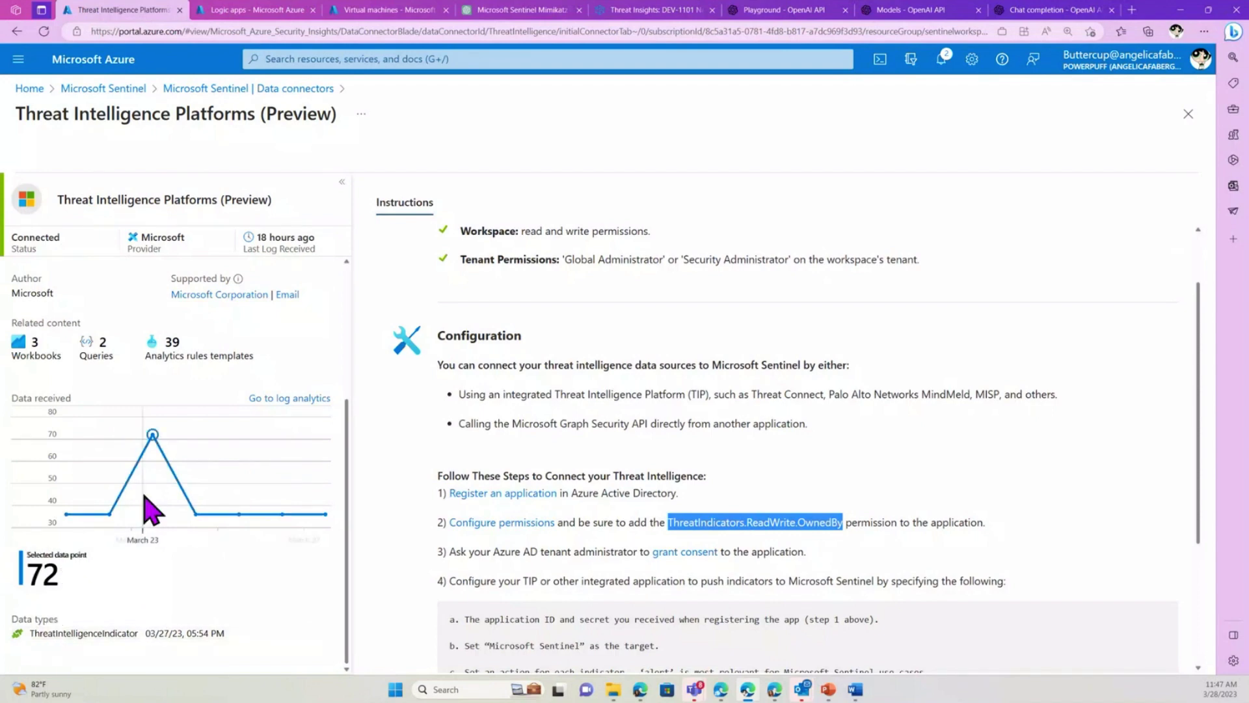
mouse_move(185, 408)
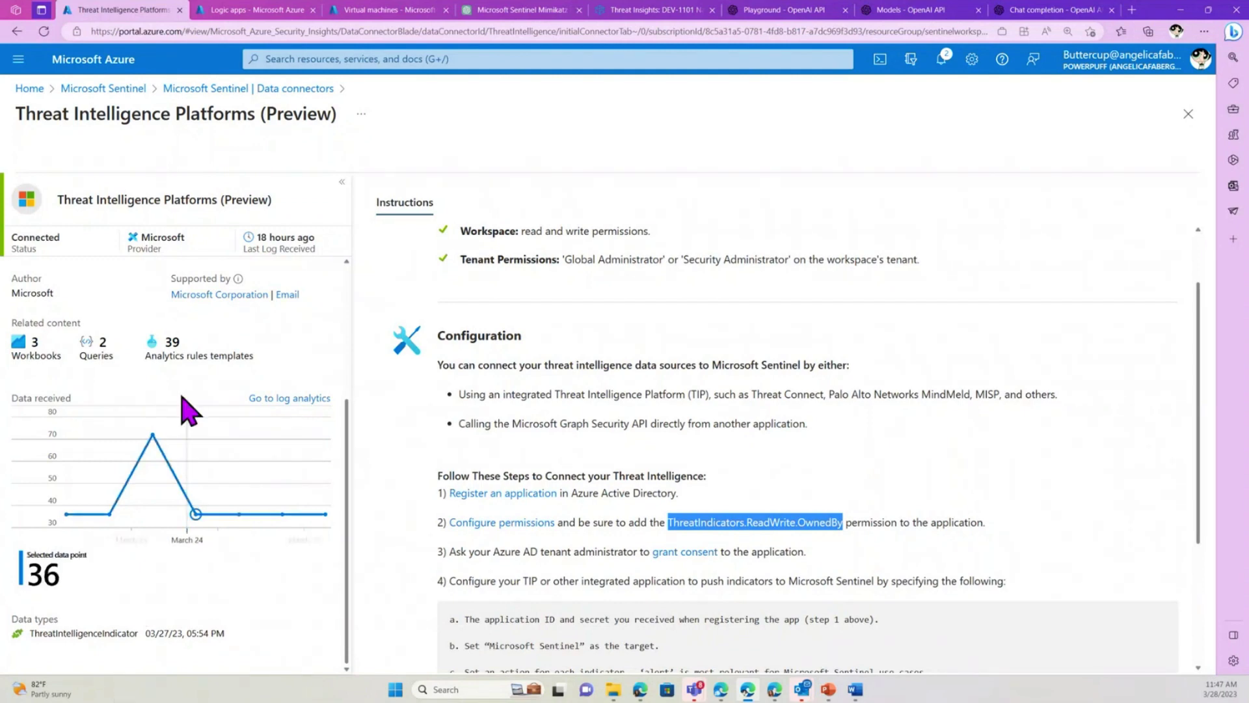
scroll(223, 424, "up", 3)
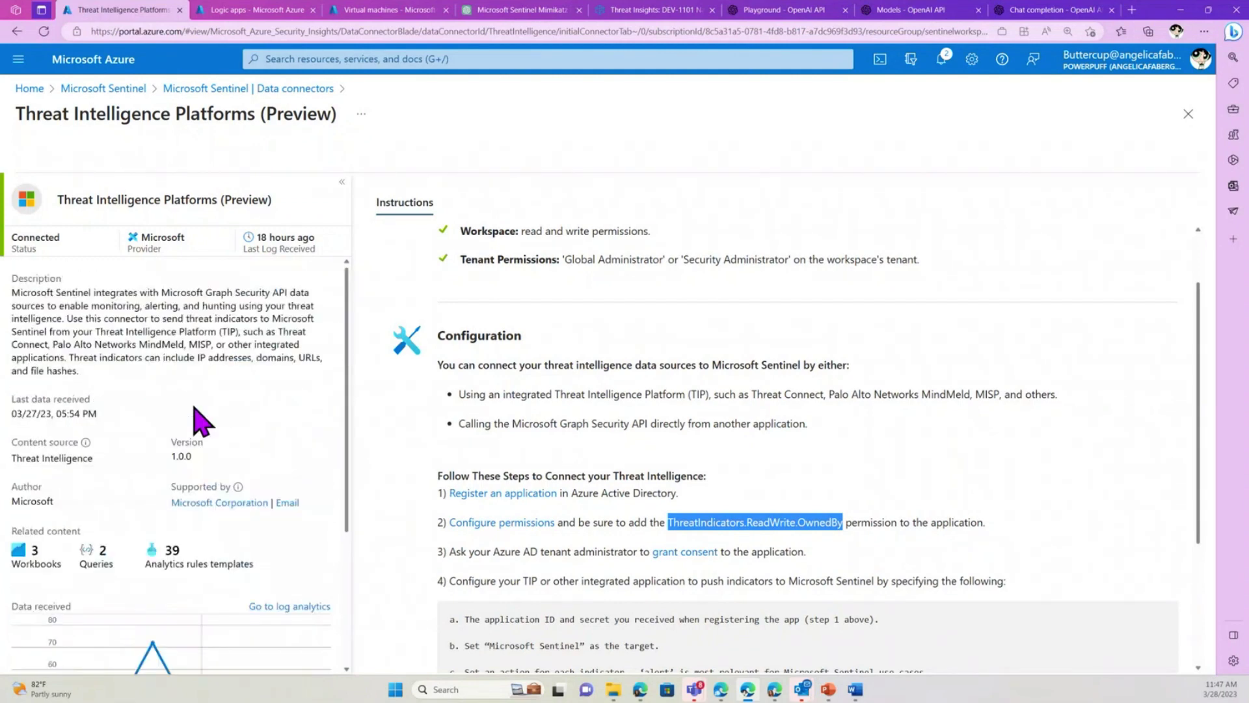
left_click(1187, 116)
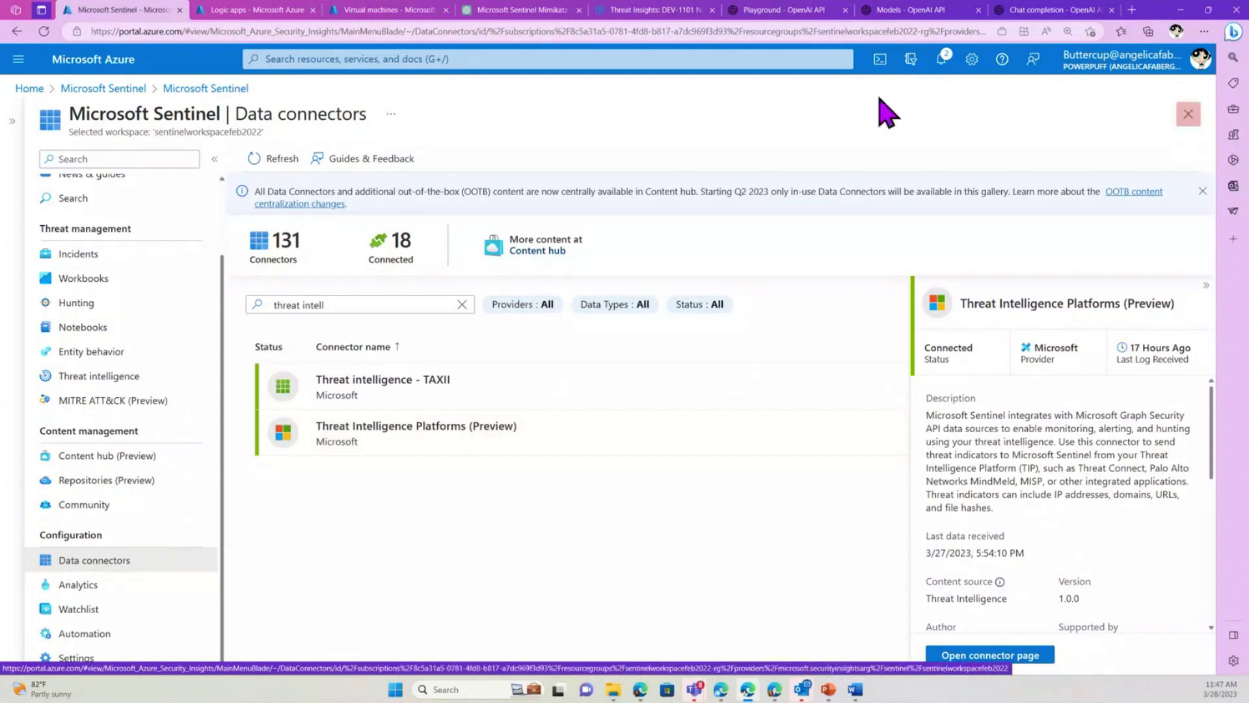
Open the analytics rule templates and search them for "TI map"
left_click(104, 588)
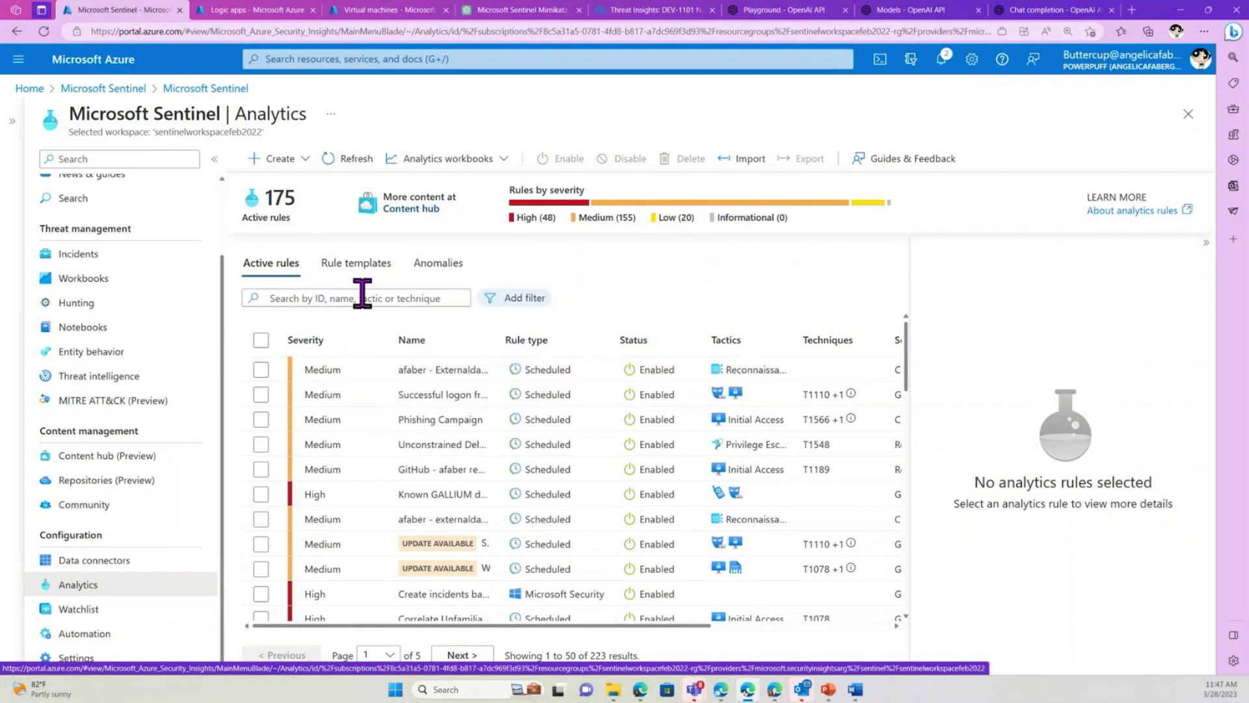
left_click(356, 264)
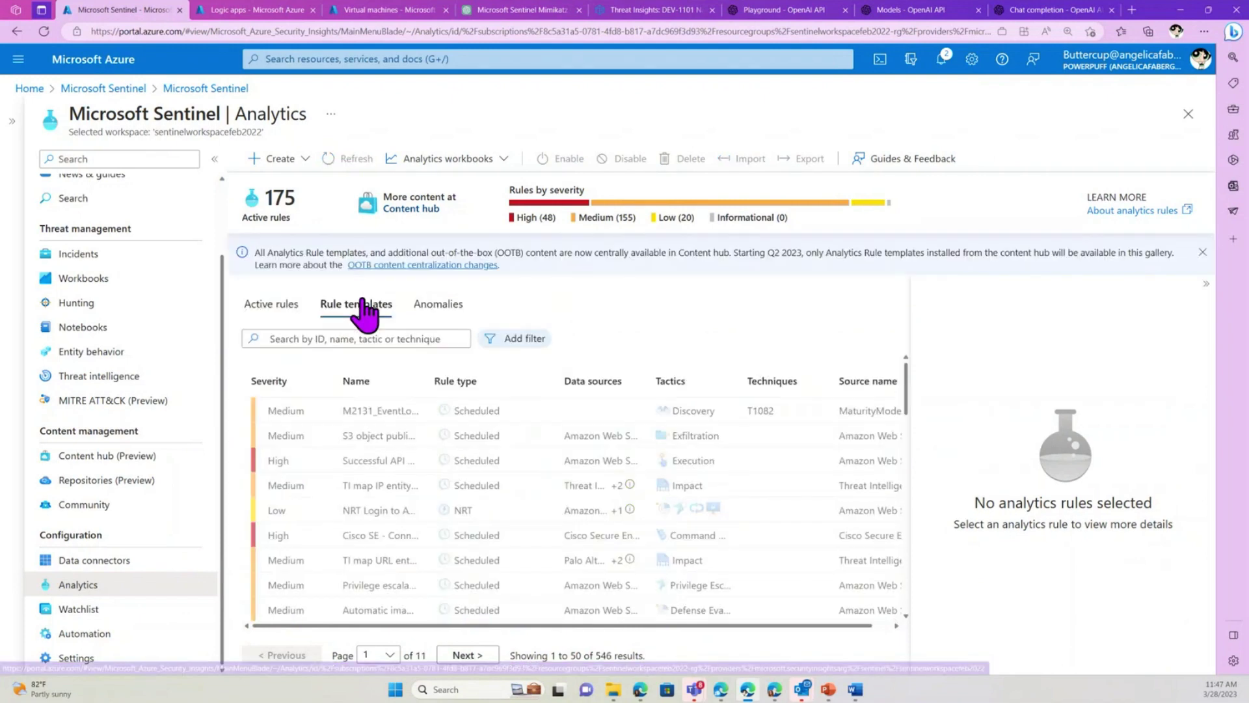
left_click(363, 339)
type("TI")
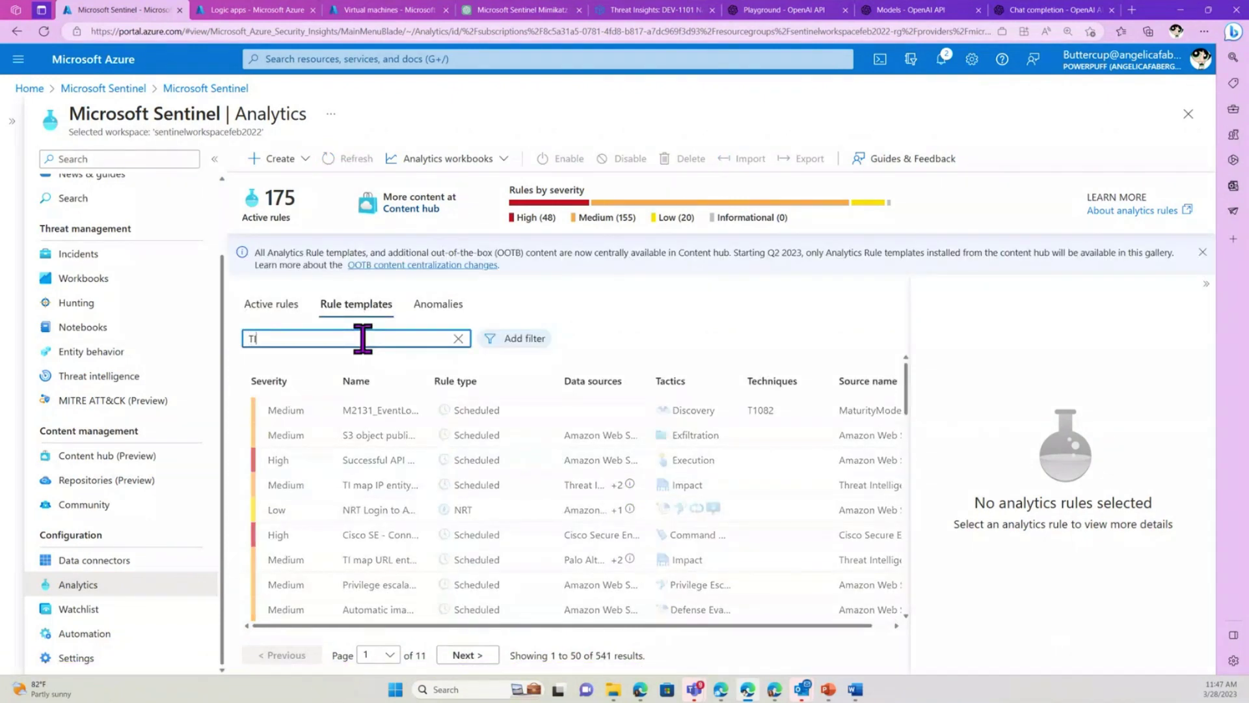
type("am")
key("BackSpace")
key("BackSpace")
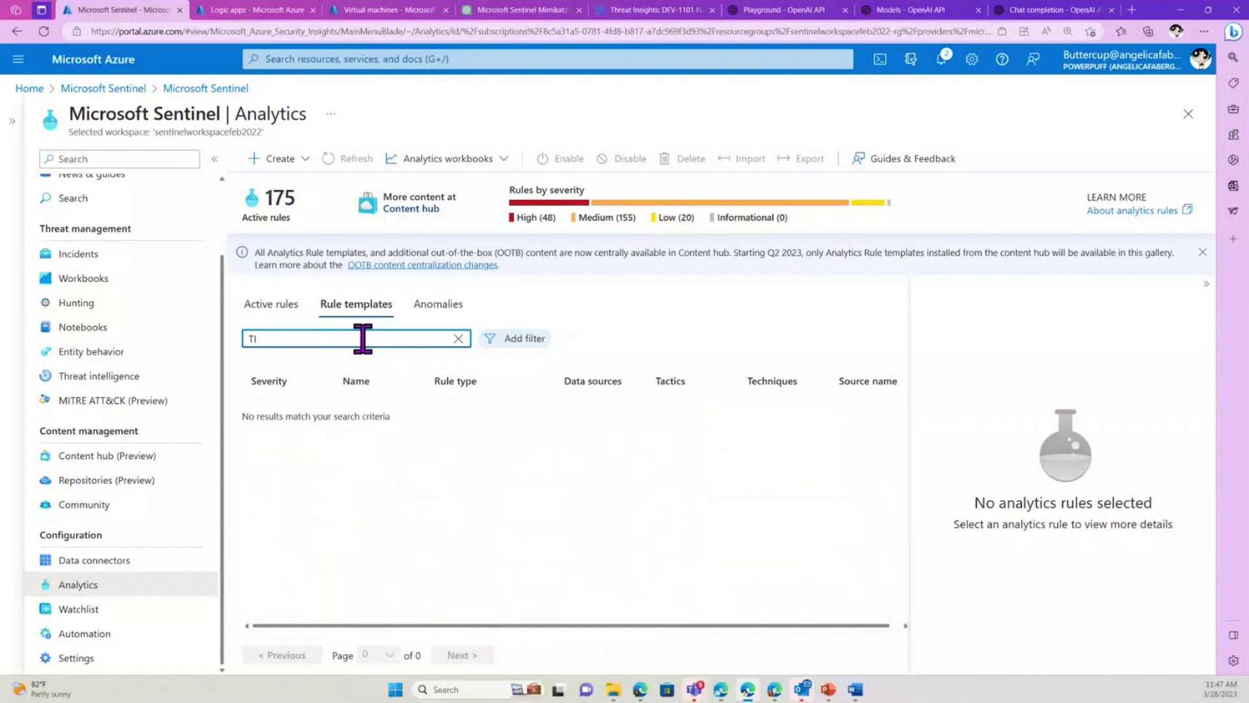
type("map")
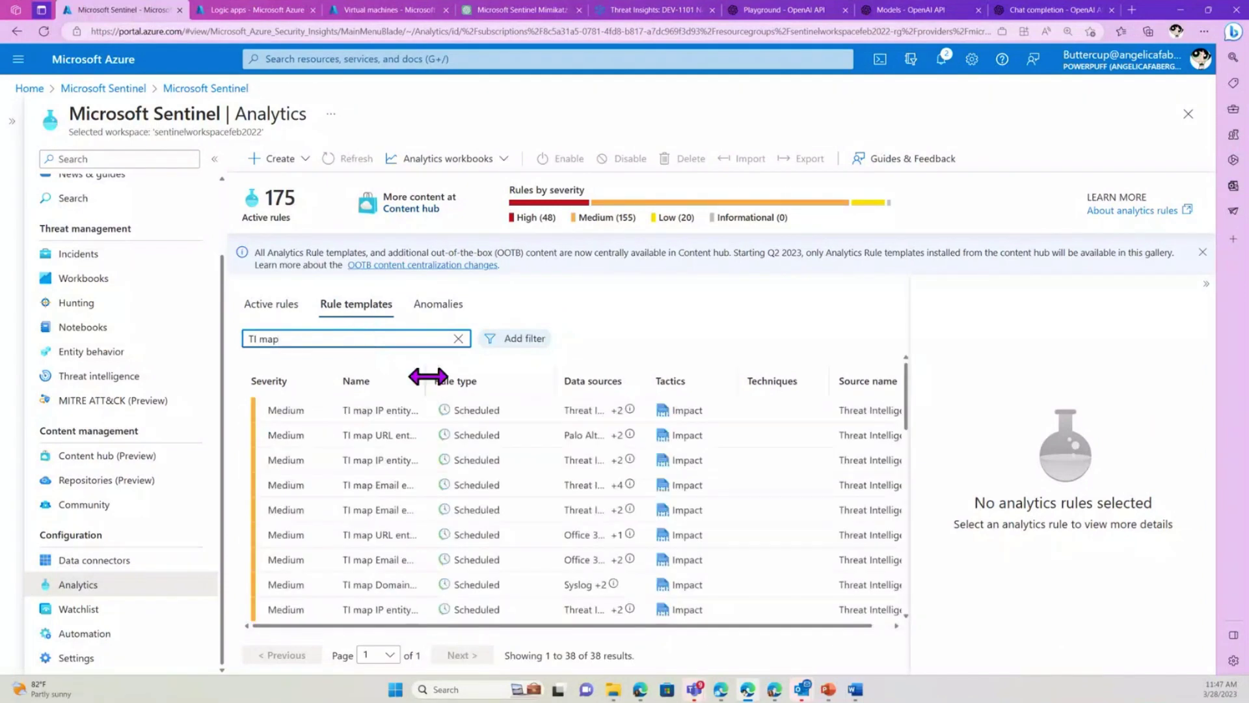
Collapse the details pane, widen the Name column, and look through the TI map rule templates
left_click(1206, 283)
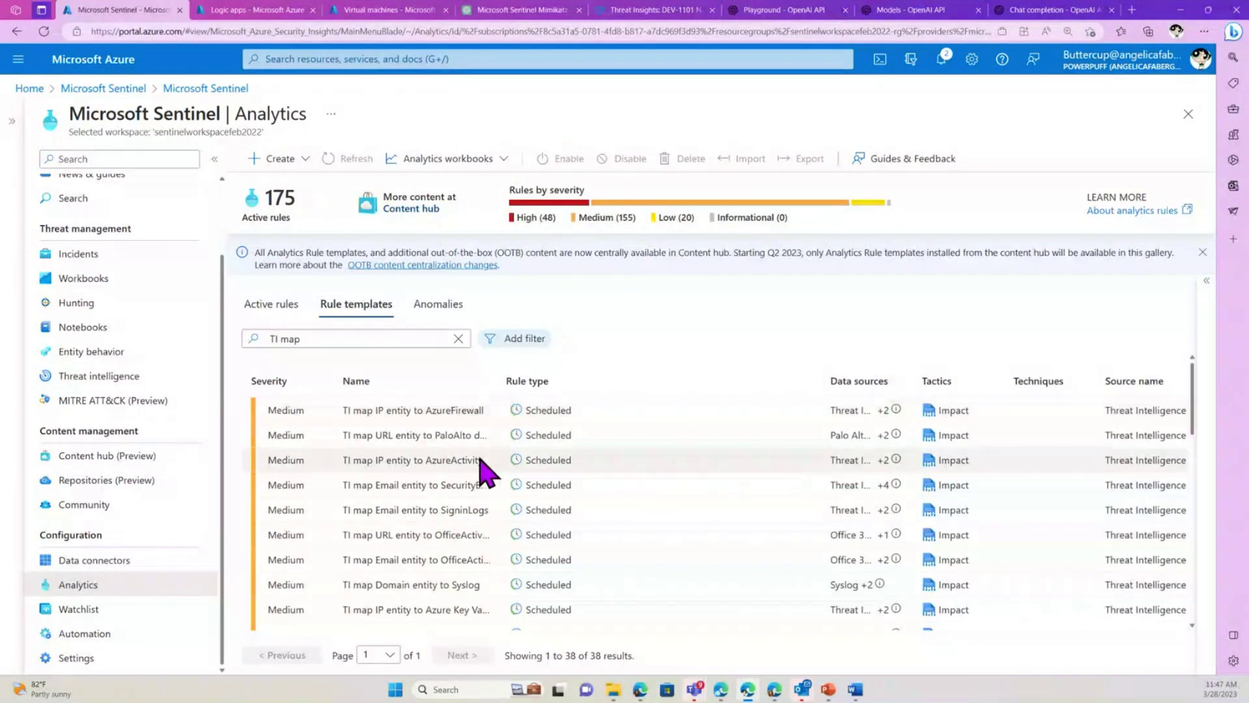
scroll(482, 470, "down", 5)
scroll(484, 471, "down", 2)
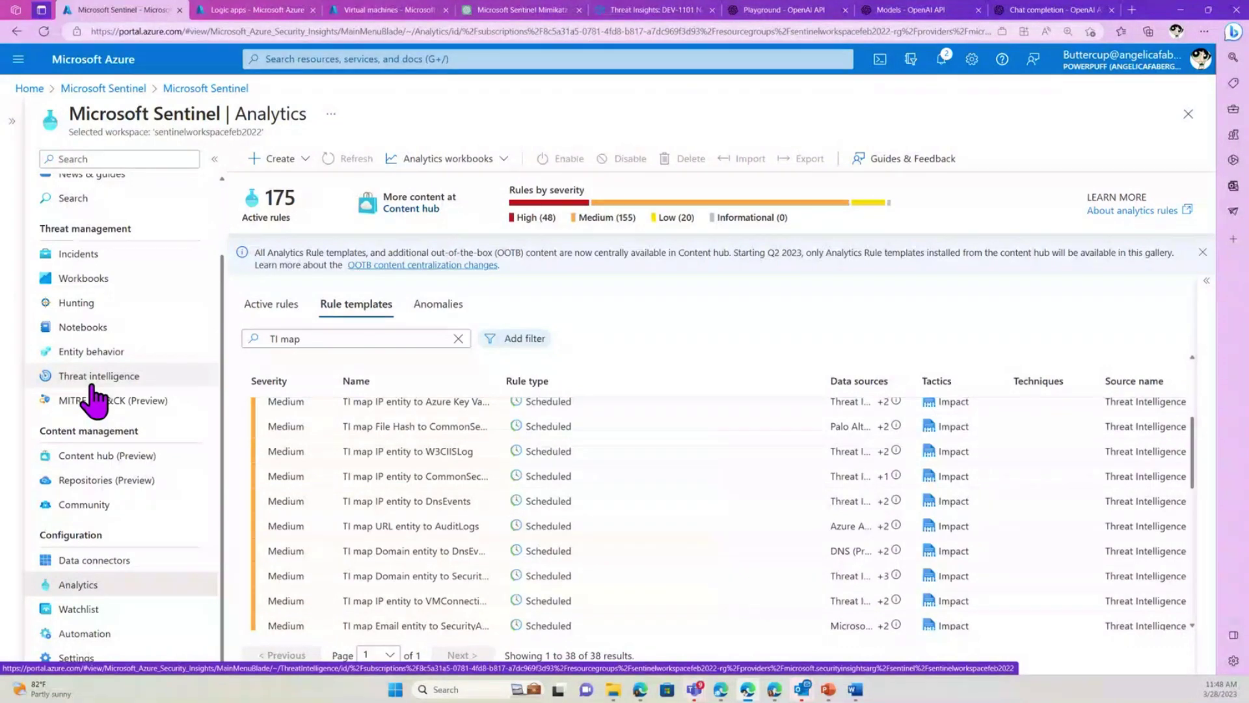
scroll(432, 452, "down", 5)
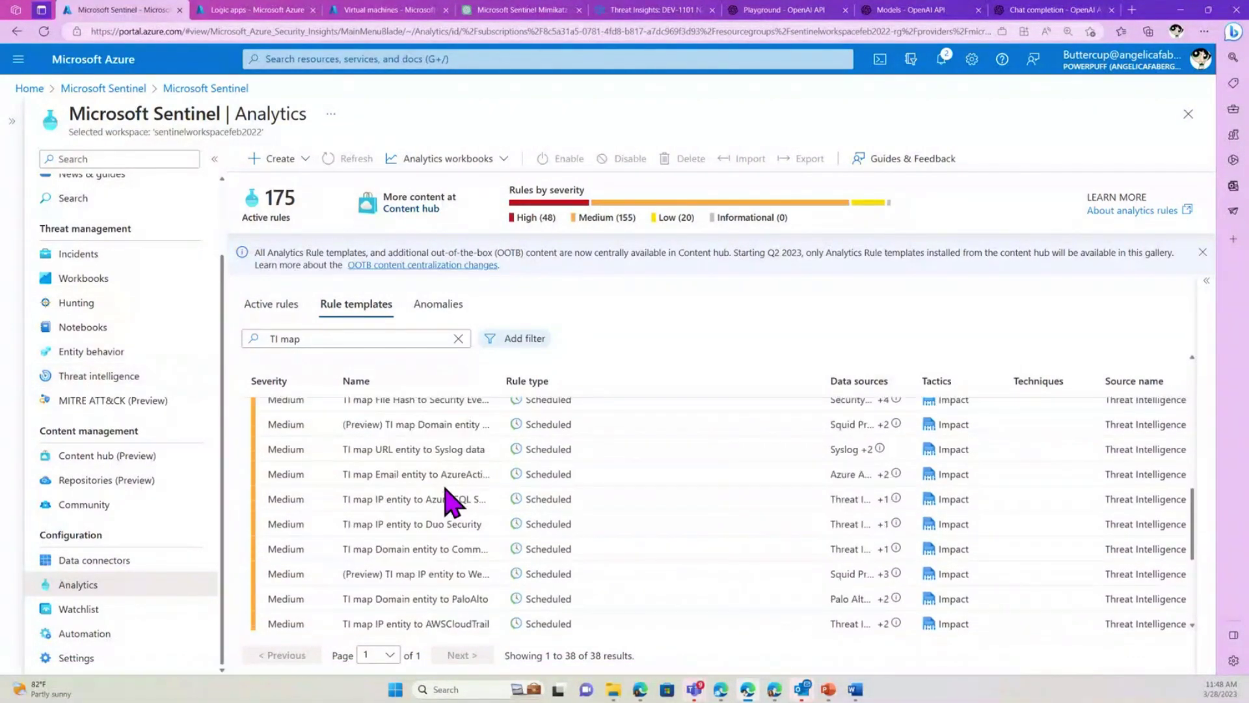
scroll(449, 501, "down", 3)
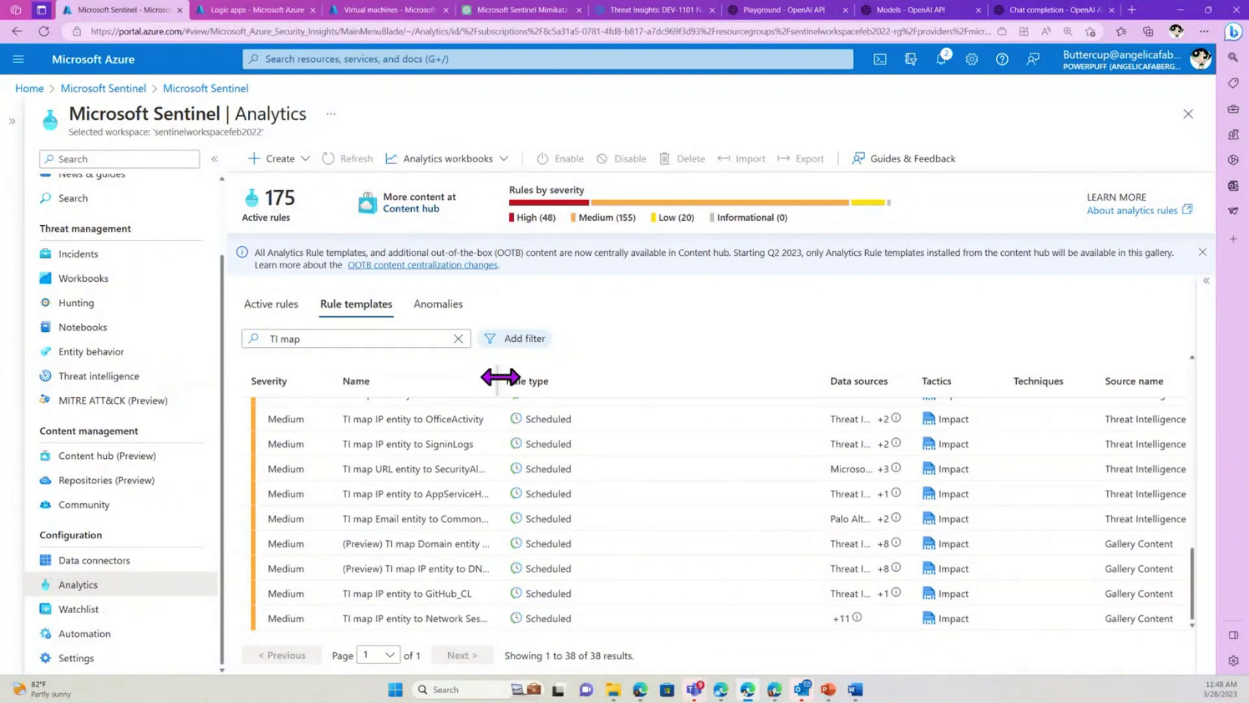
left_click_drag(505, 380, 680, 386)
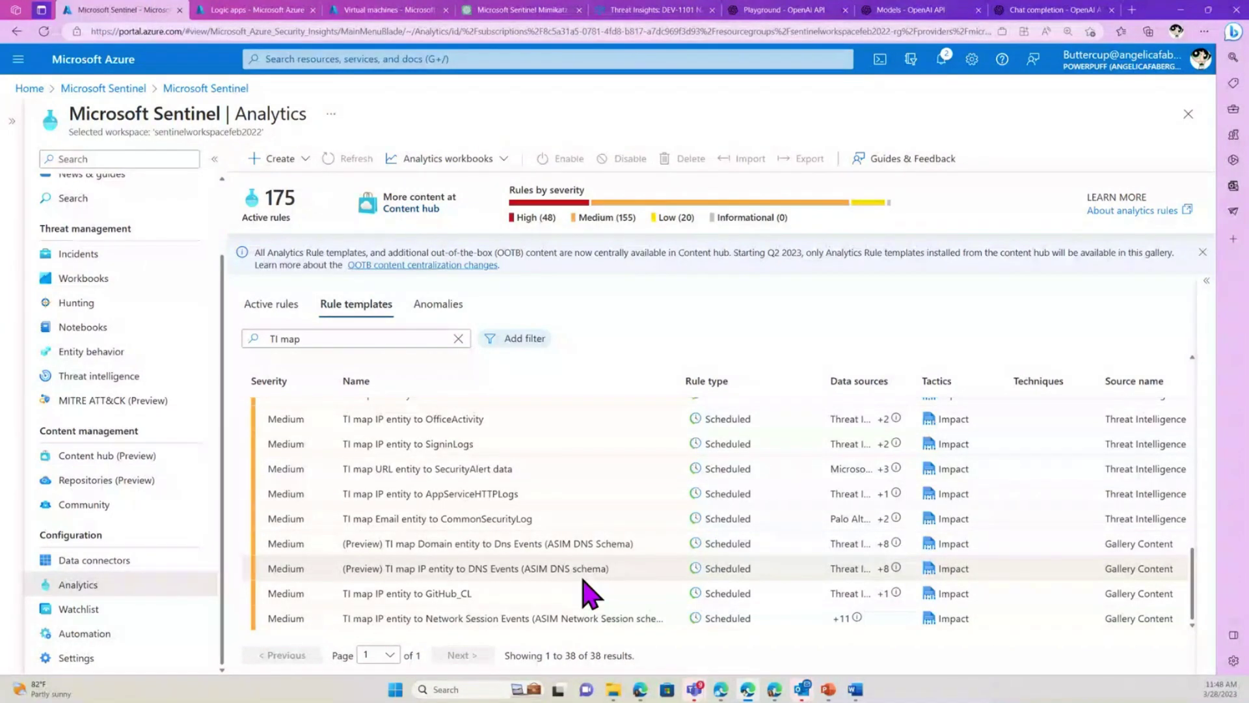
scroll(589, 592, "up", 3)
scroll(589, 592, "up", 1)
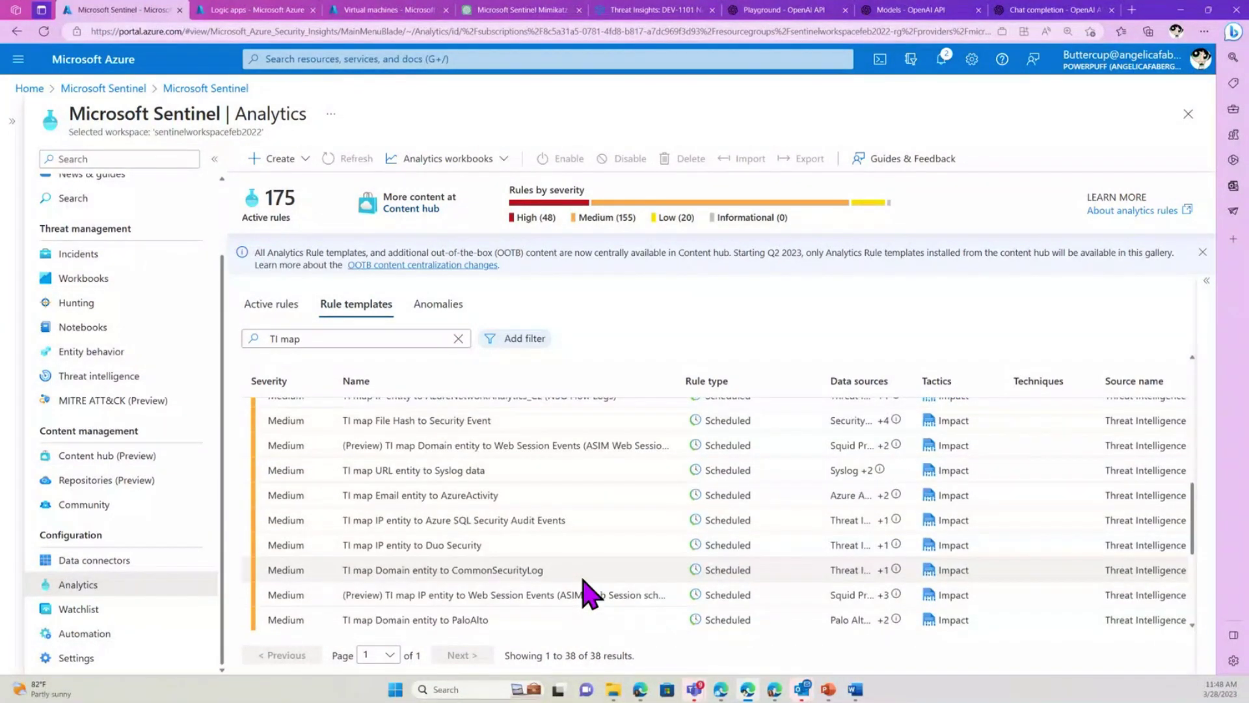
scroll(589, 592, "up", 4)
scroll(588, 592, "down", 3)
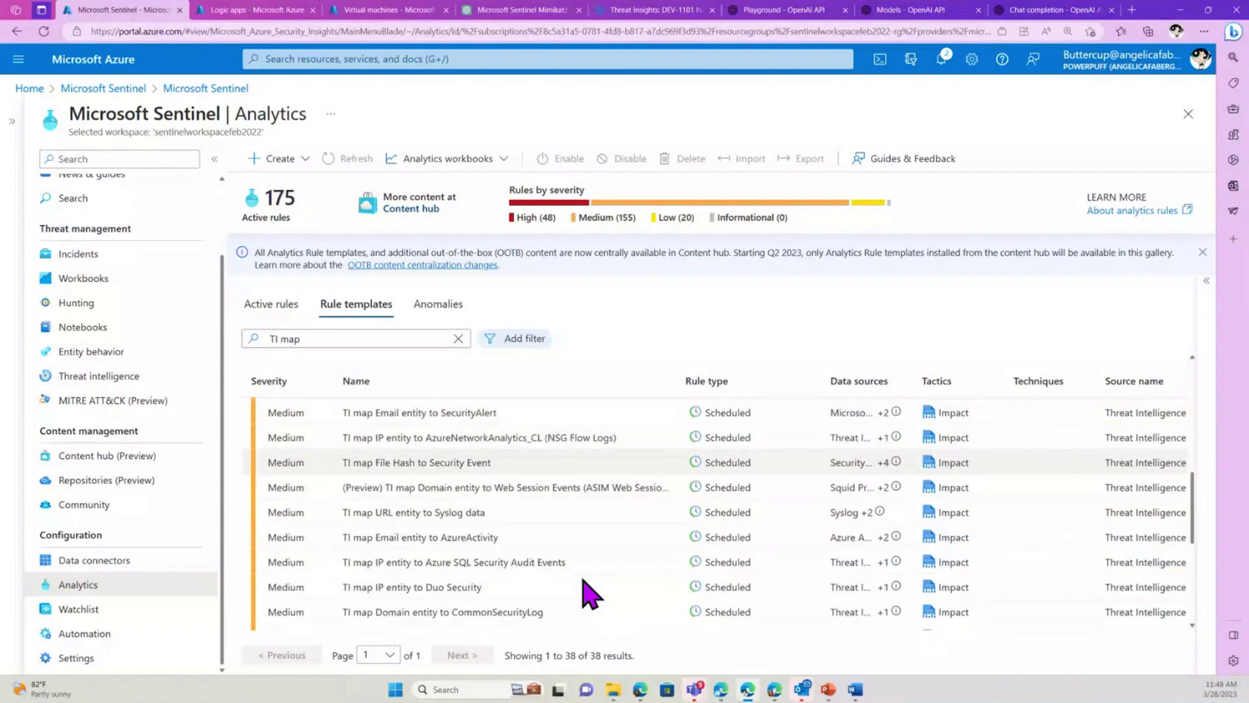
Look over the entity types and log sources covered by the TI map rule templates, and clear the template search
scroll(589, 592, "up", 8)
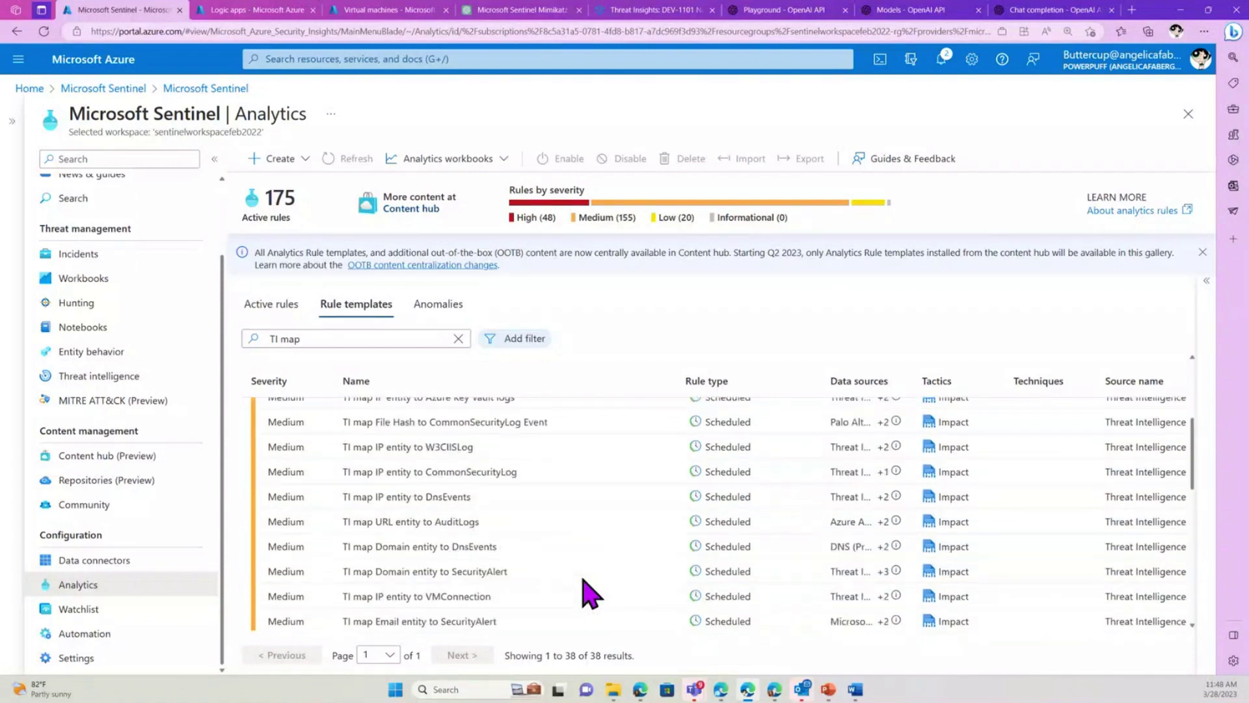
scroll(589, 593, "up", 1)
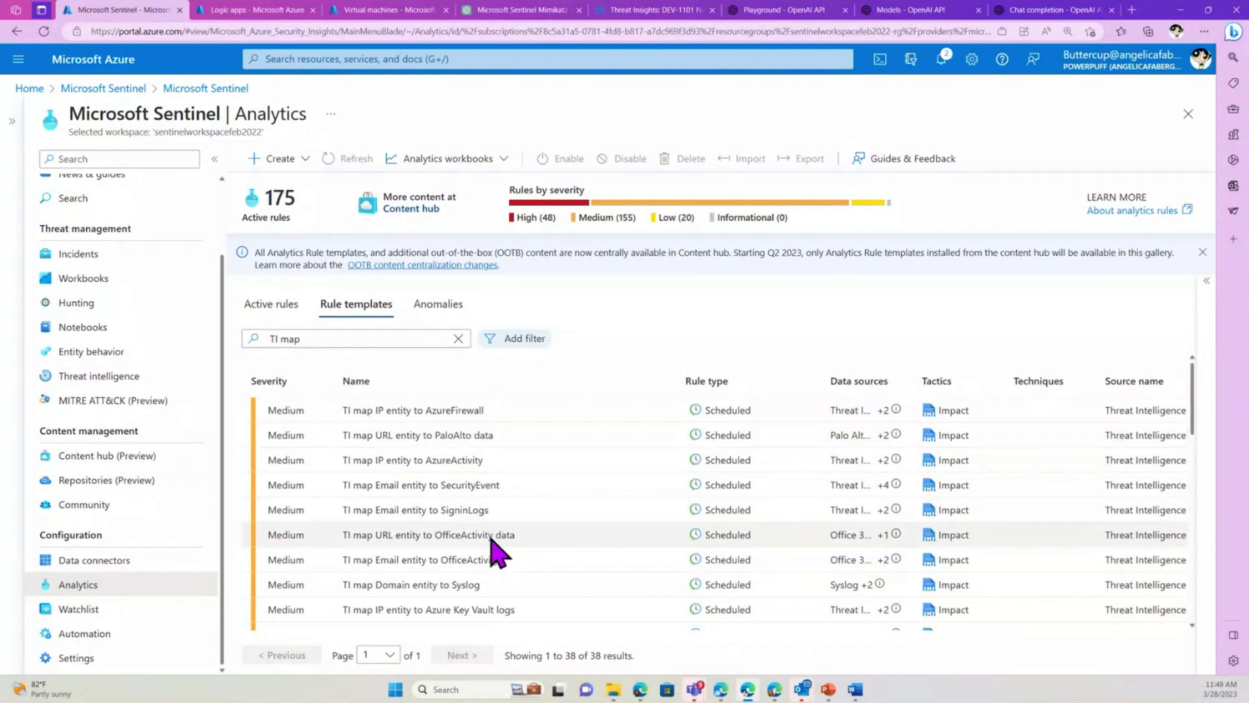
scroll(492, 544, "down", 3)
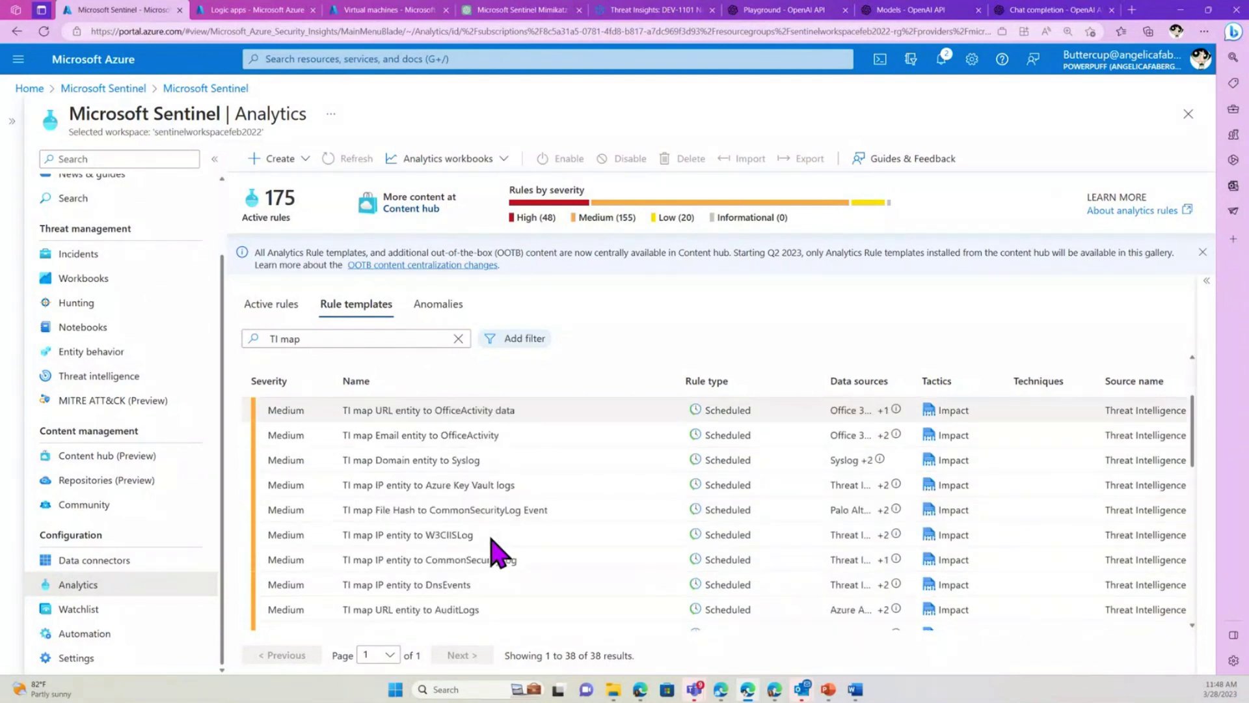
scroll(498, 553, "down", 5)
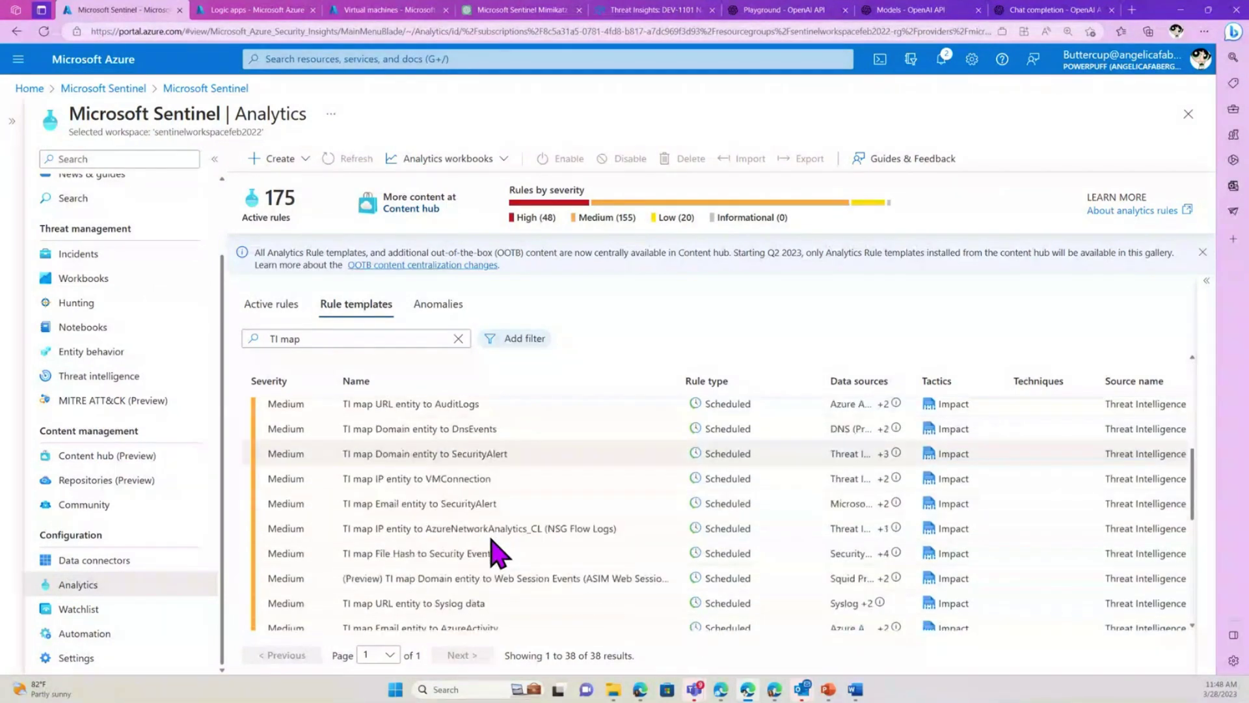
double_click(271, 338)
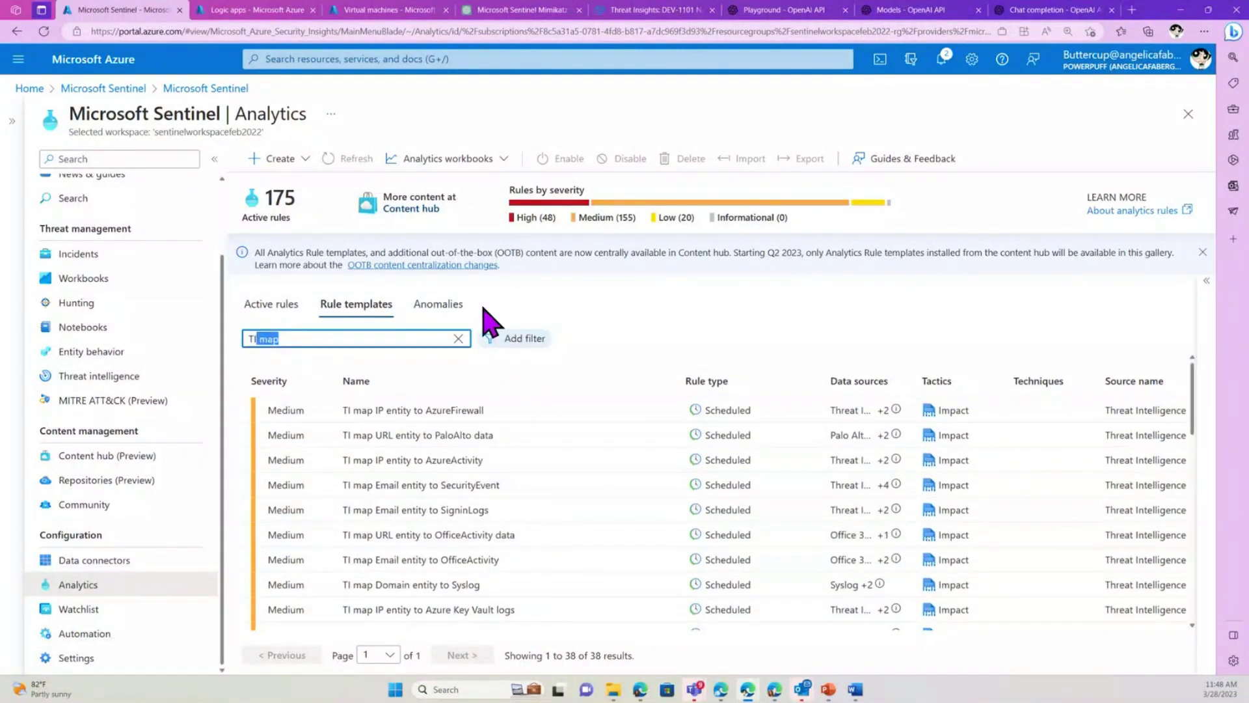
key("BackSpace")
left_click(458, 339)
Search the active rules for "threat", examine the (Preview) Microsoft Threat Intelligence Analytics rule and its edit wizard, and close the wizard
left_click(271, 304)
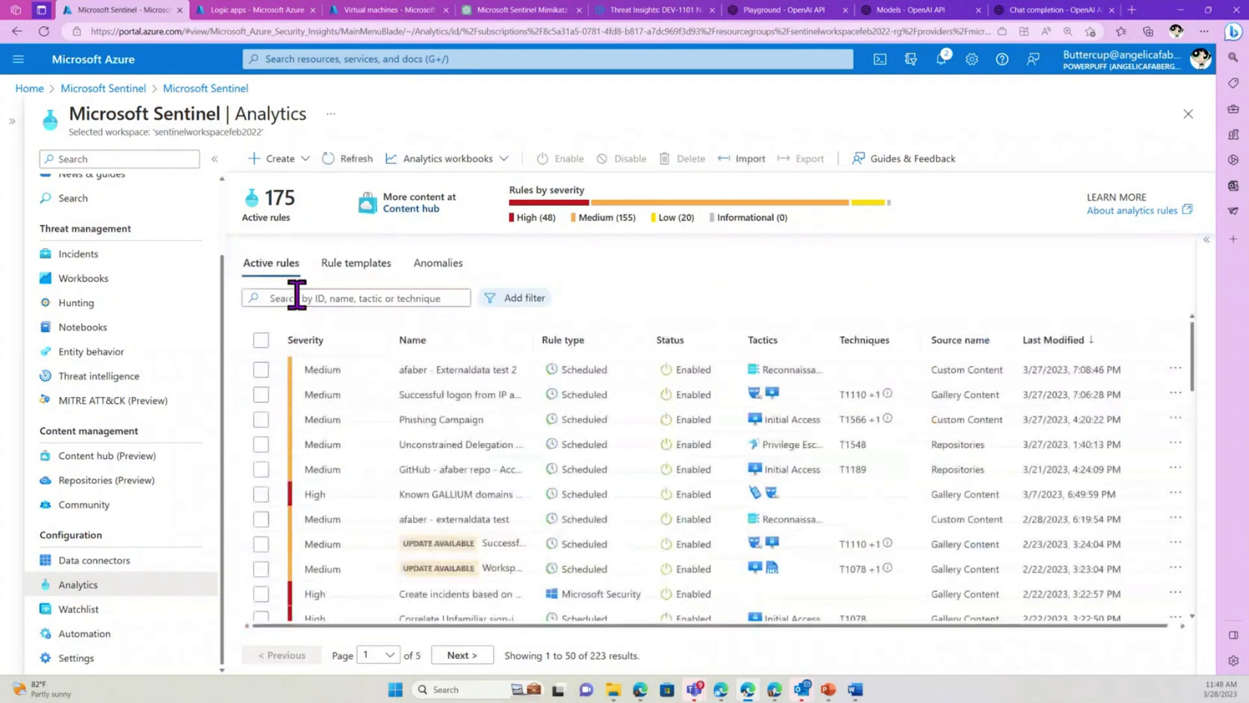
left_click(319, 300)
type("threat")
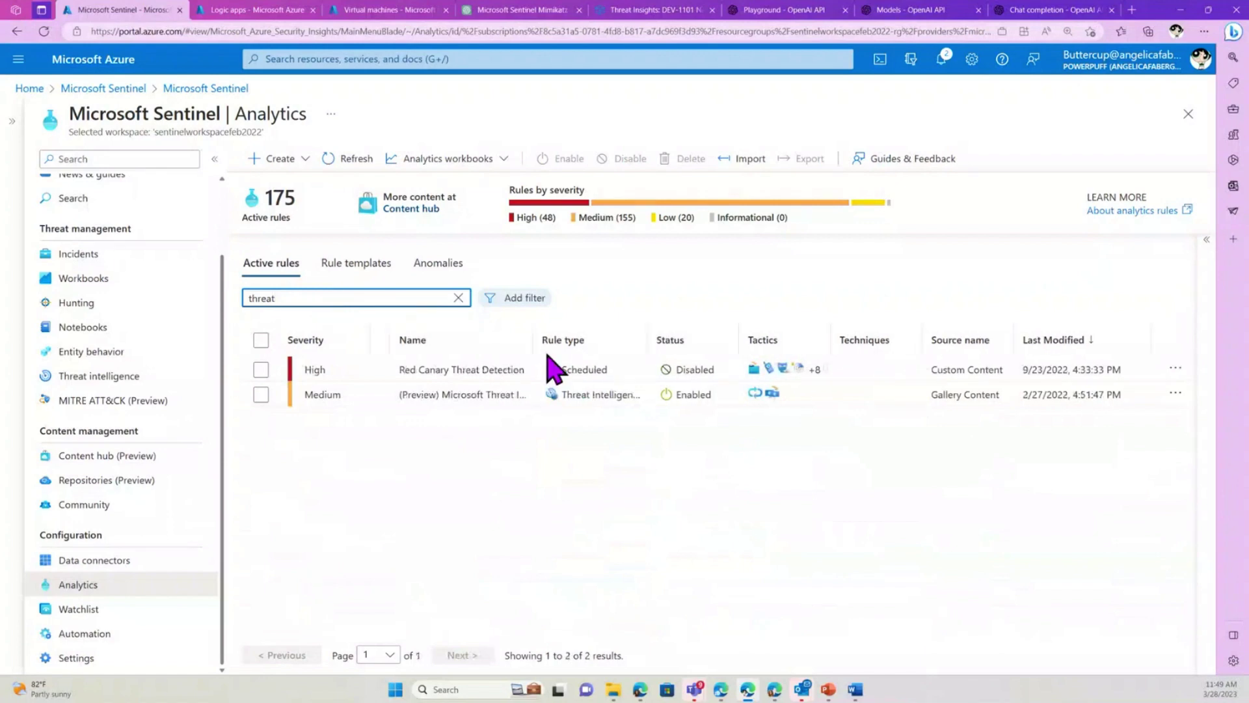
left_click(457, 402)
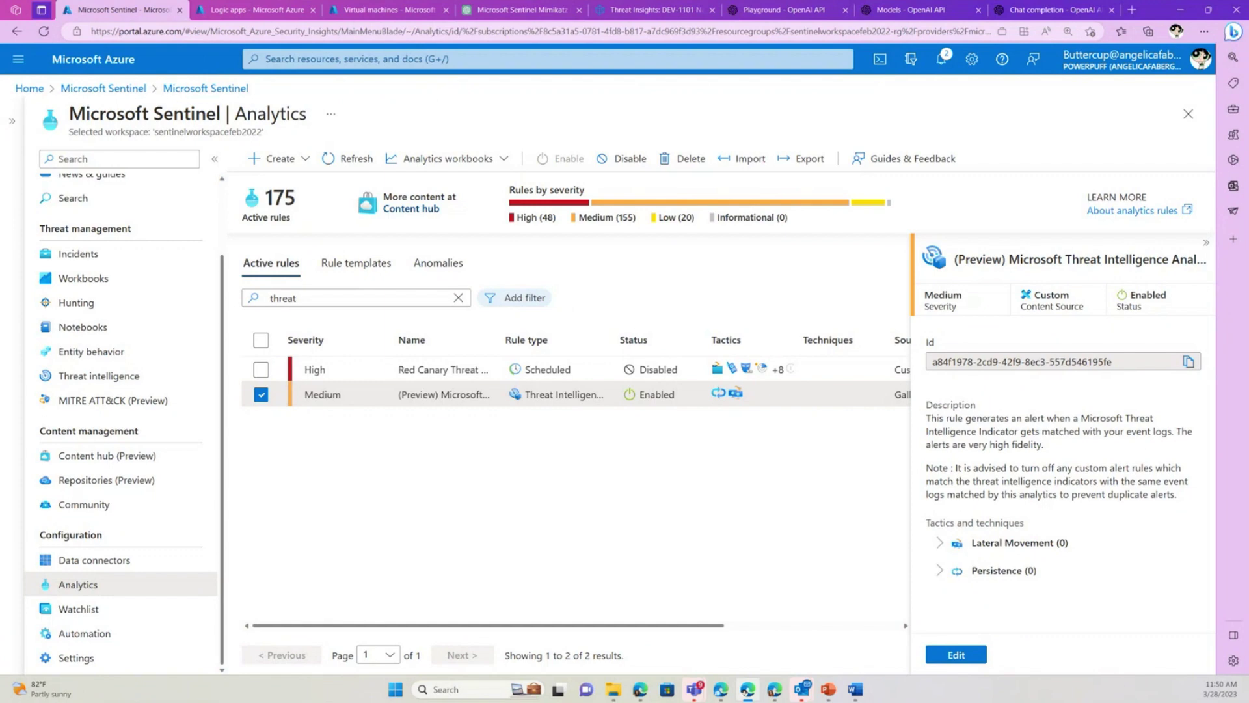
left_click(968, 657)
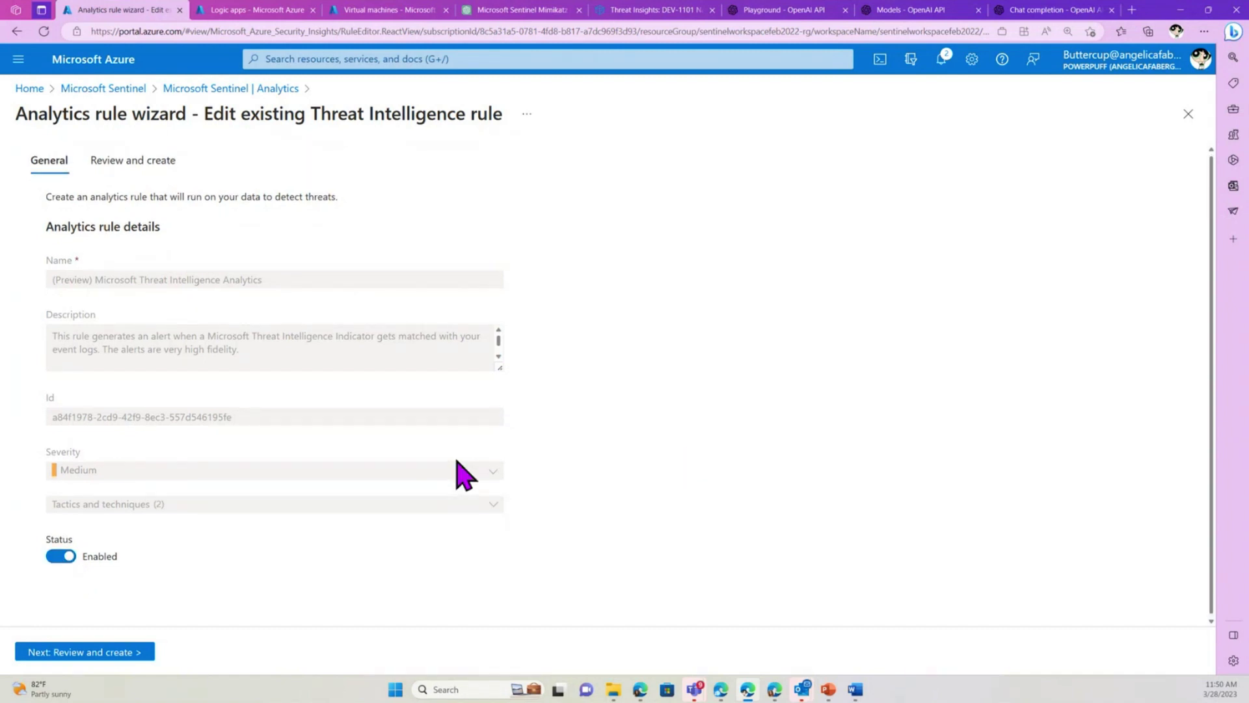
left_click(1189, 115)
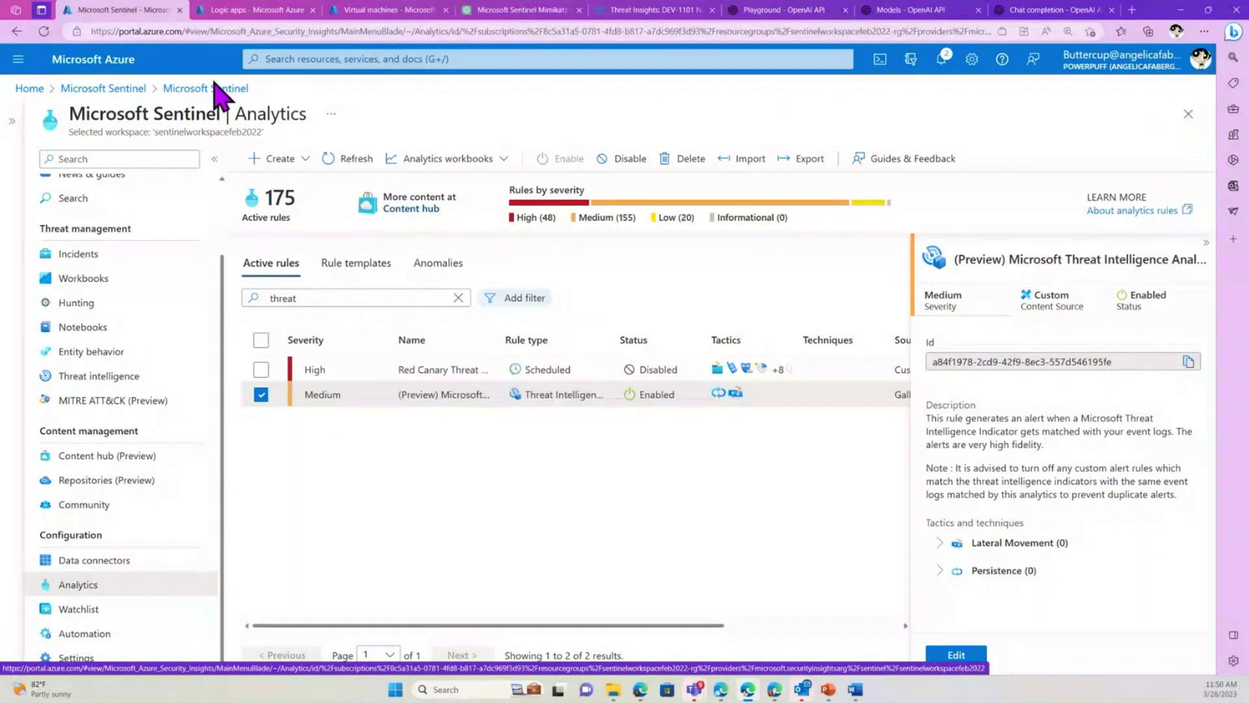
Search the saved workbooks for "threat" and select the Microsoft Threat Intelligence workbook
left_click(85, 278)
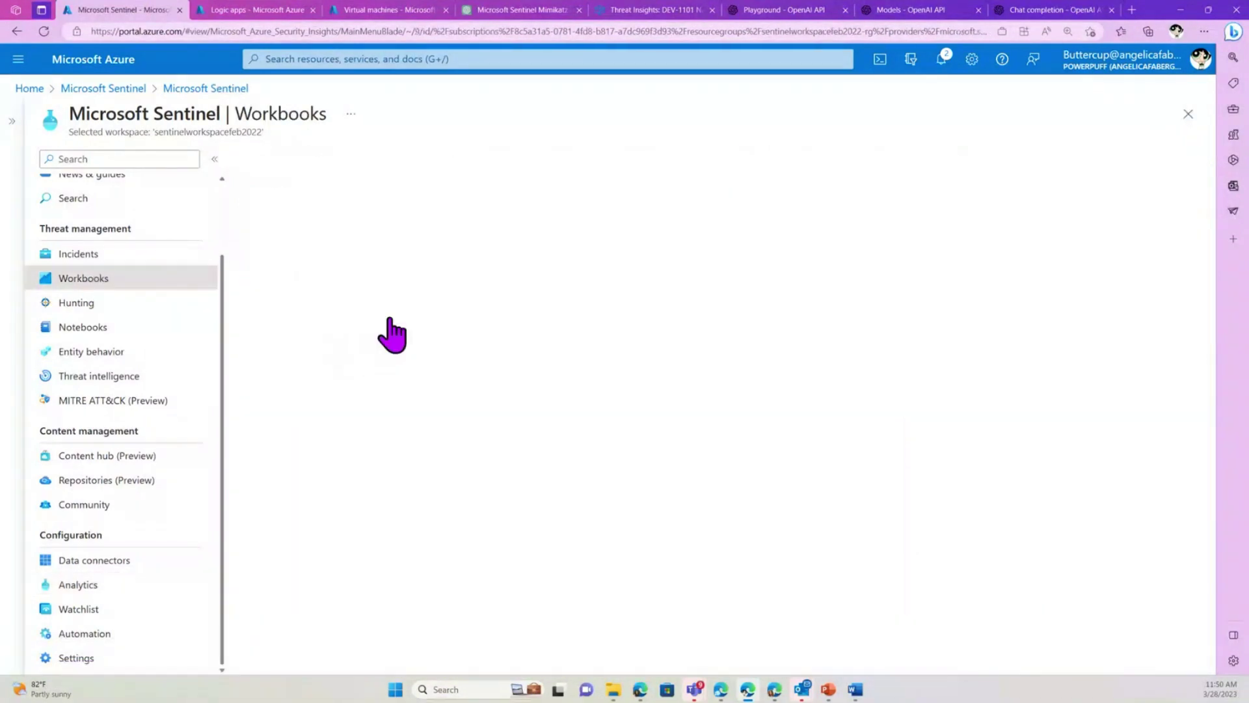
left_click(374, 318)
left_click(286, 313)
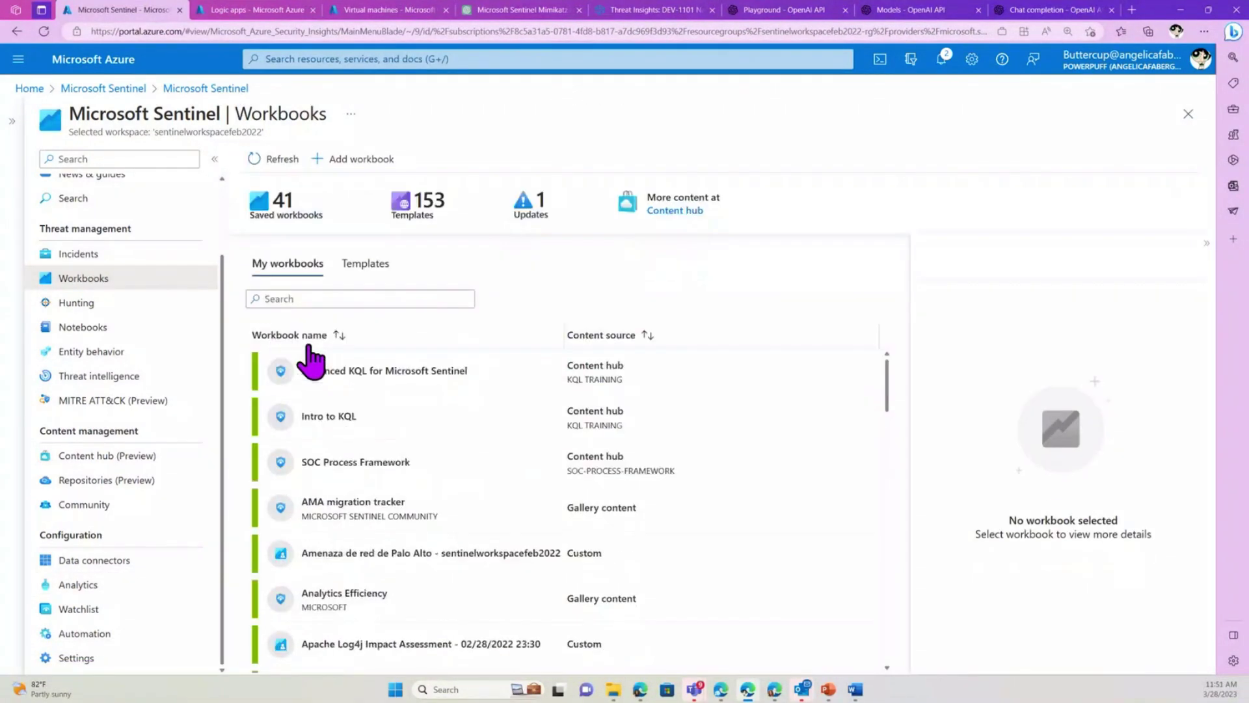
left_click(298, 299)
type("threat")
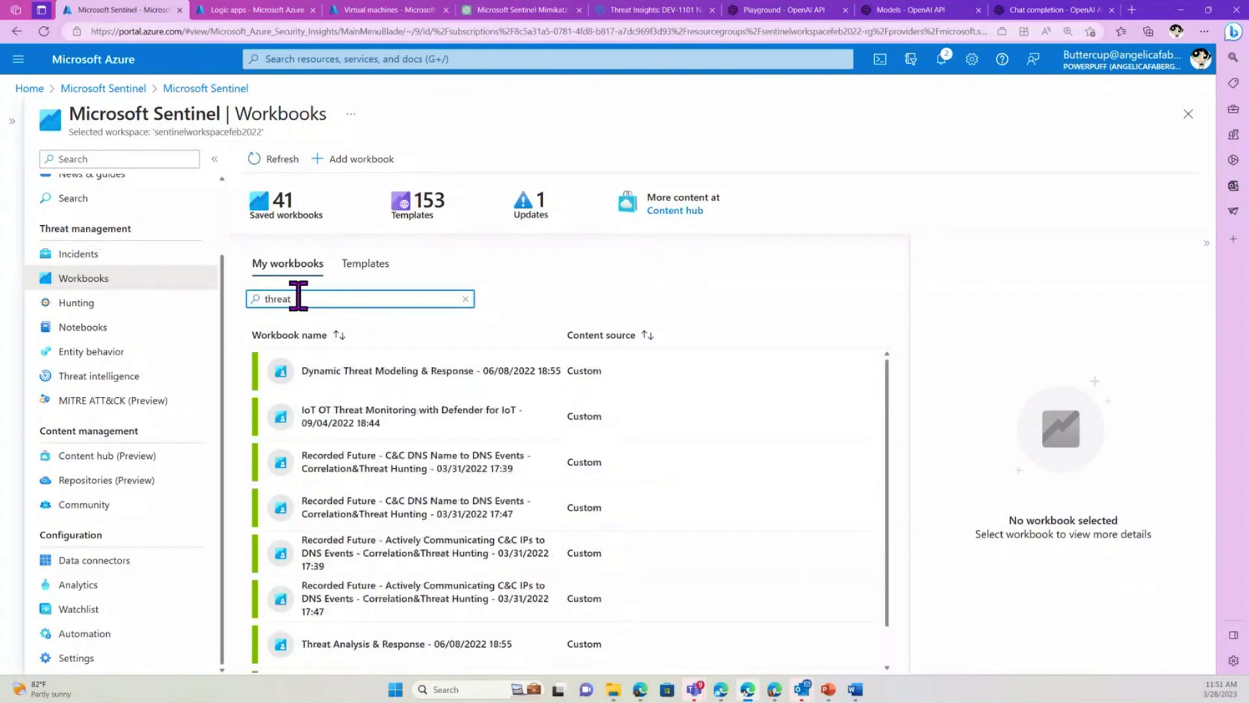
scroll(432, 446, "down", 1)
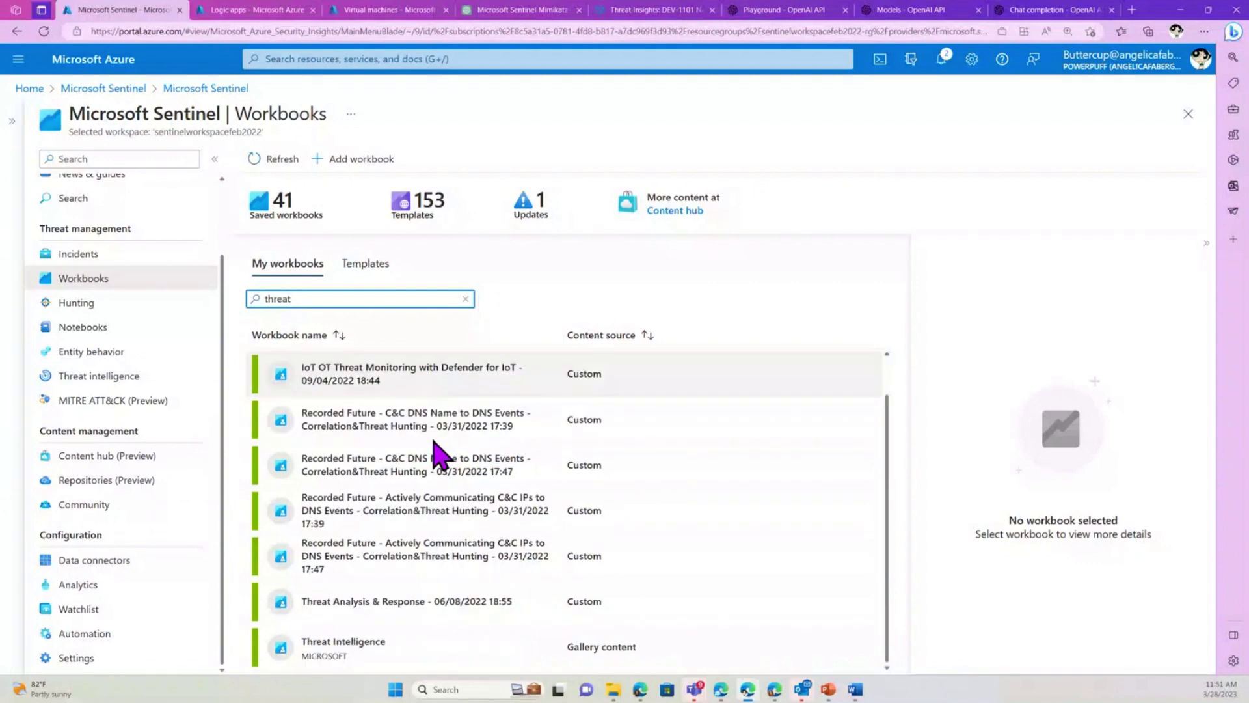
left_click(432, 641)
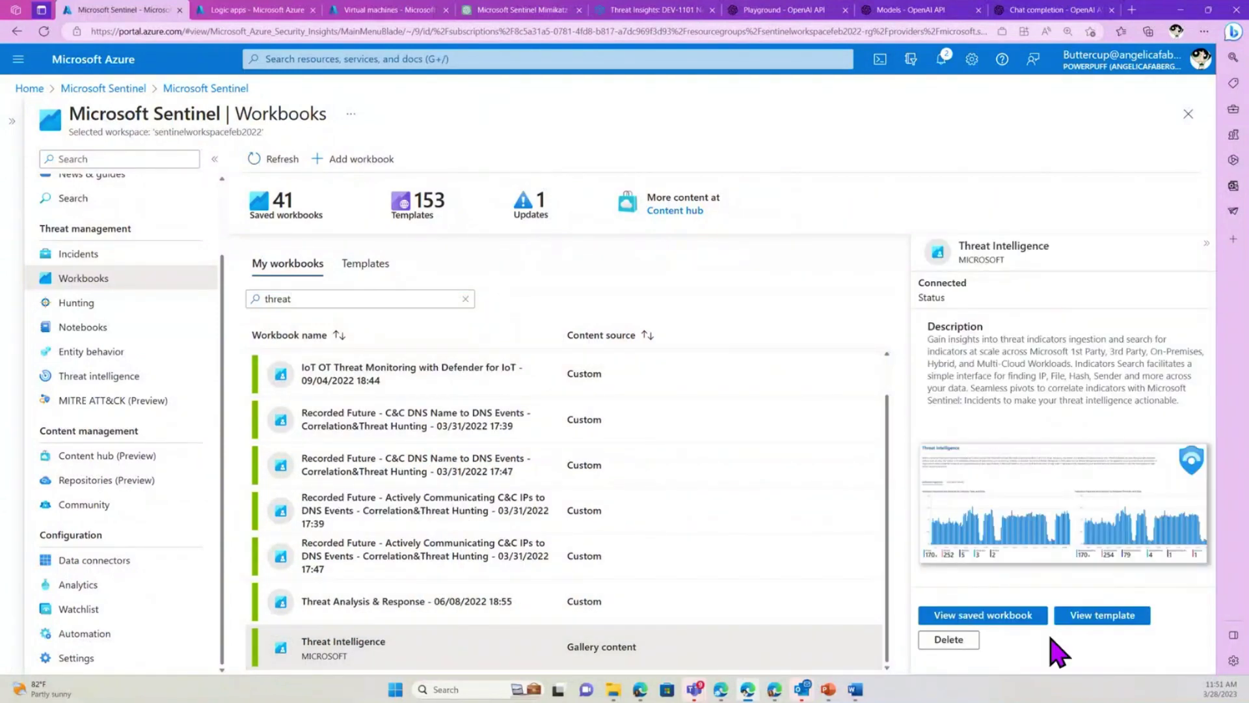
View the saved Threat Intelligence workbook, examine its indicator ingestion charts and source uniqueness table, and close it
left_click(1020, 625)
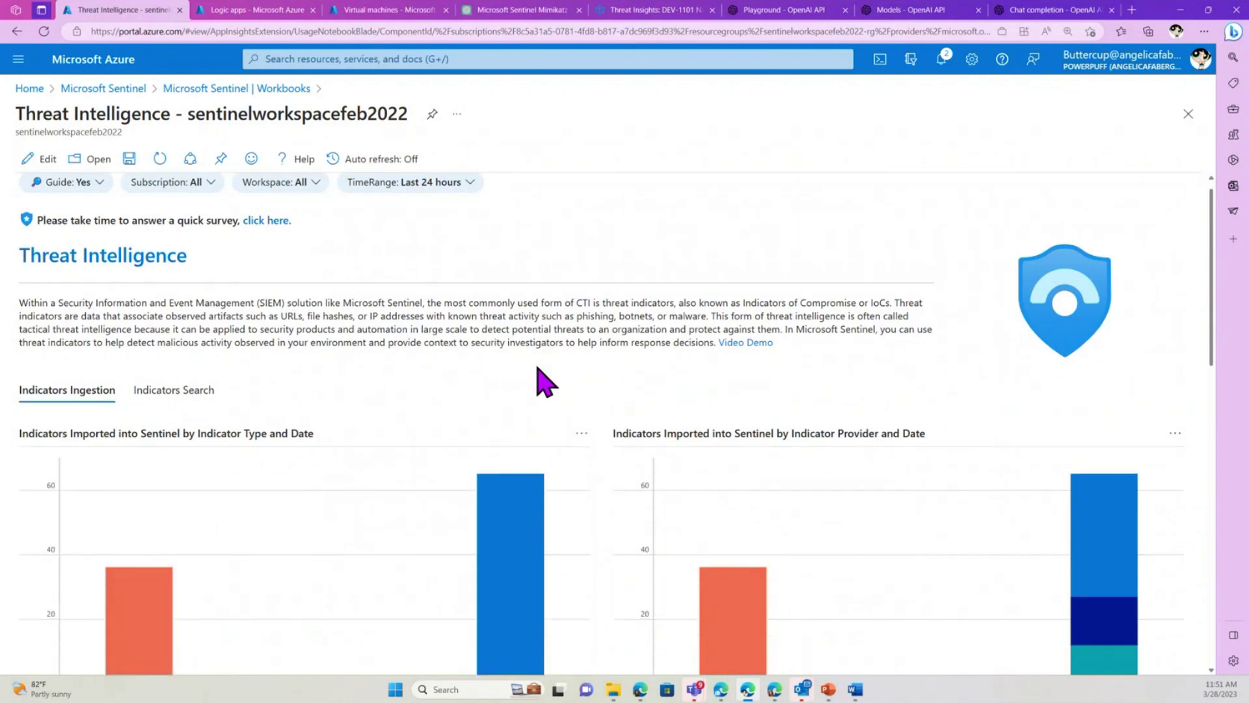
scroll(539, 369, "down", 5)
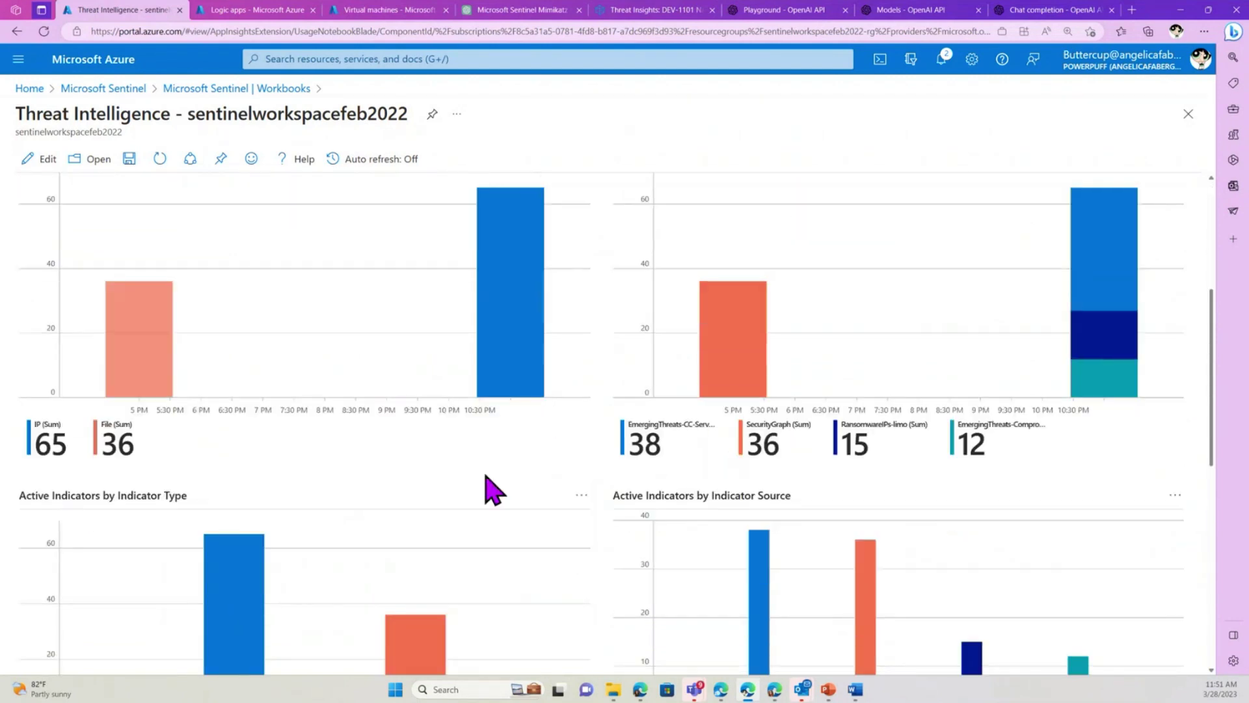
scroll(619, 525, "down", 7)
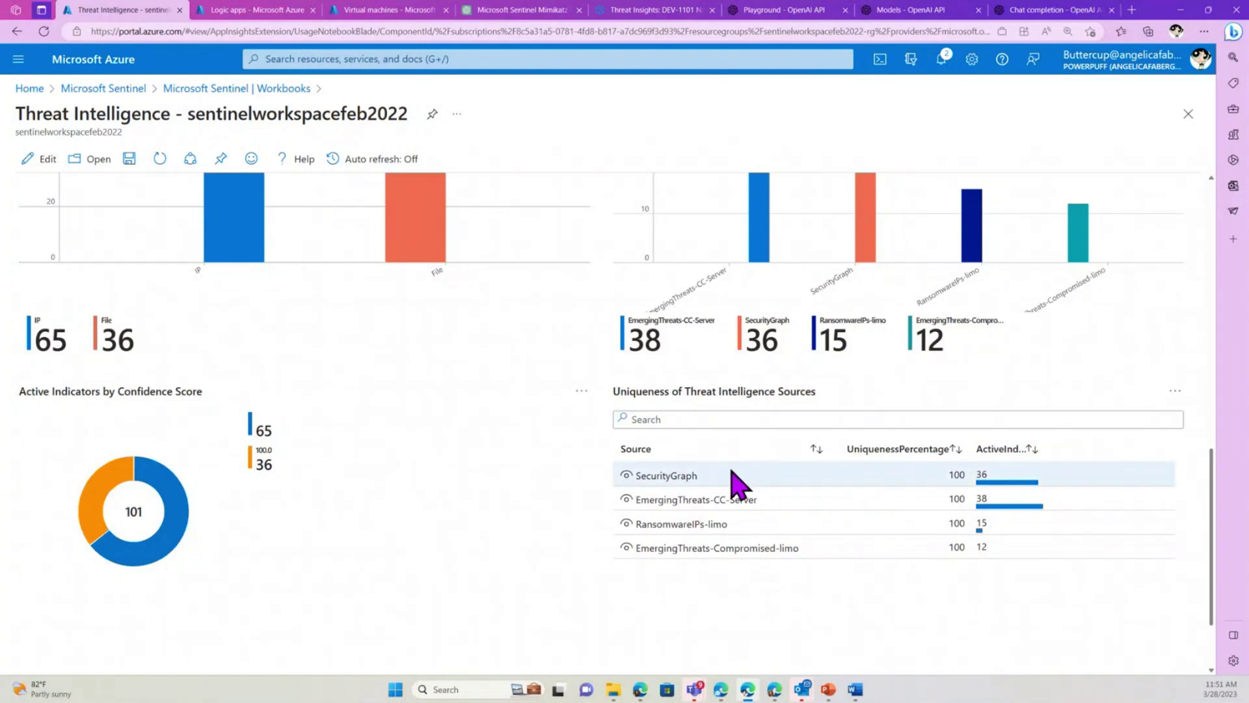
scroll(733, 472, "up", 6)
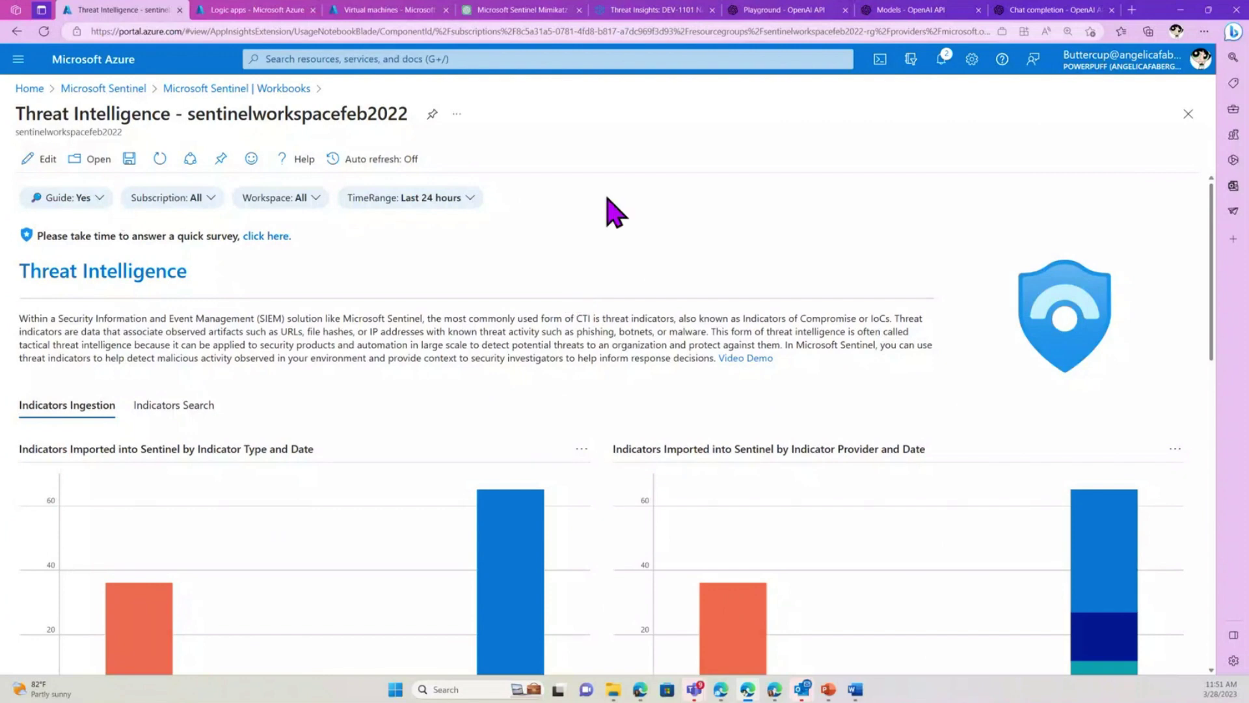
left_click(1188, 116)
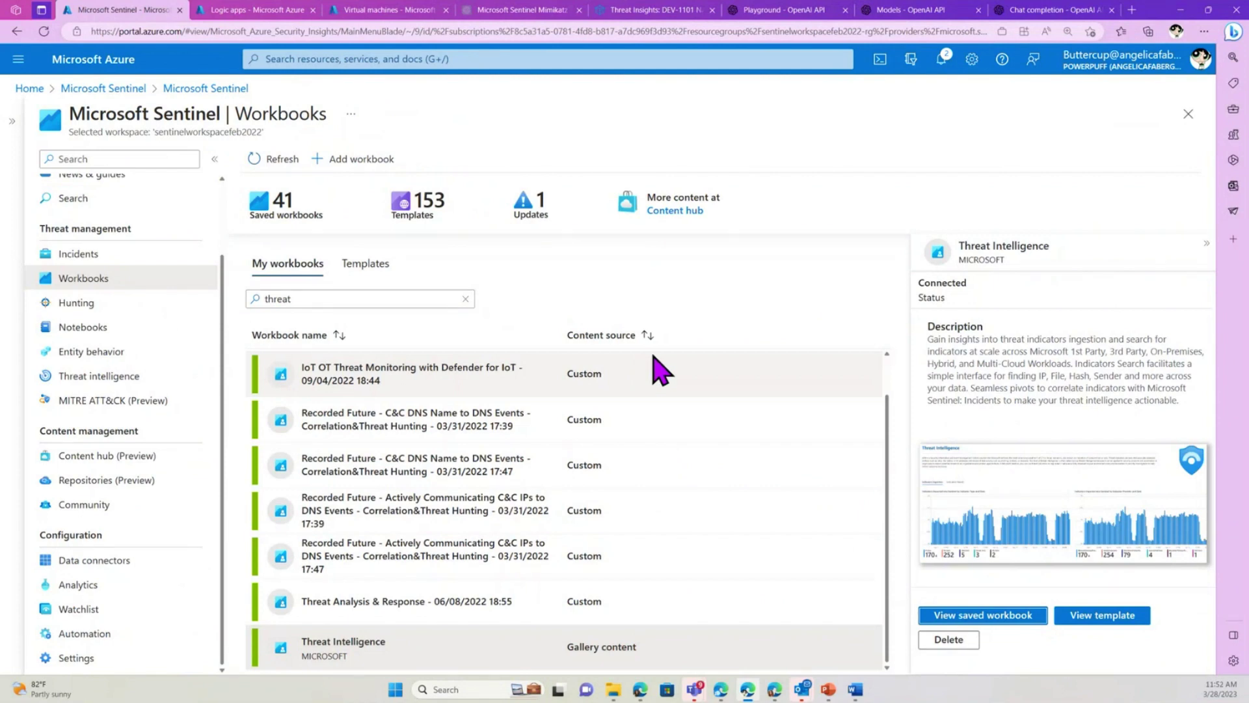
Open security.microsoft.com in a new browser tab and dismiss the Microsoft 365 Defender welcome and incident tour pop-ups
left_click(1133, 13)
type("sec")
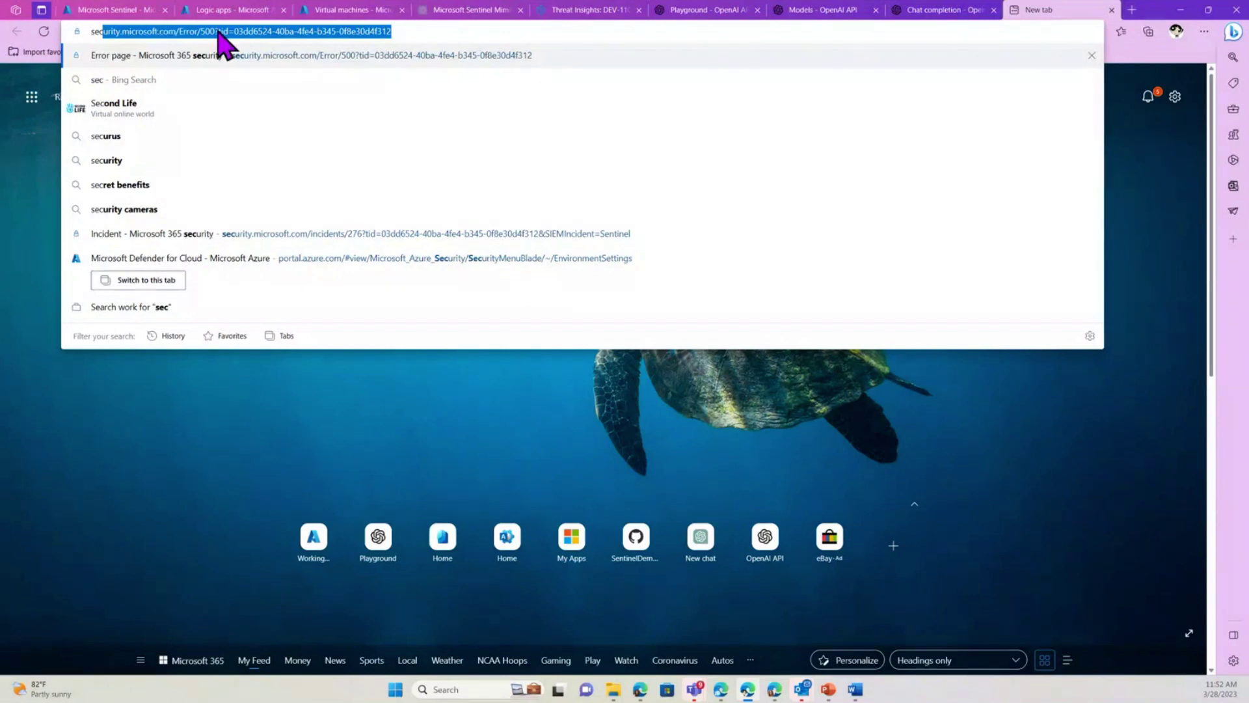
left_click(182, 31)
left_click_drag(180, 31, 661, 17)
key("BackSpace")
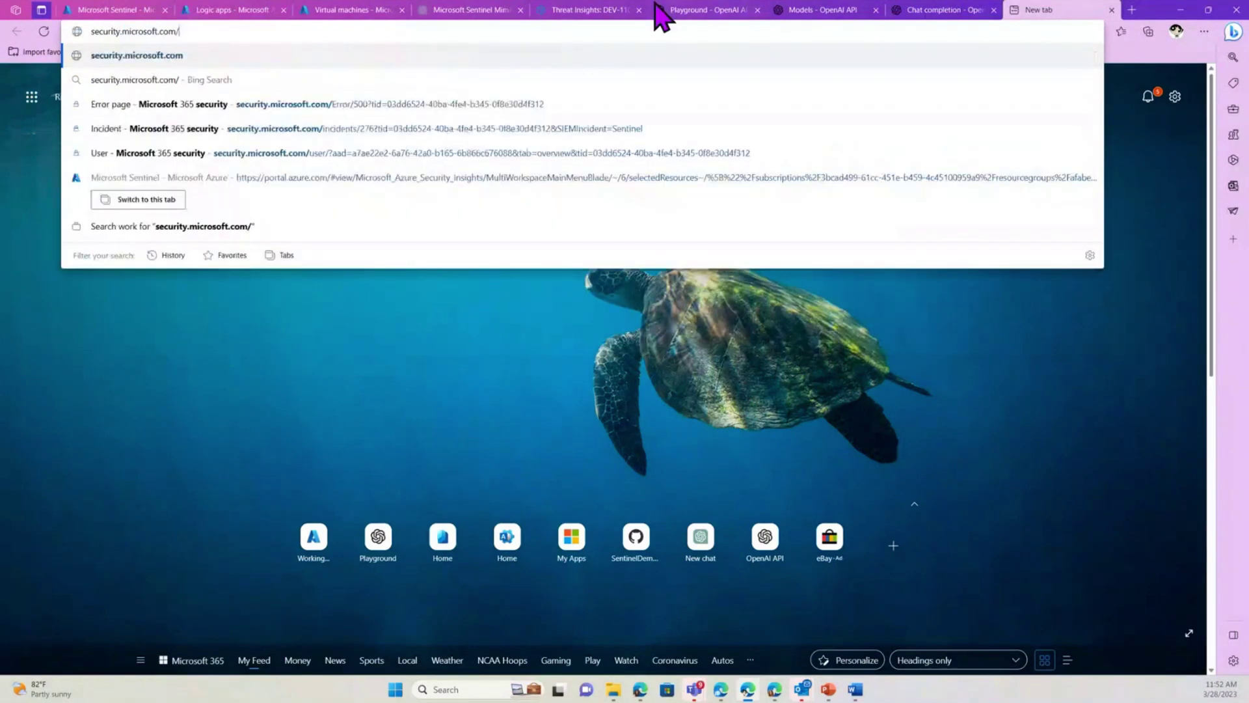
key("Return")
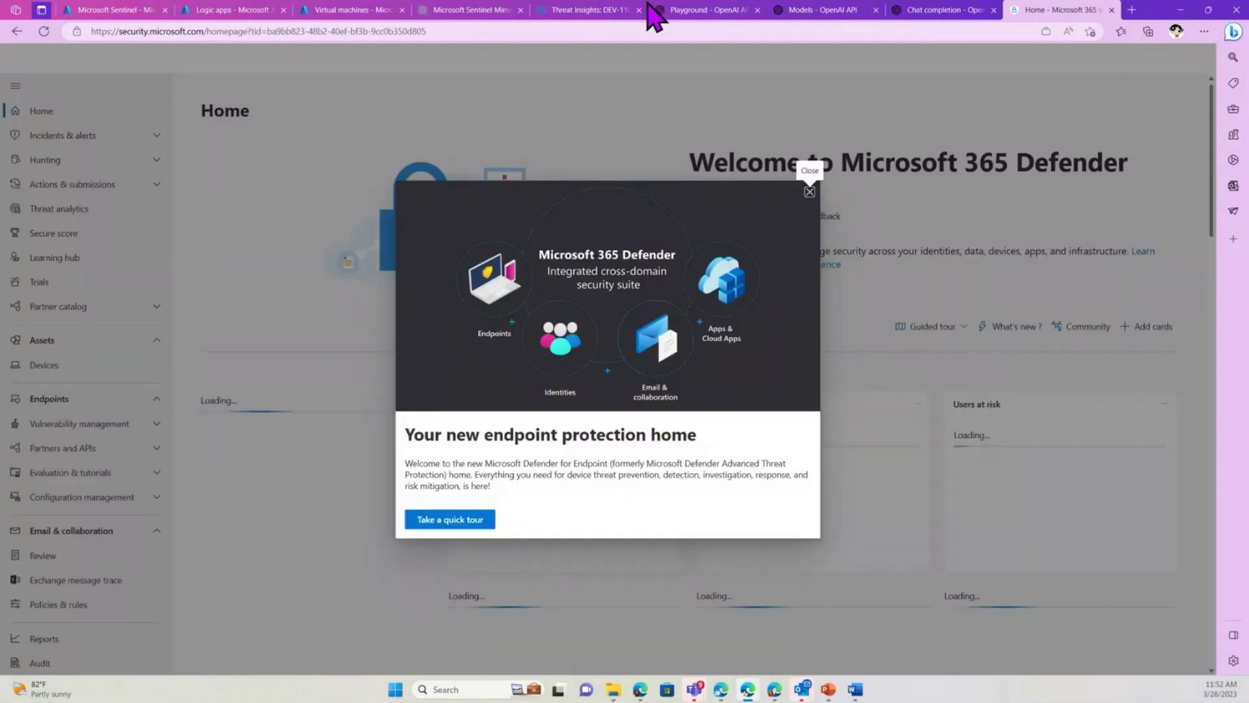
left_click(809, 192)
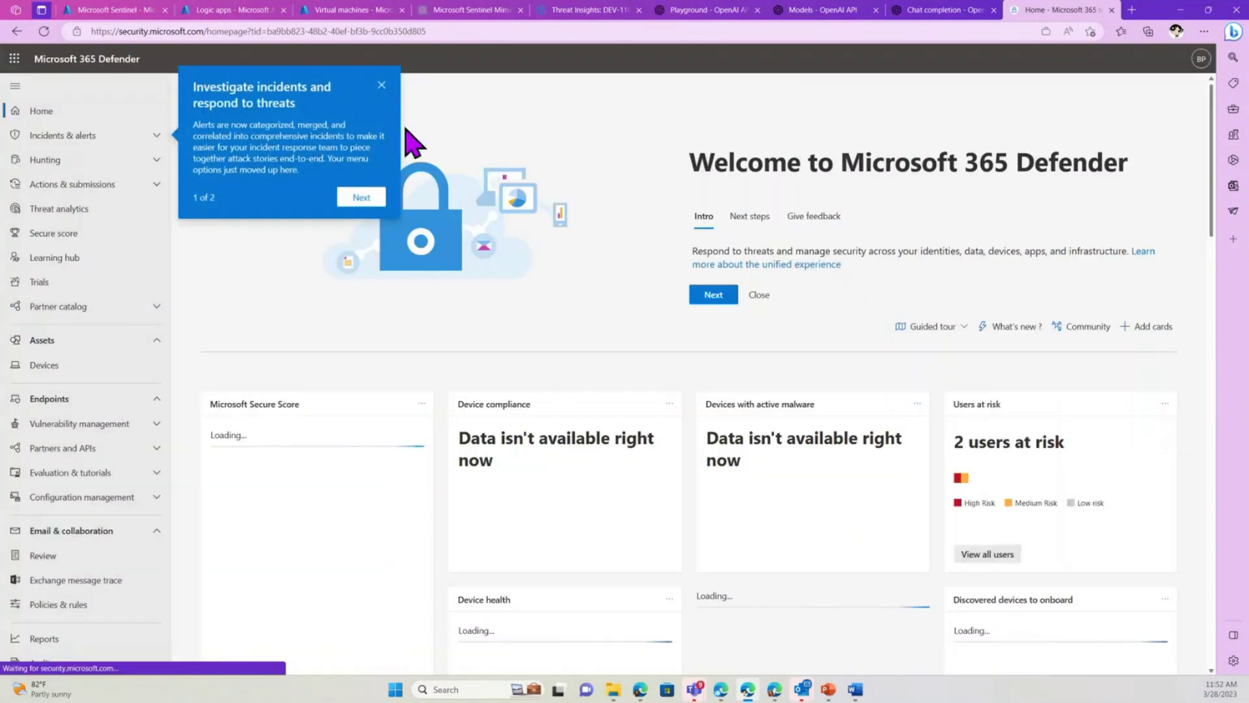
left_click(382, 85)
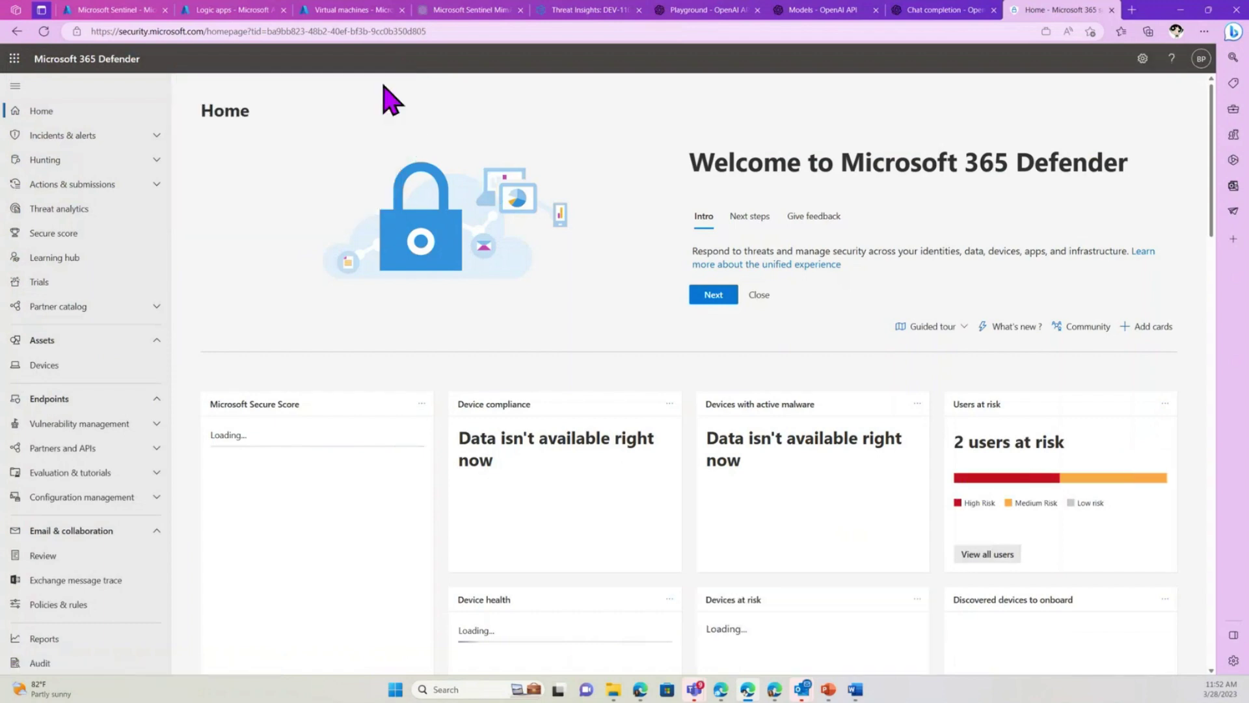
Go to Threat analytics and open the analyst report for "Ransomware: A pervasive and ongoing threat"
left_click(72, 217)
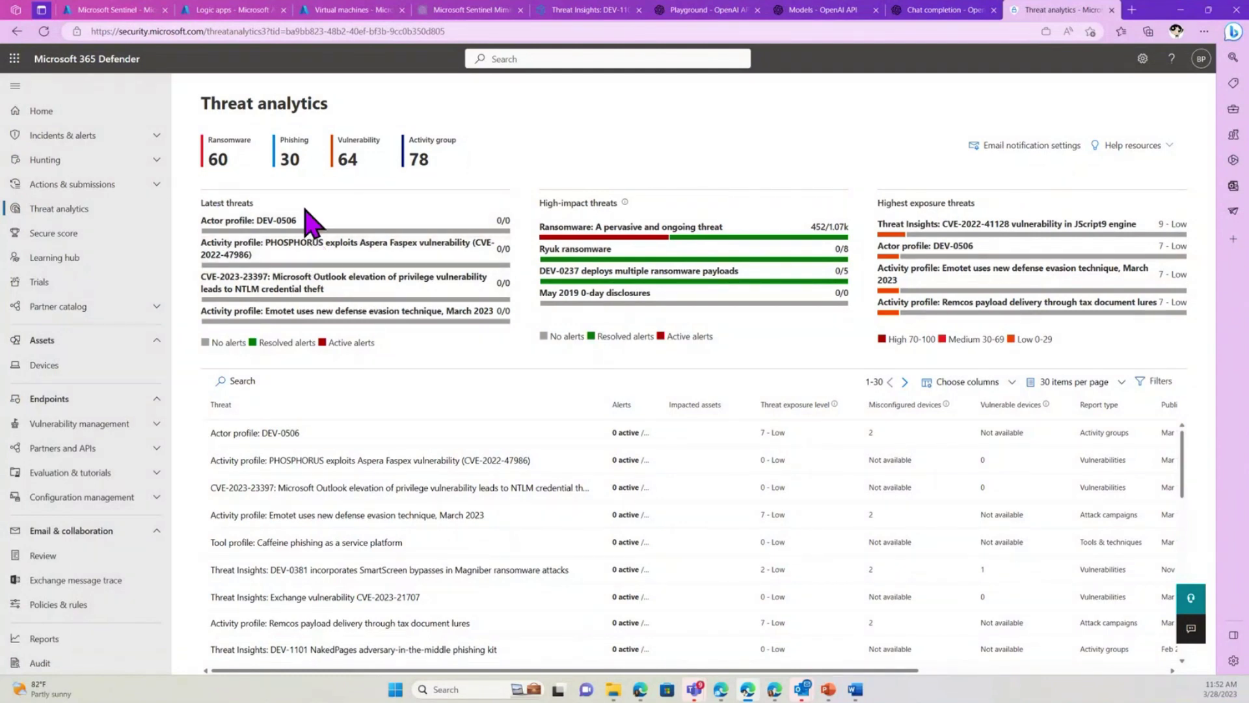
mouse_move(626, 204)
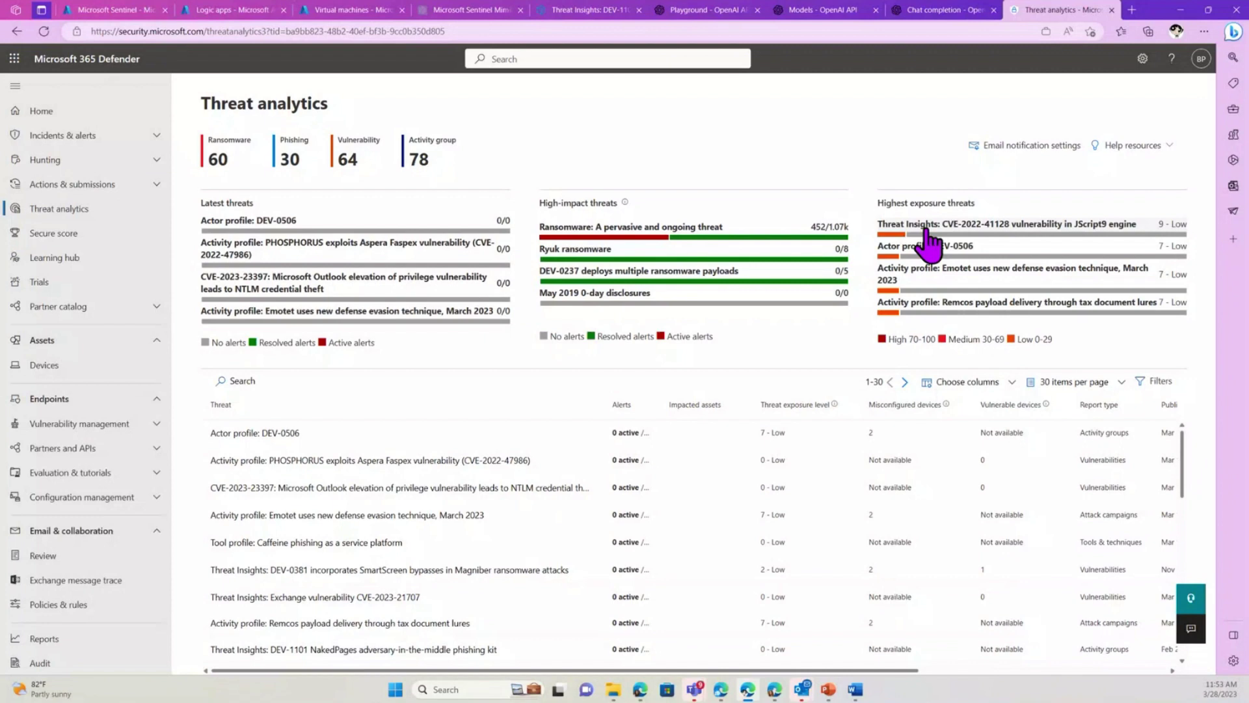
left_click(642, 239)
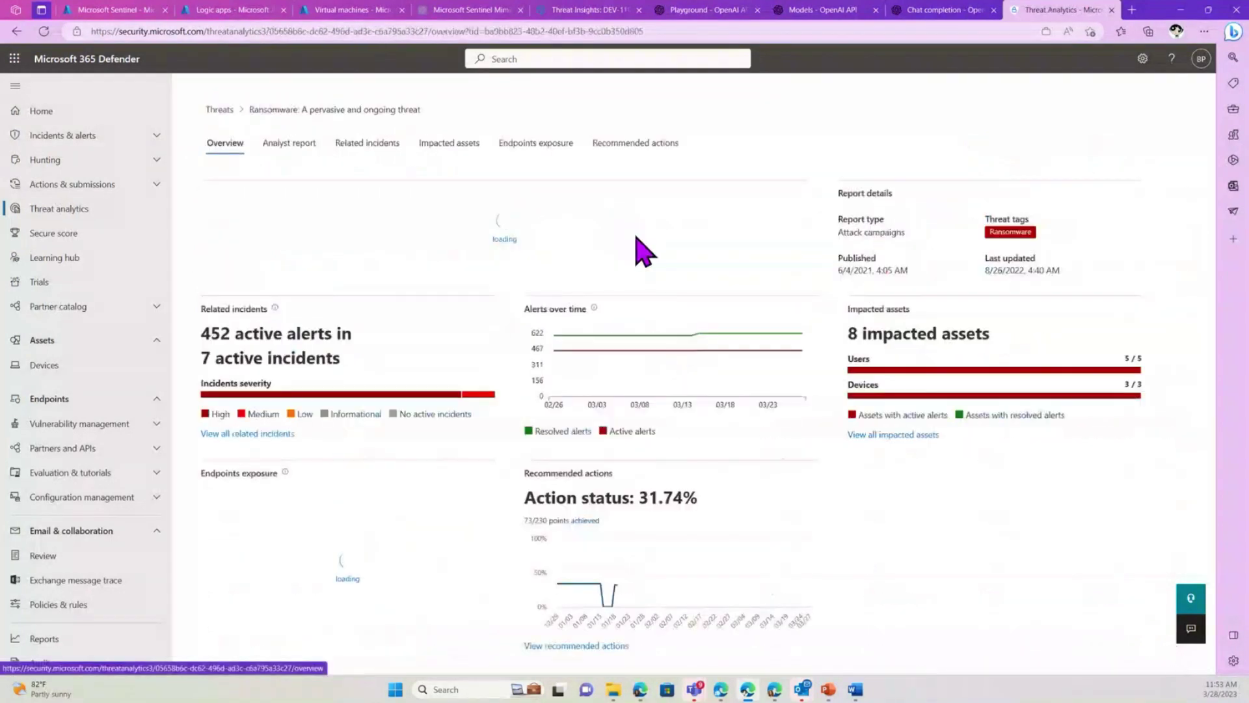
left_click(286, 146)
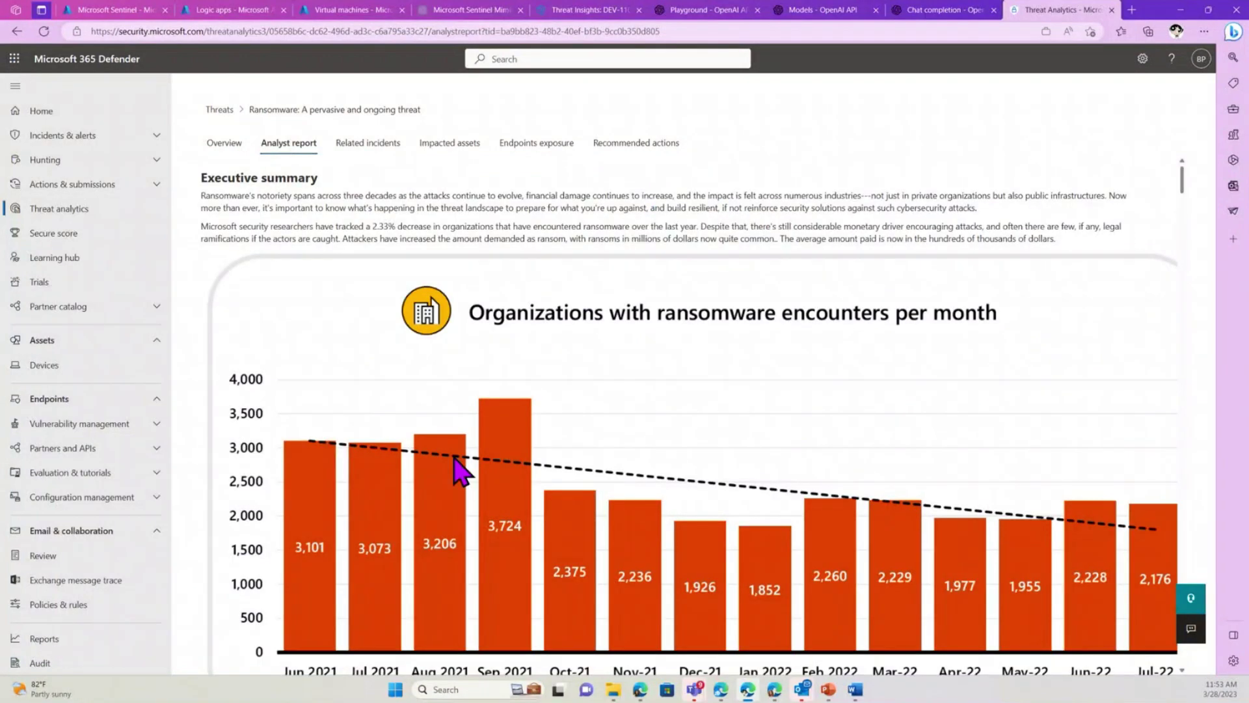
Read through the ransomware analyst report, including known entry points, ransomware families, mitigations and advanced hunting queries
scroll(456, 466, "down", 10)
scroll(454, 462, "down", 10)
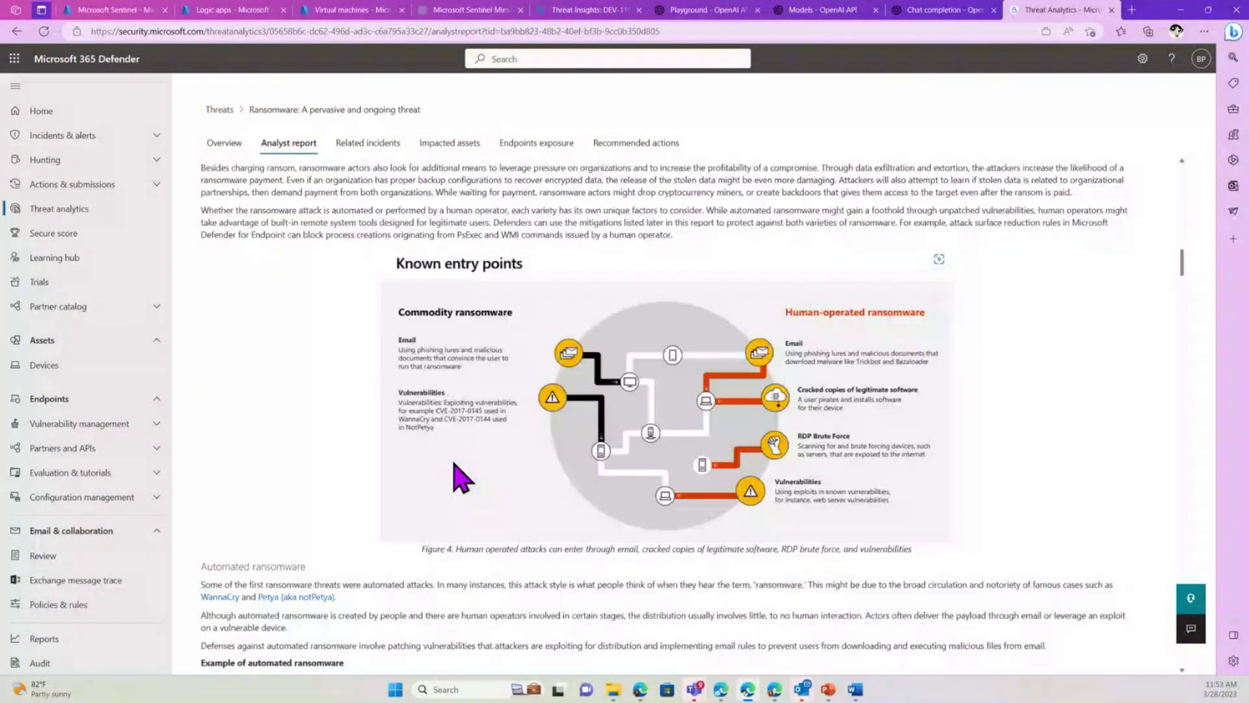
scroll(462, 478, "down", 10)
scroll(462, 478, "down", 15)
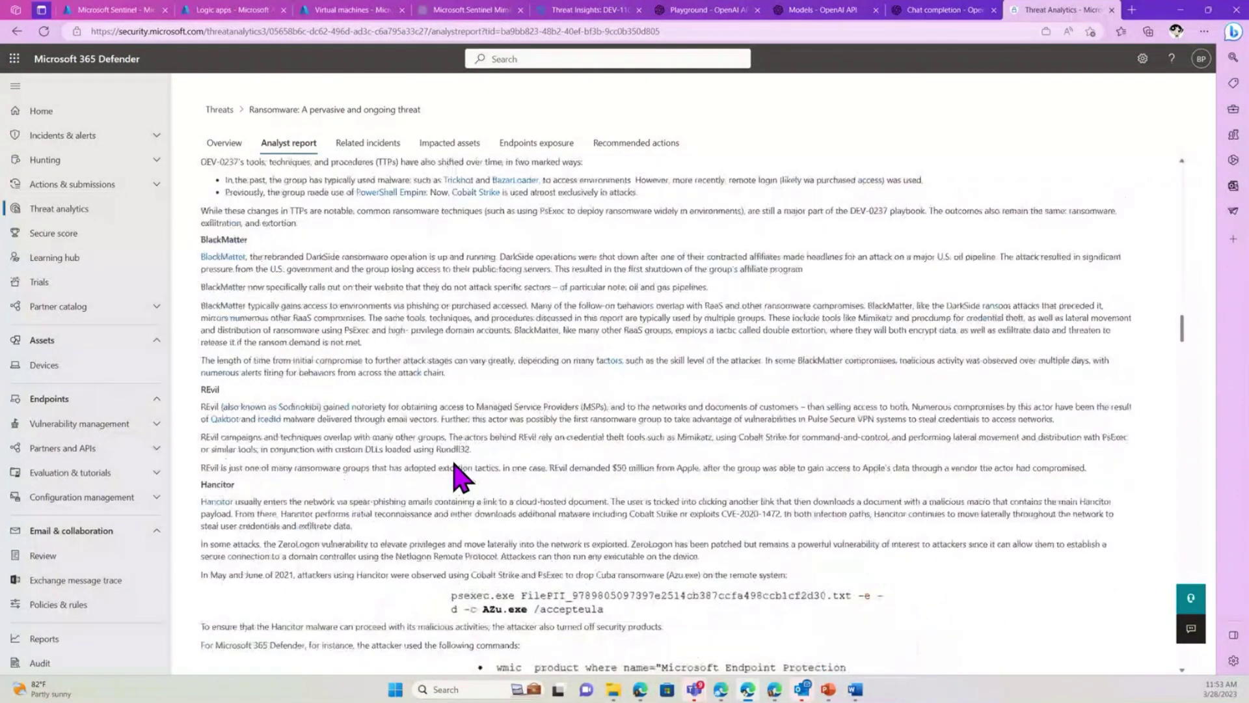
scroll(455, 468, "down", 10)
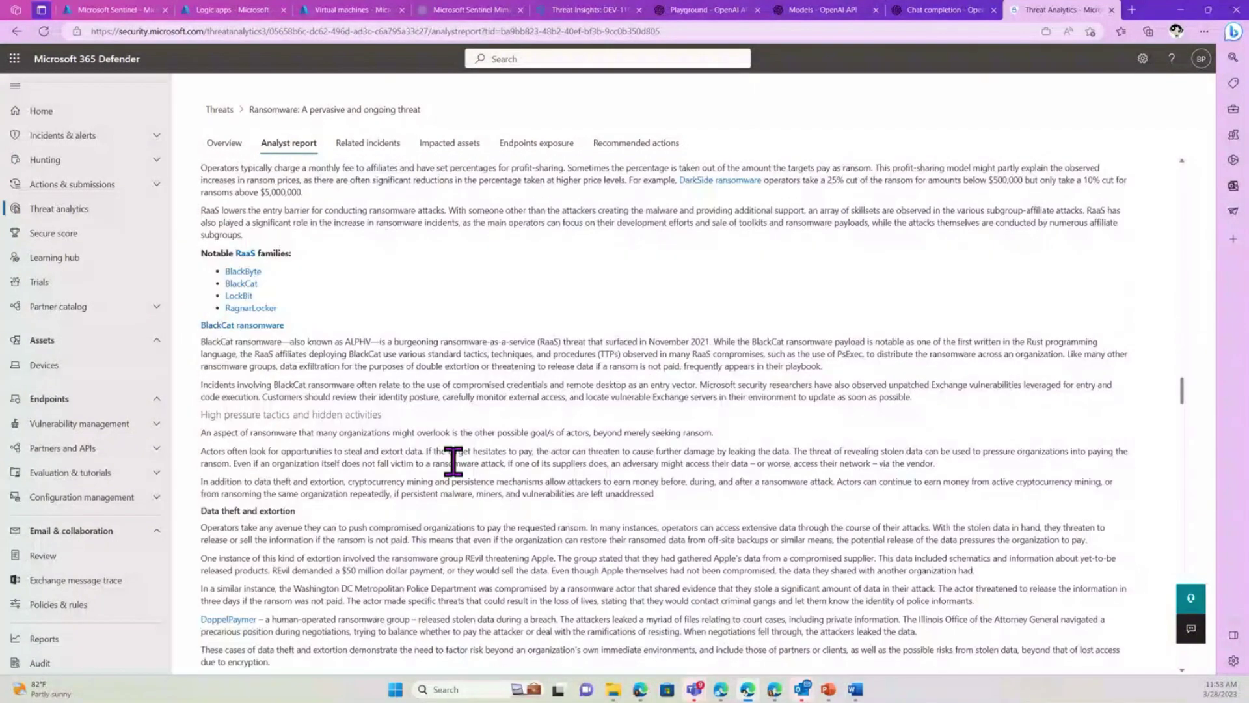
scroll(453, 462, "down", 15)
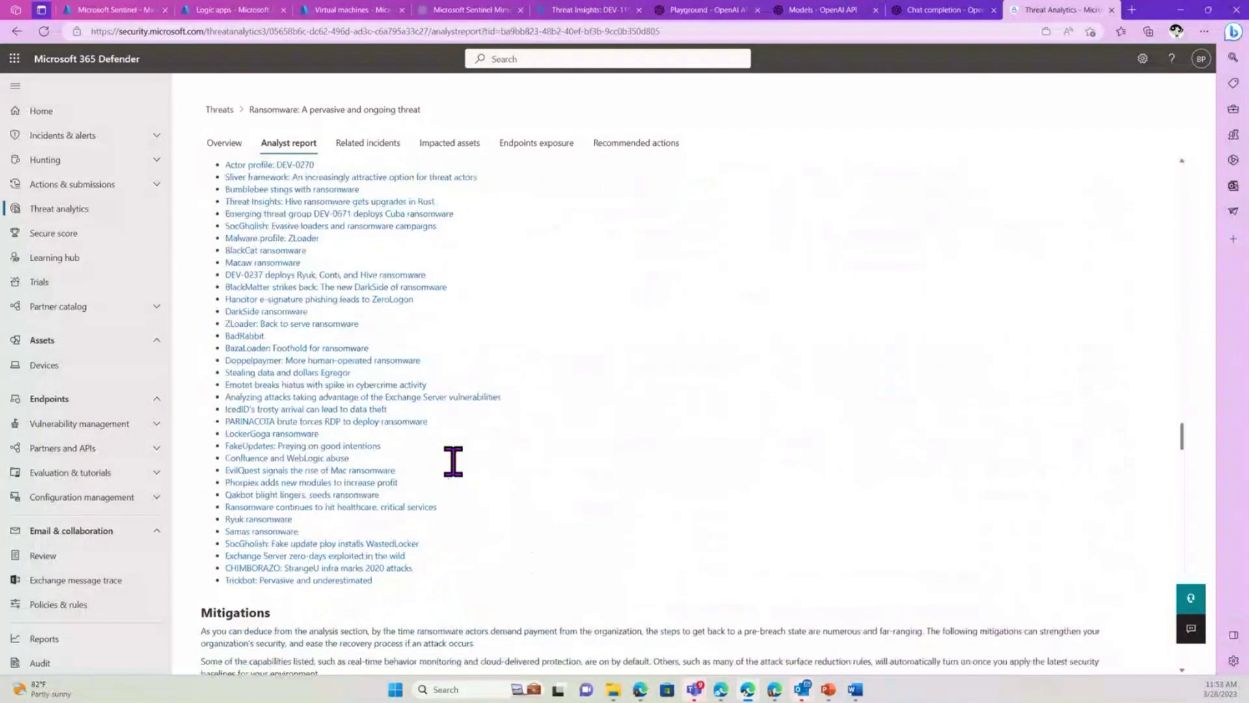
scroll(453, 462, "down", 20)
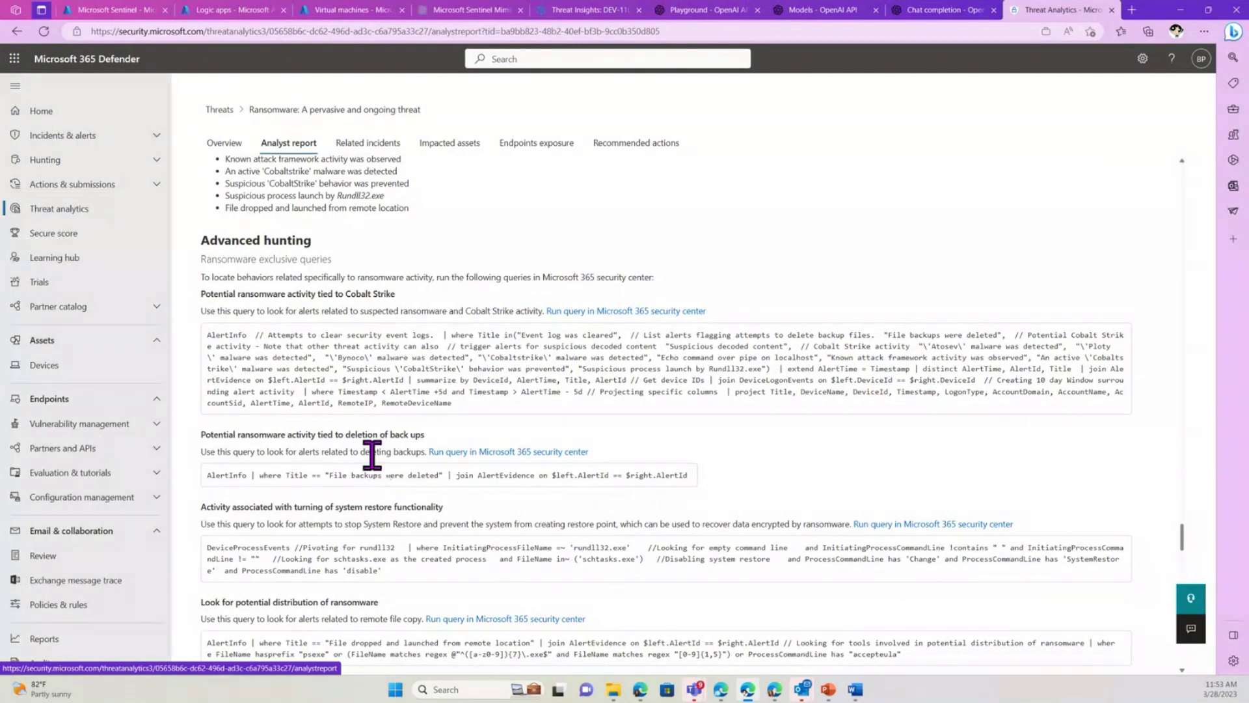
scroll(377, 452, "up", 10)
scroll(382, 441, "up", 15)
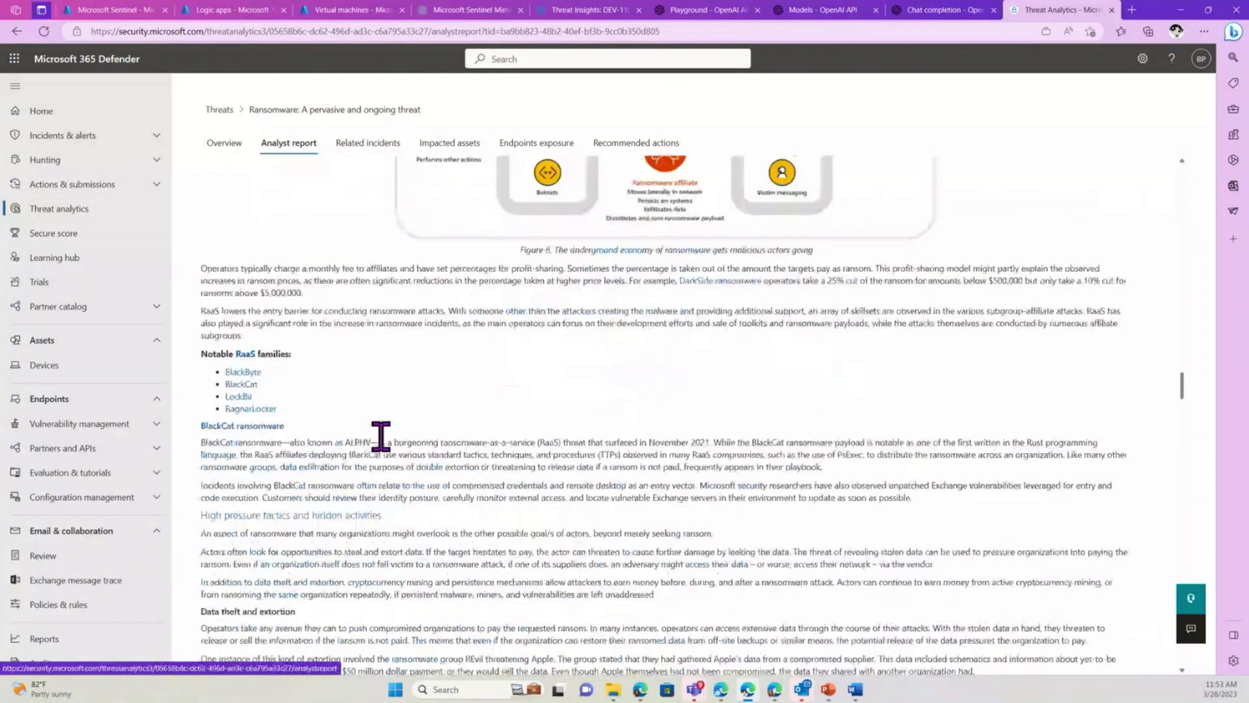
Switch back to Microsoft Sentinel in the Azure portal and search the Content hub for "RiskIQ"
scroll(377, 438, "up", 10)
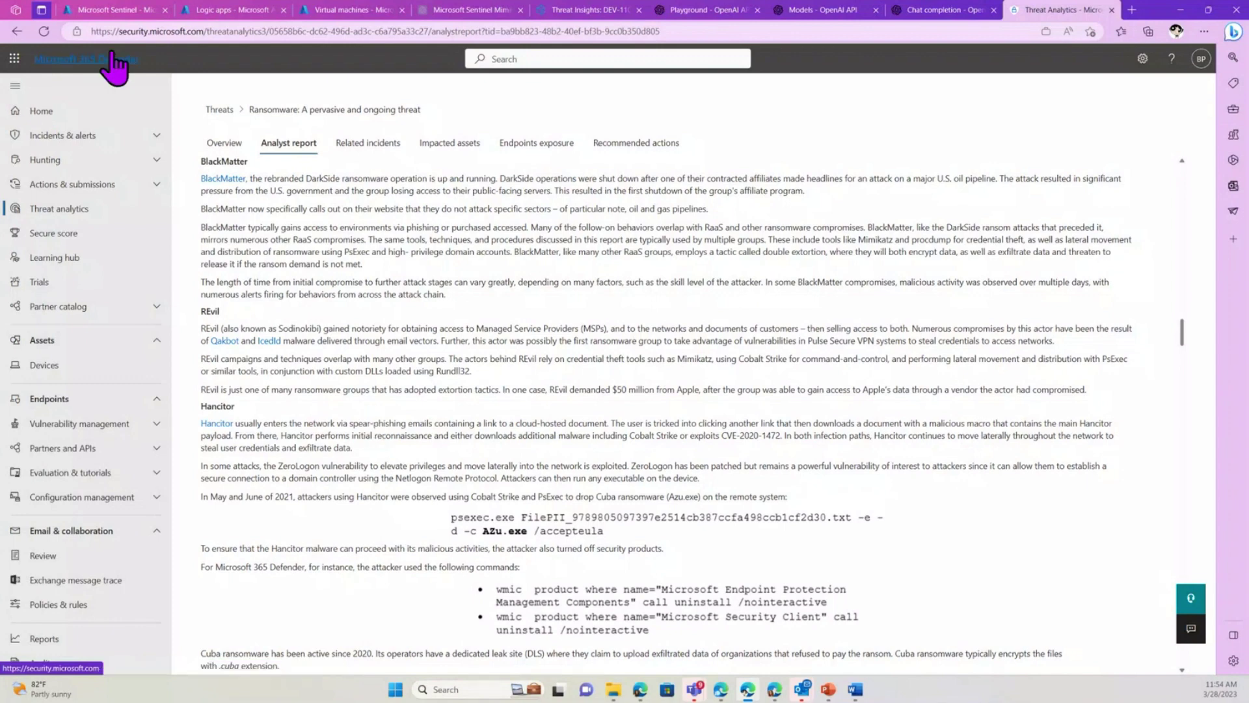
left_click(137, 9)
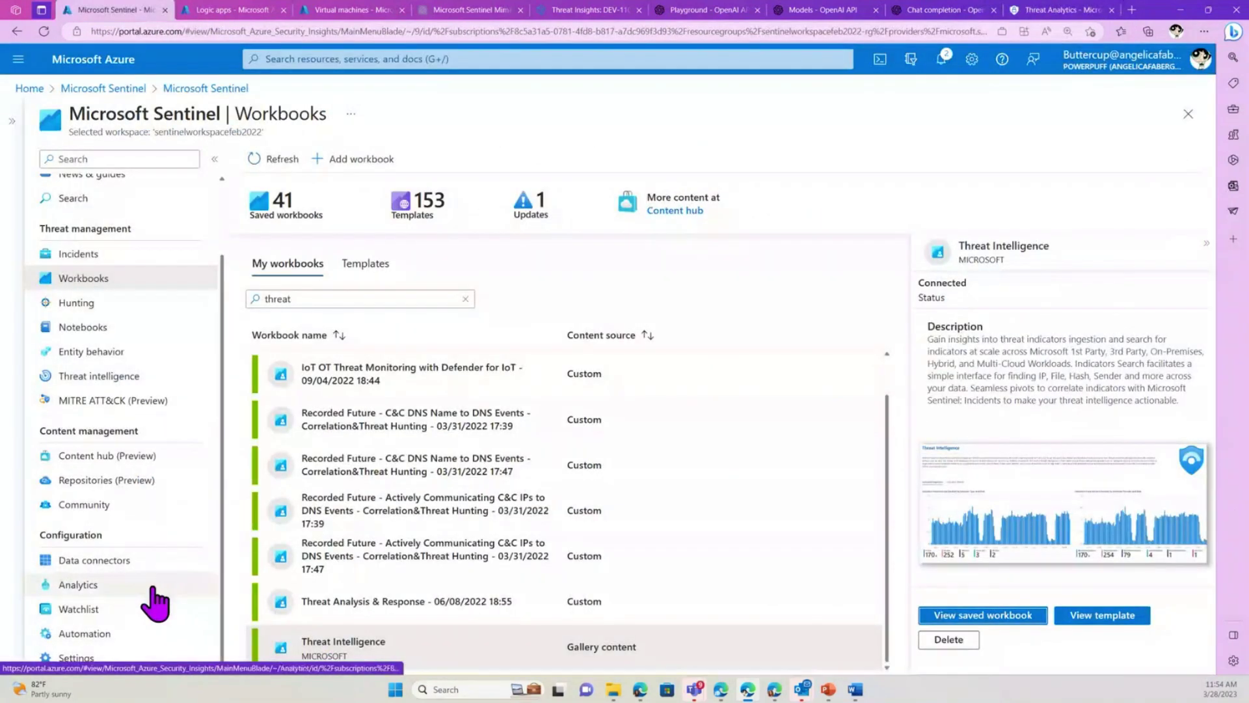
left_click(130, 463)
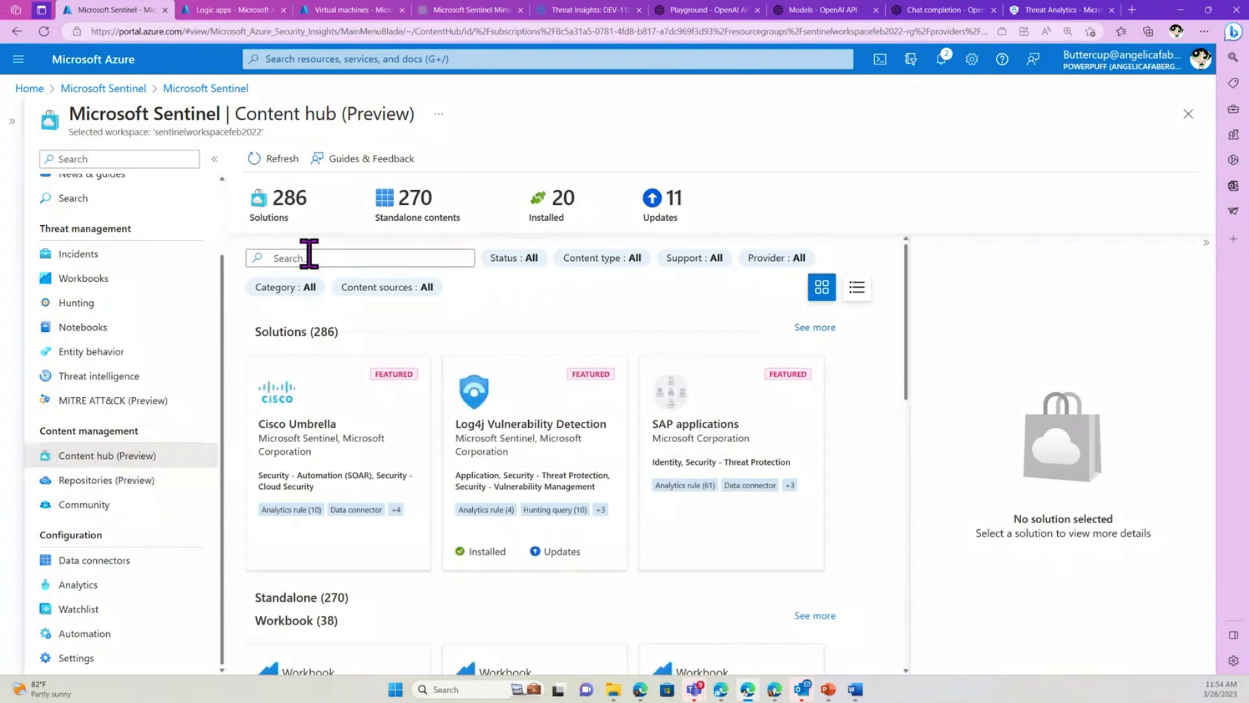
left_click(309, 257)
type("Riskl")
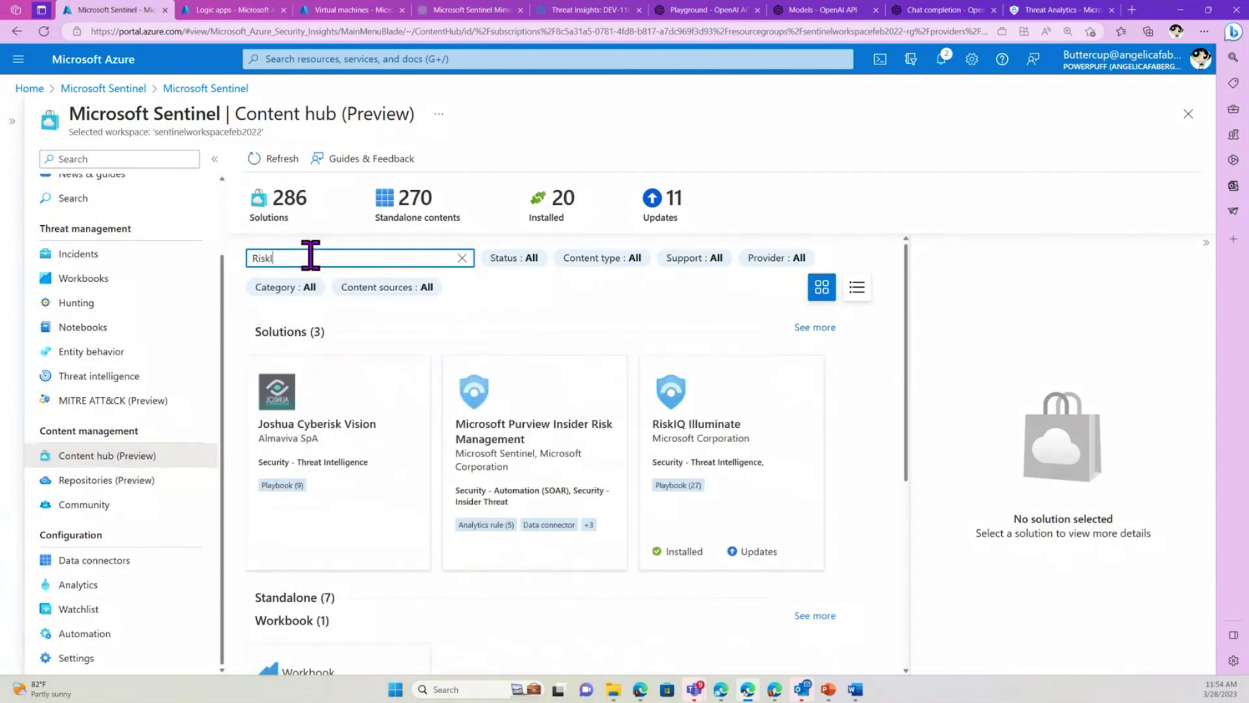
type("Q")
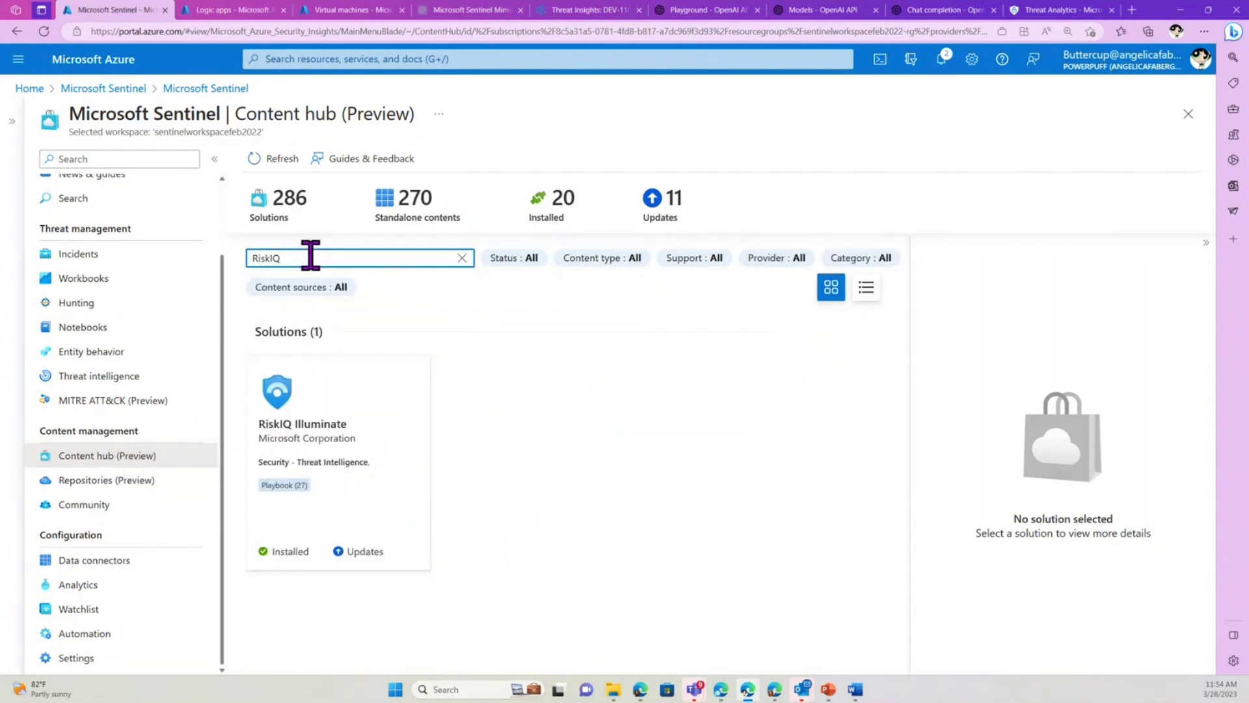
Select the RiskIQ Illuminate solution and review its description, content type, category and pricing
left_click(321, 484)
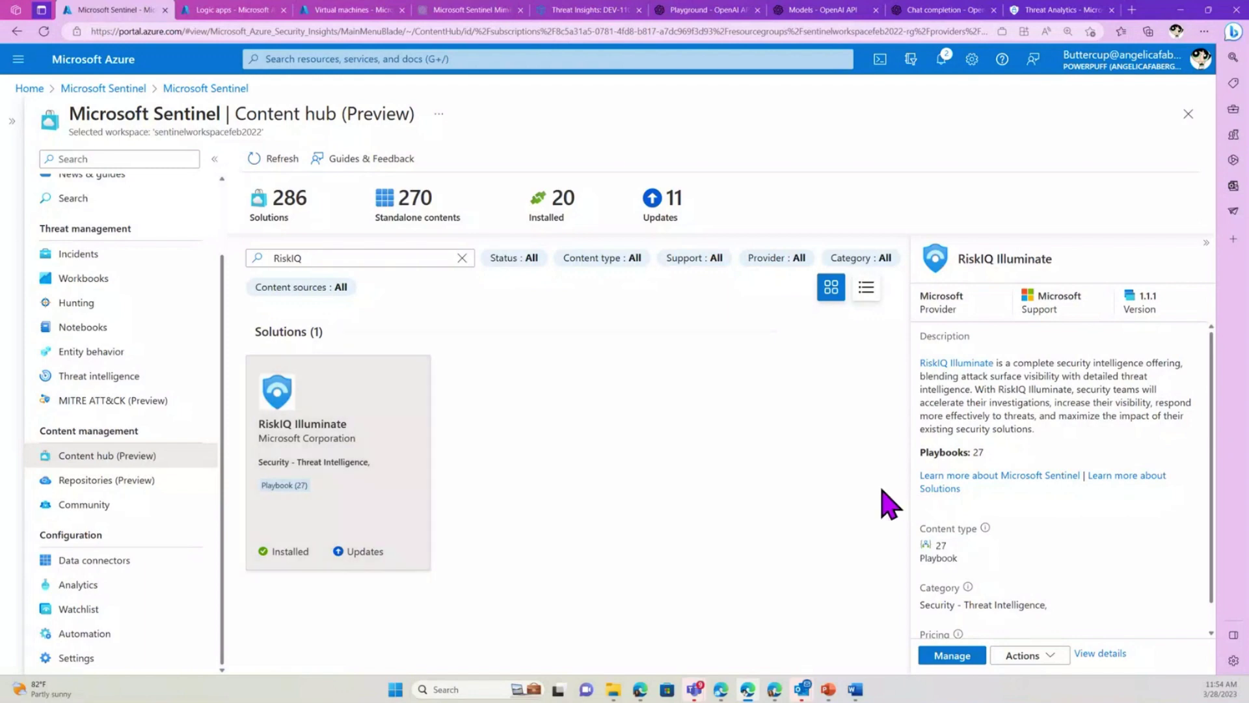
scroll(1014, 539, "down", 1)
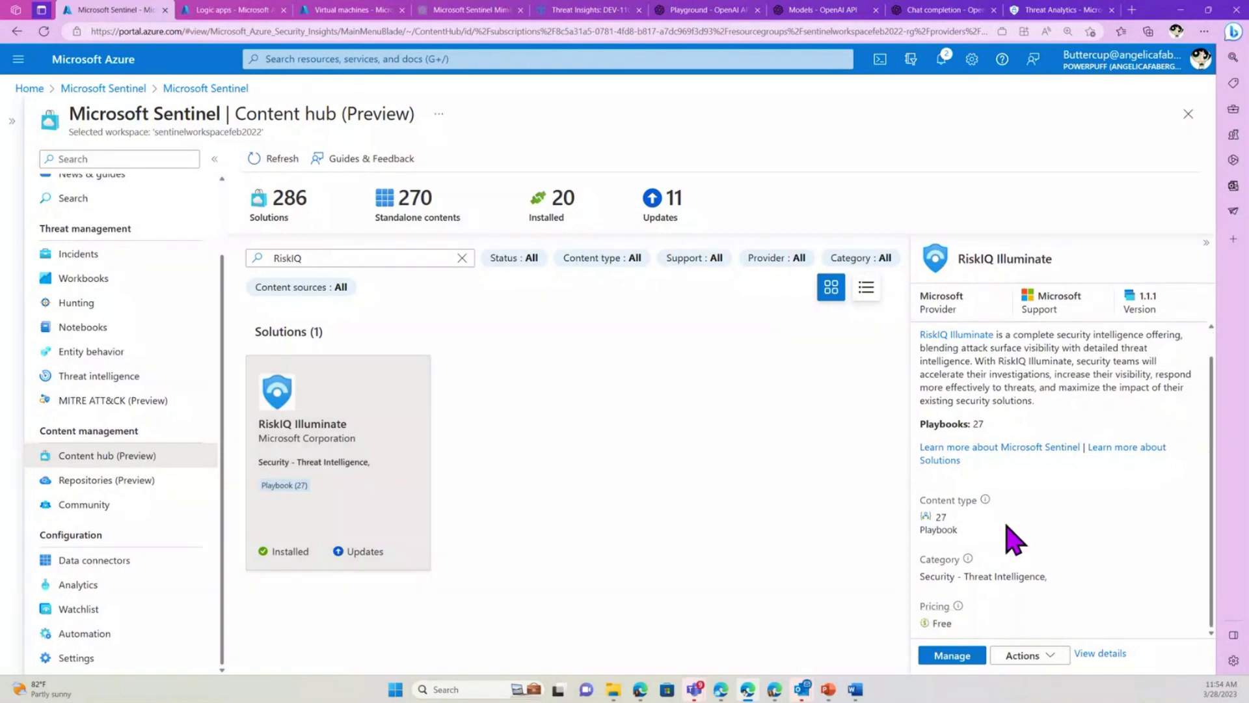
scroll(967, 555, "up", 1)
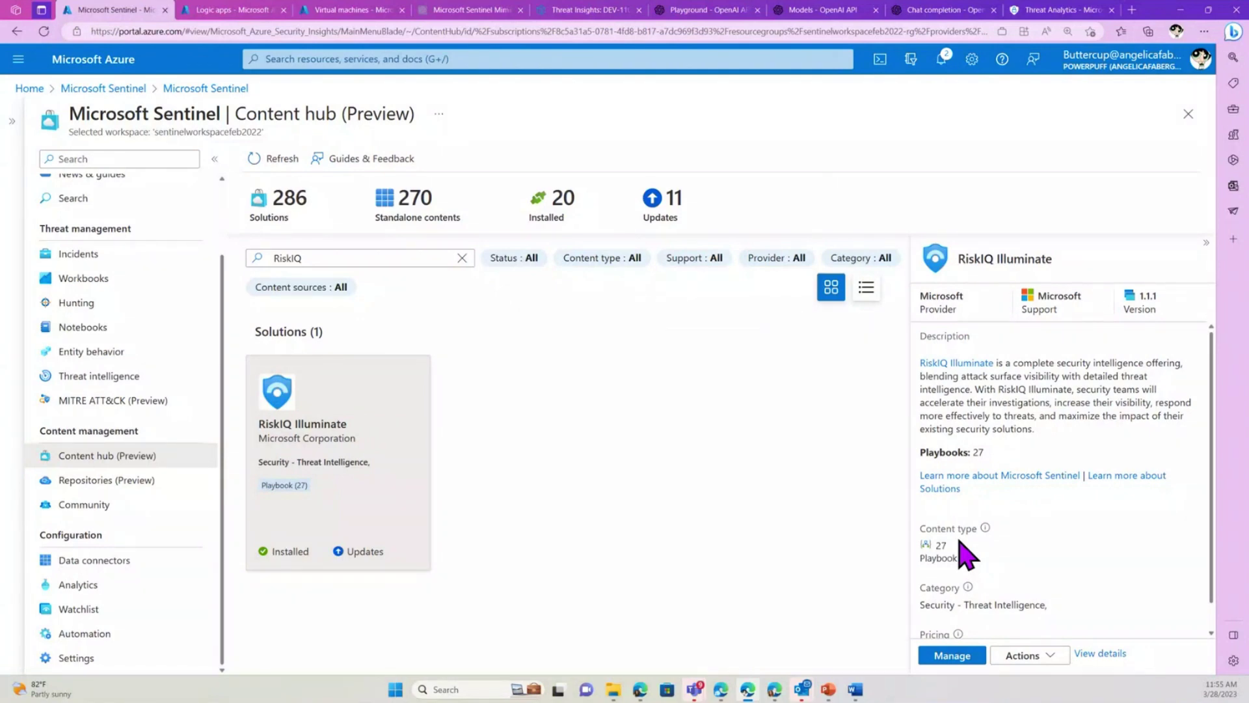
Go to the Sentinel incidents and open the full details of the Phishing Campaign incident with ID 19490
left_click(130, 262)
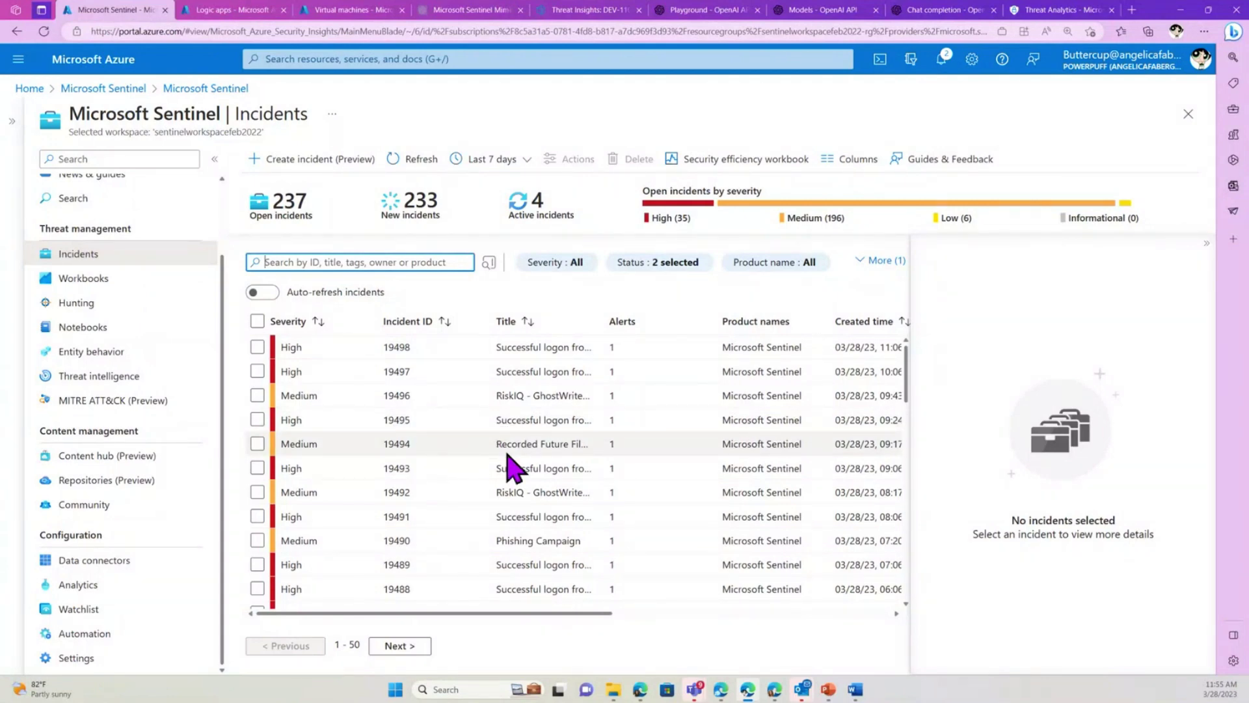
left_click(532, 541)
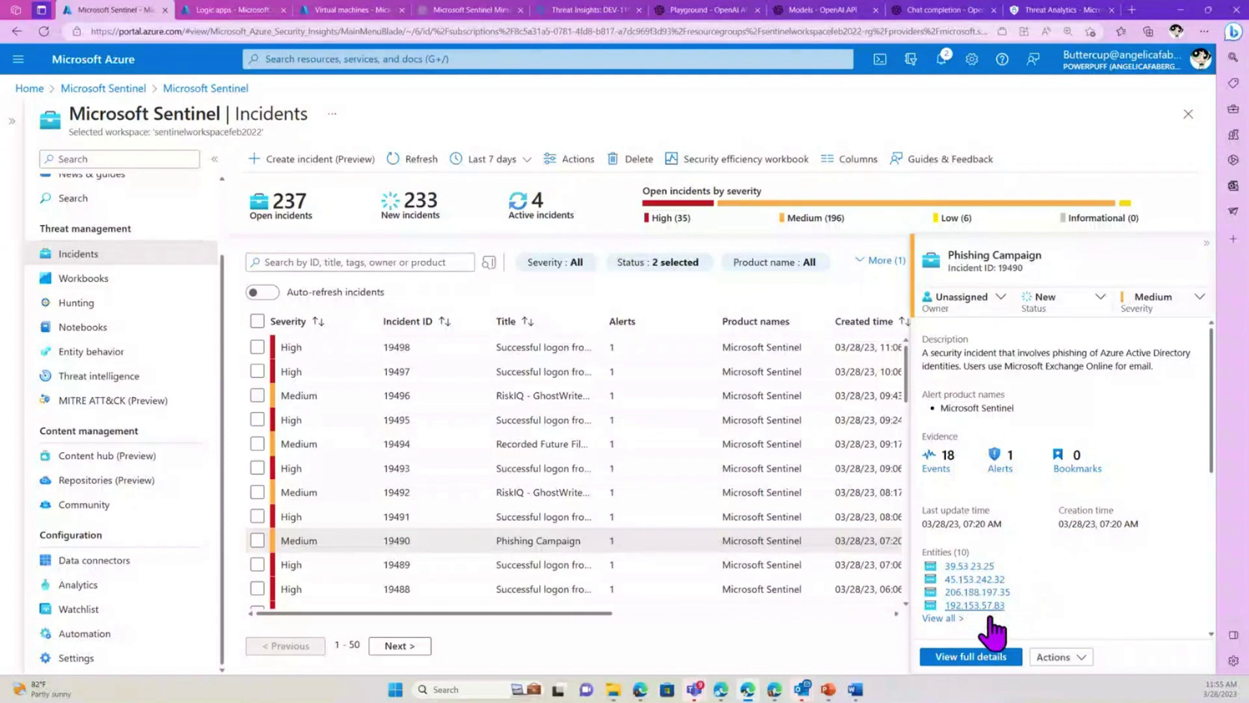
left_click(989, 657)
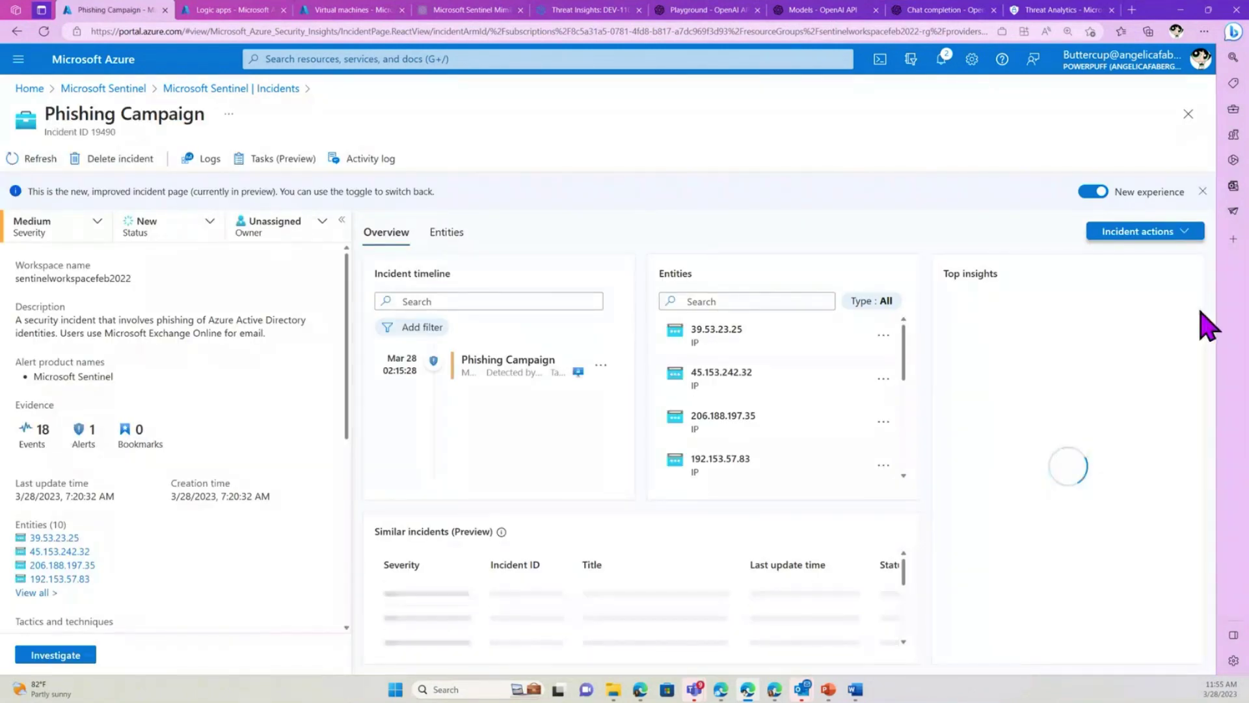
Search the incident's available playbooks for "triage" and run RiskIQ-Automated-Triage-Incident-Trigger on the Phishing Campaign incident
left_click(1183, 233)
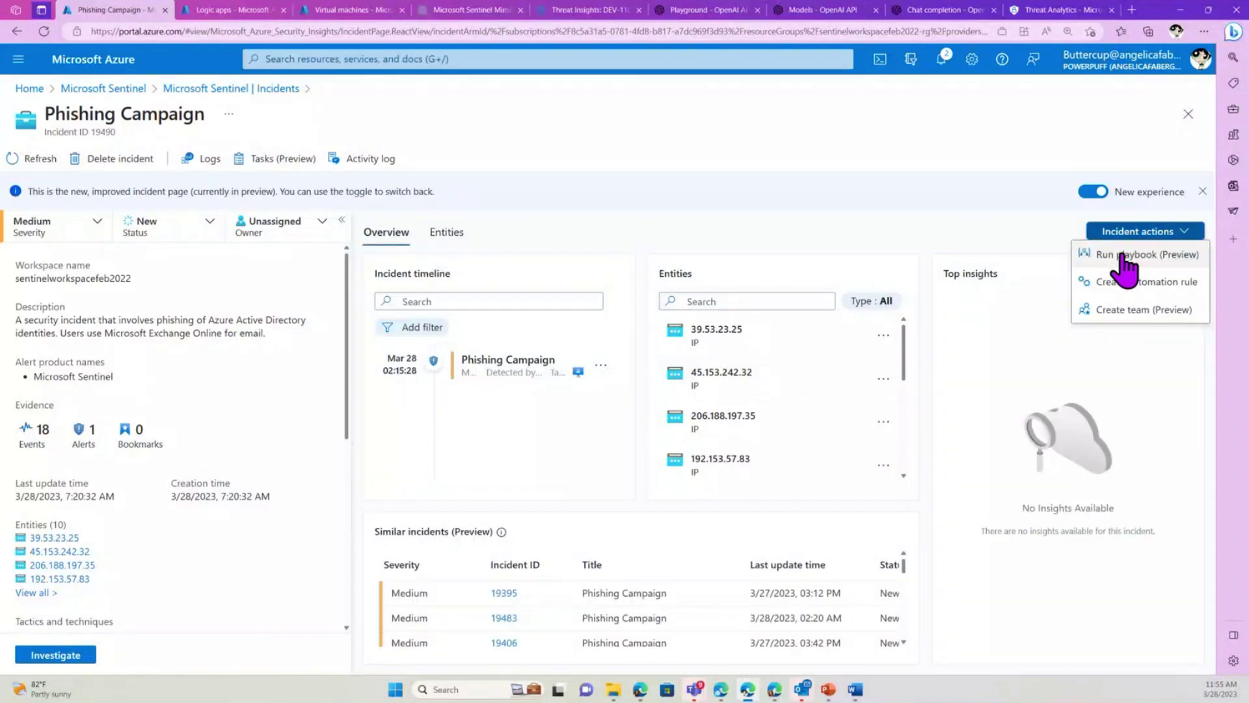
left_click(1124, 255)
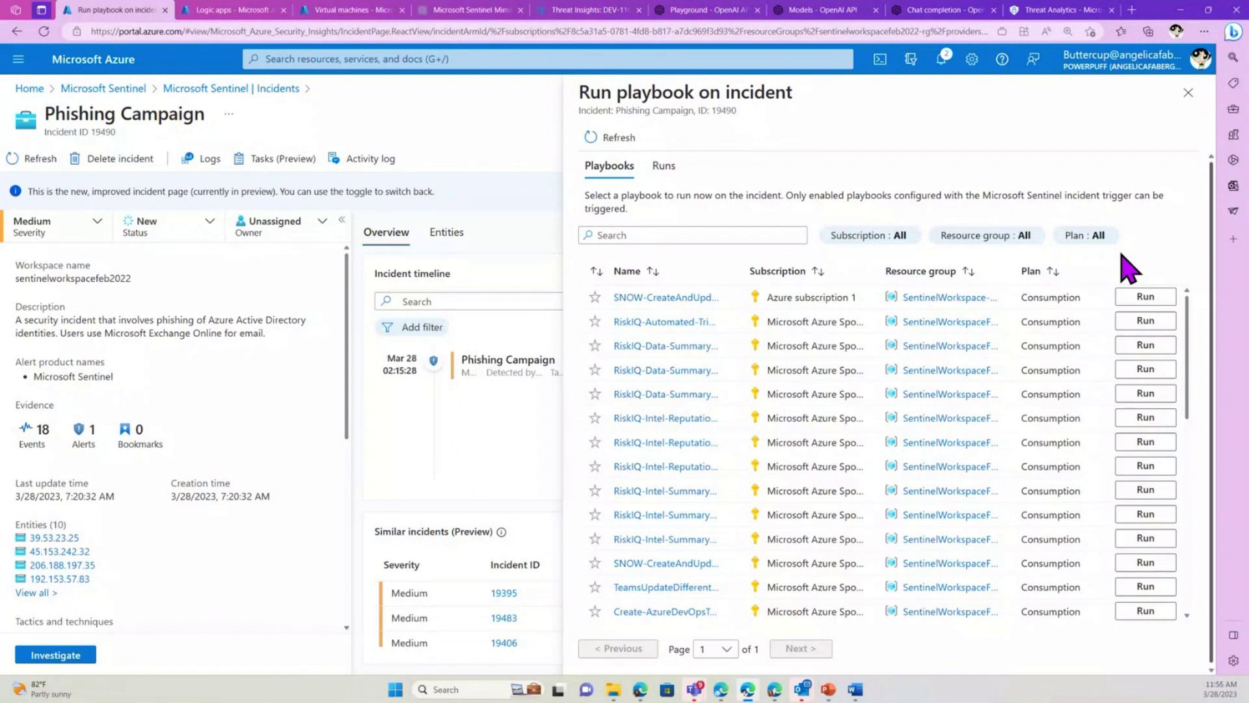
left_click(734, 235)
type("tri")
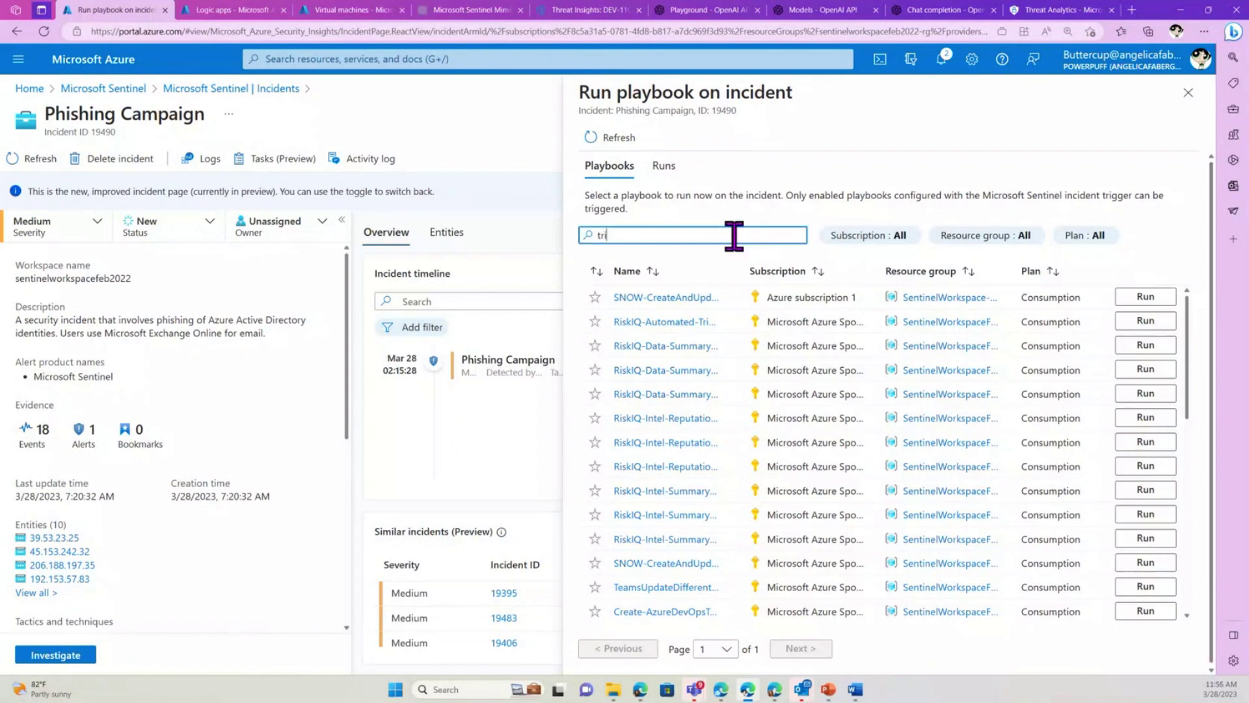
type("age")
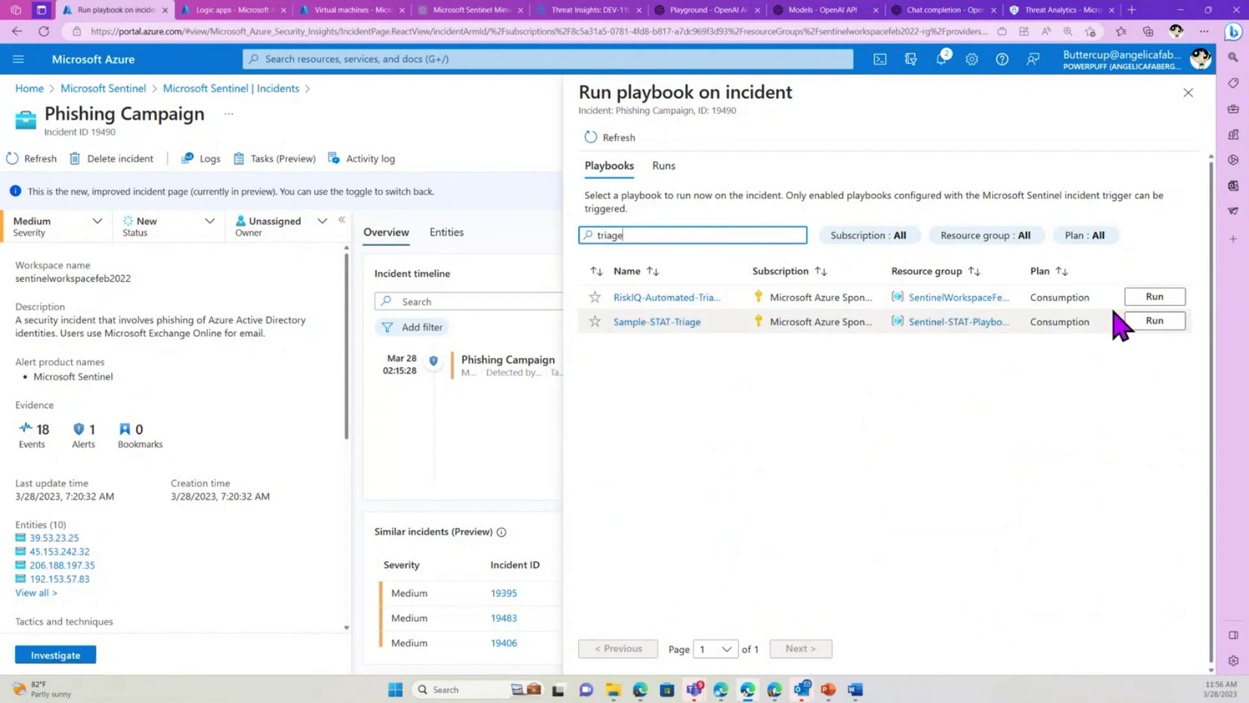
left_click(1148, 298)
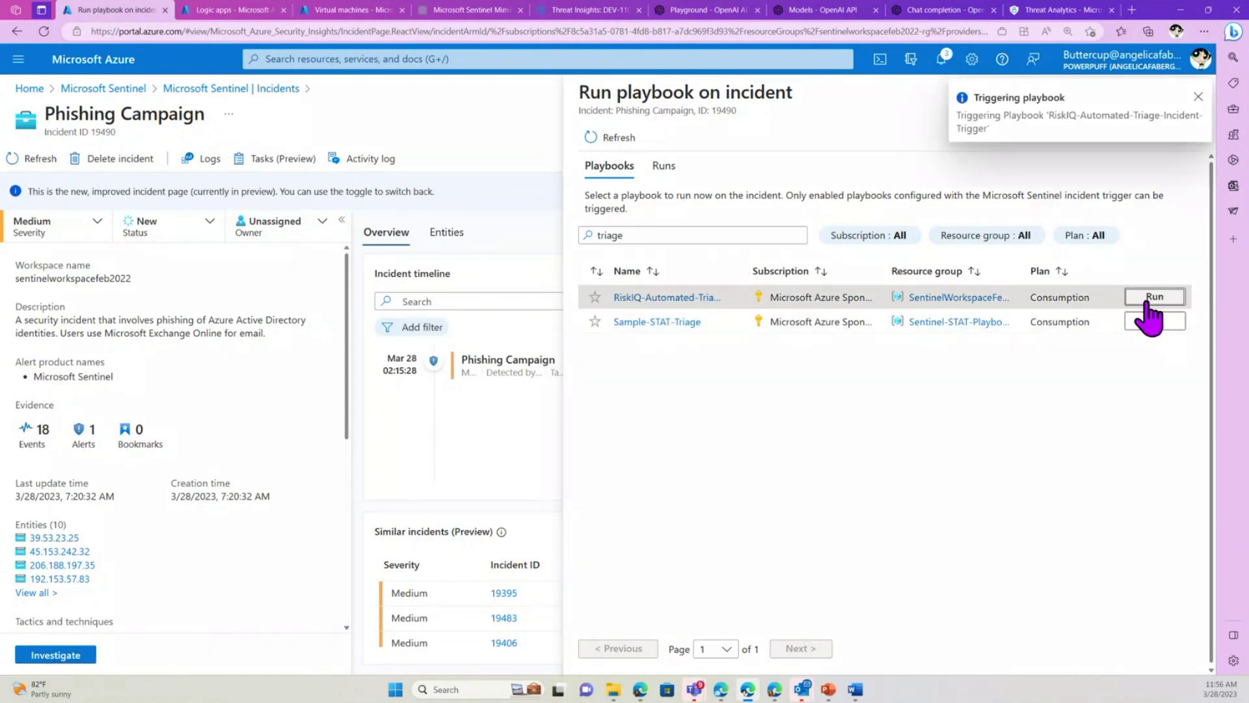
Check the triage playbook's run status, refreshing the list of runs, and dismiss the trigger notification
left_click(664, 165)
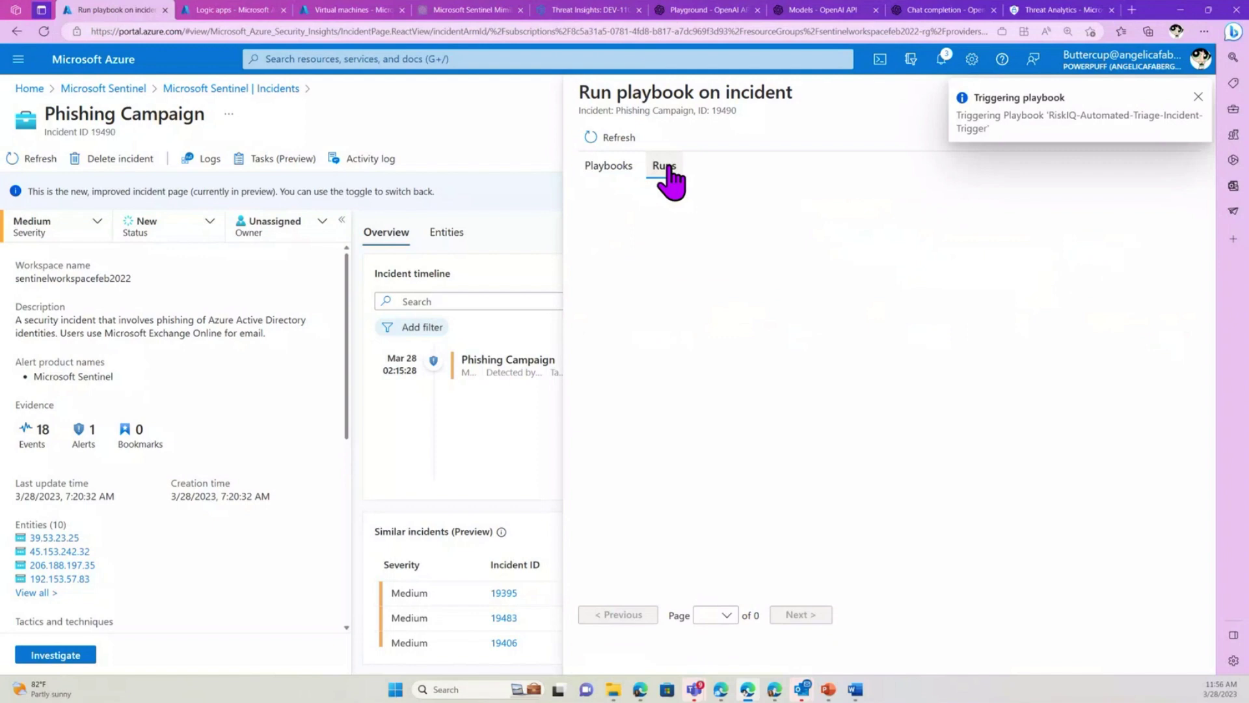
left_click(628, 141)
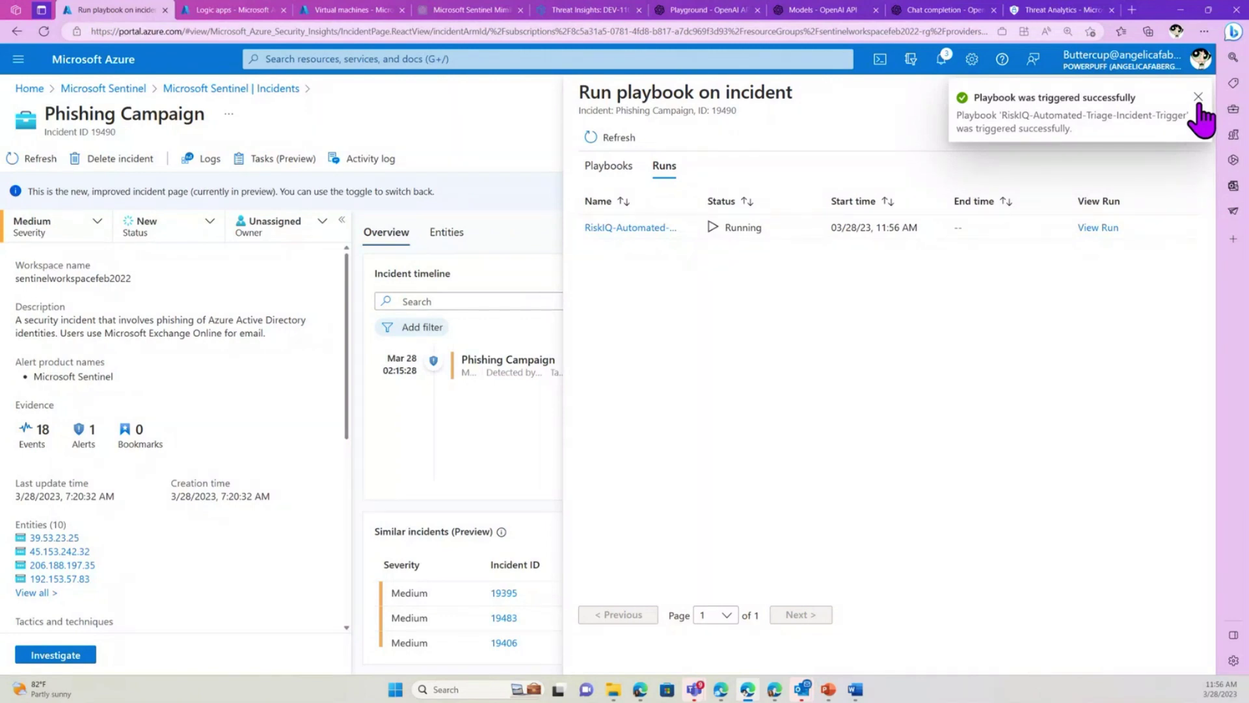
left_click(590, 138)
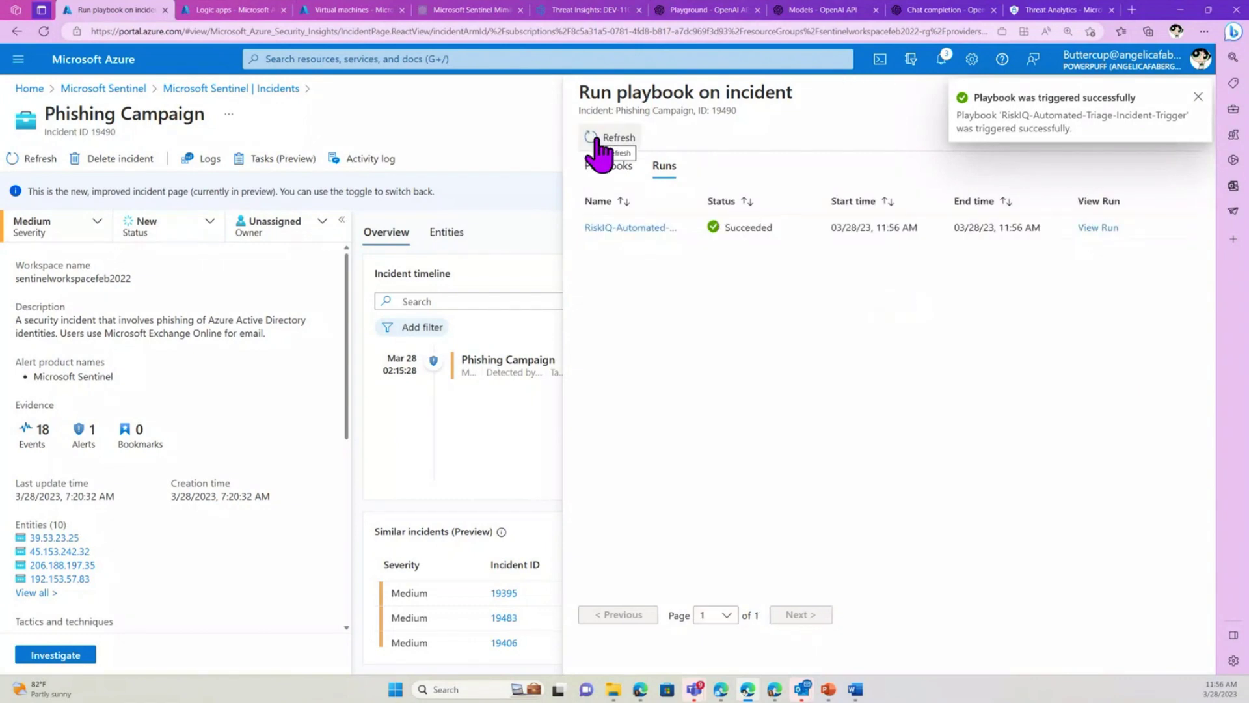
left_click(1197, 98)
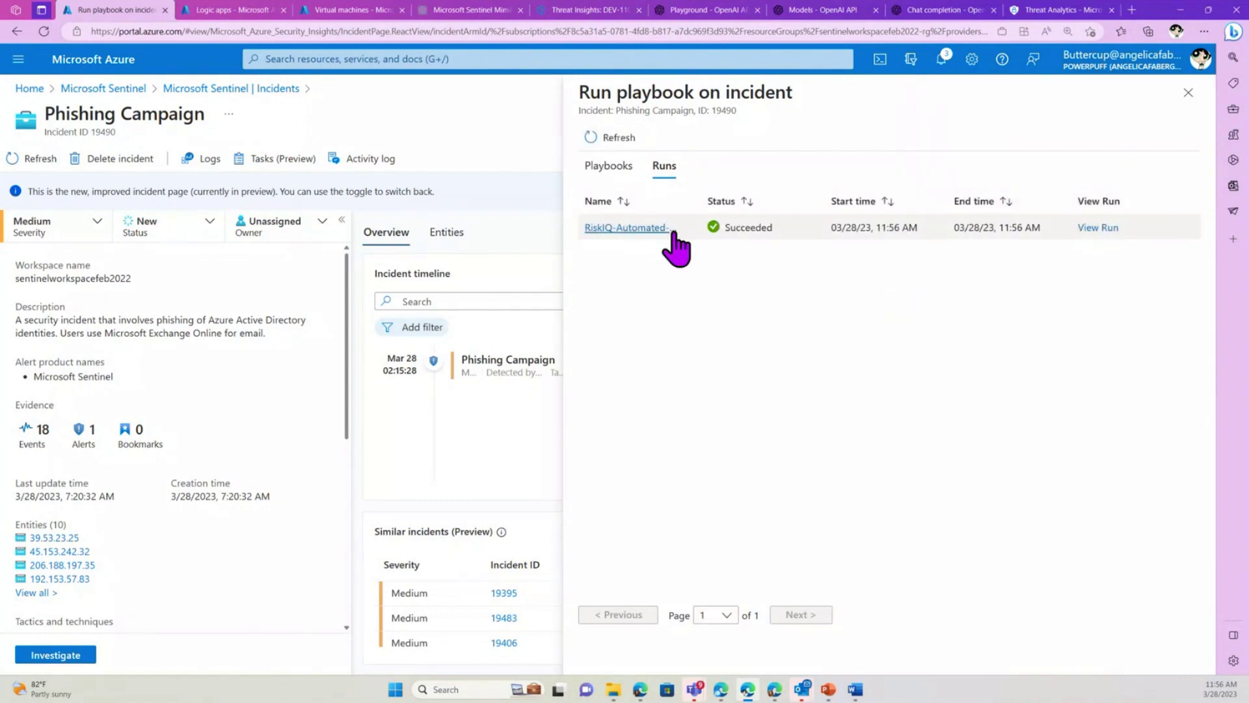
View the playbook's Logic app run, examine its host and IP reputation branches and the Malicious or Suspicious condition, and close it
left_click(1100, 227)
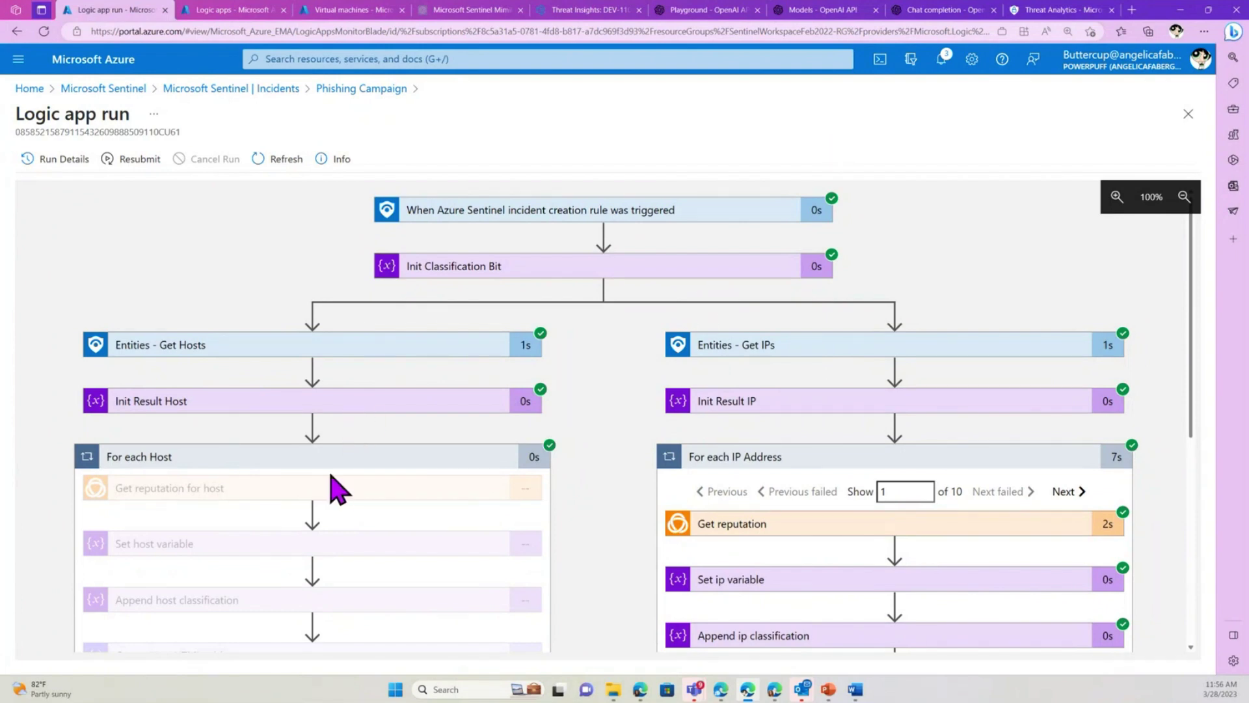
scroll(335, 485, "down", 1)
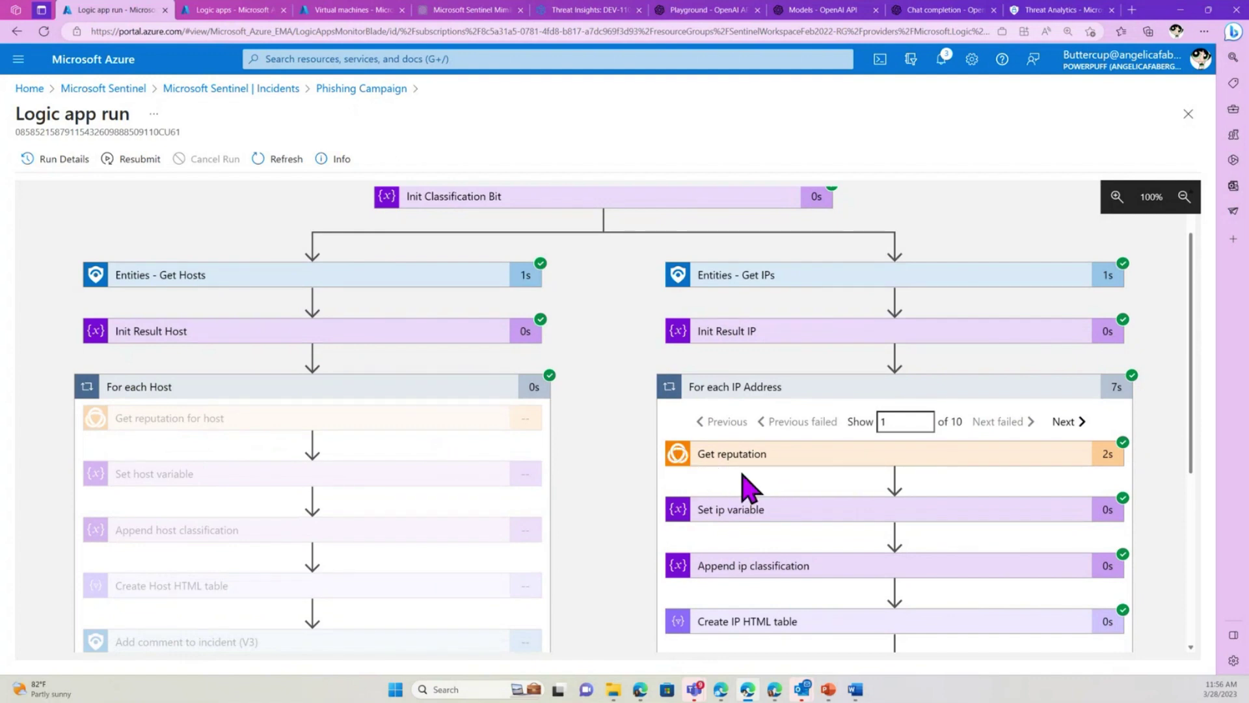
scroll(747, 482, "down", 5)
scroll(753, 490, "up", 6)
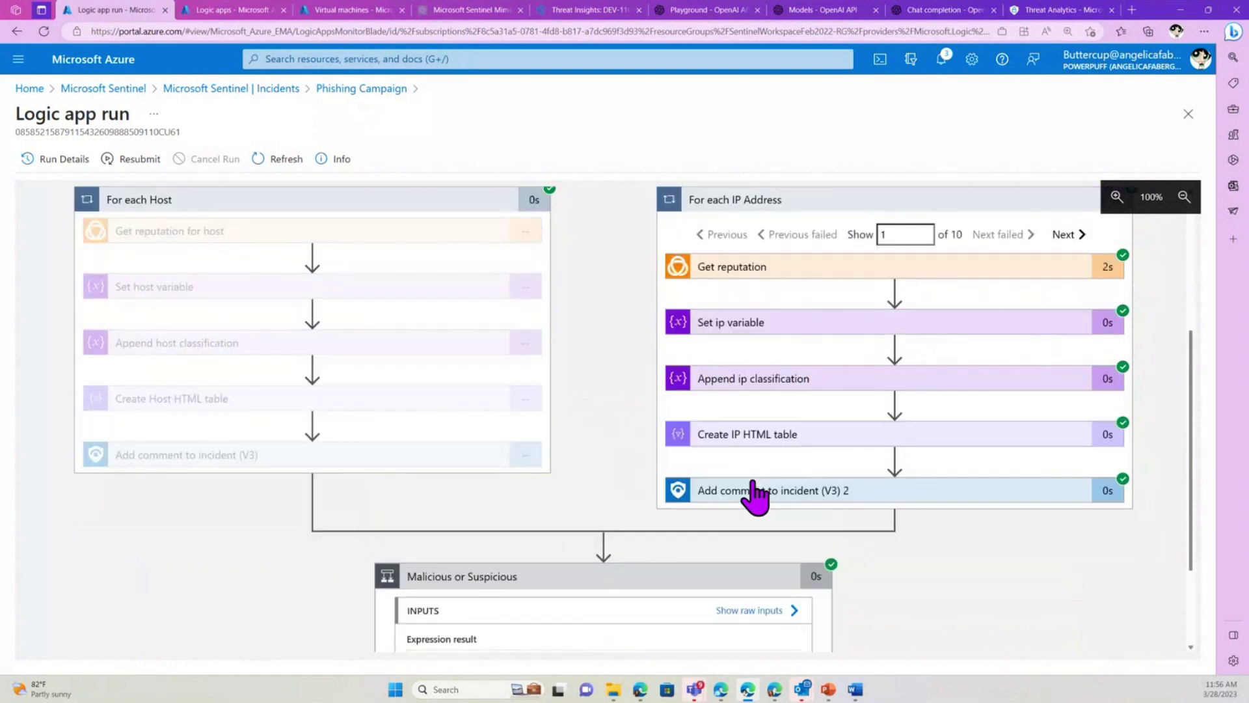
scroll(753, 491, "down", 6)
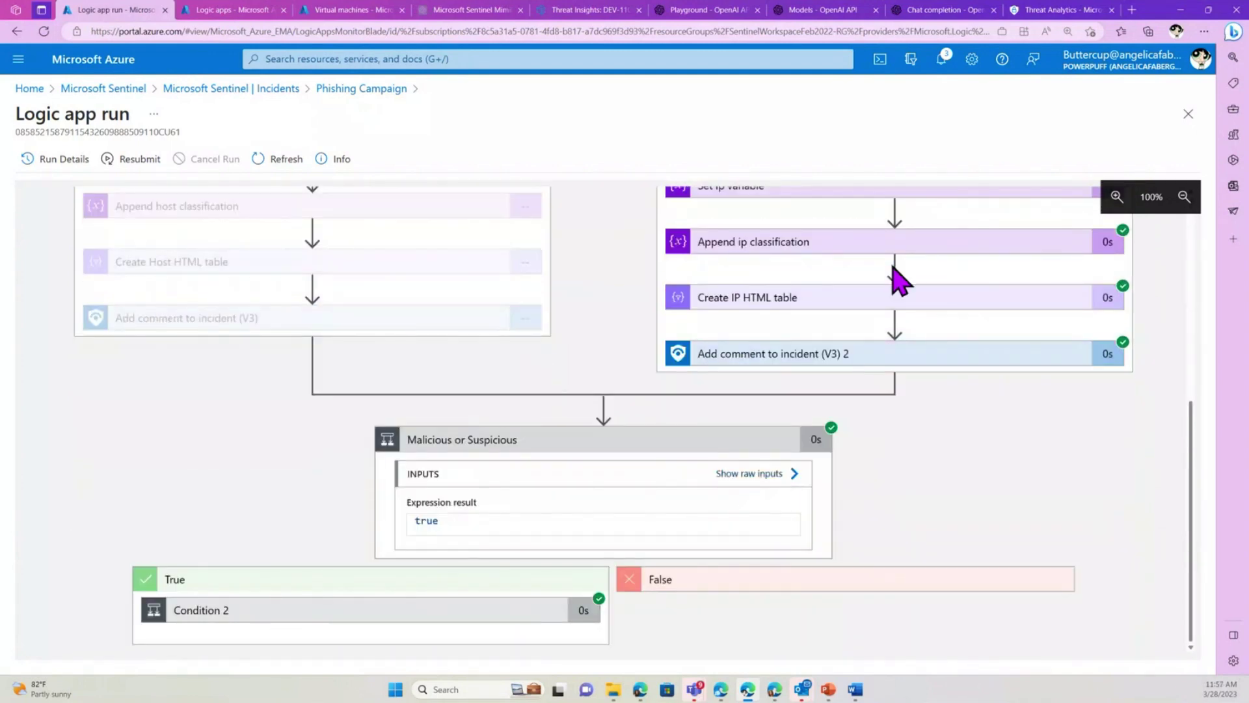
left_click(1187, 115)
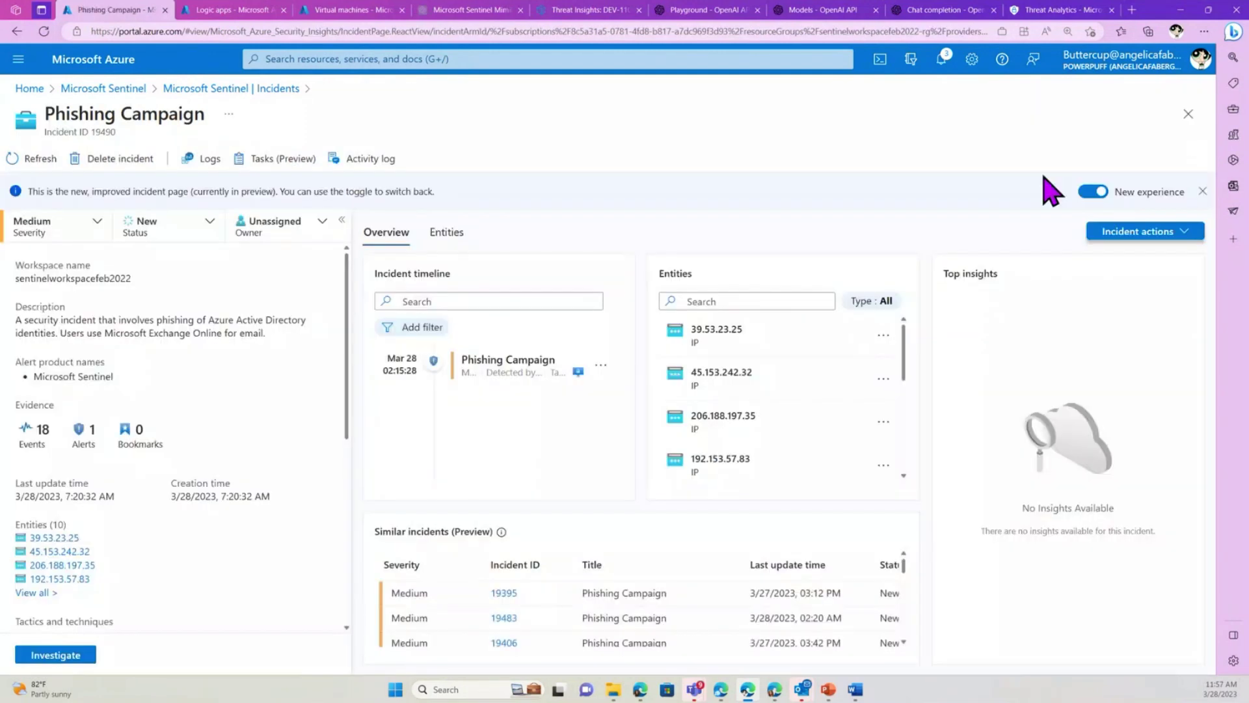
Refresh the Phishing Campaign incident and review its severity, status, tags and last comment
left_click(35, 163)
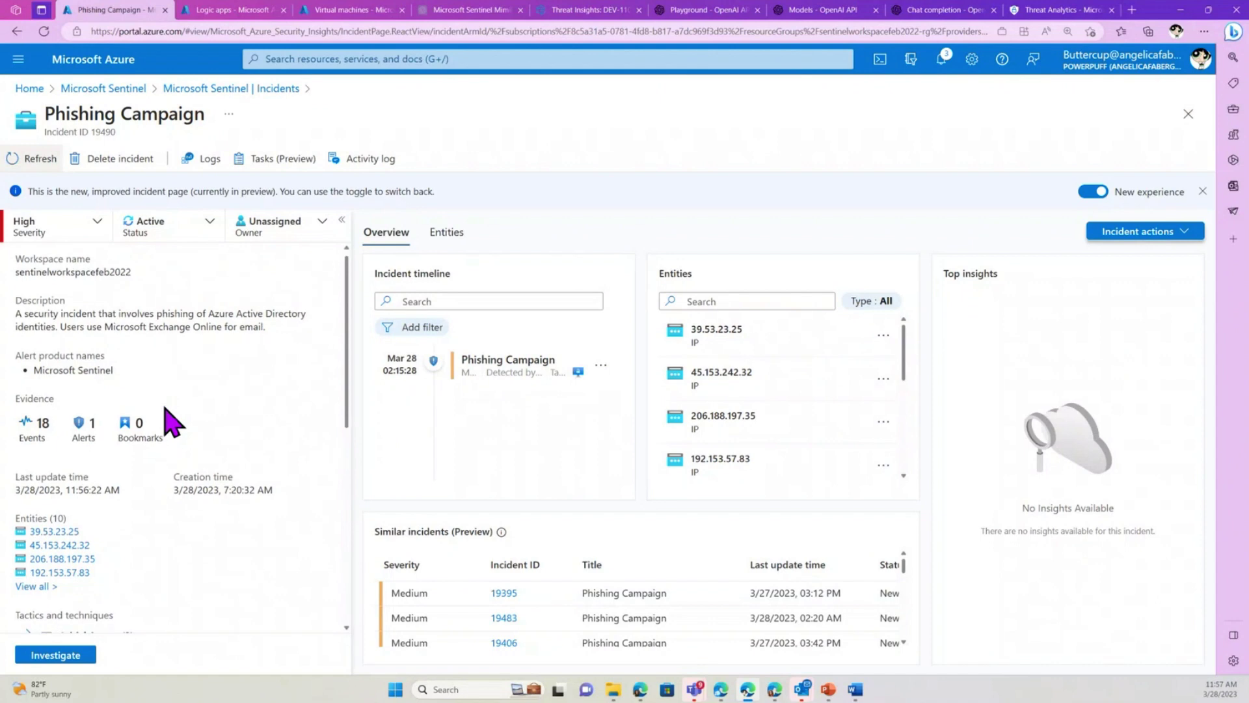
scroll(167, 423, "down", 5)
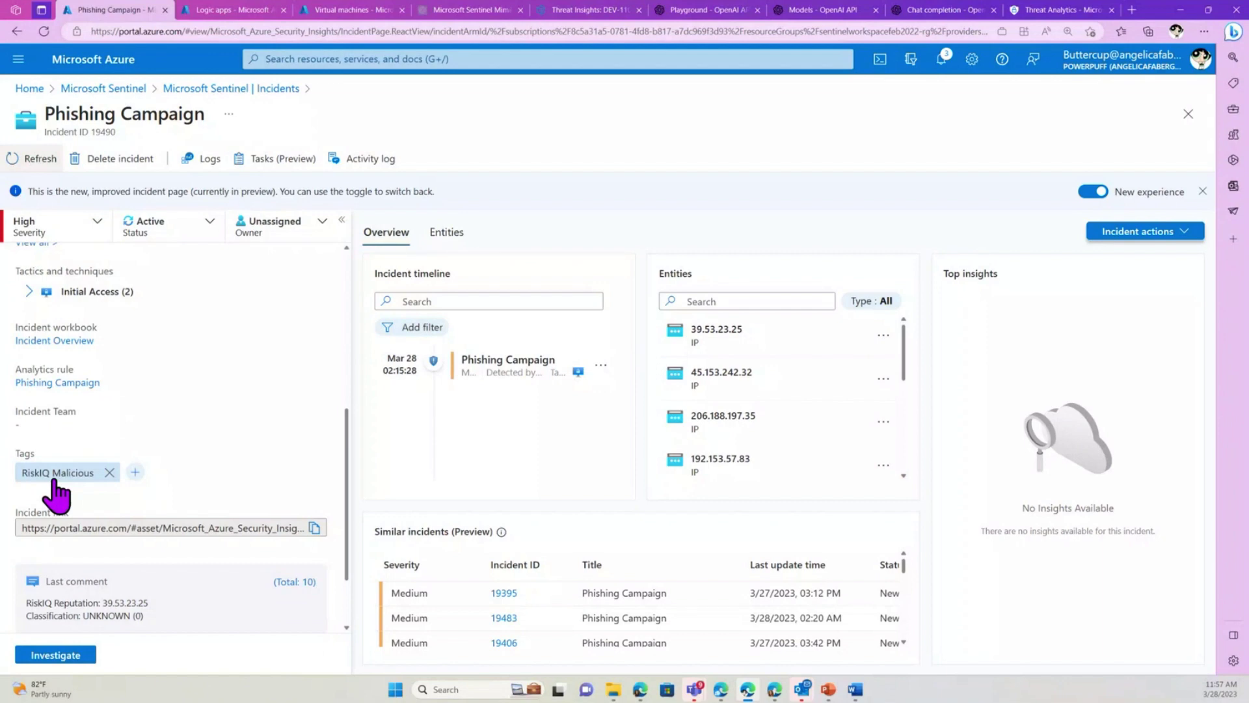
scroll(58, 491, "down", 1)
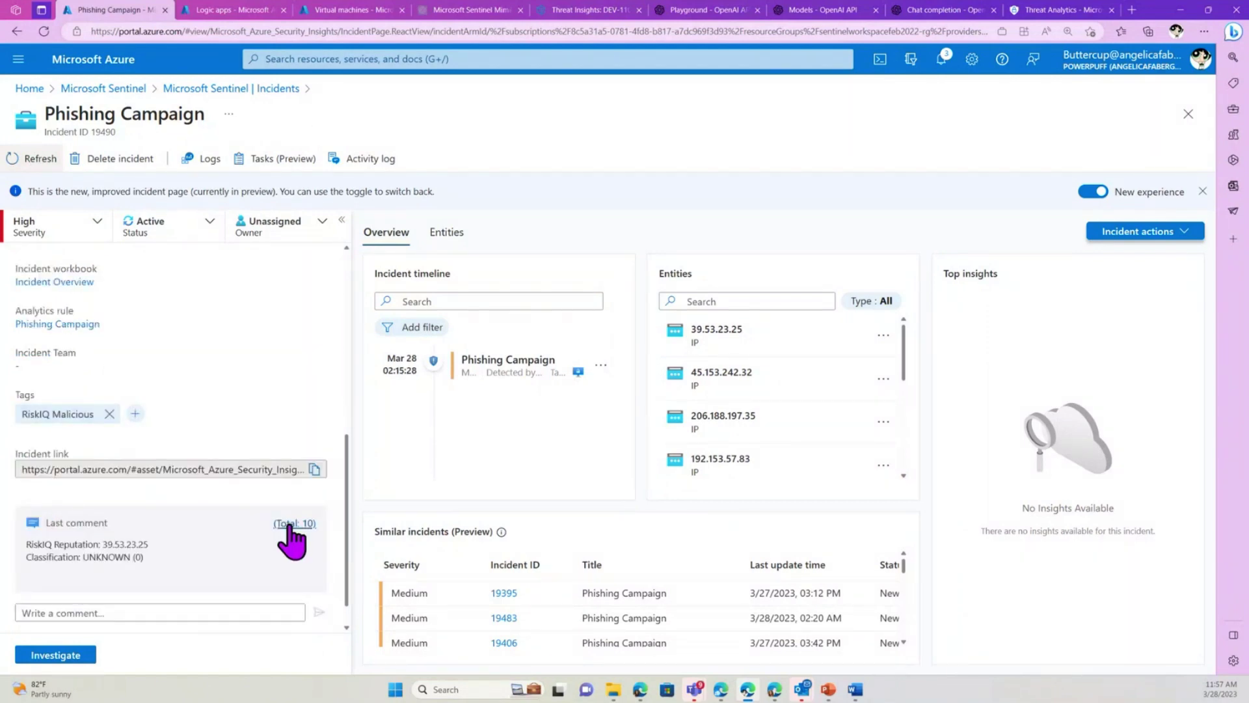
Open the incident's activity log, review the playbook comments and follow the RiskIQ Intel Article link for 206.188.197.35
left_click(394, 167)
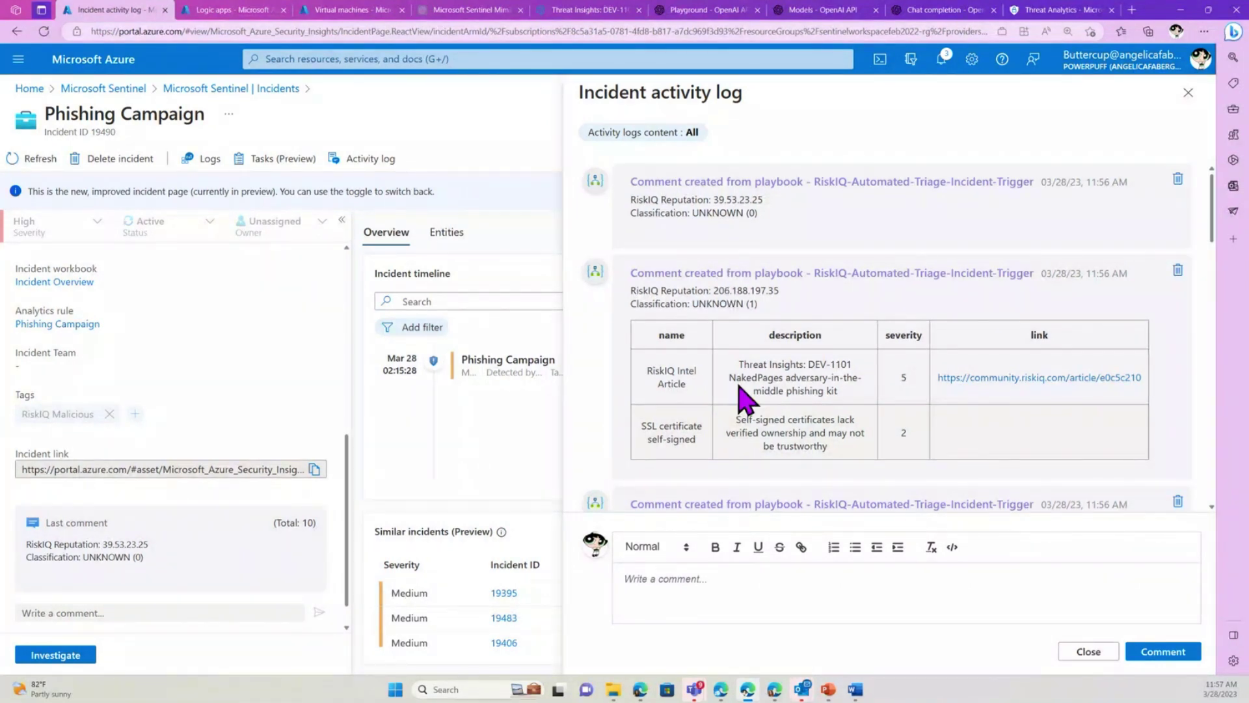
scroll(744, 398, "down", 1)
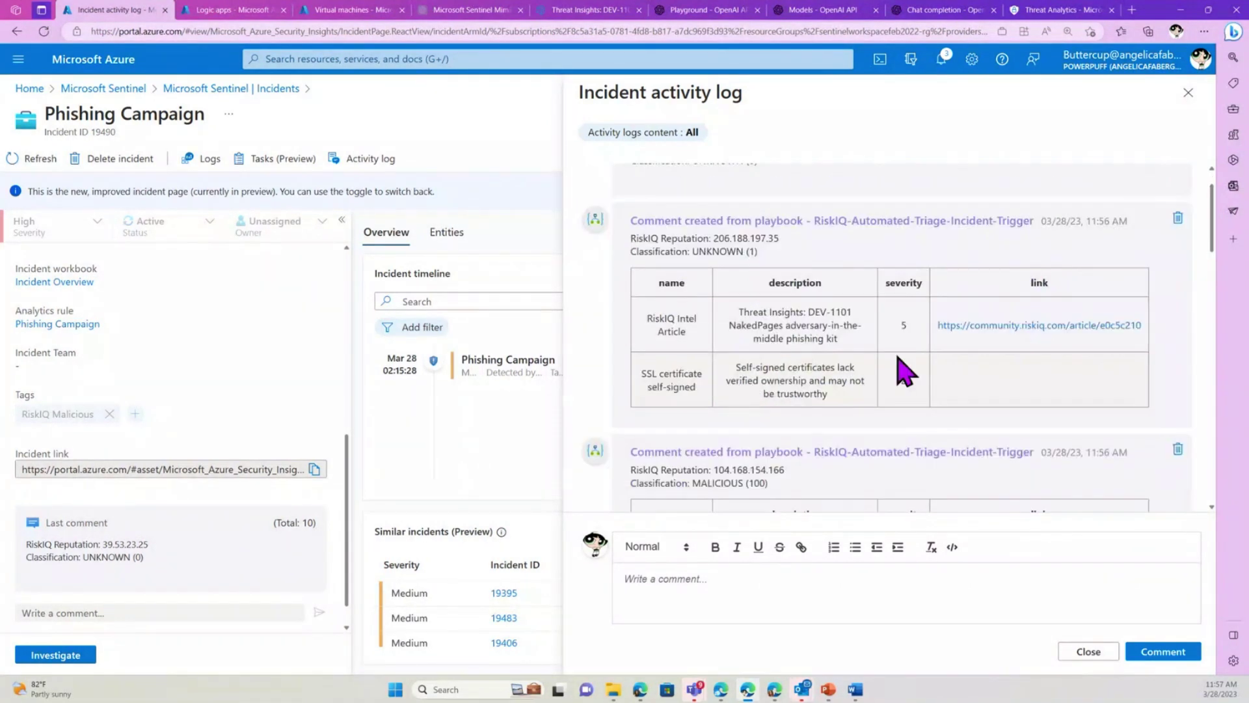
left_click(1000, 326)
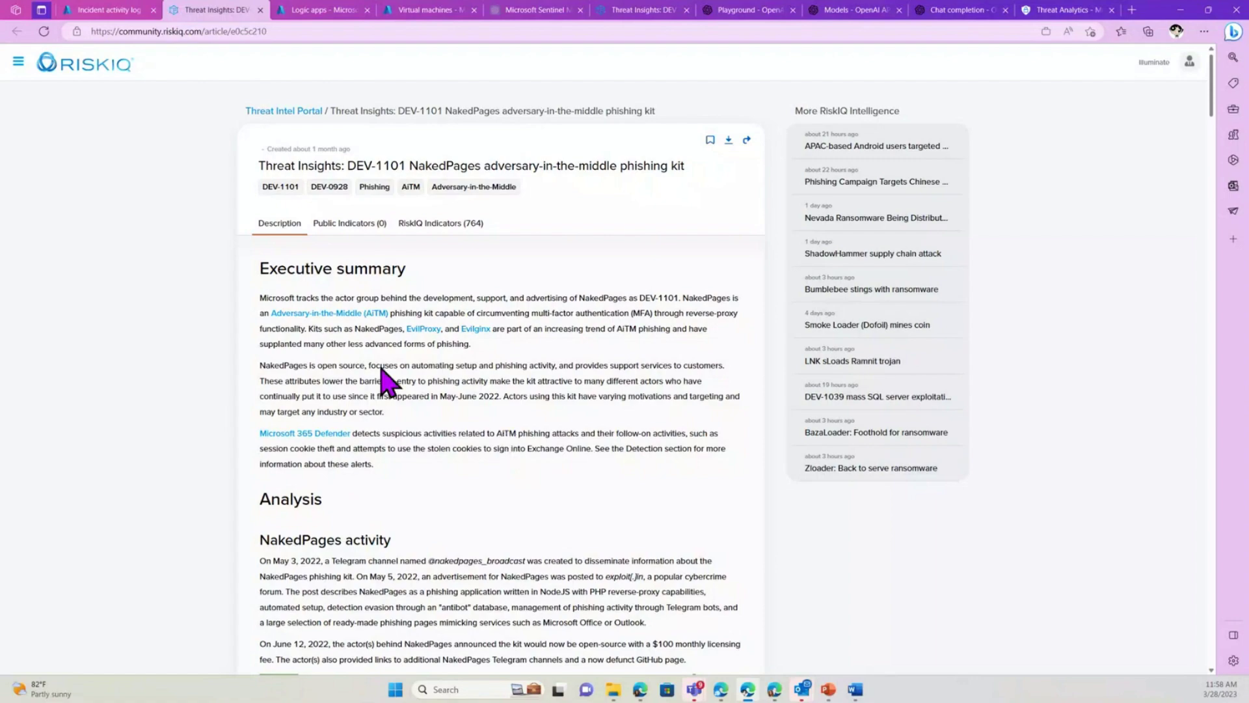
Read through the DEV-1101 NakedPages phishing kit article and check its RiskIQ indicators
scroll(408, 446, "down", 6)
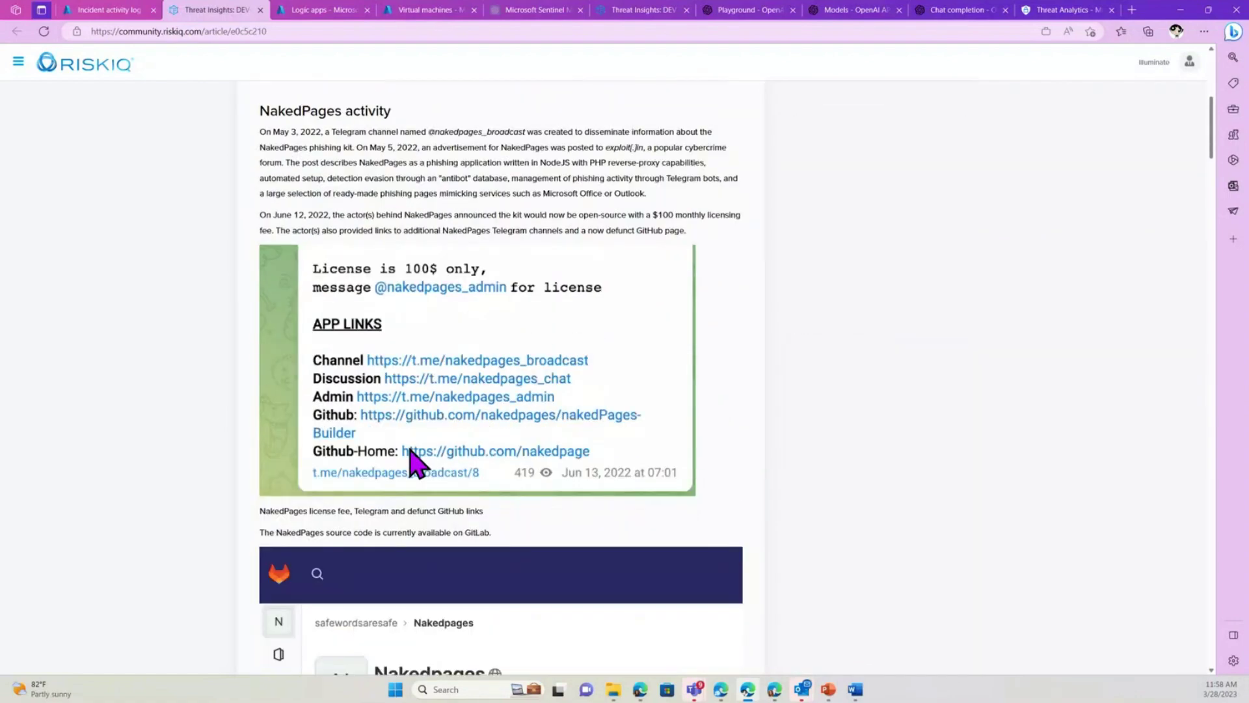
scroll(410, 450, "down", 15)
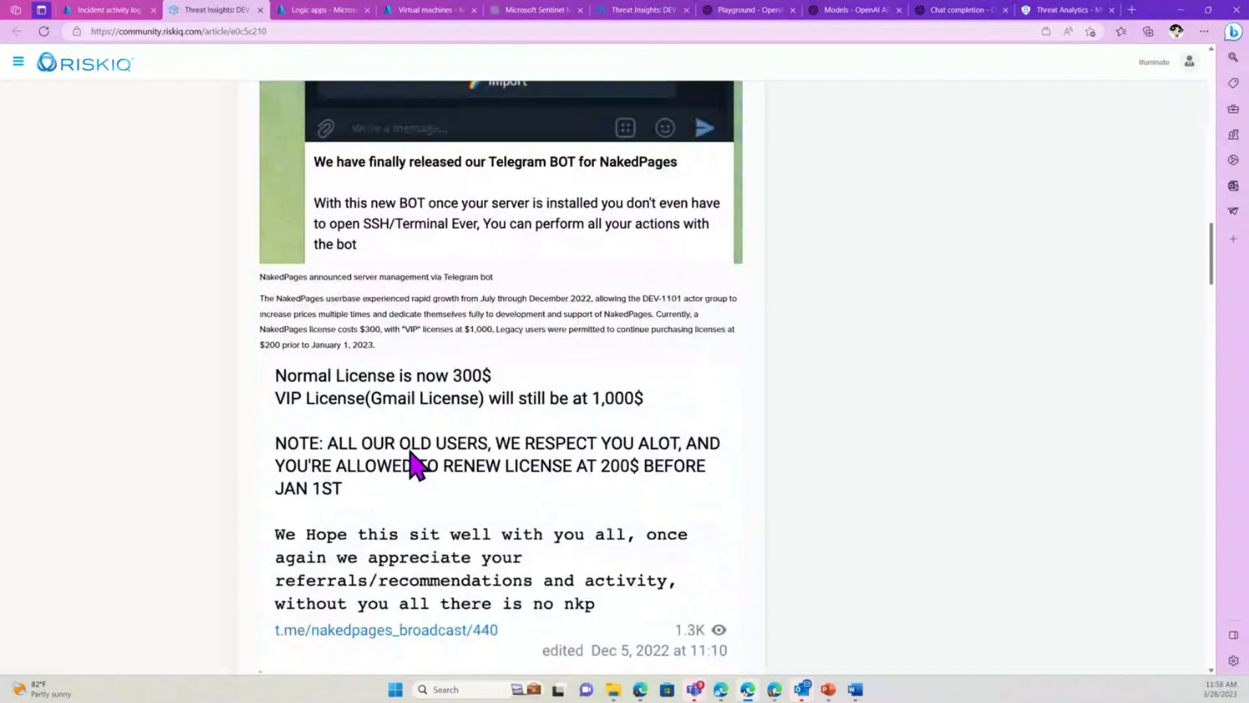
scroll(416, 465, "up", 20)
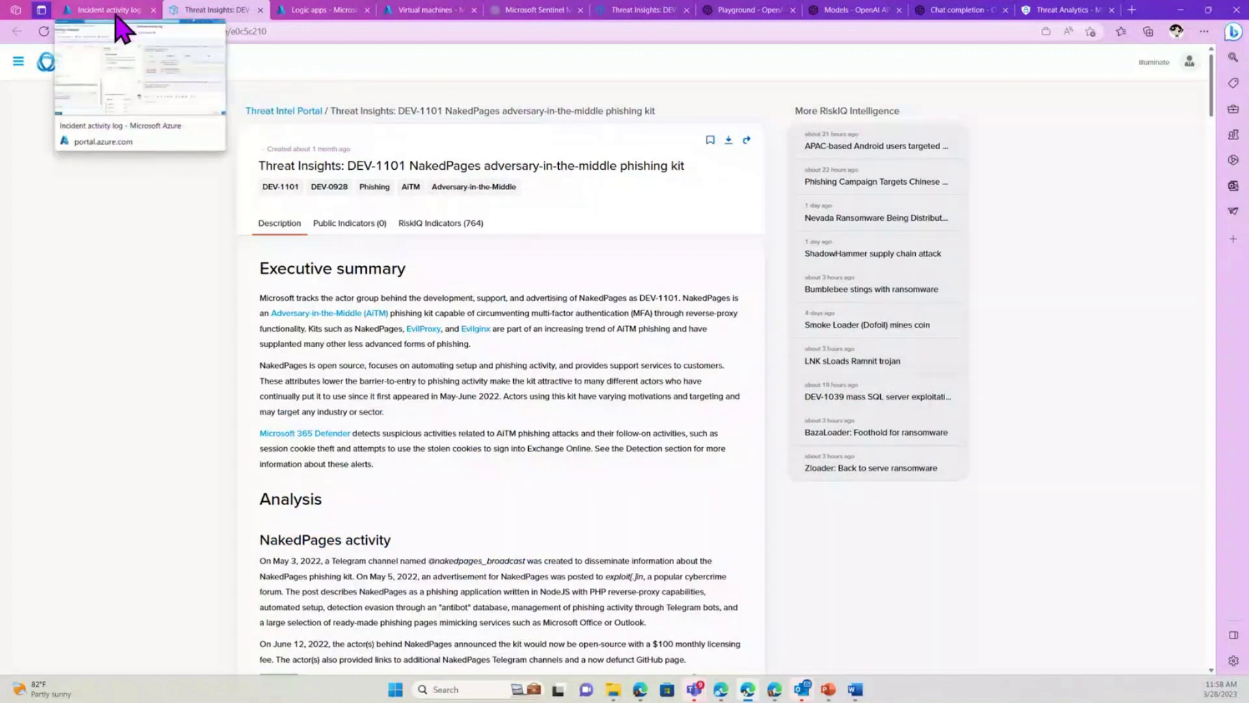
left_click(440, 225)
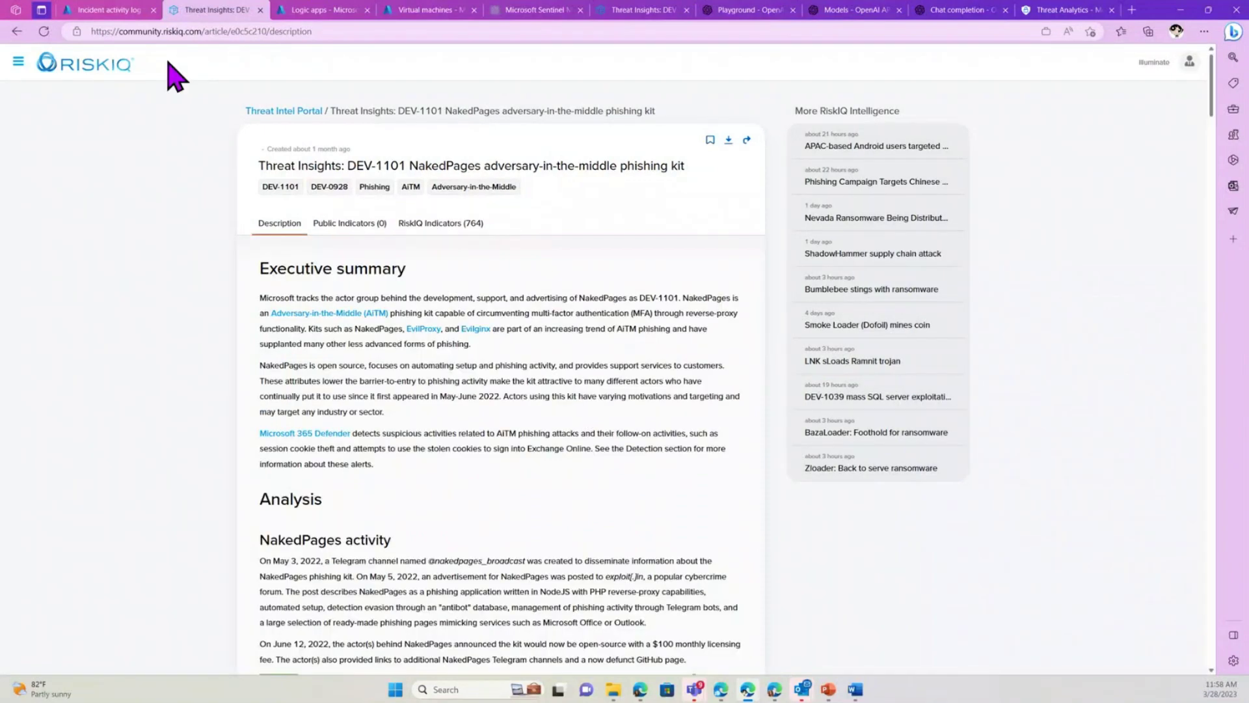
Return to the Phishing Campaign incident's activity log, review the remaining playbook comments down to the incident's creation, and close the log and incident
left_click(107, 9)
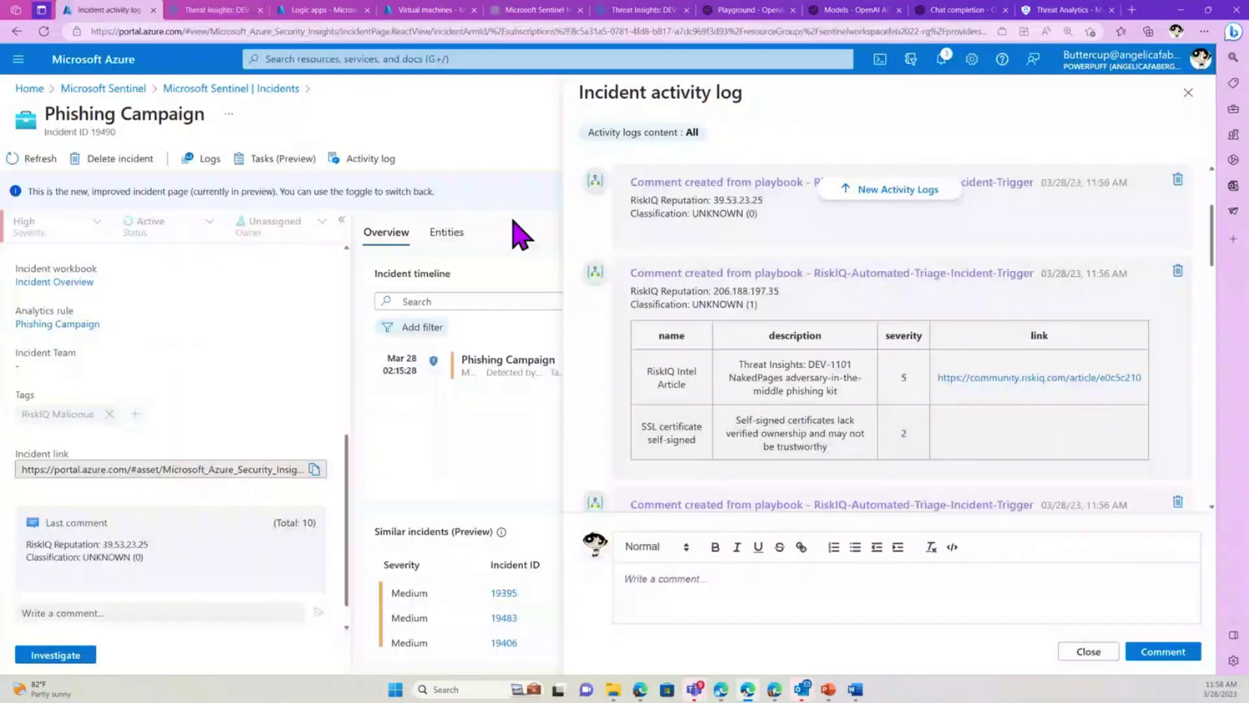
scroll(940, 447, "down", 3)
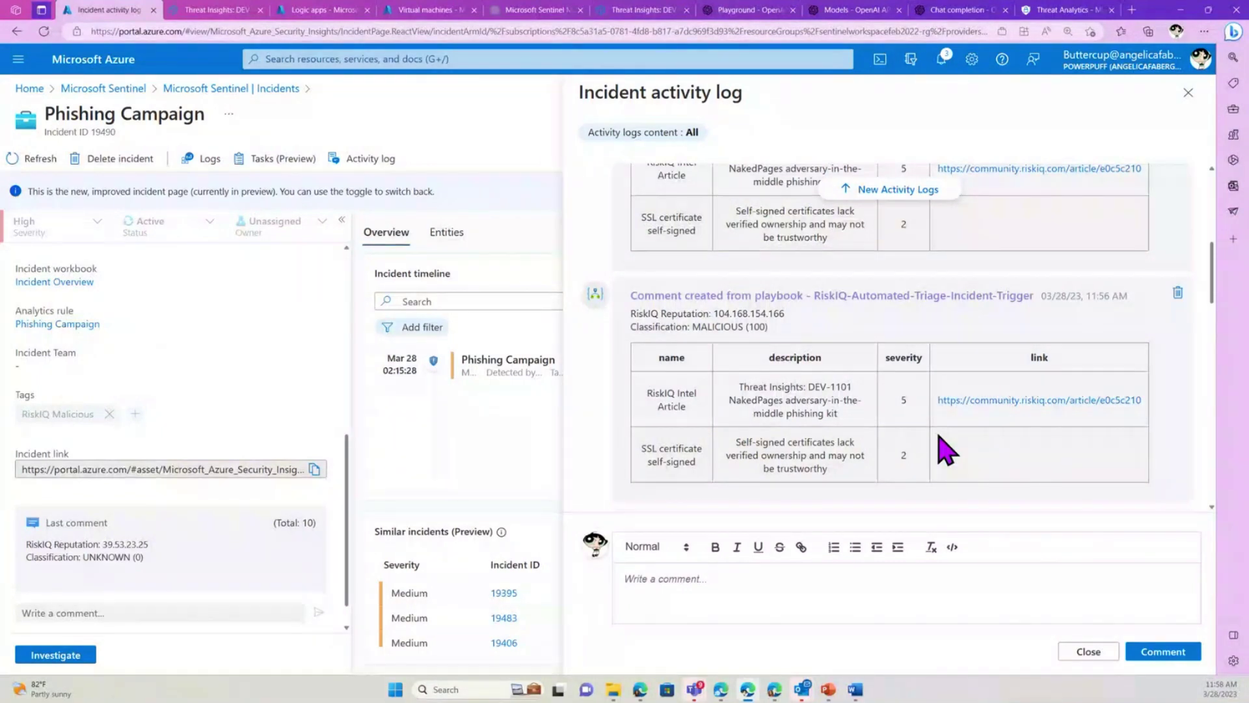
scroll(946, 448, "down", 10)
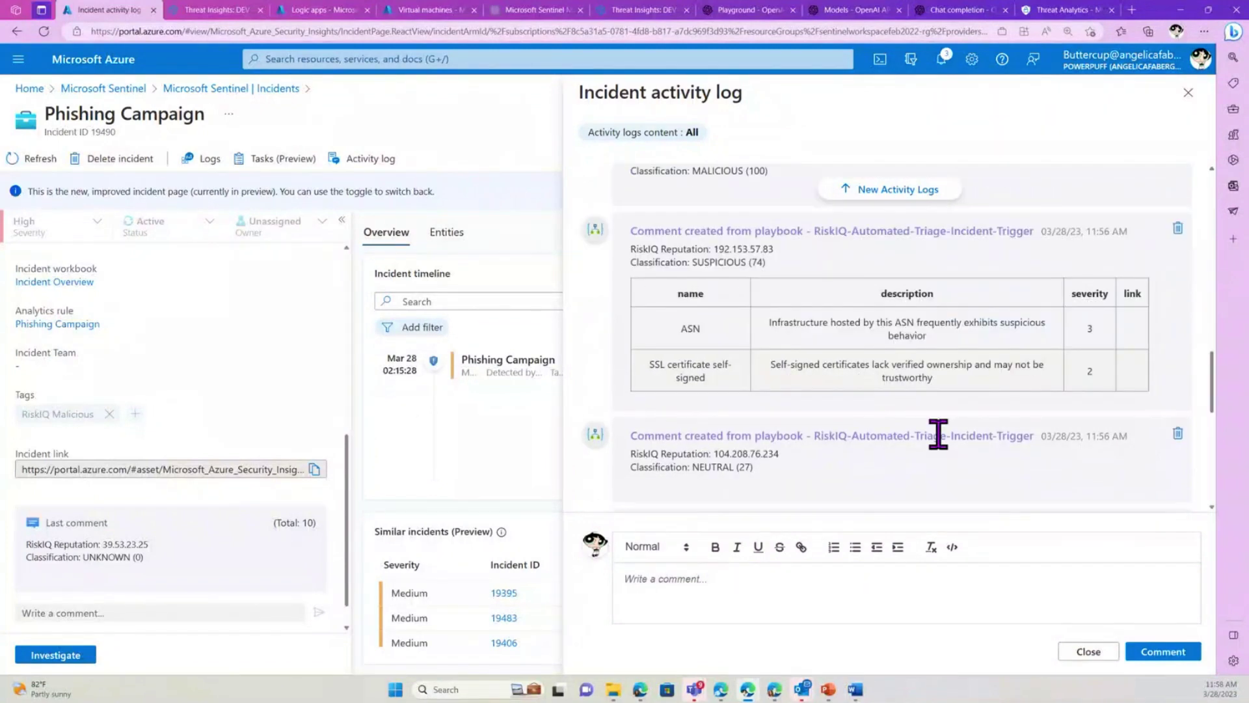
scroll(937, 459, "down", 6)
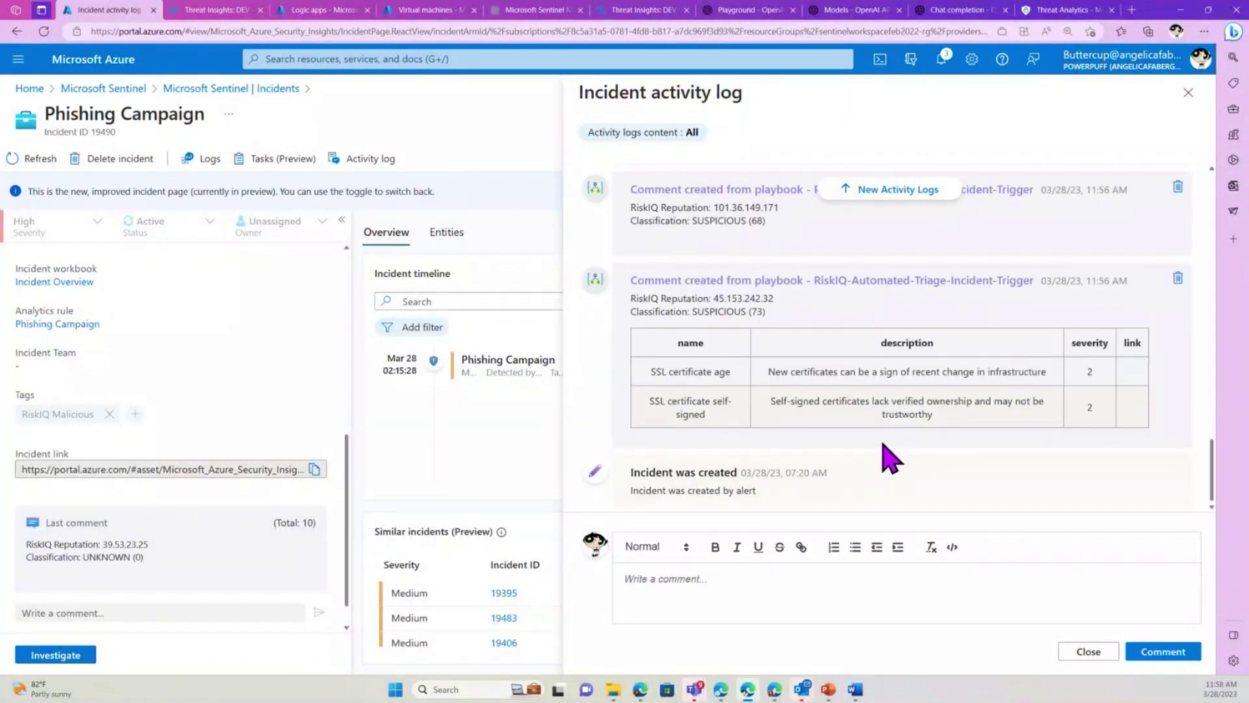
left_click(1188, 93)
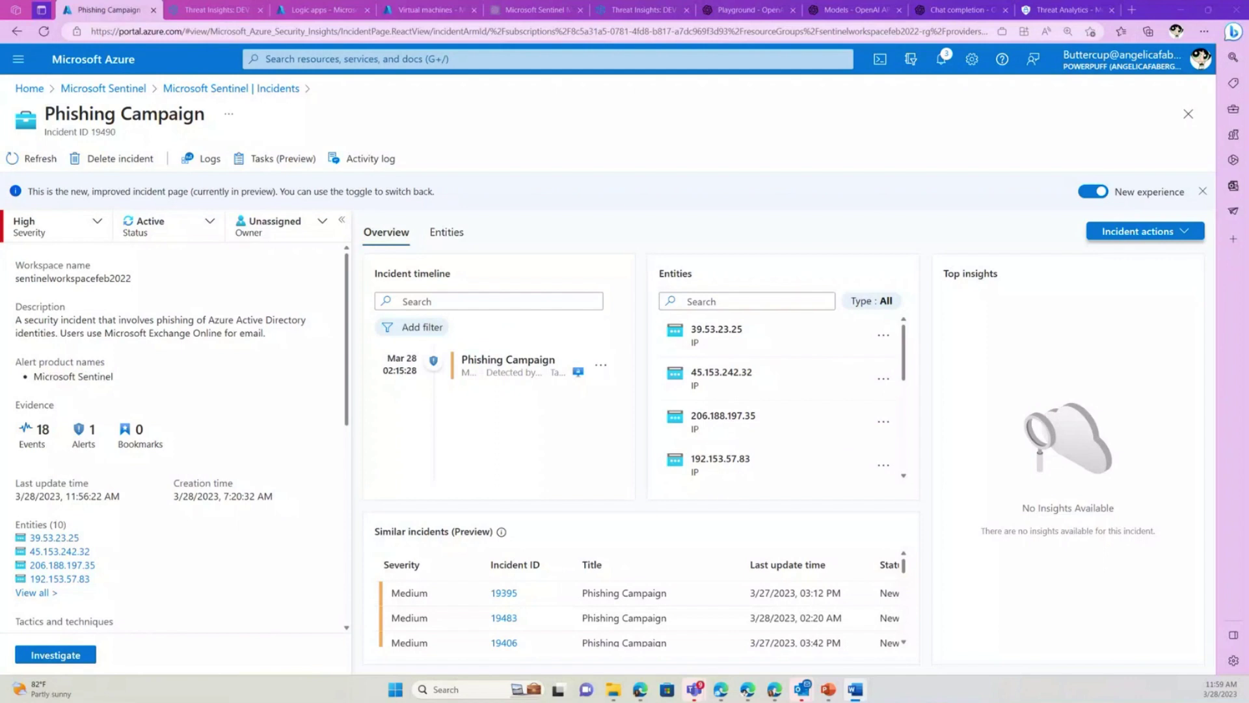
left_click(1188, 114)
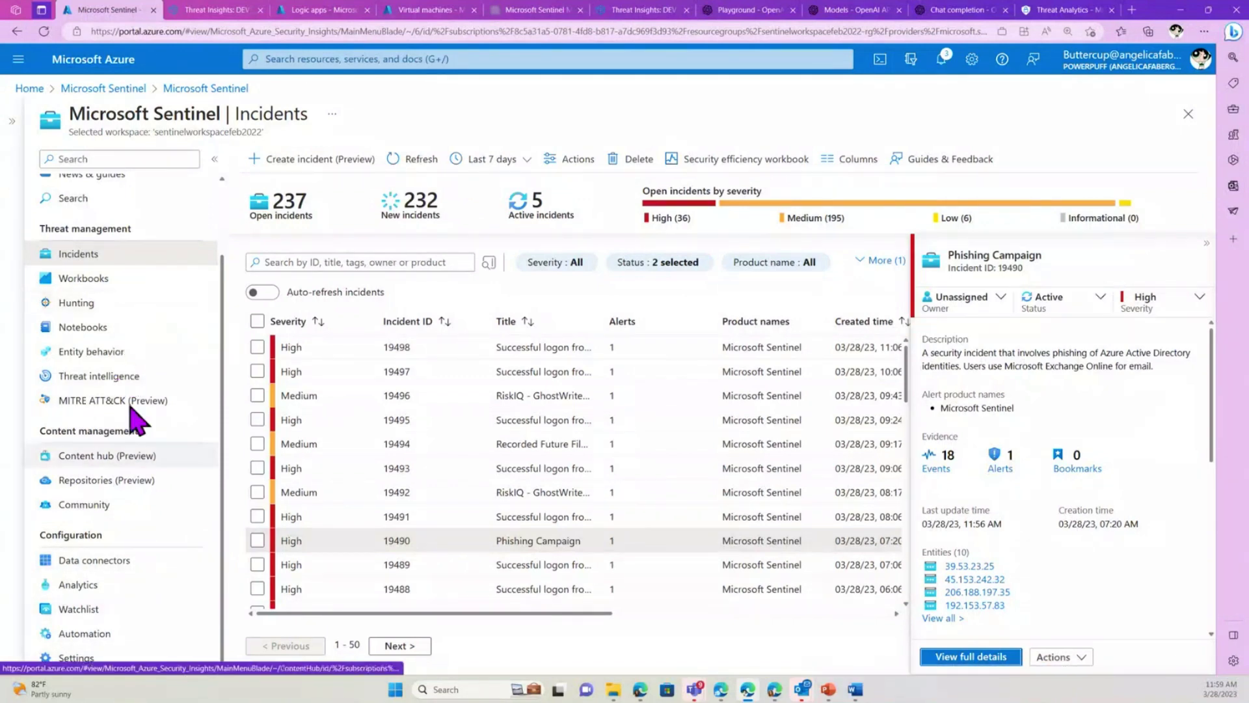
Open the Sentinel notebooks and look through the saved notebooks and the available notebook templates
left_click(135, 328)
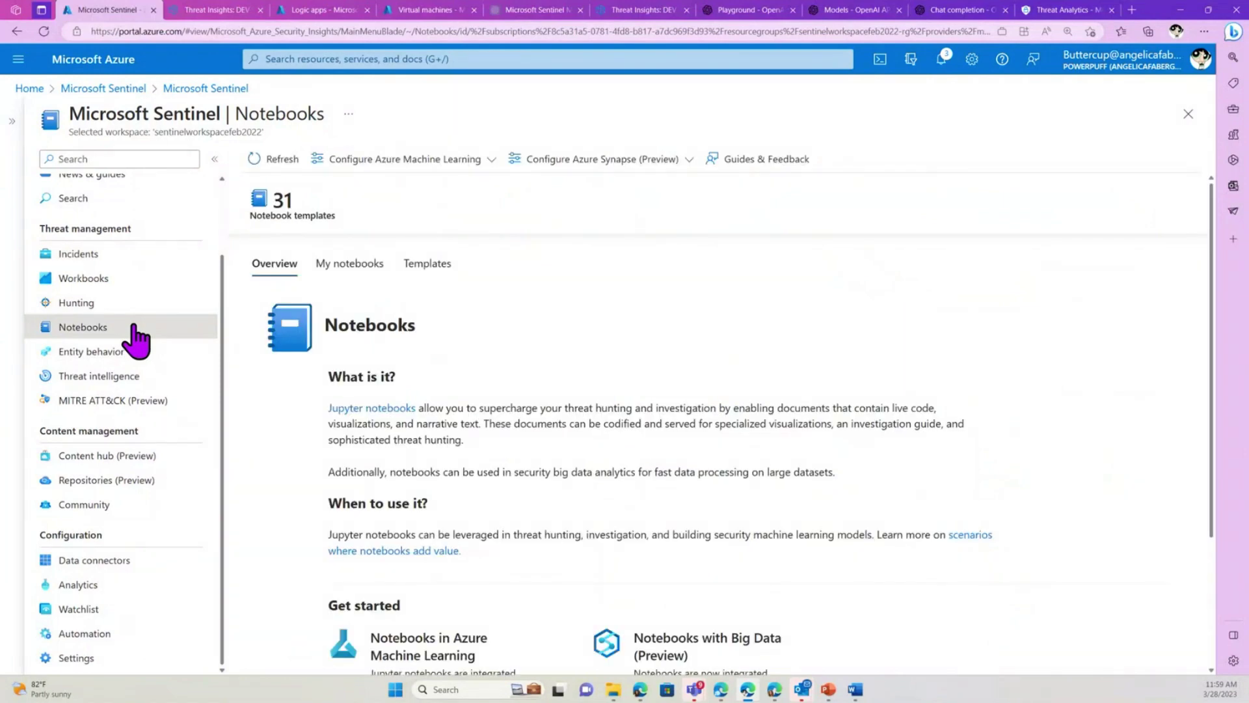
left_click(344, 265)
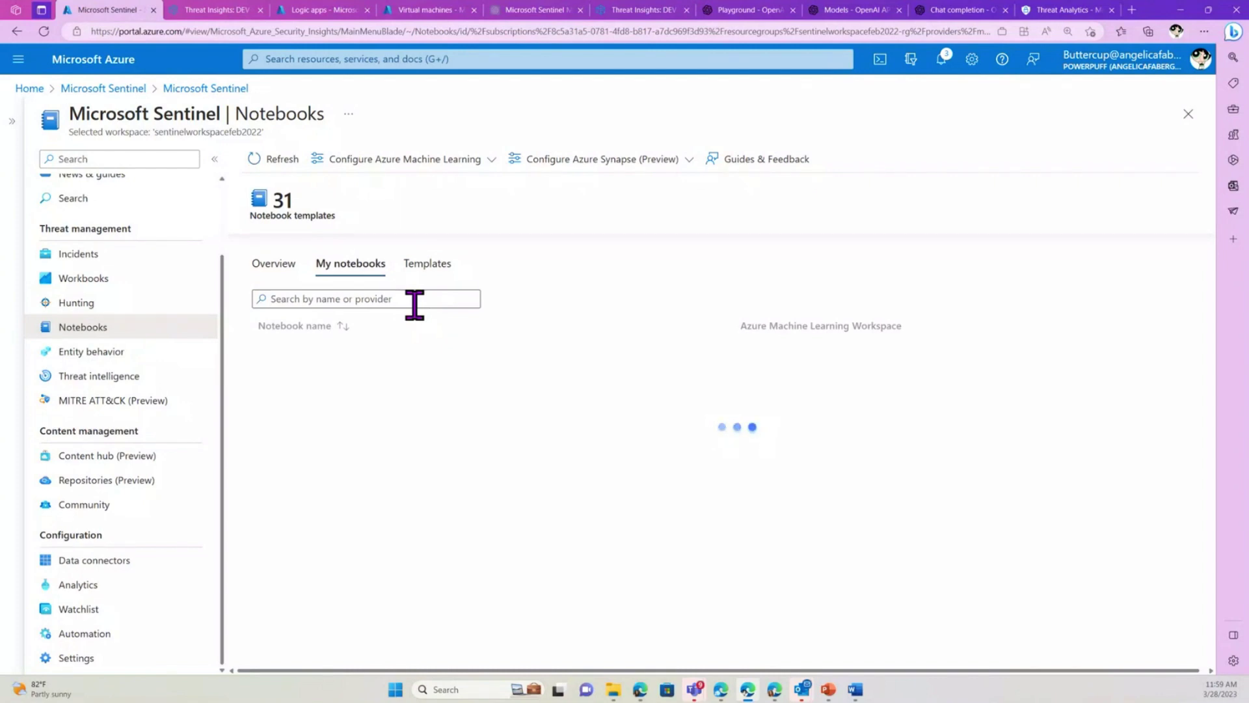
left_click(427, 263)
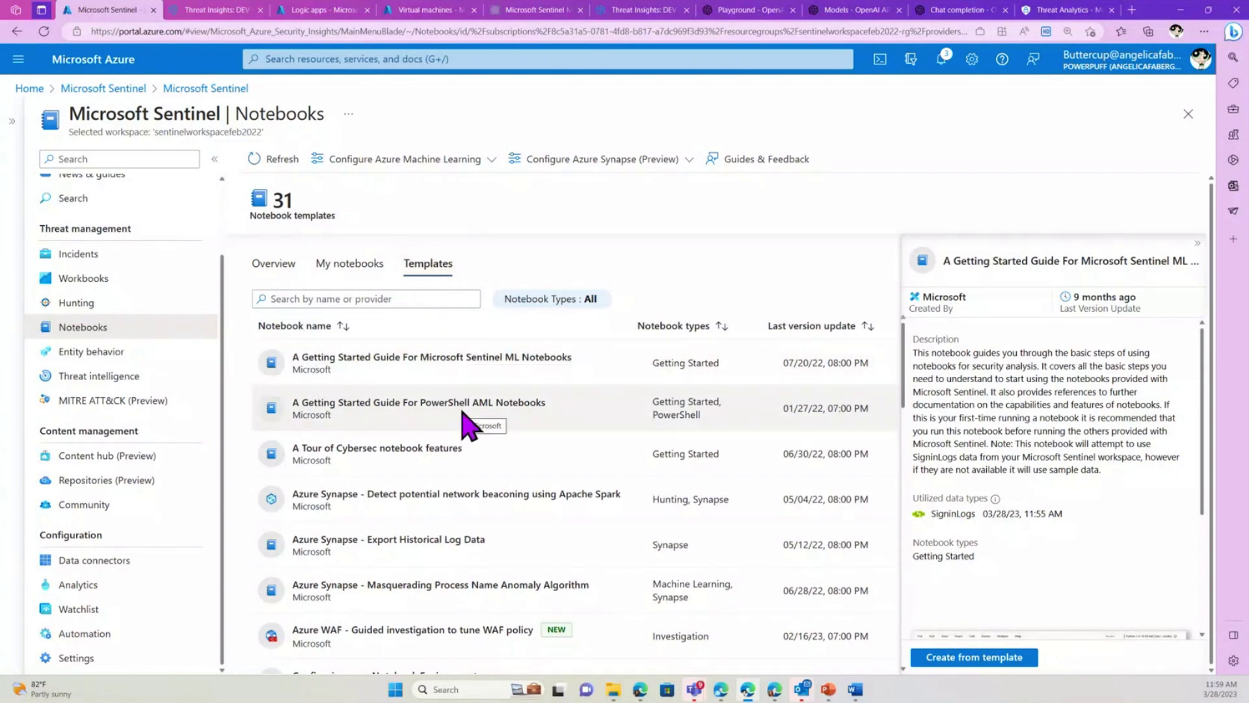
left_click(361, 268)
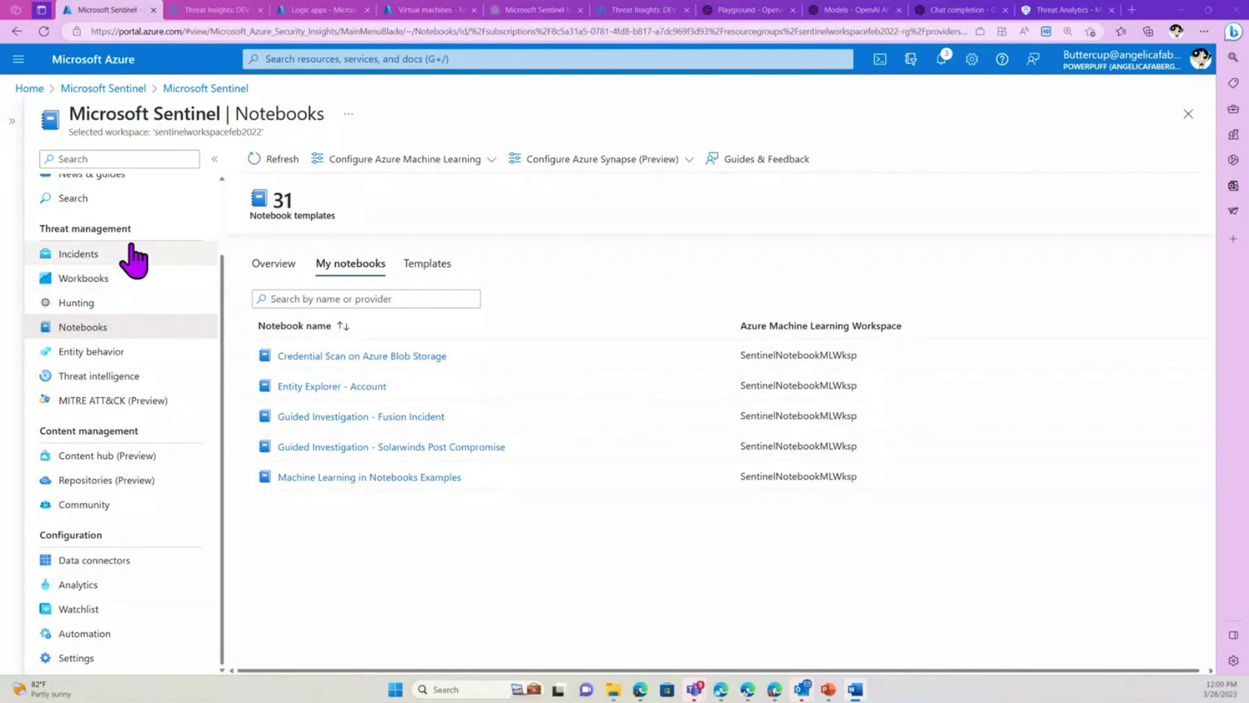
Go back to the incidents list, collapse the details pane and look through the recent incidents
left_click(117, 255)
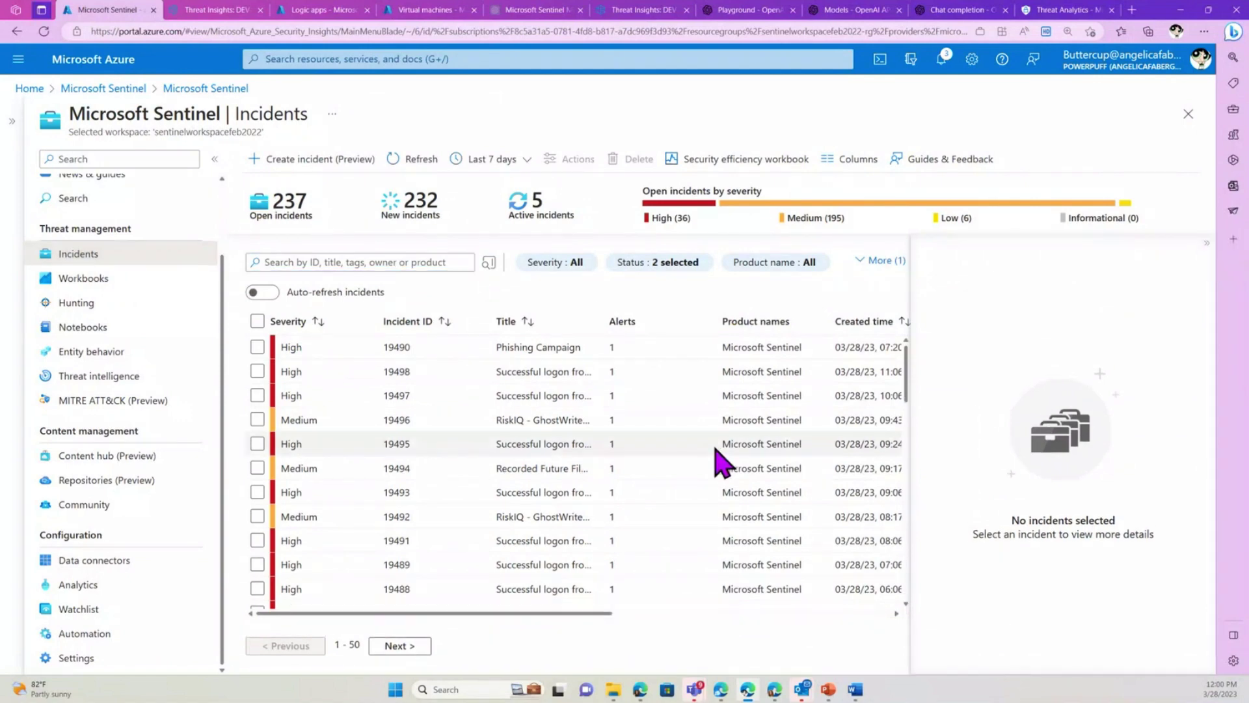
left_click(1206, 244)
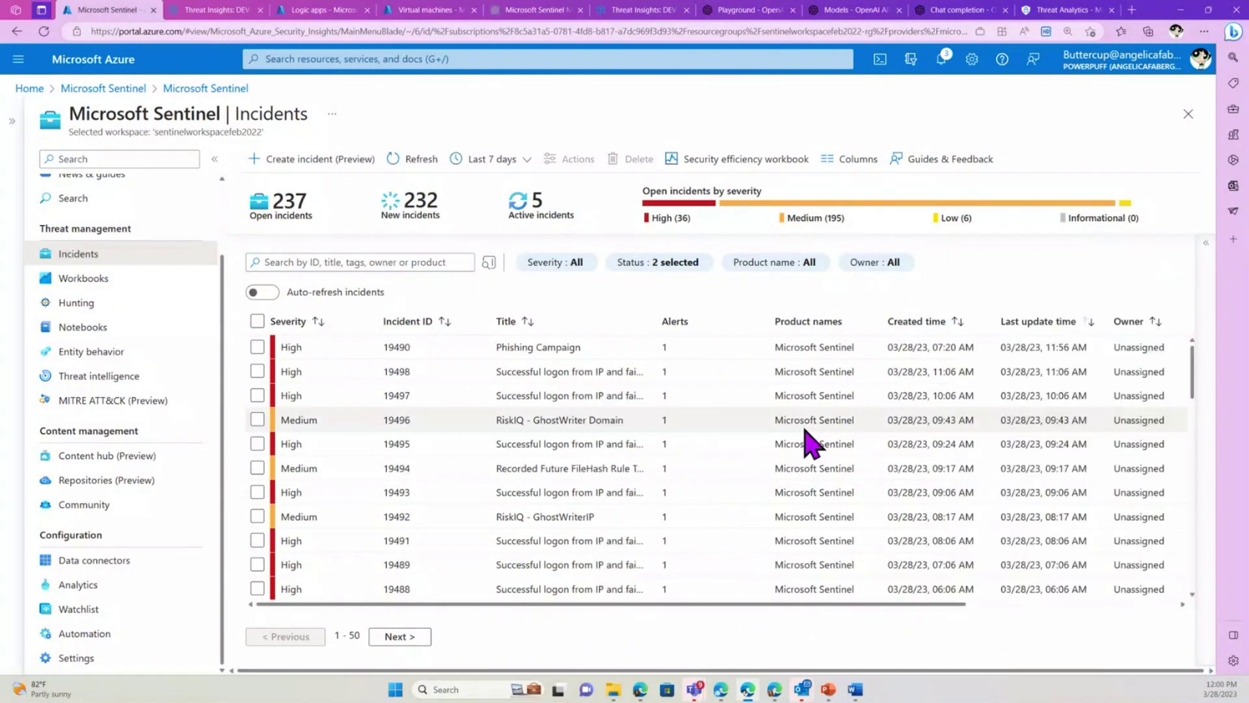
scroll(767, 447, "down", 5)
scroll(766, 449, "down", 10)
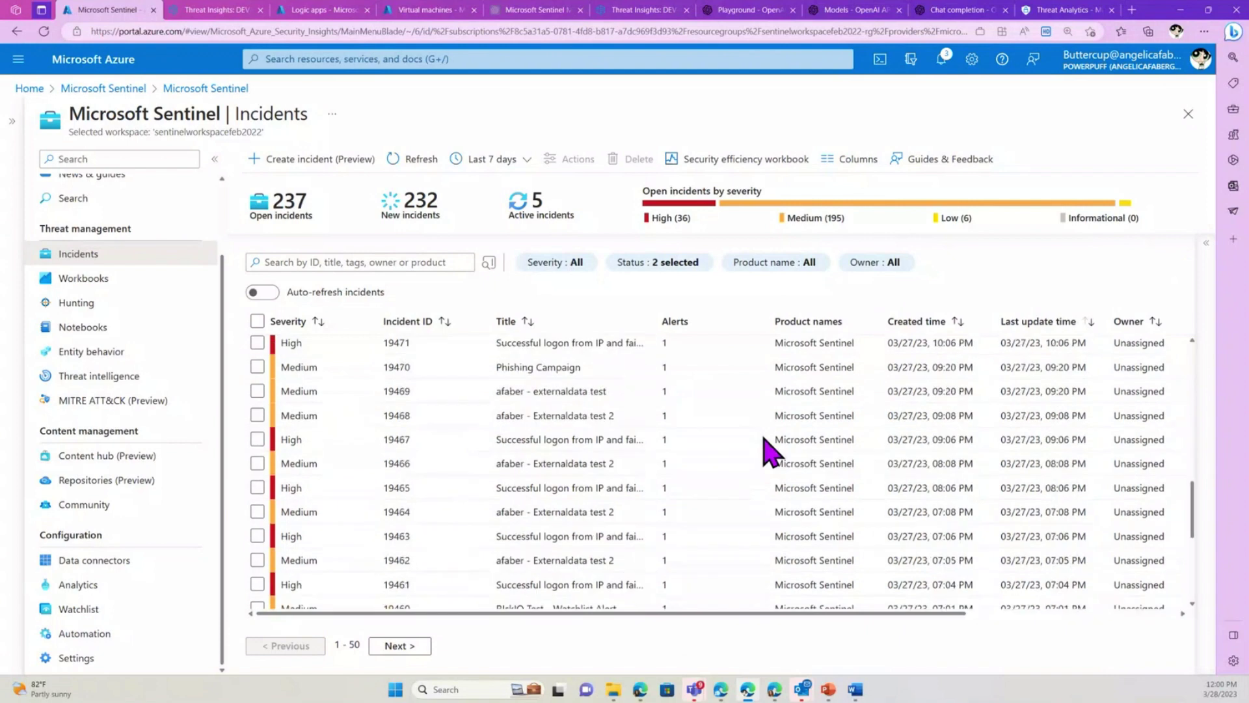
scroll(767, 449, "up", 12)
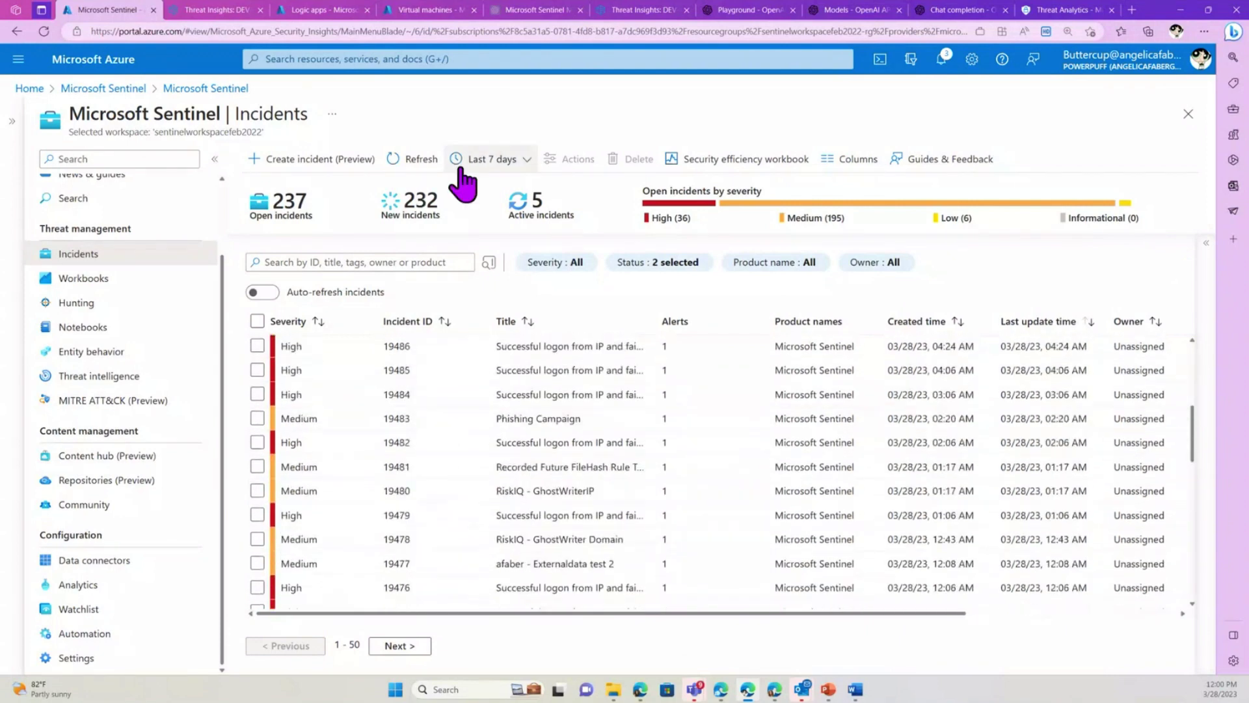
Set the incidents time range to the last 14 days and search for "ransom"
left_click(485, 159)
left_click(477, 258)
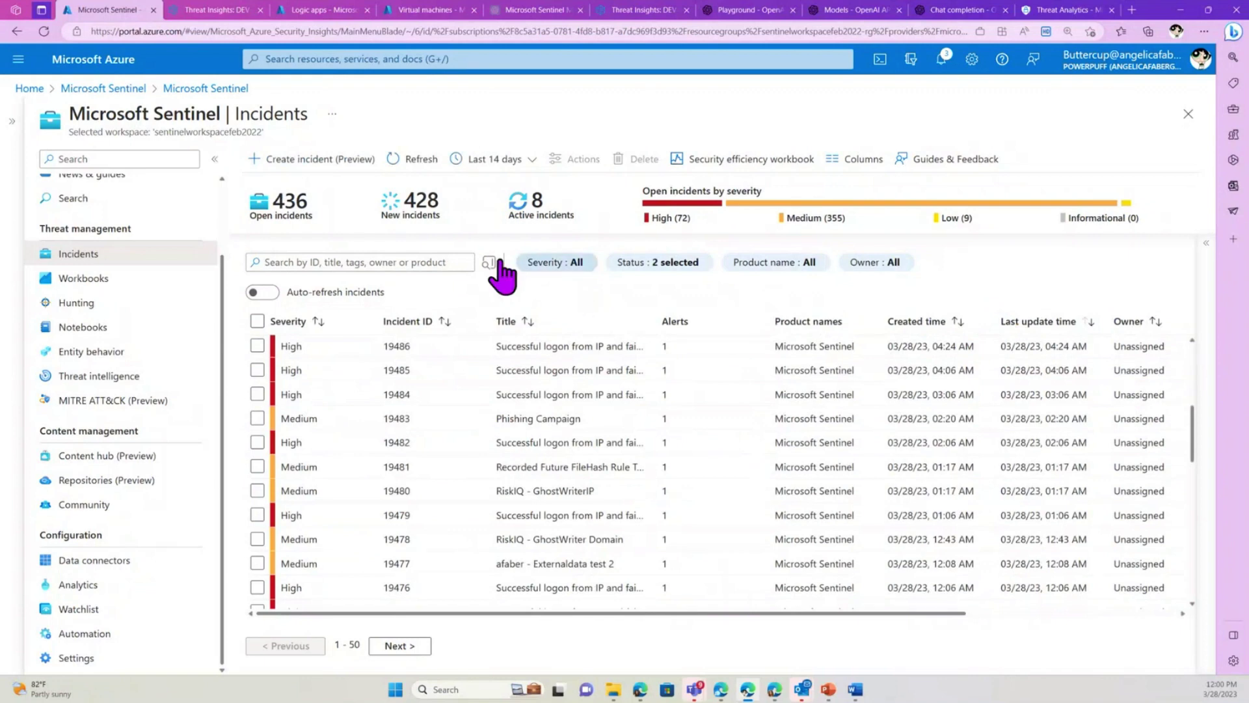
left_click(406, 264)
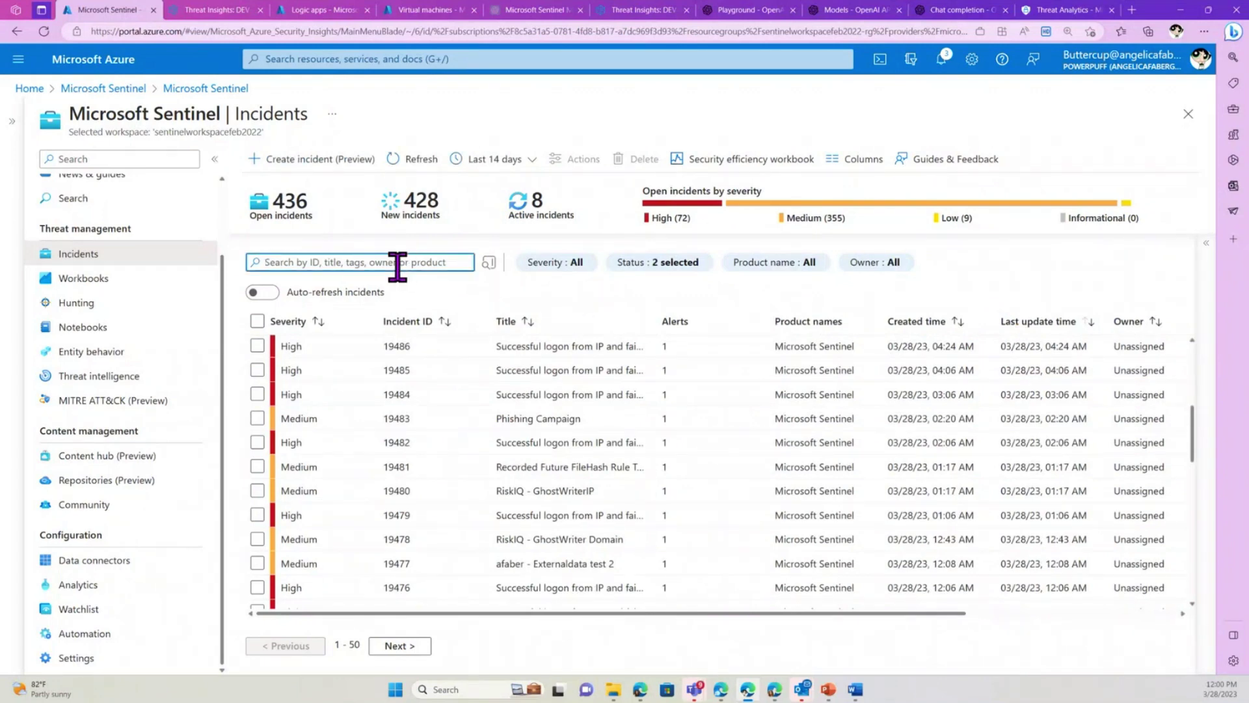
type("ransom")
key("Return")
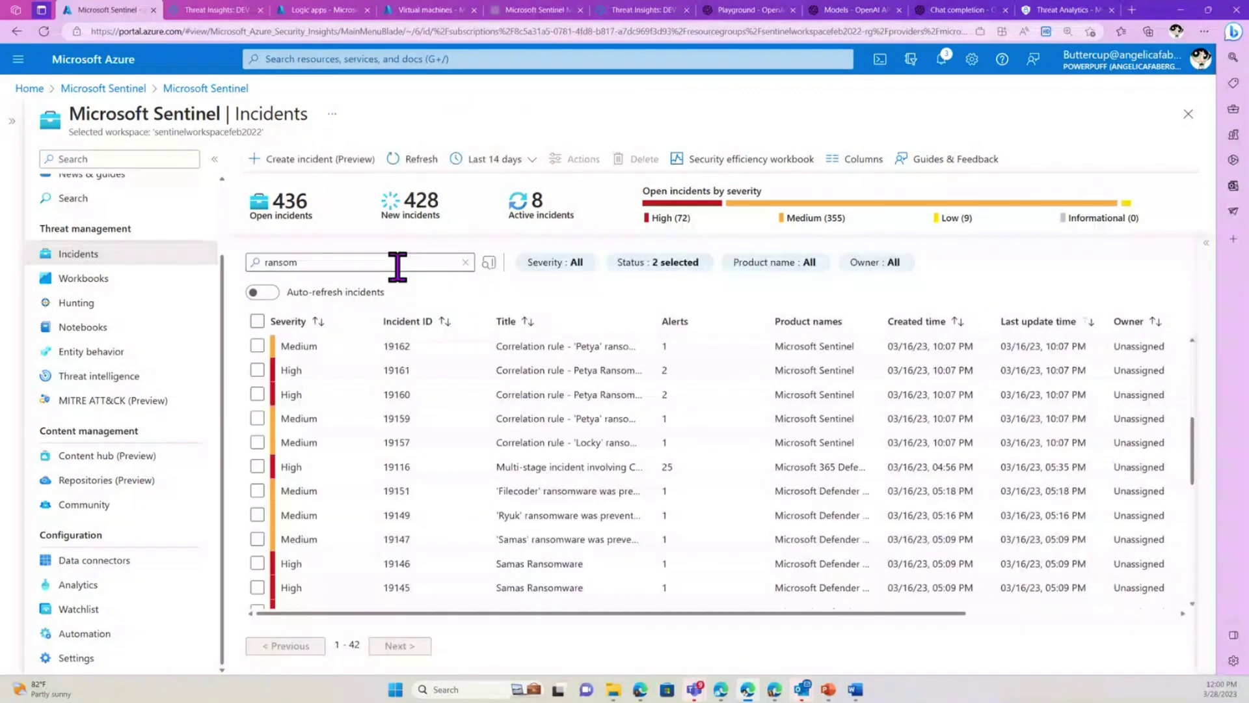
Select the multi-stage incident involving credential access (ID 19116) and review its evidence, entities, tactics, tags and comments
left_click(521, 467)
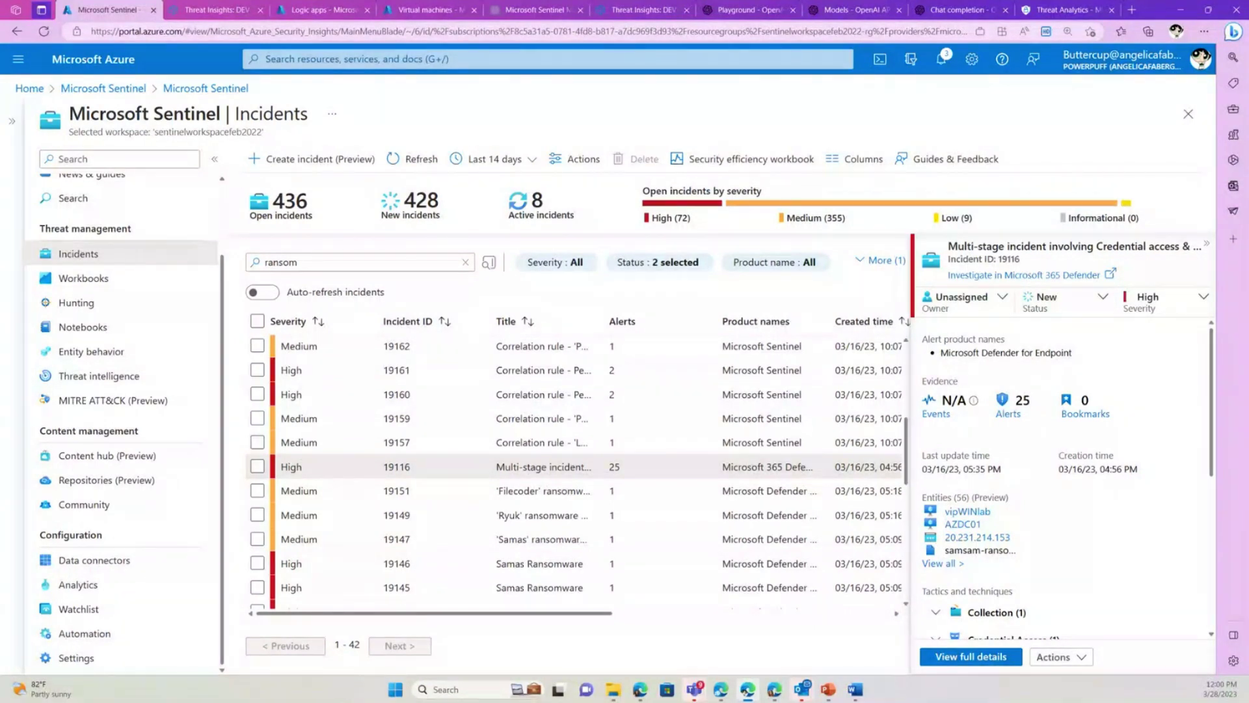
scroll(1037, 455, "down", 5)
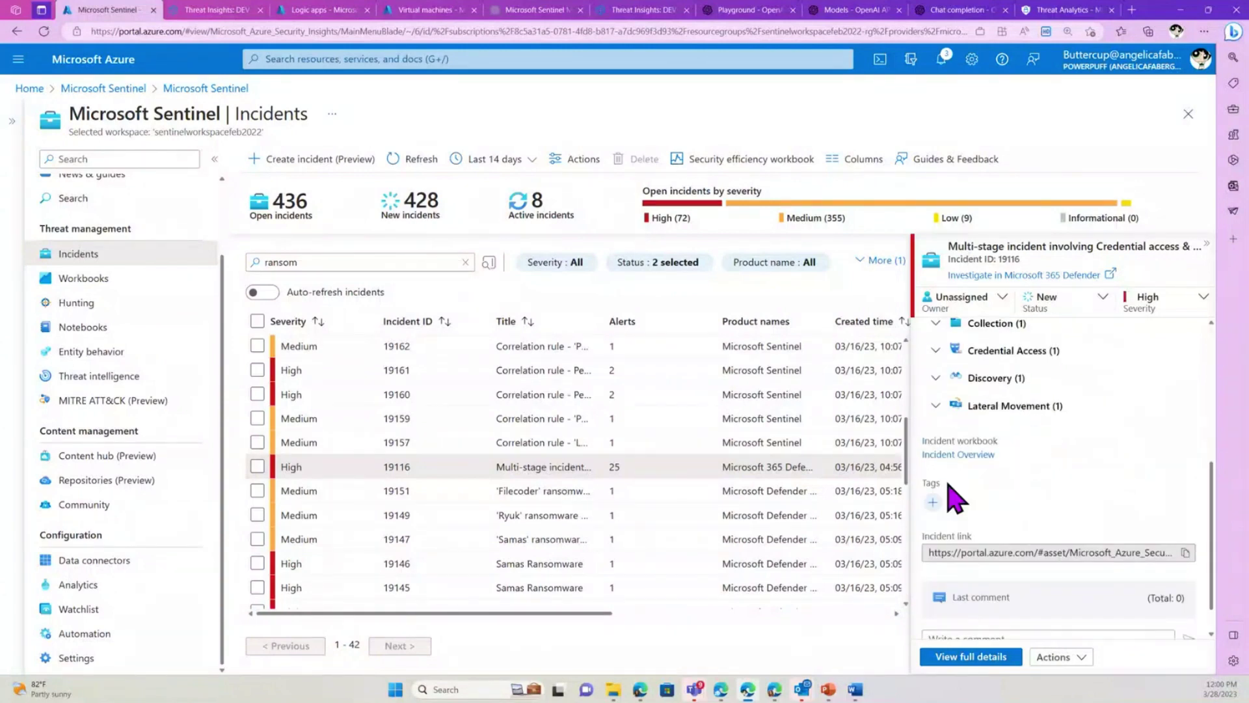
scroll(1016, 502, "up", 4)
scroll(1016, 501, "down", 5)
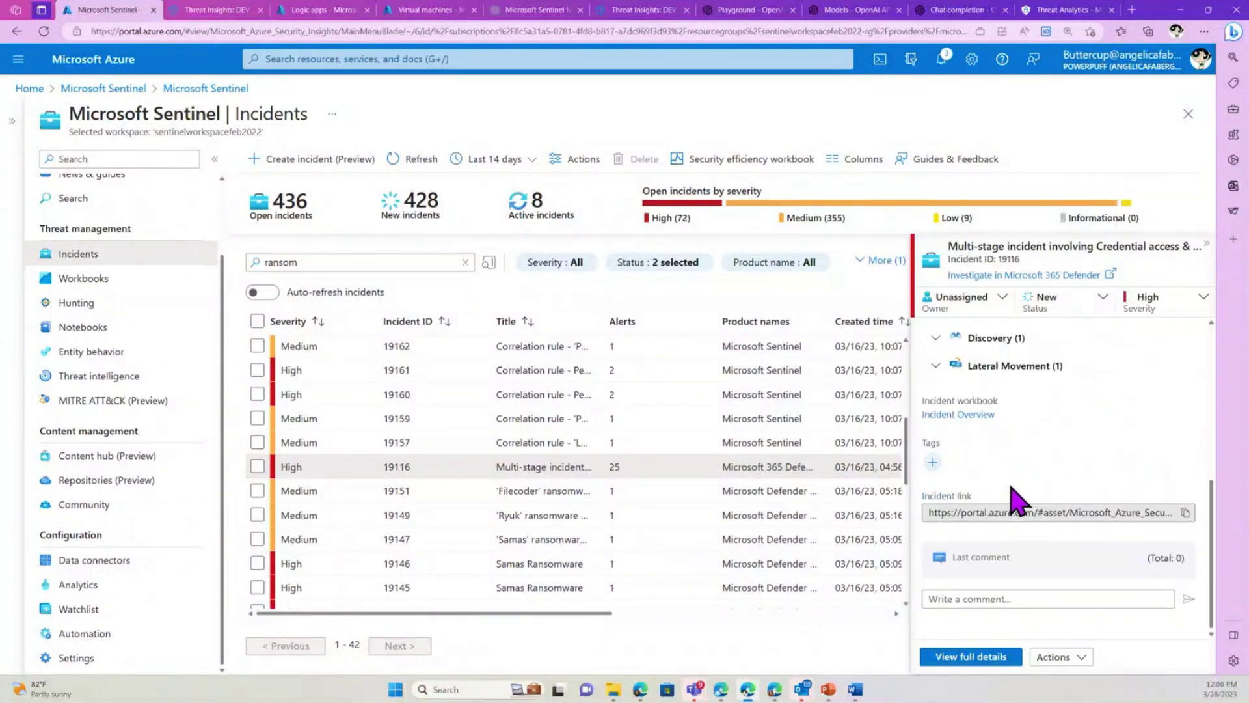
scroll(1011, 487, "up", 5)
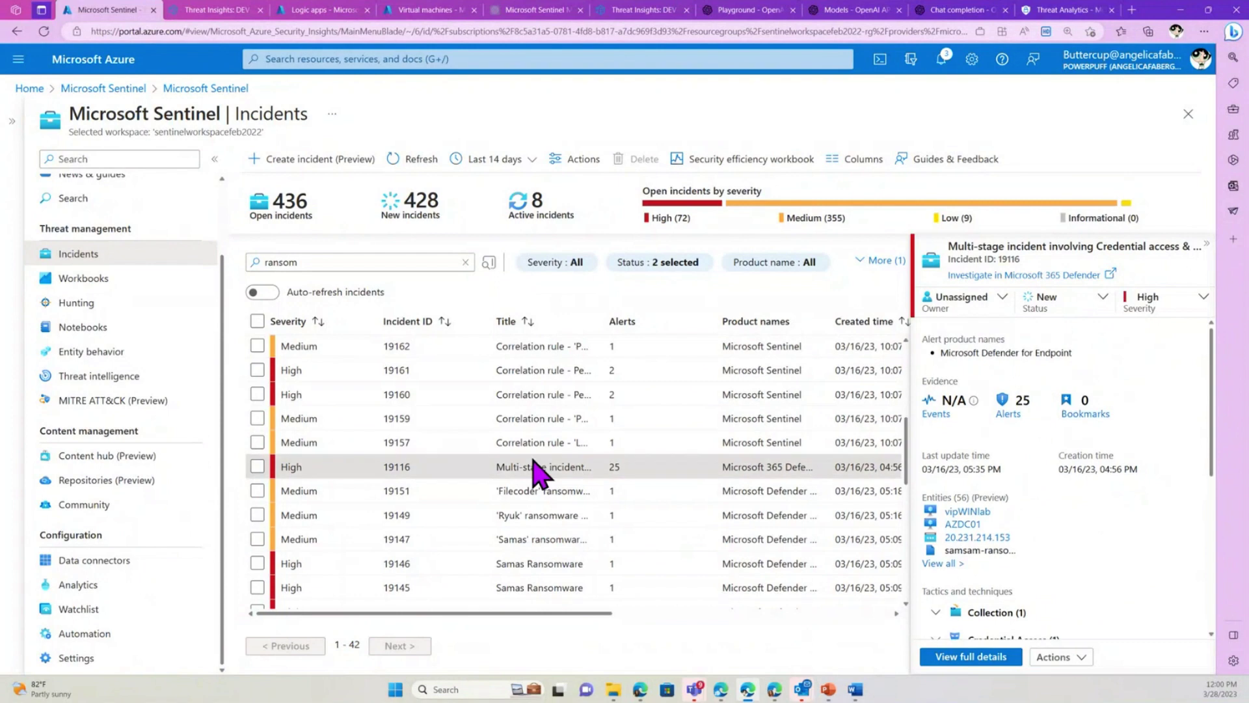
Open the active analytics rules and clear the existing "threat" search
left_click(78, 584)
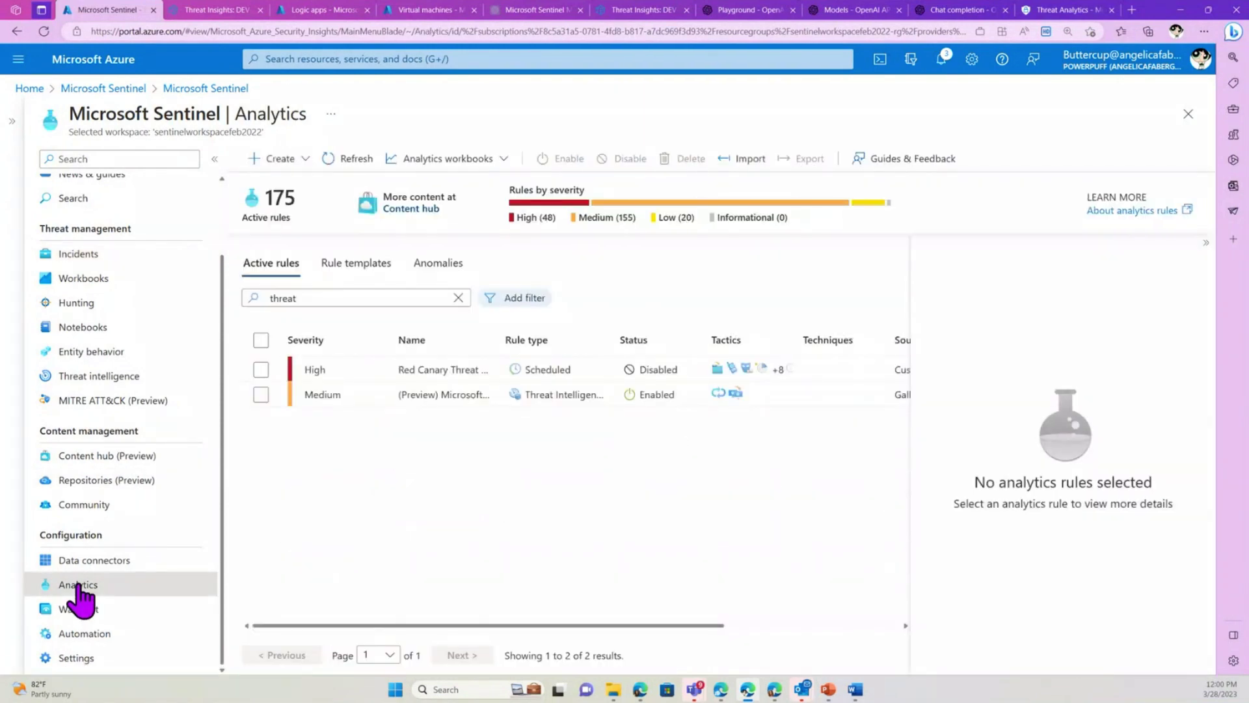
left_click(459, 297)
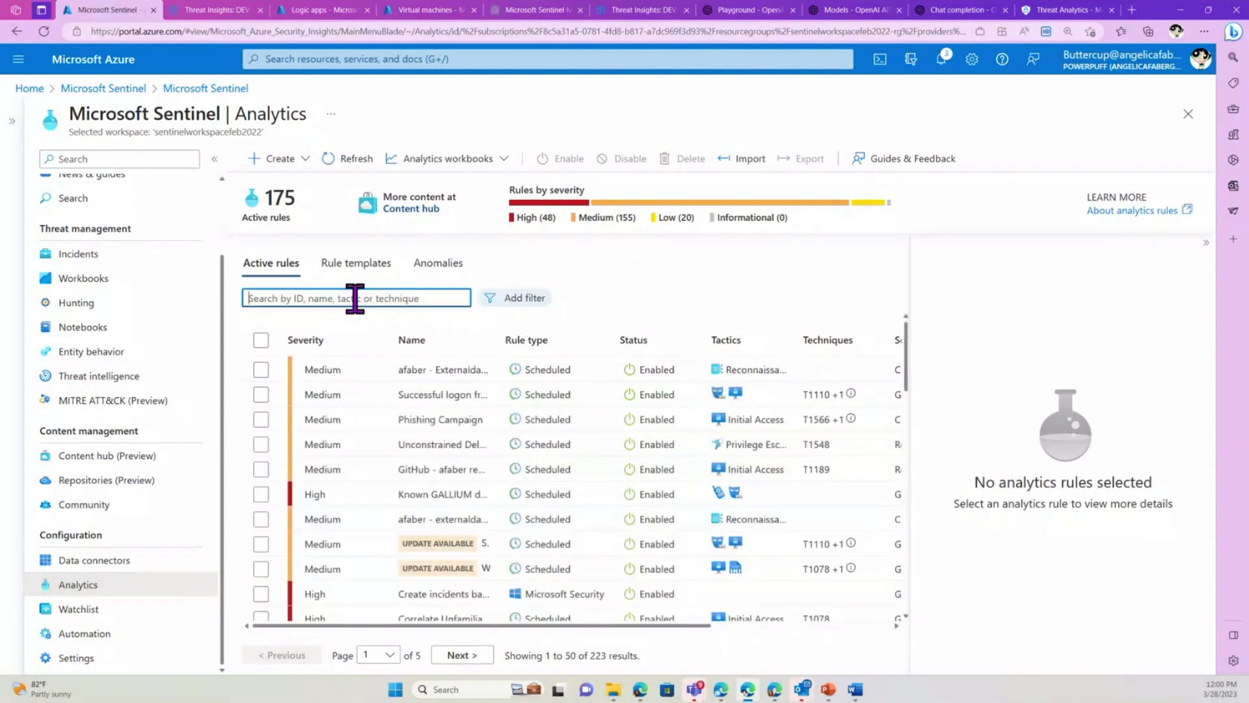
type("fus")
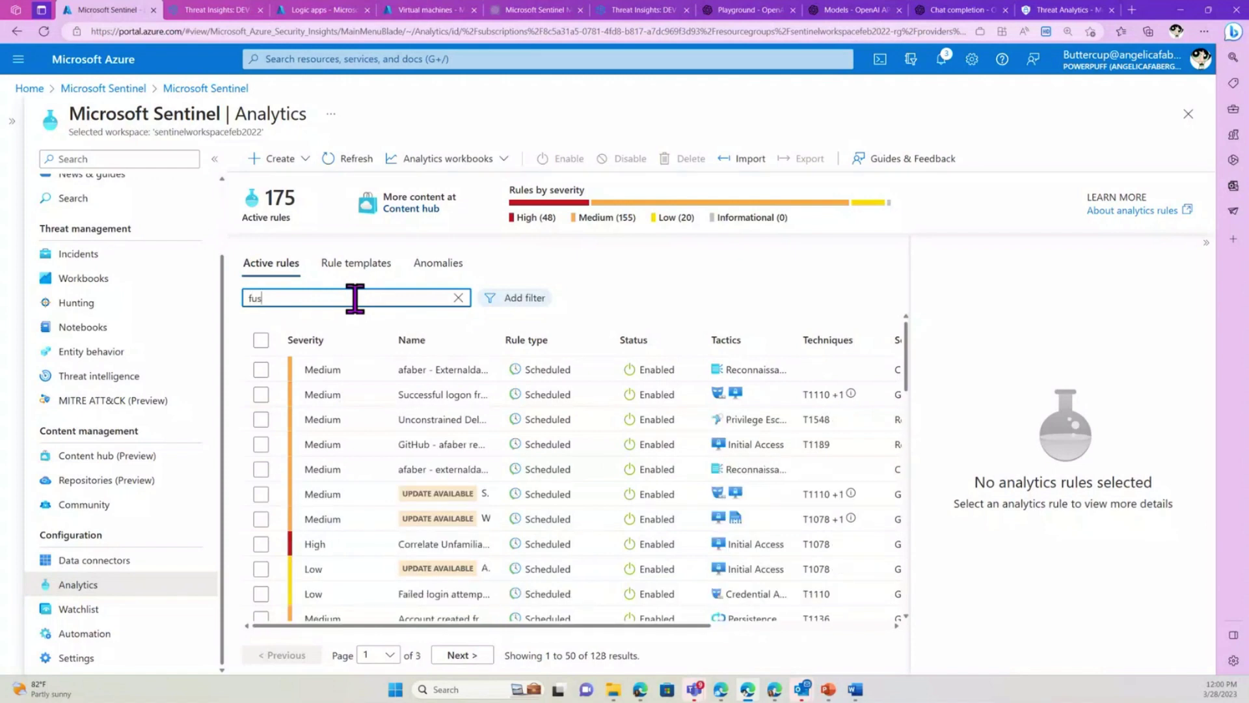
key("BackSpace")
key("BackSpace")
key("BackSpace")
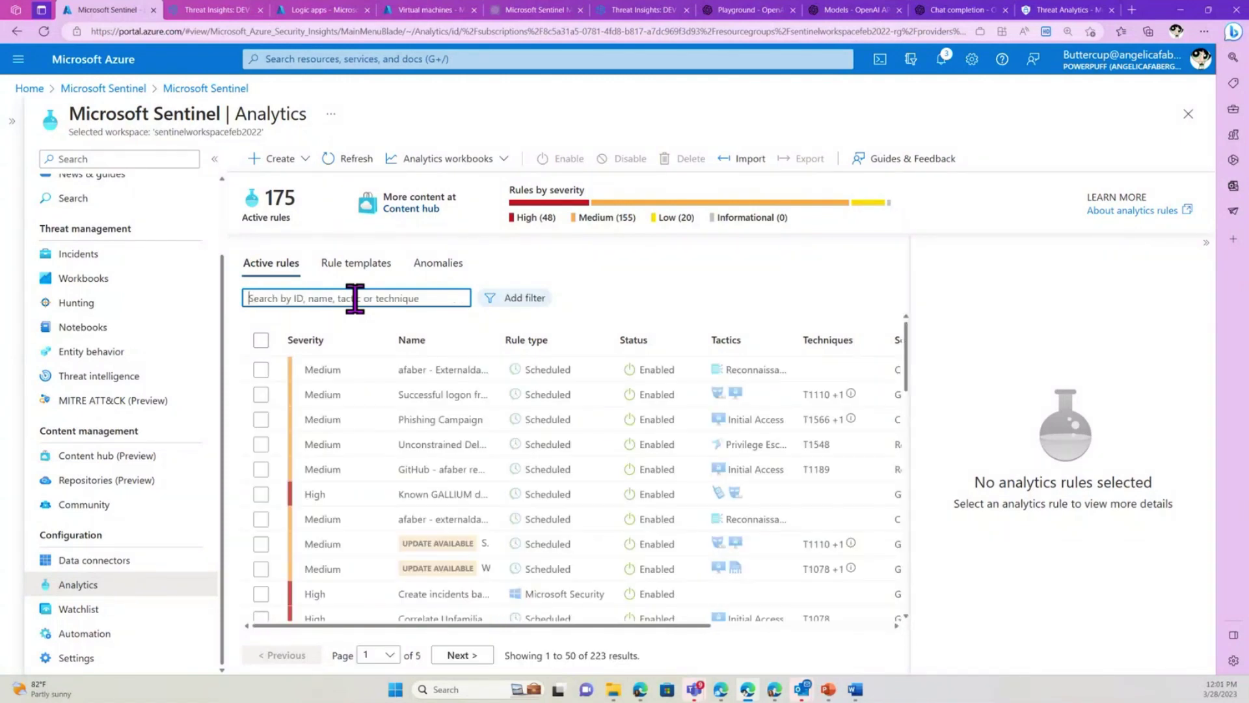
type("mul")
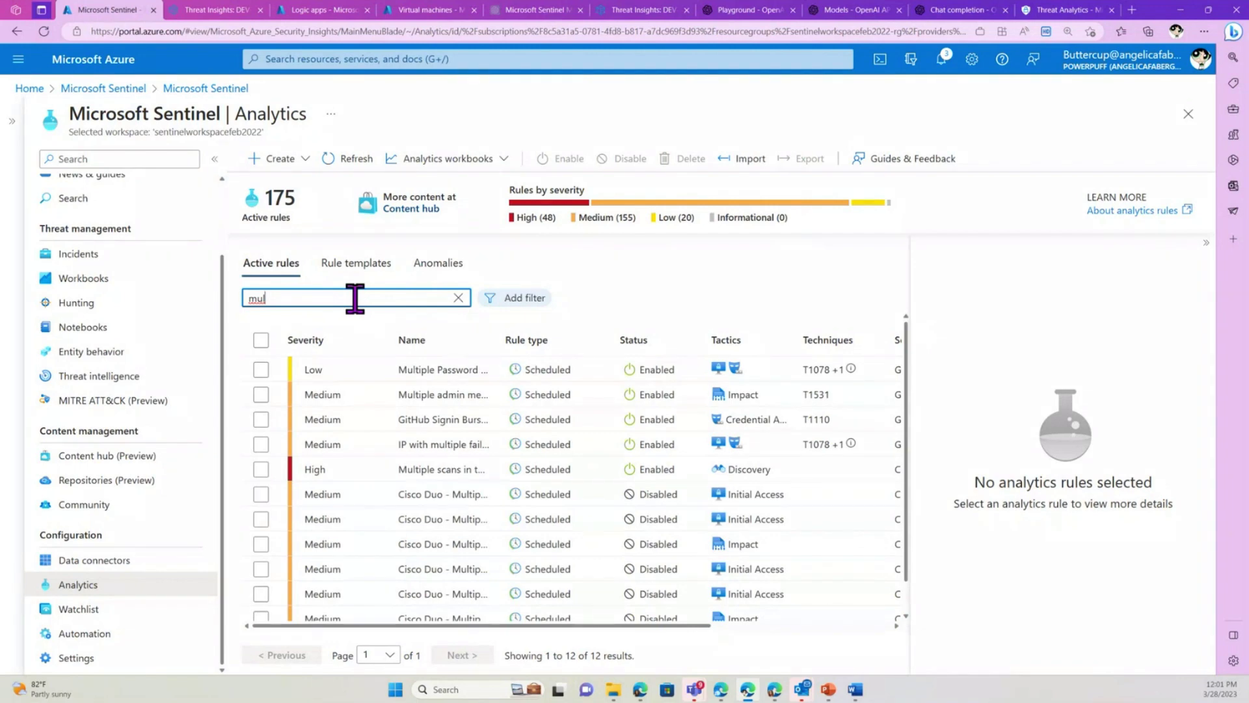
key("BackSpace")
key("BackSpace")
key("BackSpace")
Filter the active analytics rules by the Fusion rule type
left_click(514, 299)
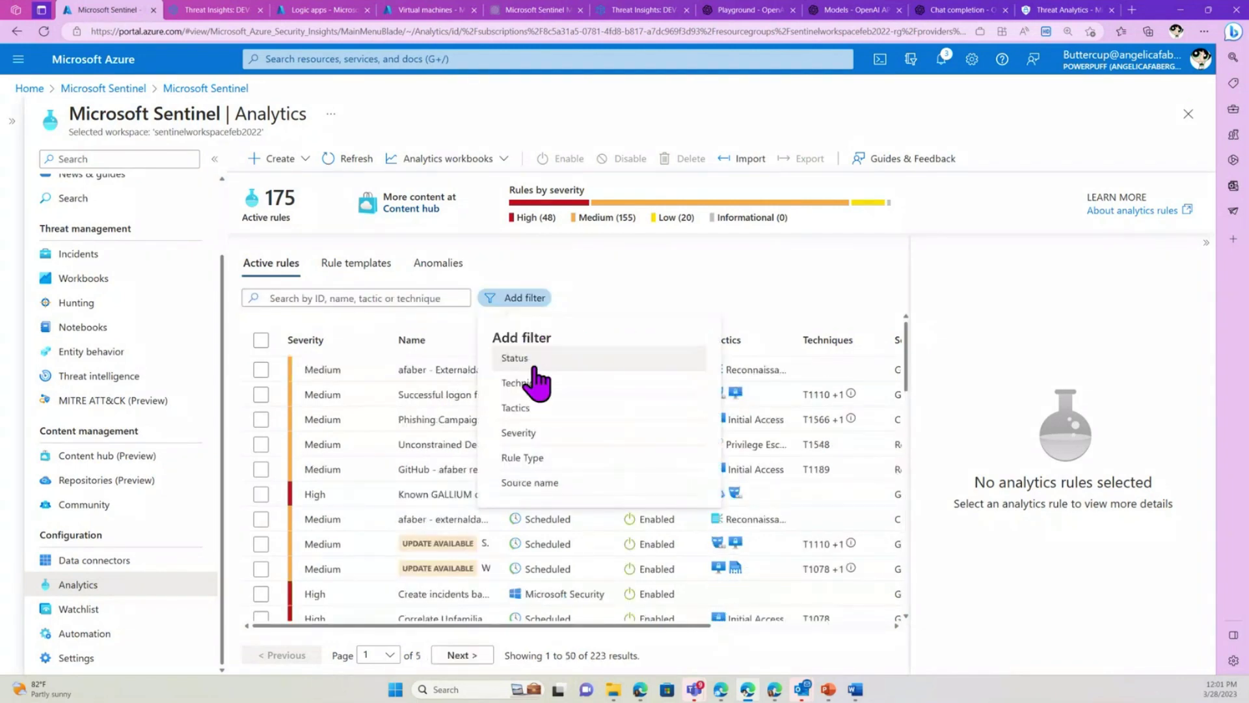
left_click(528, 459)
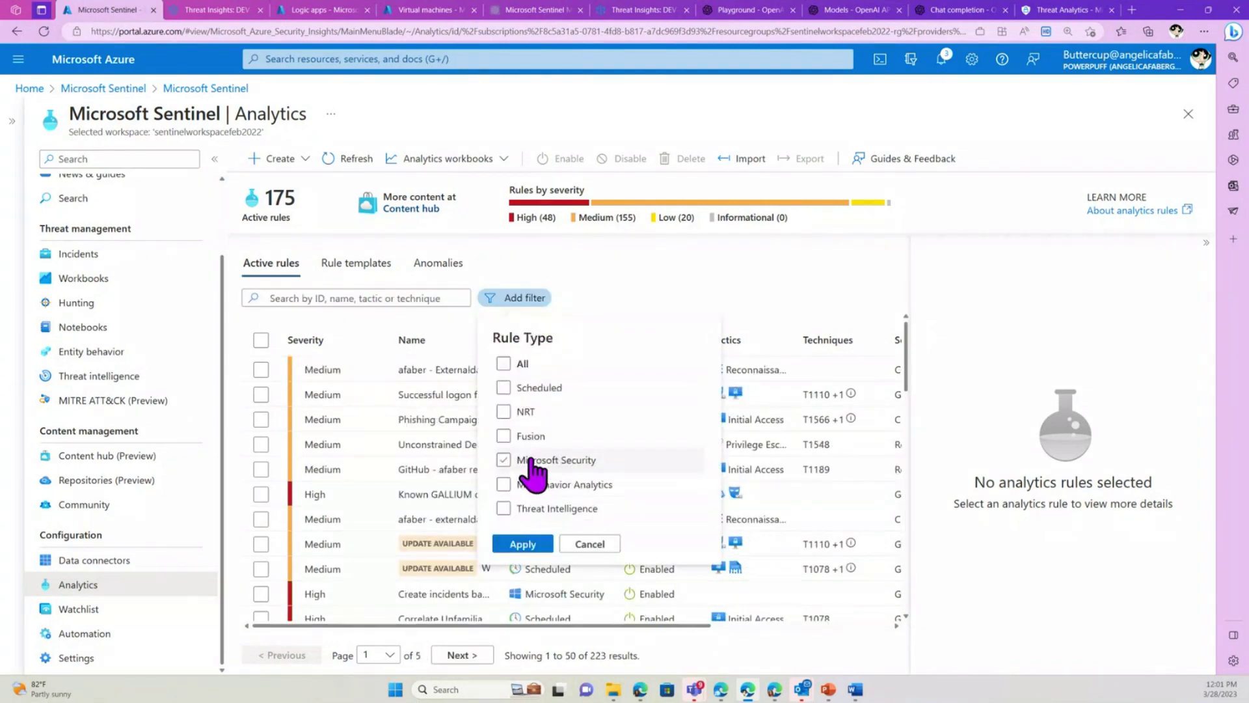
left_click(503, 436)
left_click(523, 544)
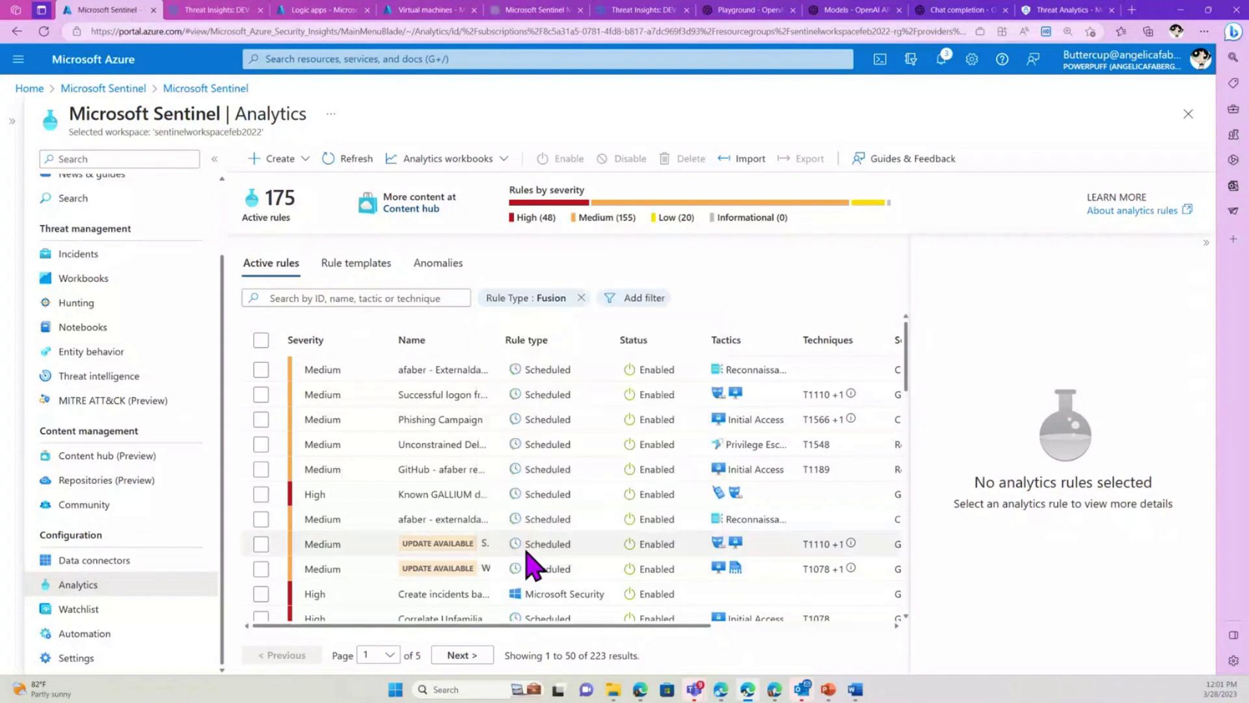
Select the Advanced Multistage Attack Detection rule and read its description, covering Fusion detections, recommended data connectors and scheduled analytics rule requirements
left_click(456, 376)
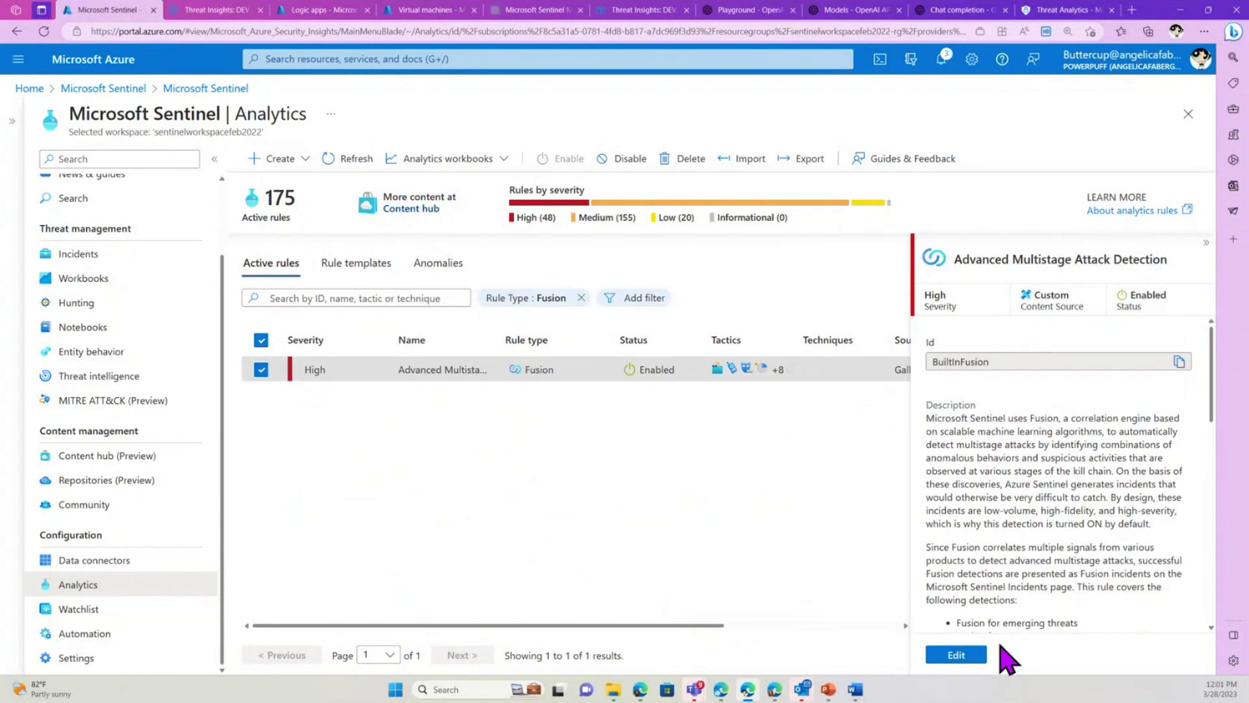
scroll(1078, 521, "down", 3)
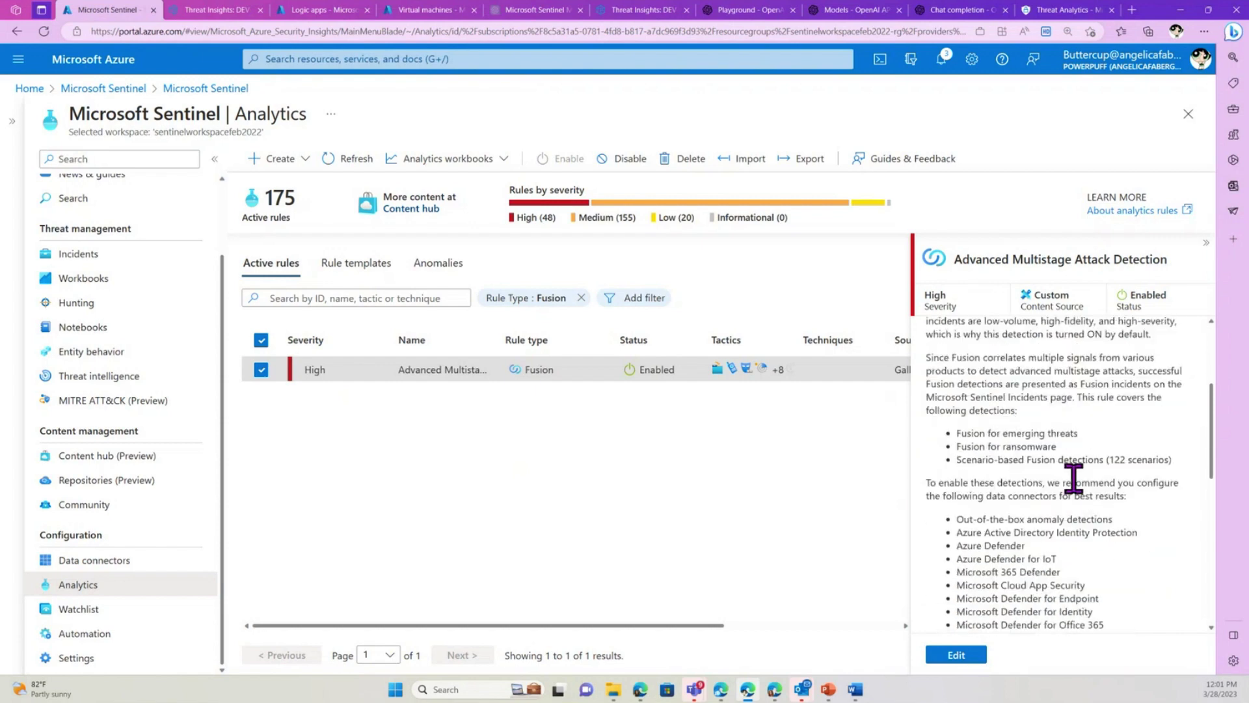
left_click_drag(1063, 460, 1145, 459)
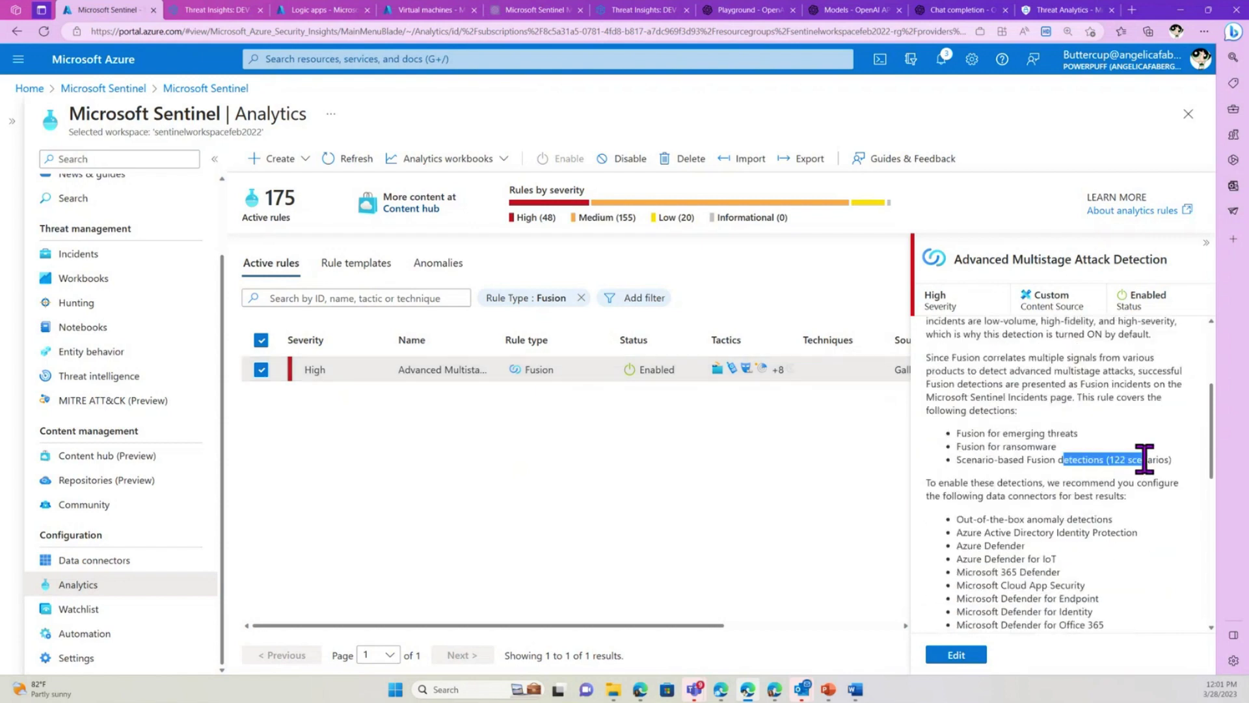
left_click(1147, 459)
scroll(1118, 538, "down", 2)
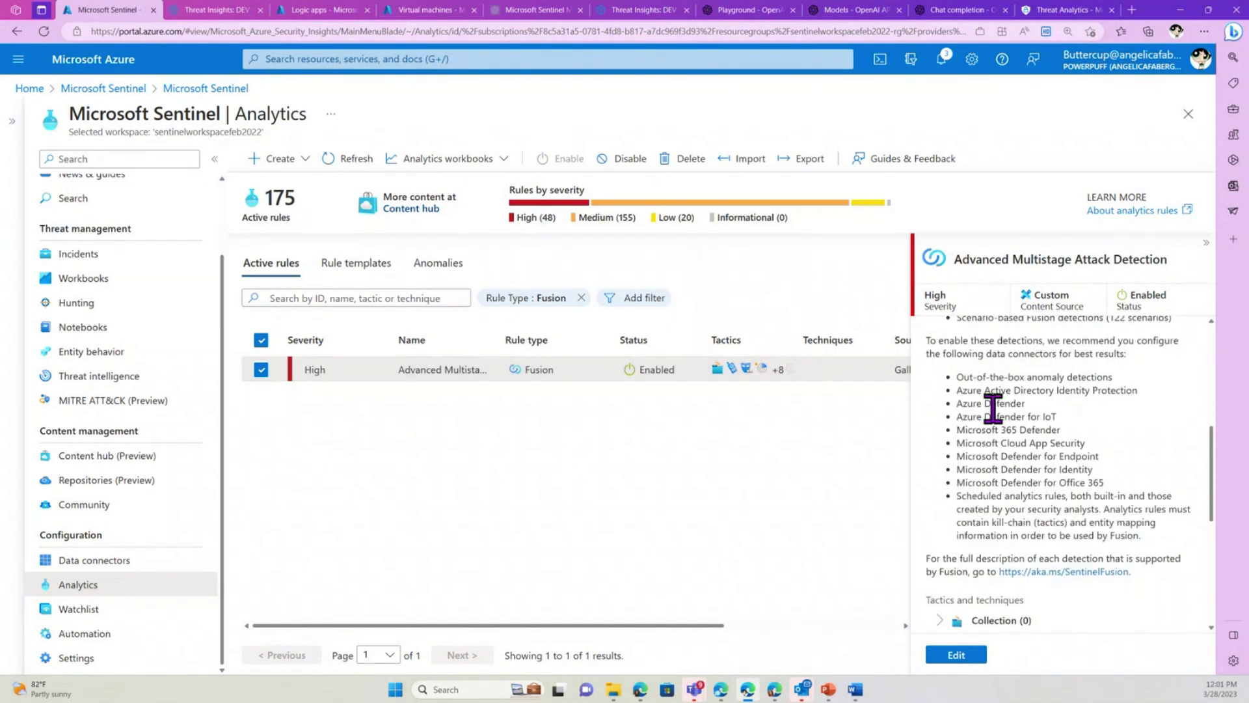
left_click_drag(955, 377, 1082, 498)
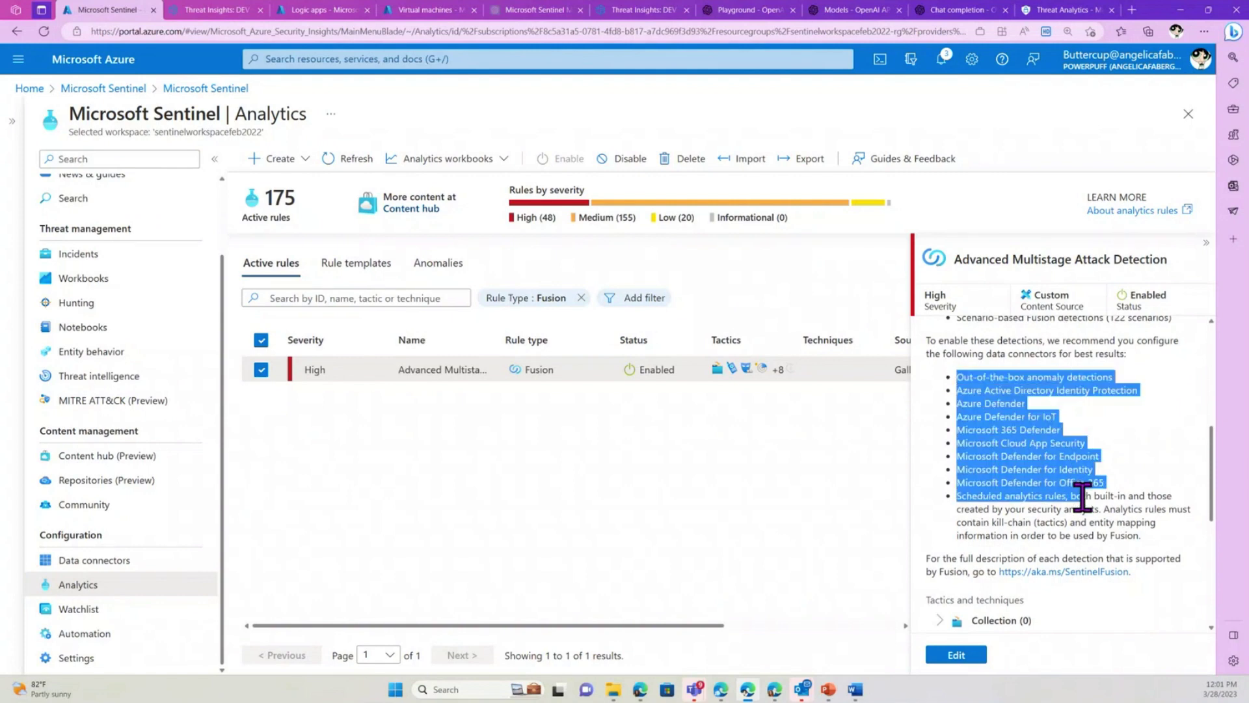
left_click(1032, 510)
left_click_drag(956, 496, 1115, 522)
left_click(1037, 522)
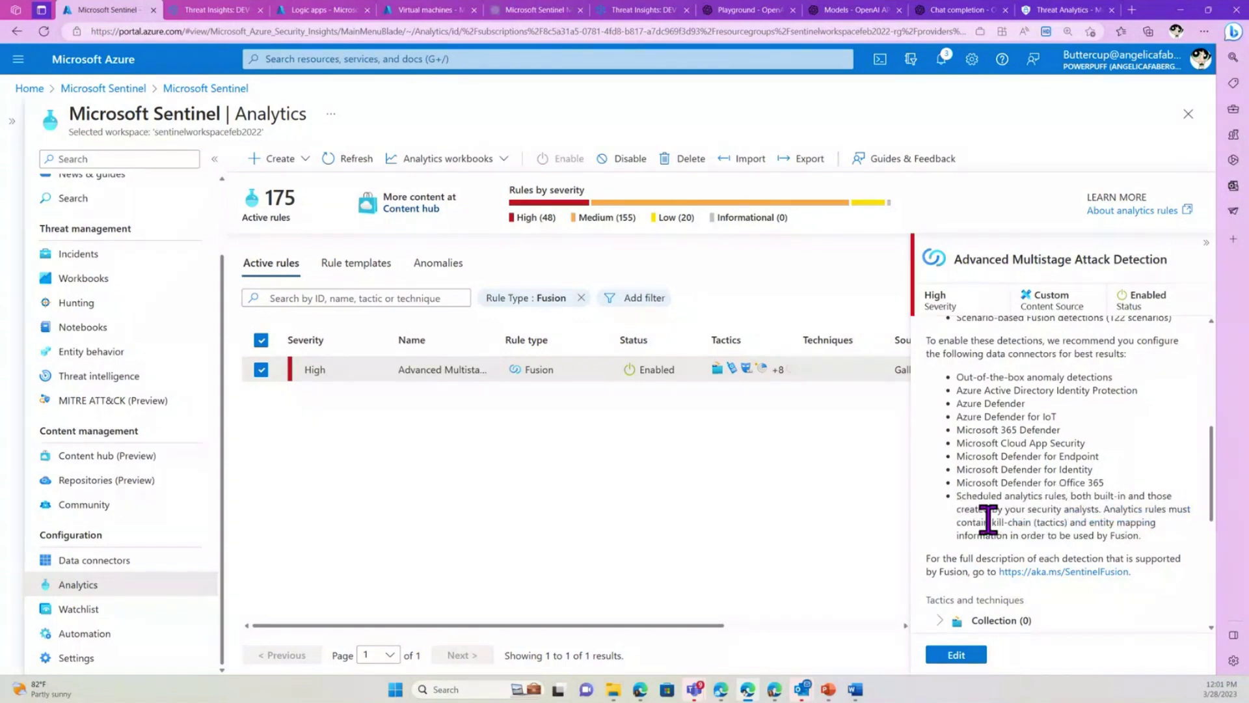
Finish reading the Advanced Multistage Attack Detection description, open the rule for editing and examine its Fusion source signals
left_click_drag(989, 522, 1066, 522)
left_click(1073, 521)
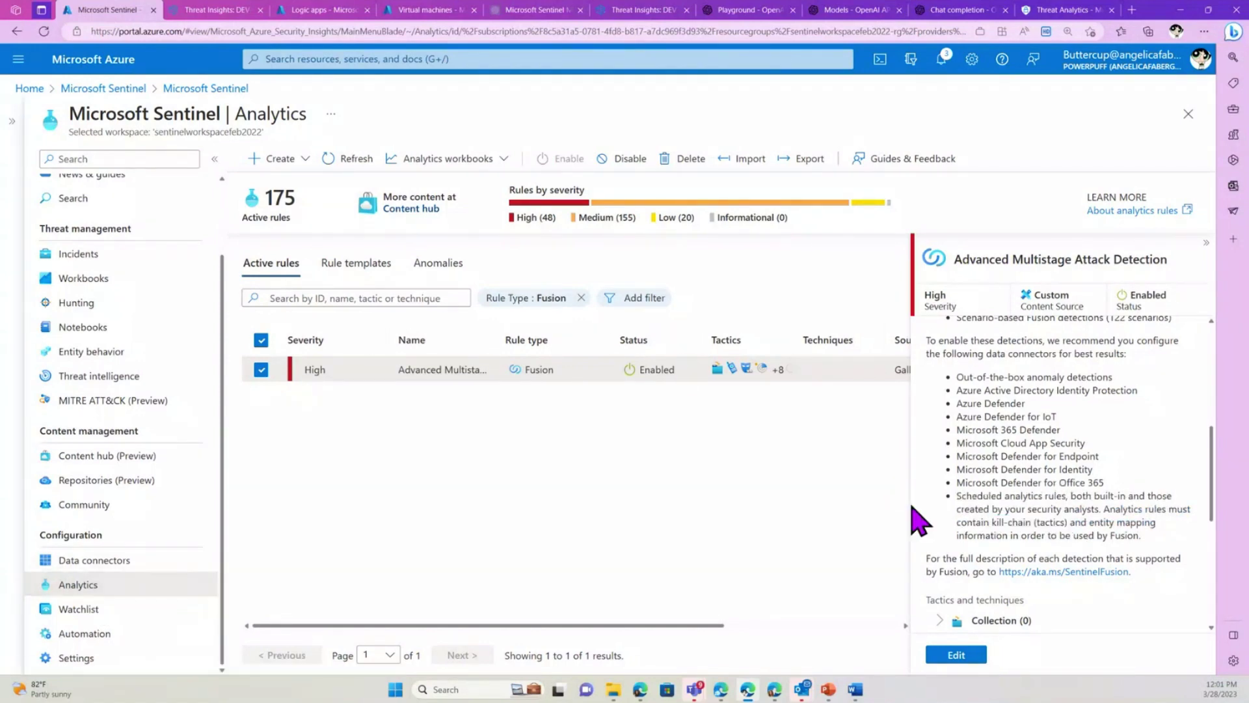
scroll(1005, 511, "down", 3)
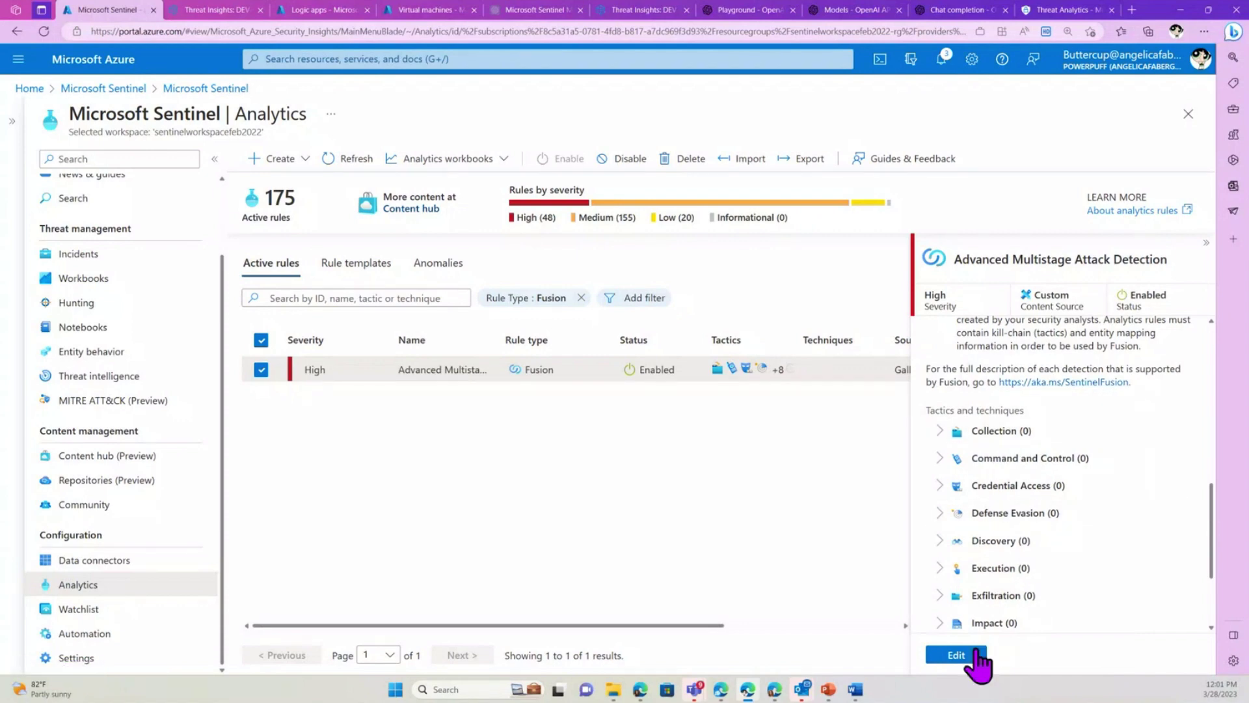
left_click(976, 654)
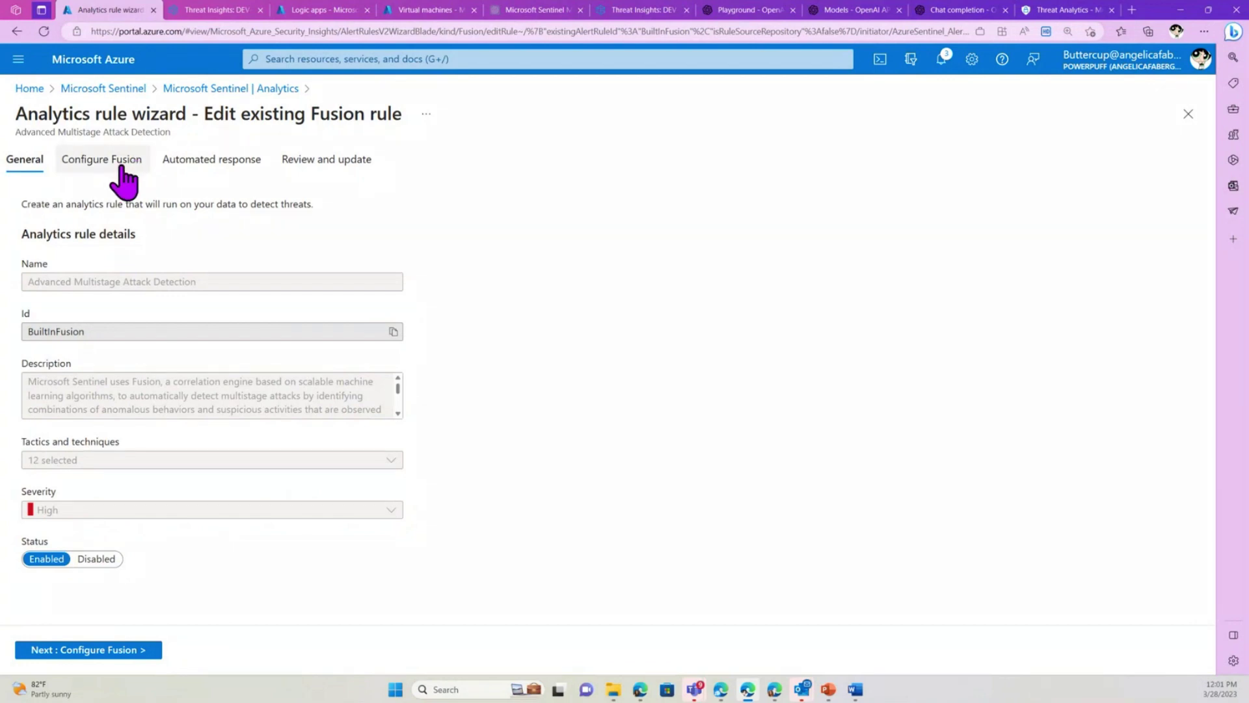
left_click(86, 164)
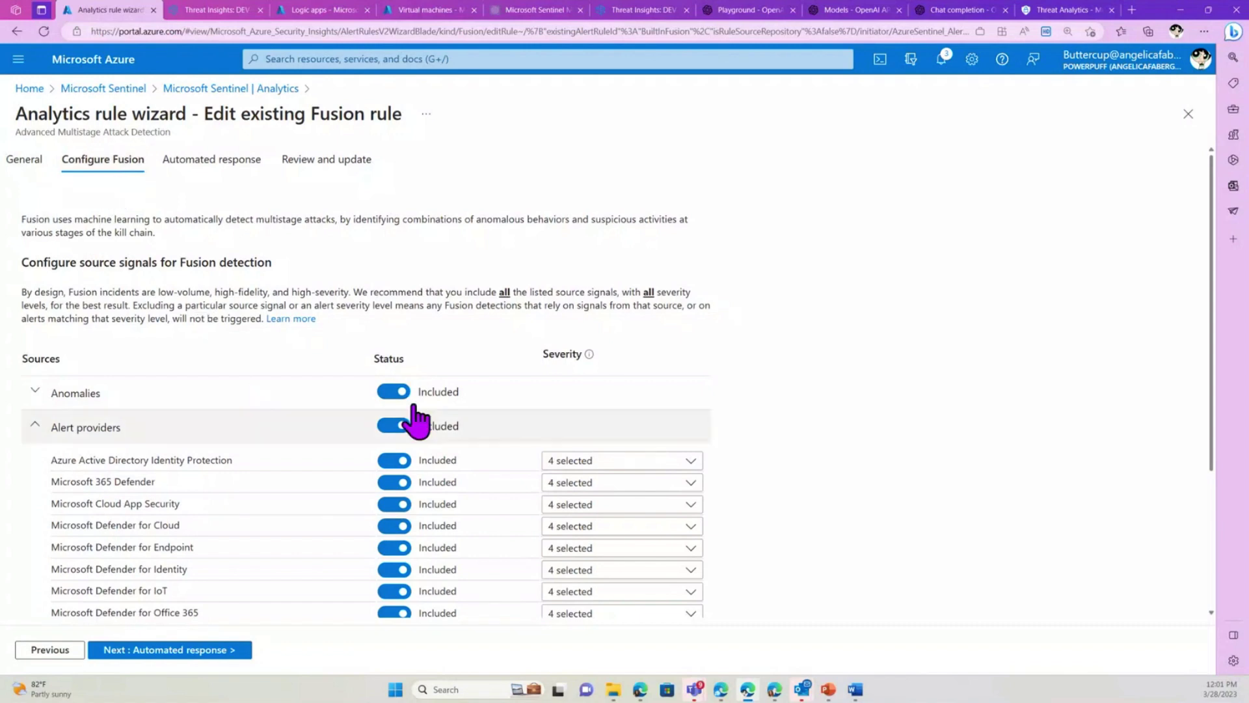
scroll(432, 447, "down", 2)
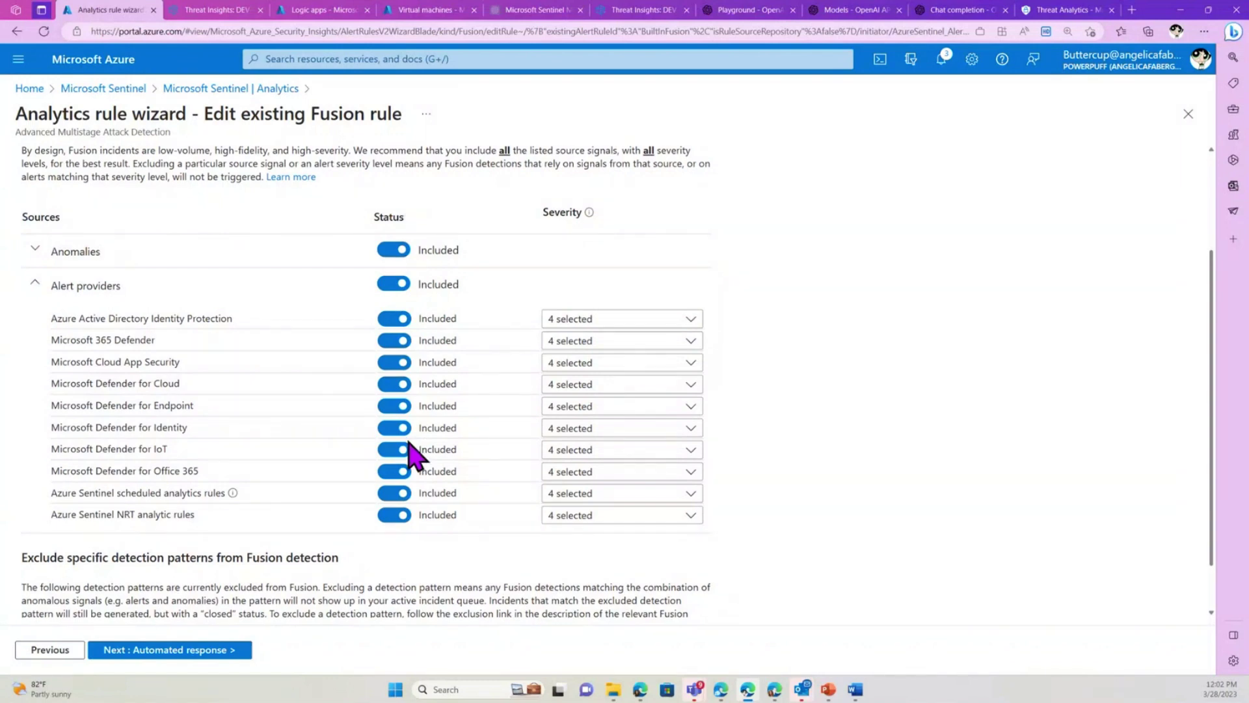
Check the severity options for Microsoft Defender for Identity and review the Azure Sentinel scheduled and NRT analytic rule sources
left_click(625, 430)
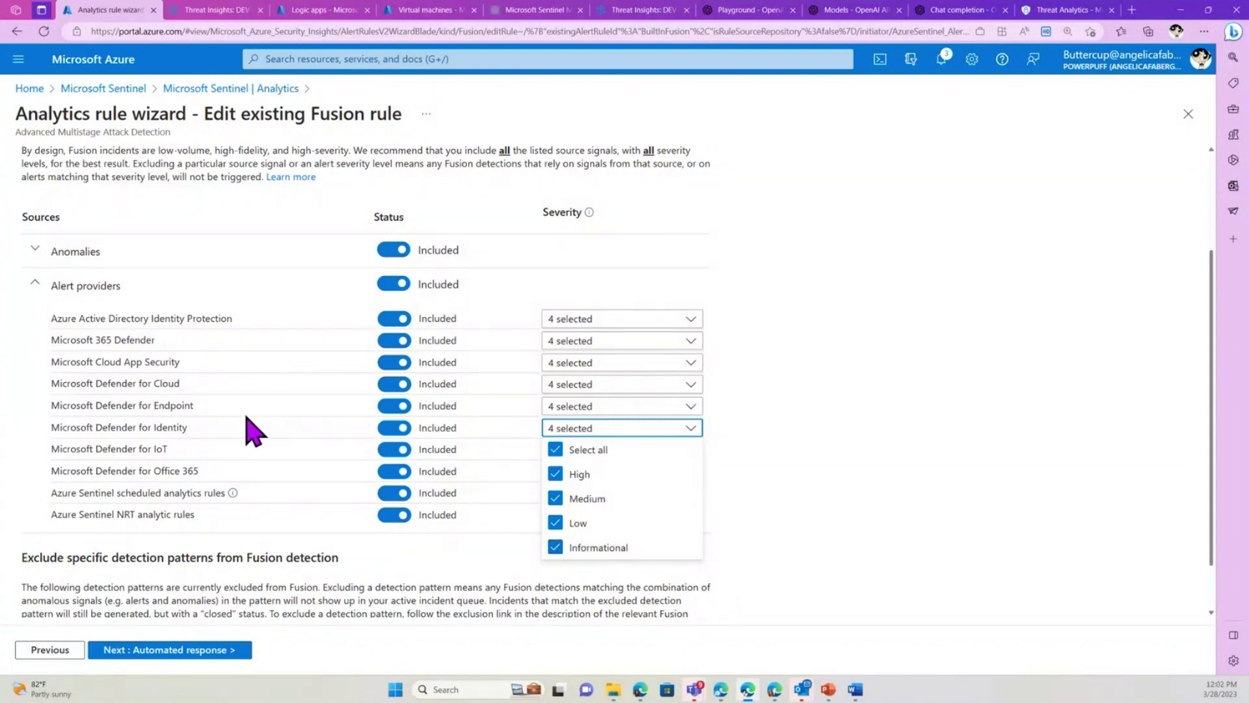
left_click(777, 337)
scroll(780, 339, "down", 1)
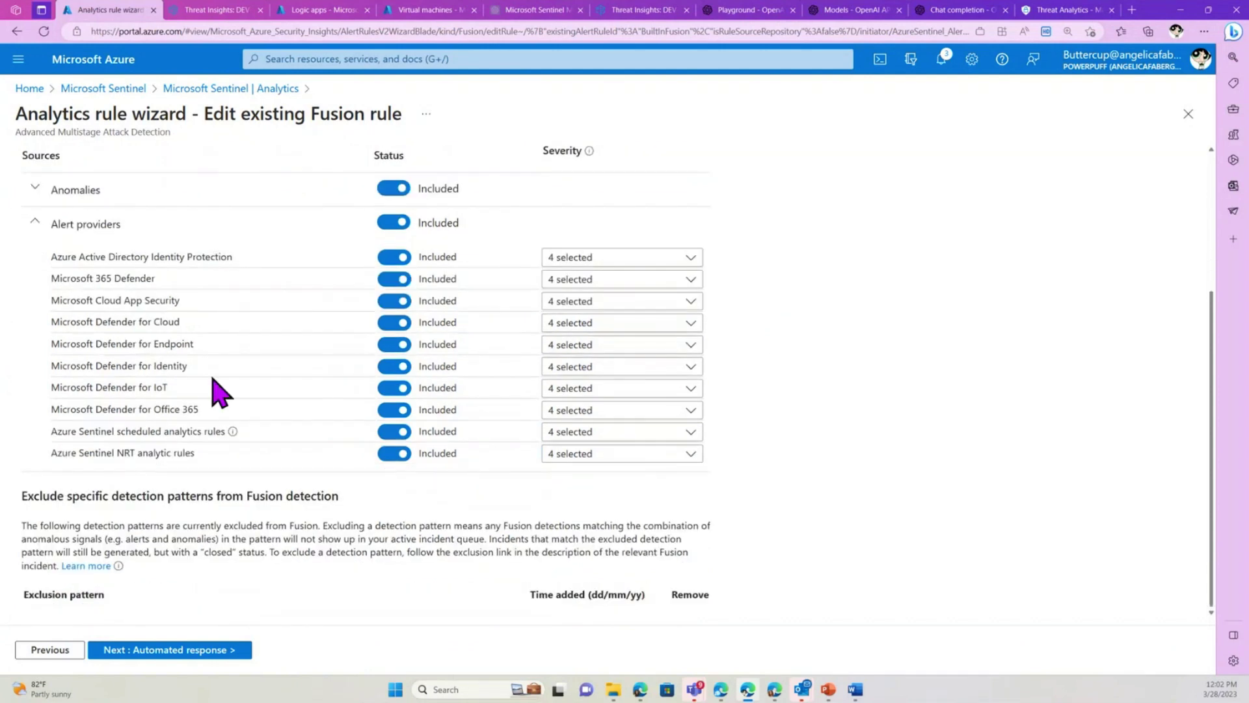
left_click_drag(76, 432, 216, 433)
left_click_drag(85, 454, 142, 454)
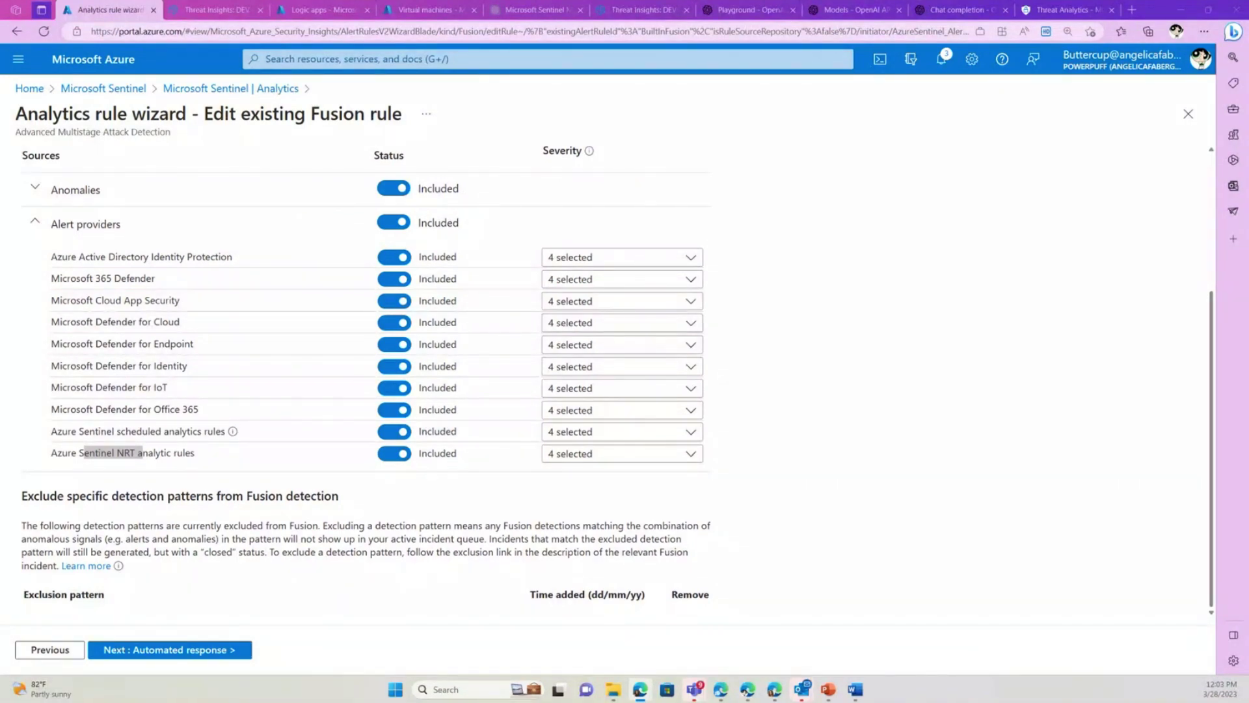
Switch to the Sentinel window for the cybersecuritysoc workspace, maximize it and search its incidents for "crypto"
left_click_drag(0, 55, 229, 54)
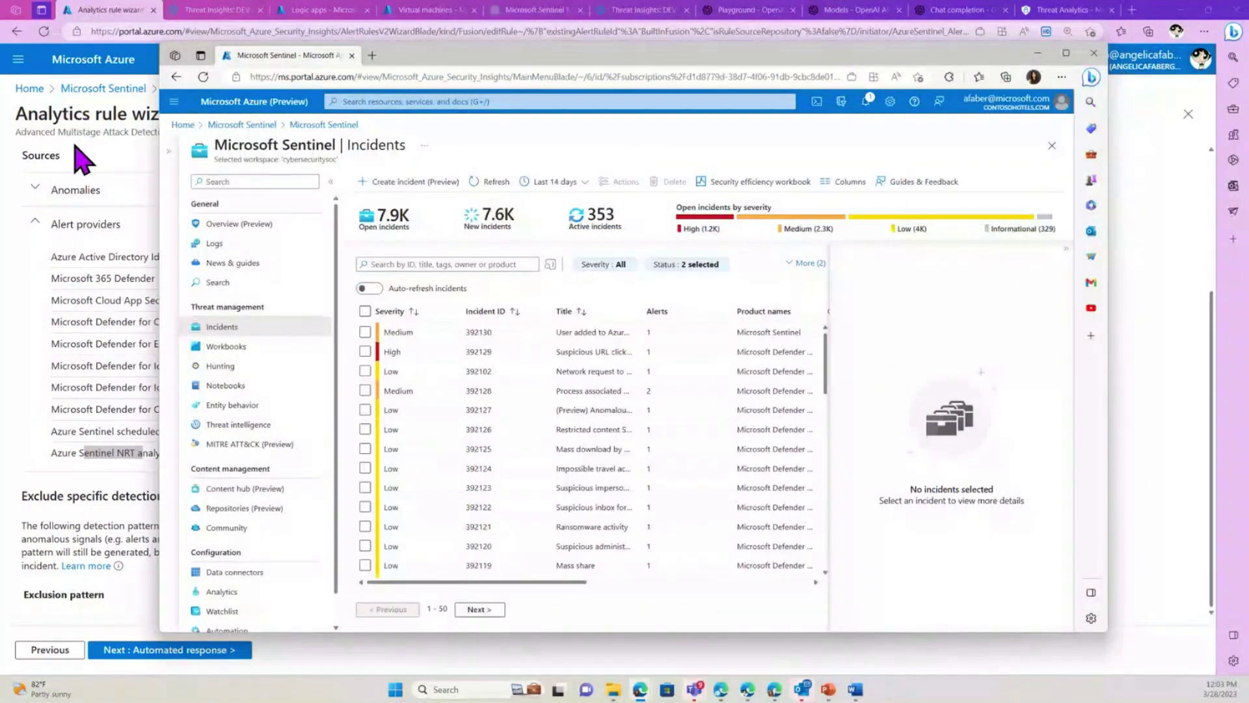
left_click(1066, 52)
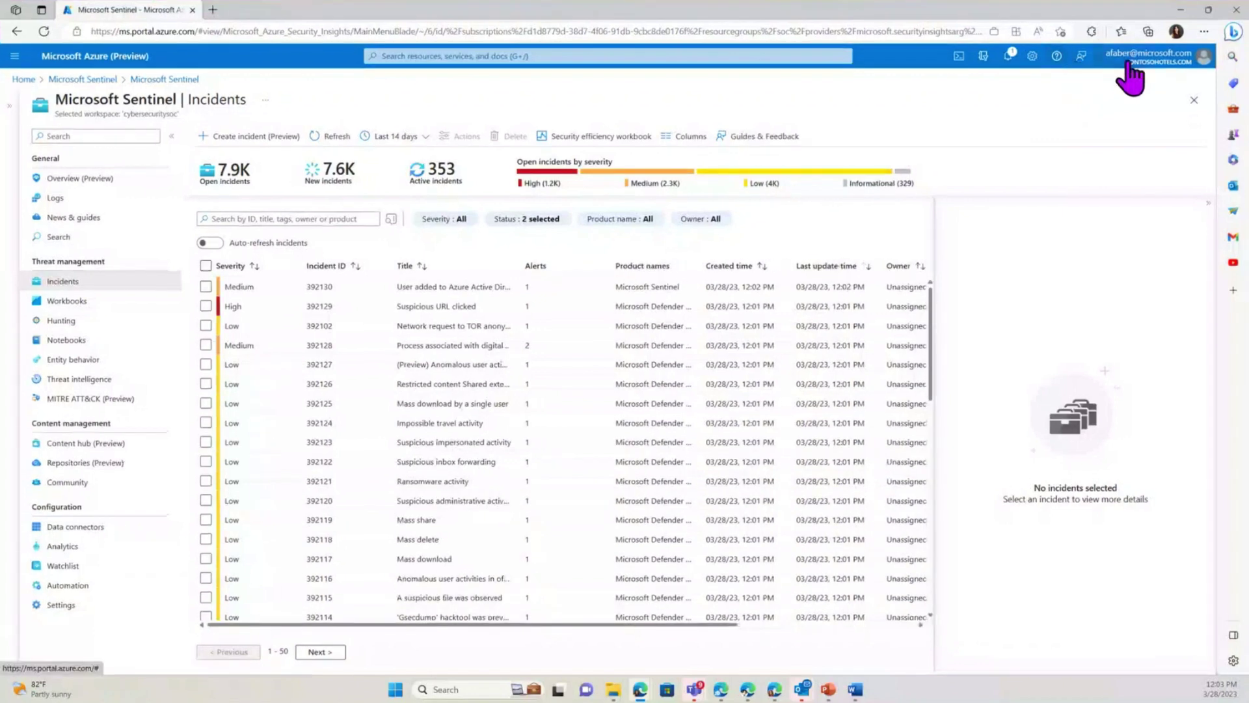
left_click(270, 222)
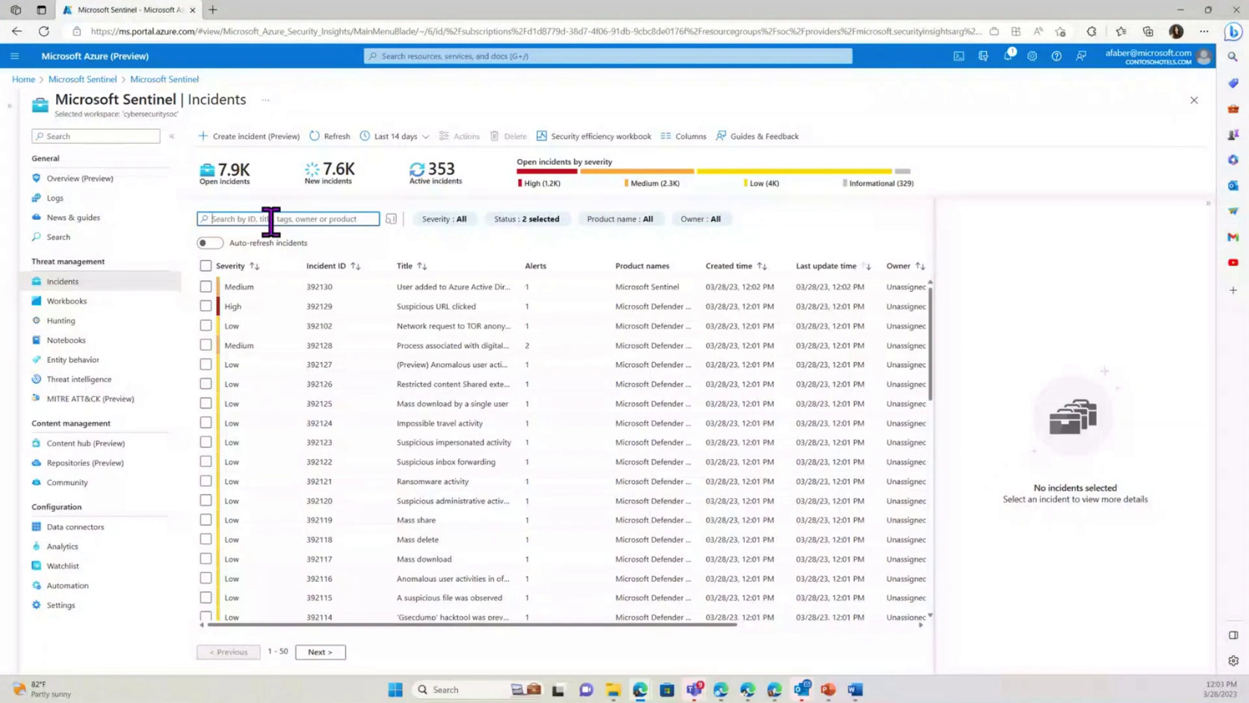
type("crypto")
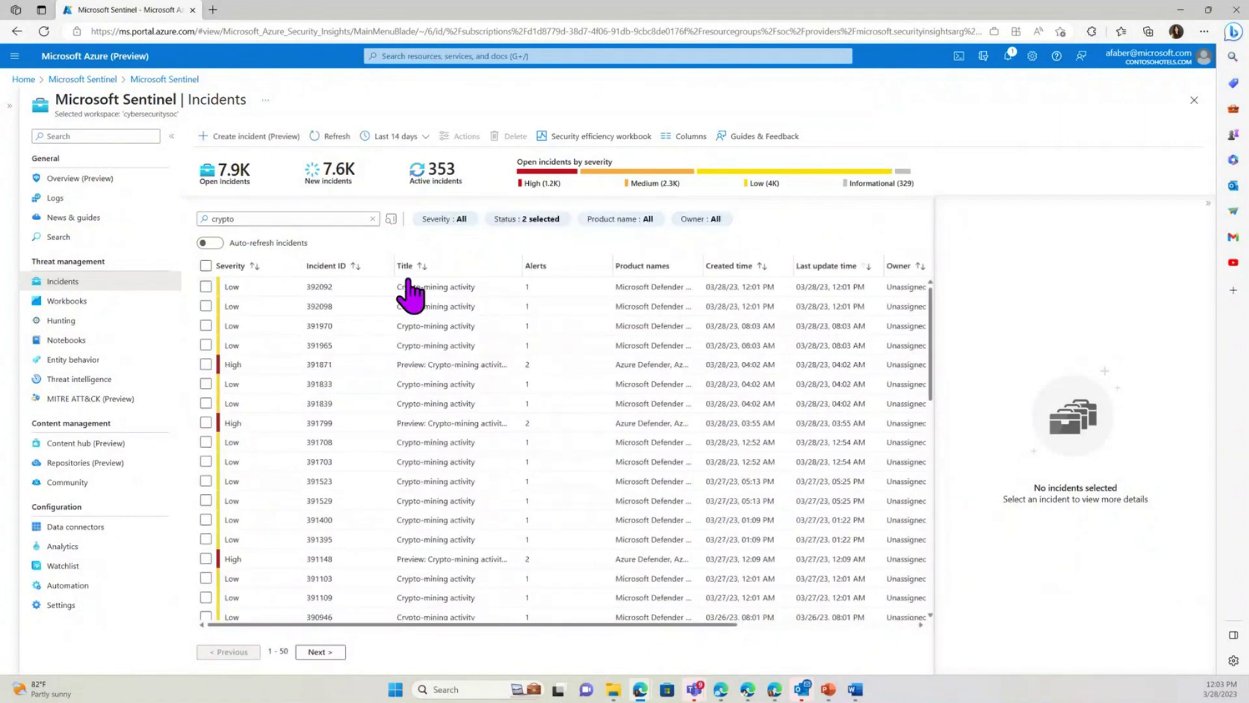
Select the high-severity crypto-mining incident 391871 and read its full Fusion description through to the detection pattern exclusion section
left_click(435, 363)
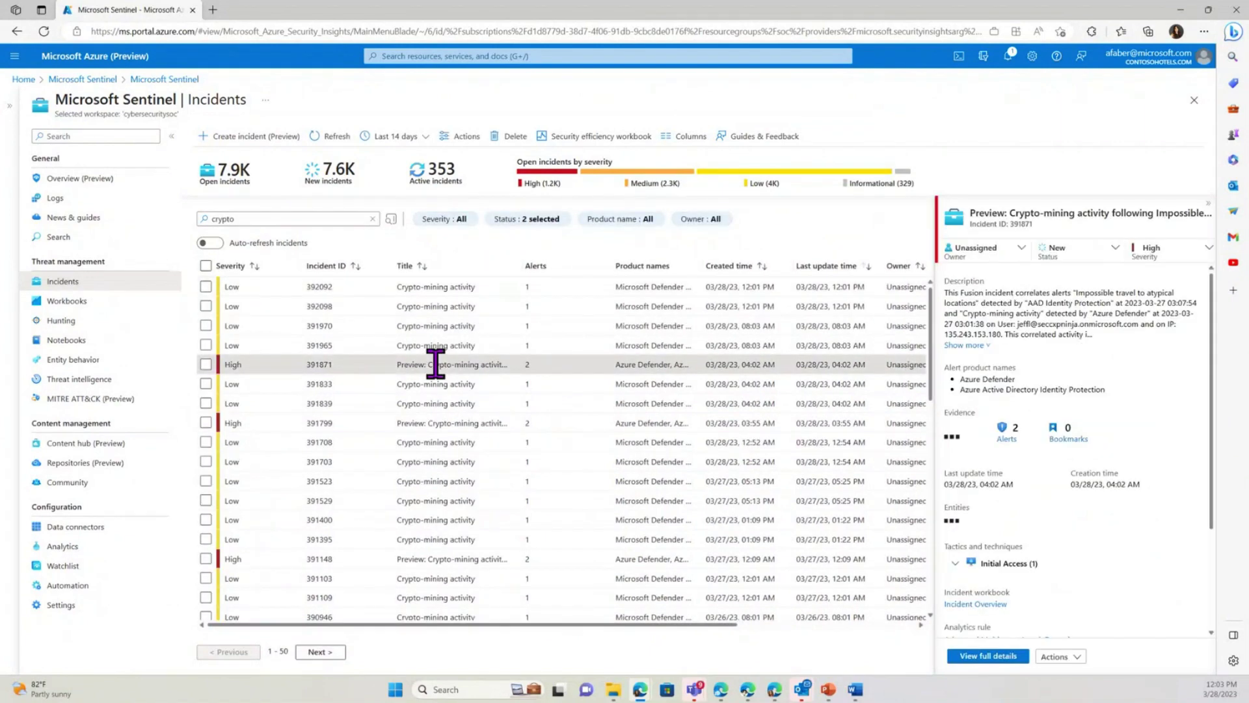
left_click(984, 346)
scroll(1024, 398, "down", 4)
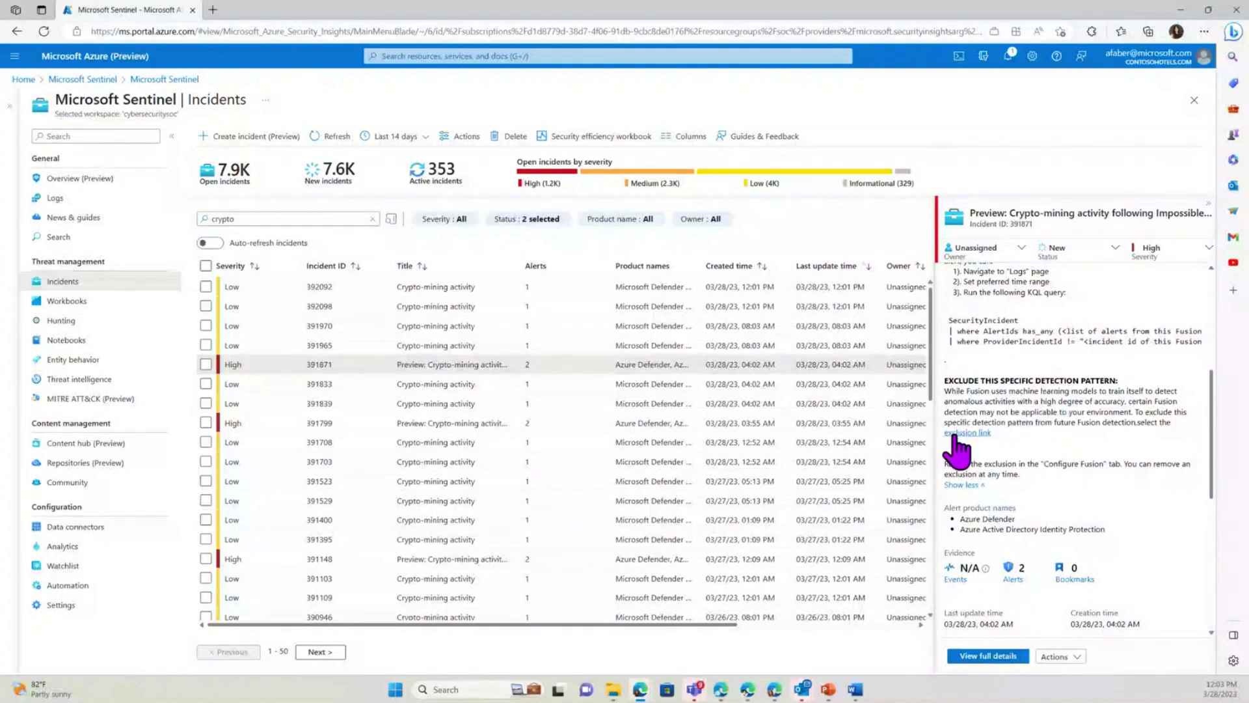
scroll(1101, 391, "up", 4)
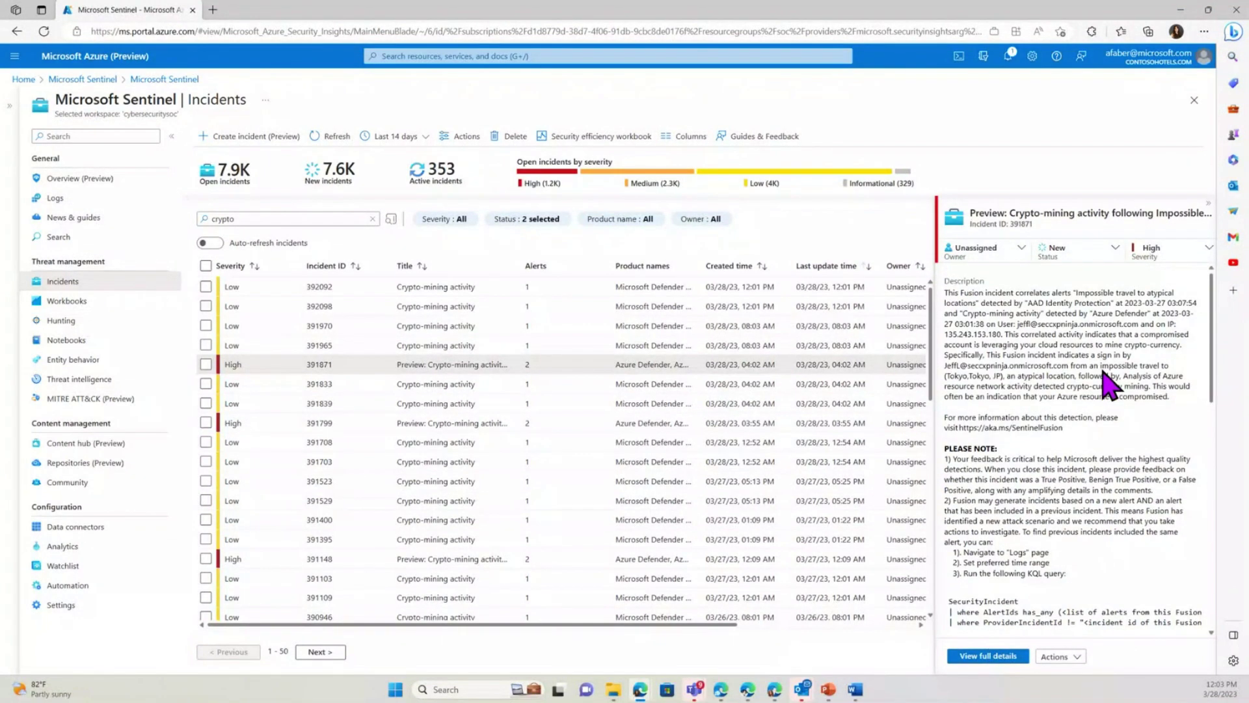
scroll(1067, 449, "down", 2)
scroll(1061, 436, "down", 2)
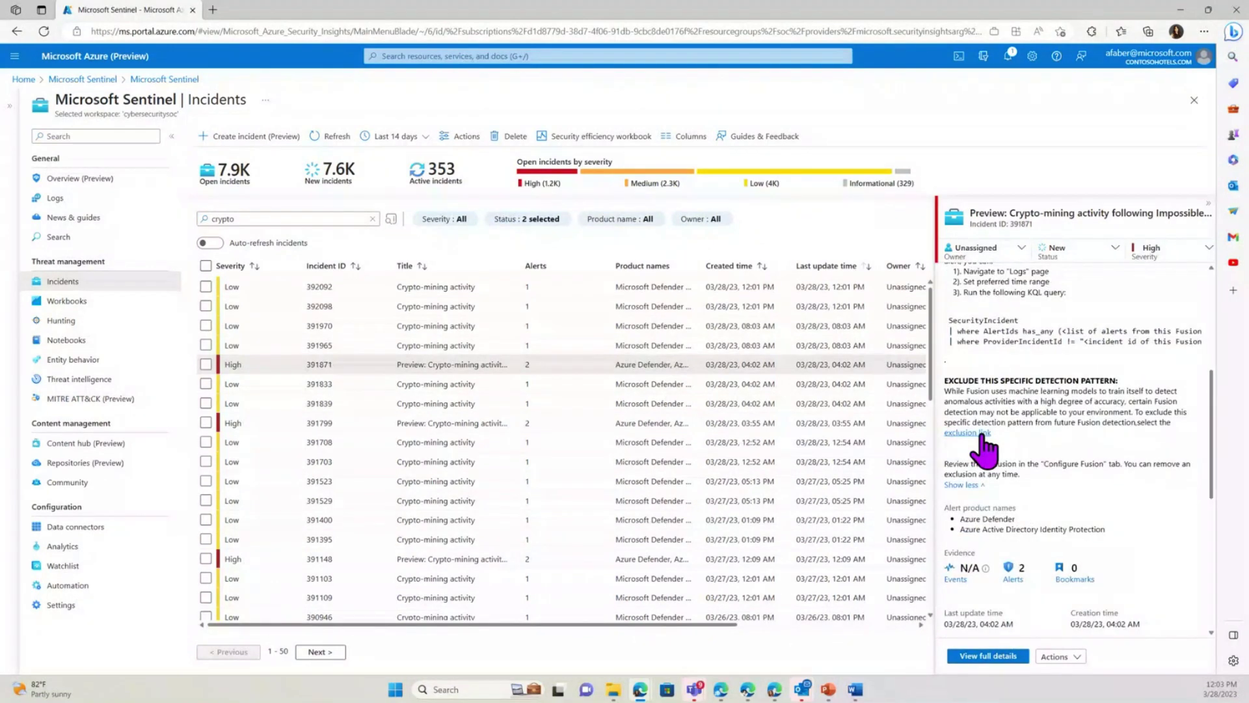
Exclude the crypto-mining incident's detection pattern from Fusion detection and check its time-added entry among the exclusion patterns
left_click(968, 433)
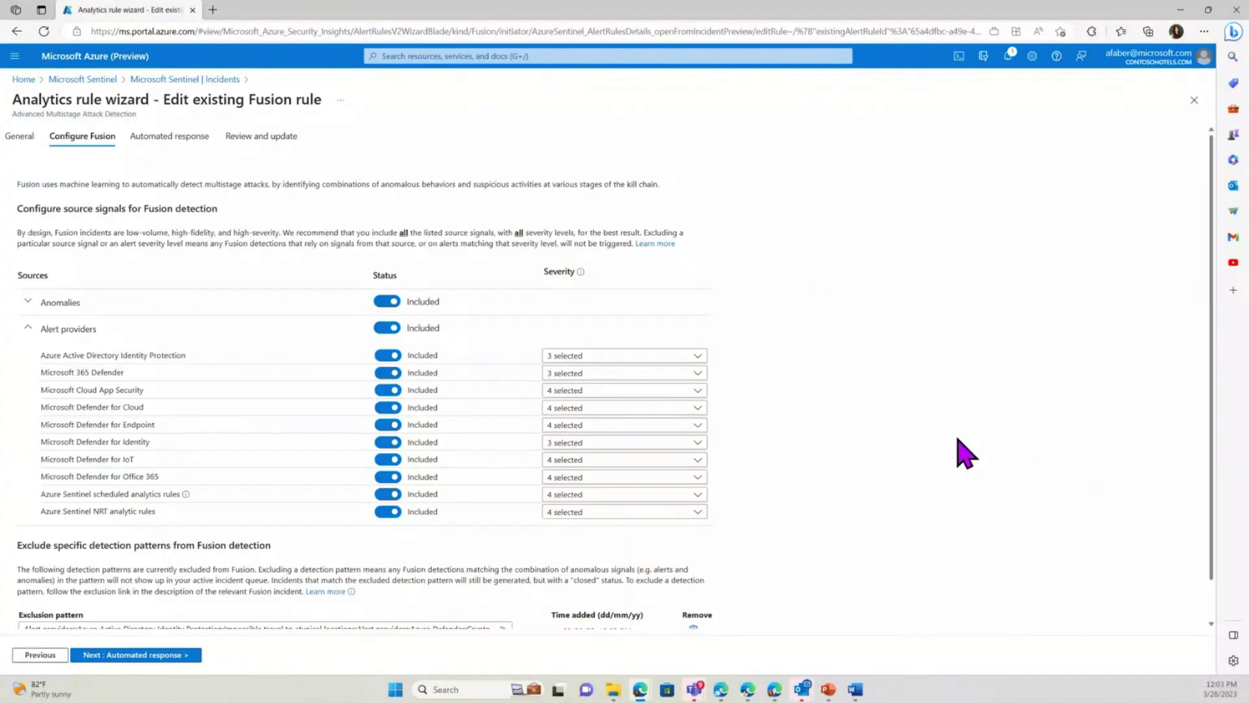
scroll(722, 371, "down", 1)
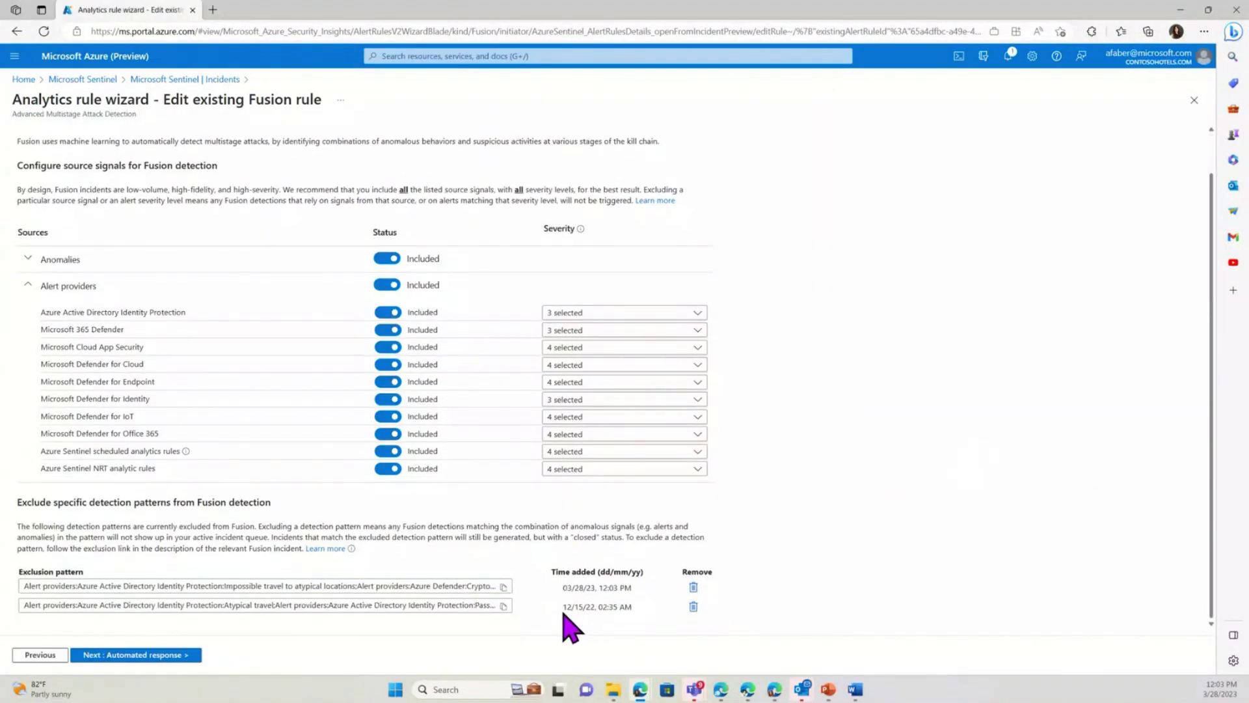
left_click_drag(564, 588, 632, 588)
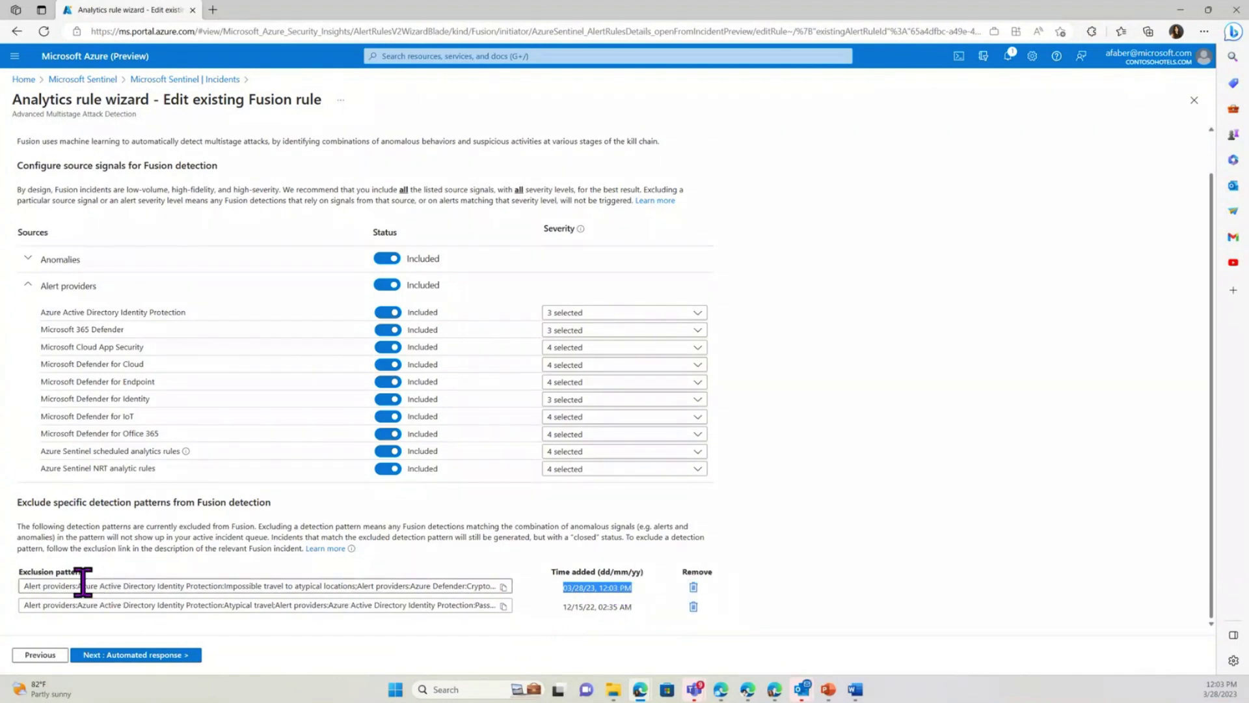
Remove the exclusion pattern for impossible travel with crypto-mining and close the Fusion rule wizards in both Sentinel windows
left_click(692, 588)
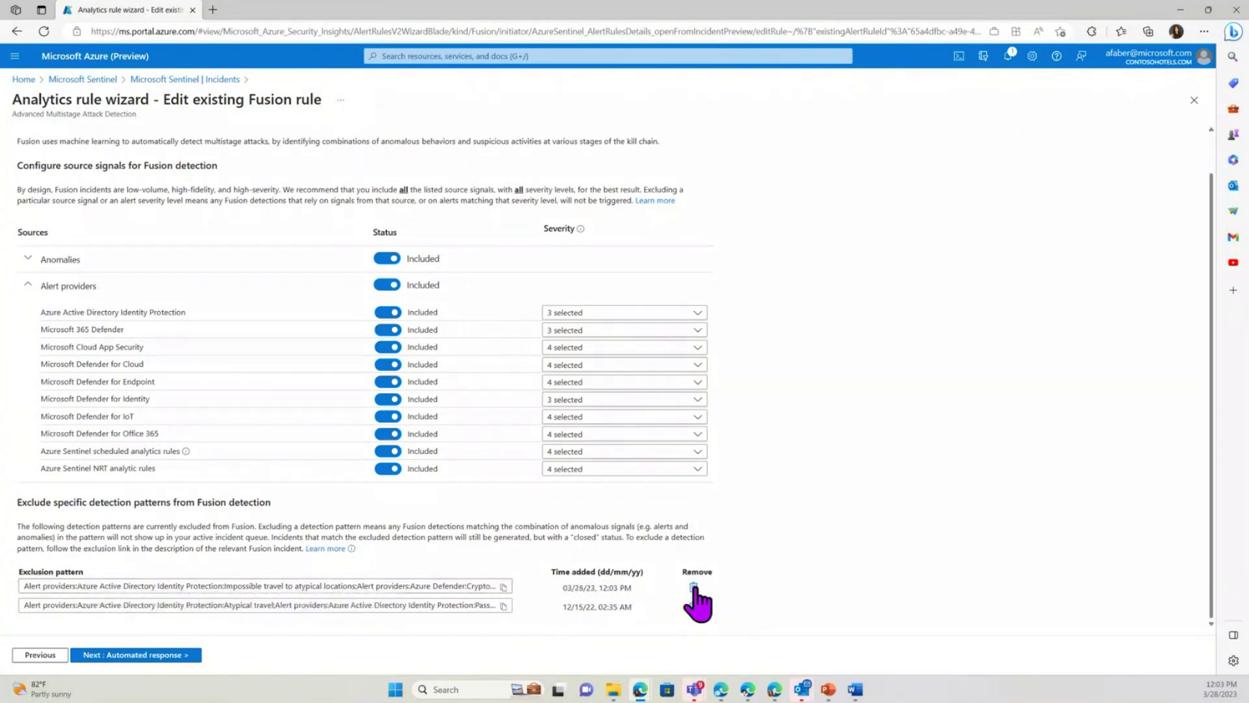
left_click(1194, 101)
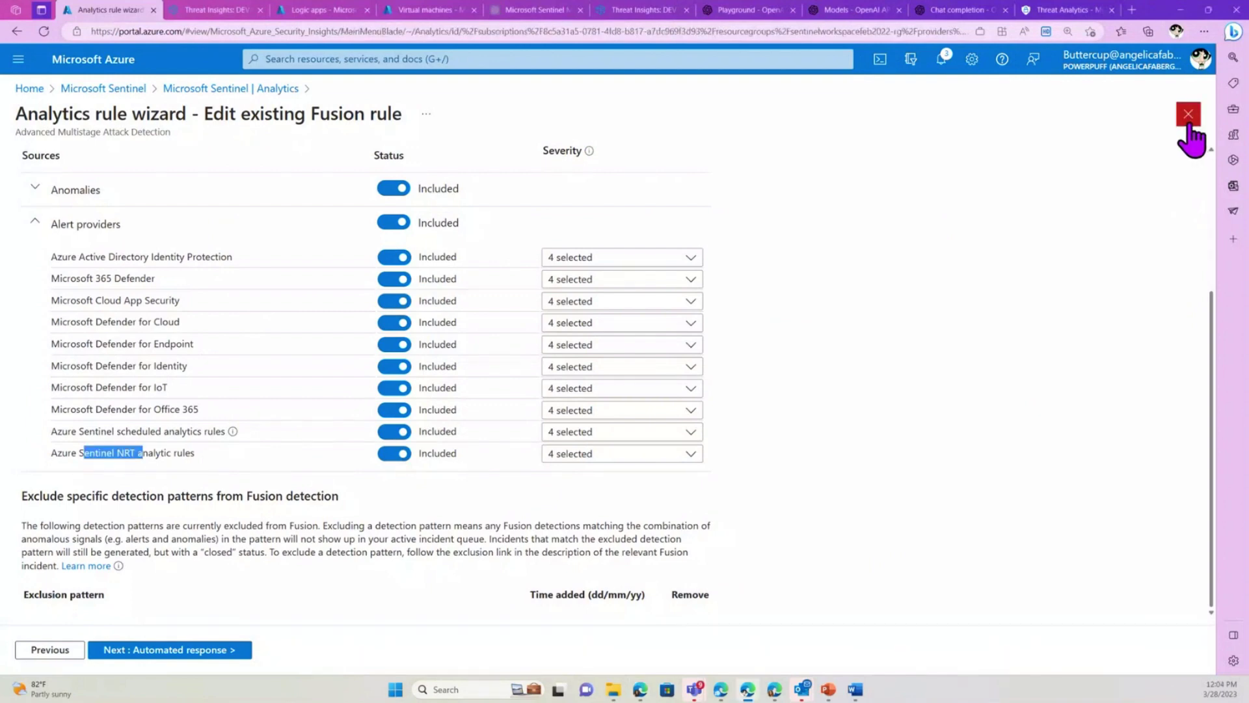
left_click(1189, 116)
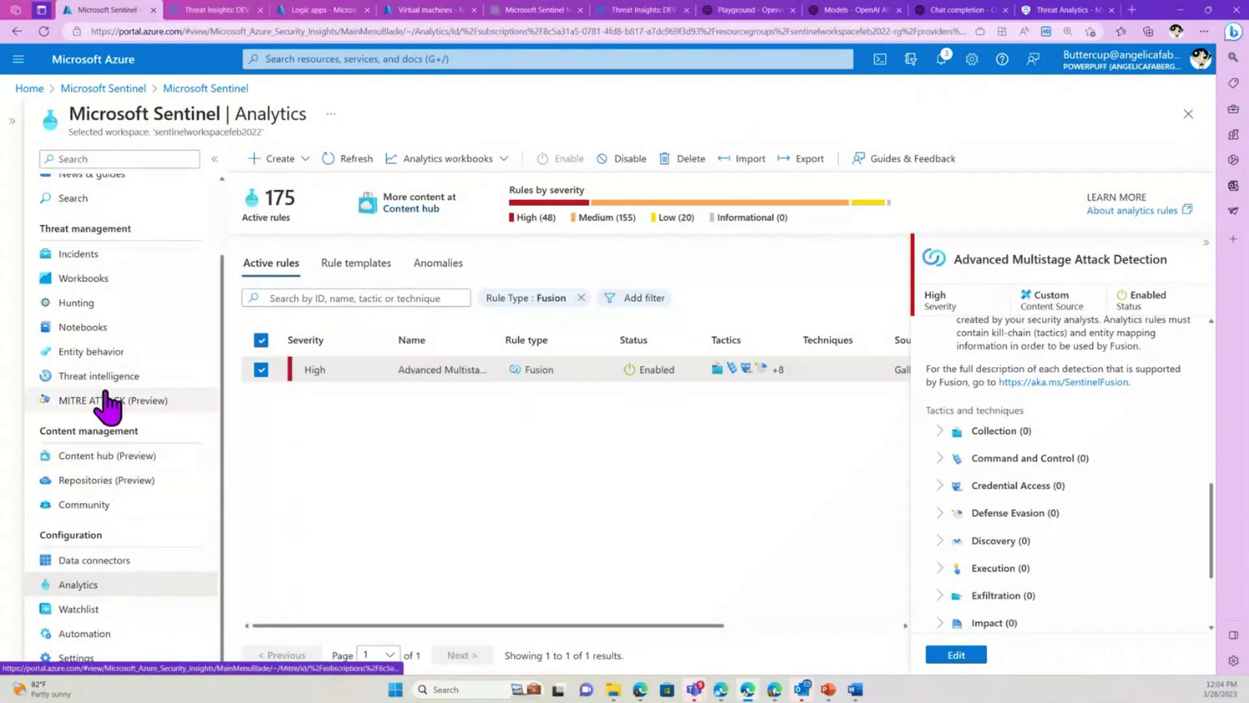
Open the incidents of the sentinelworkspacefeb2022 workspace and search them for "rans"
left_click(95, 256)
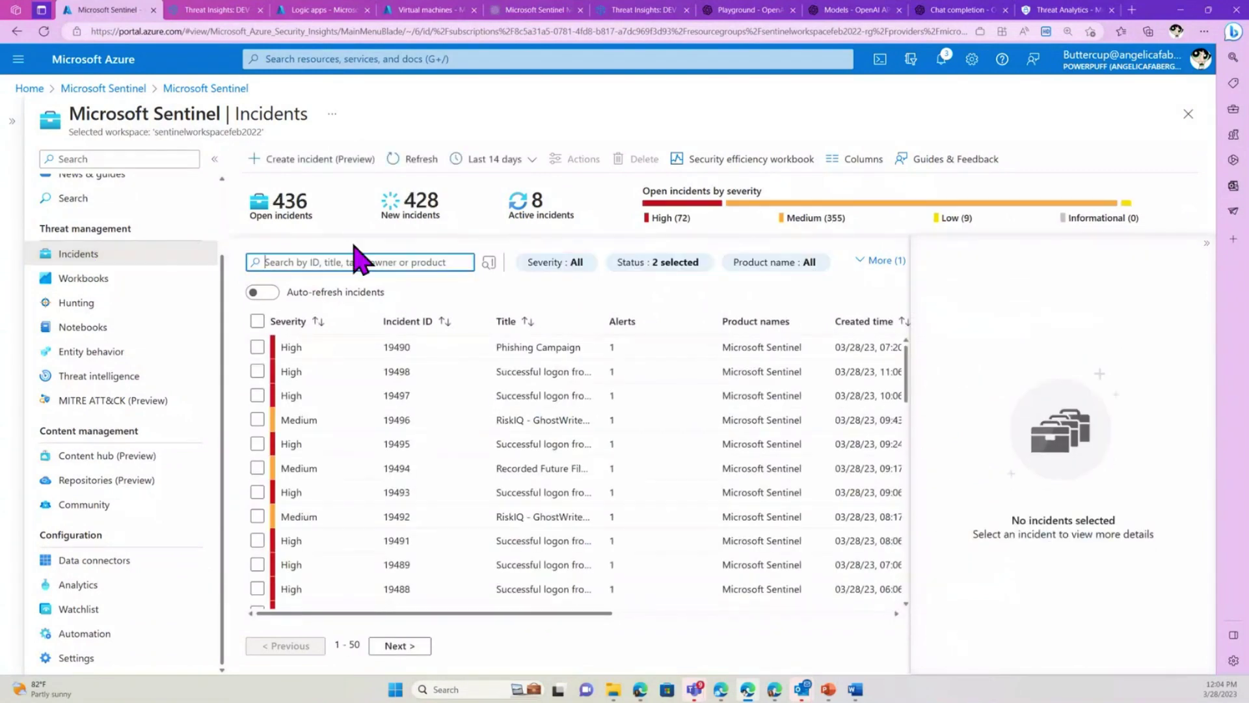
left_click(397, 263)
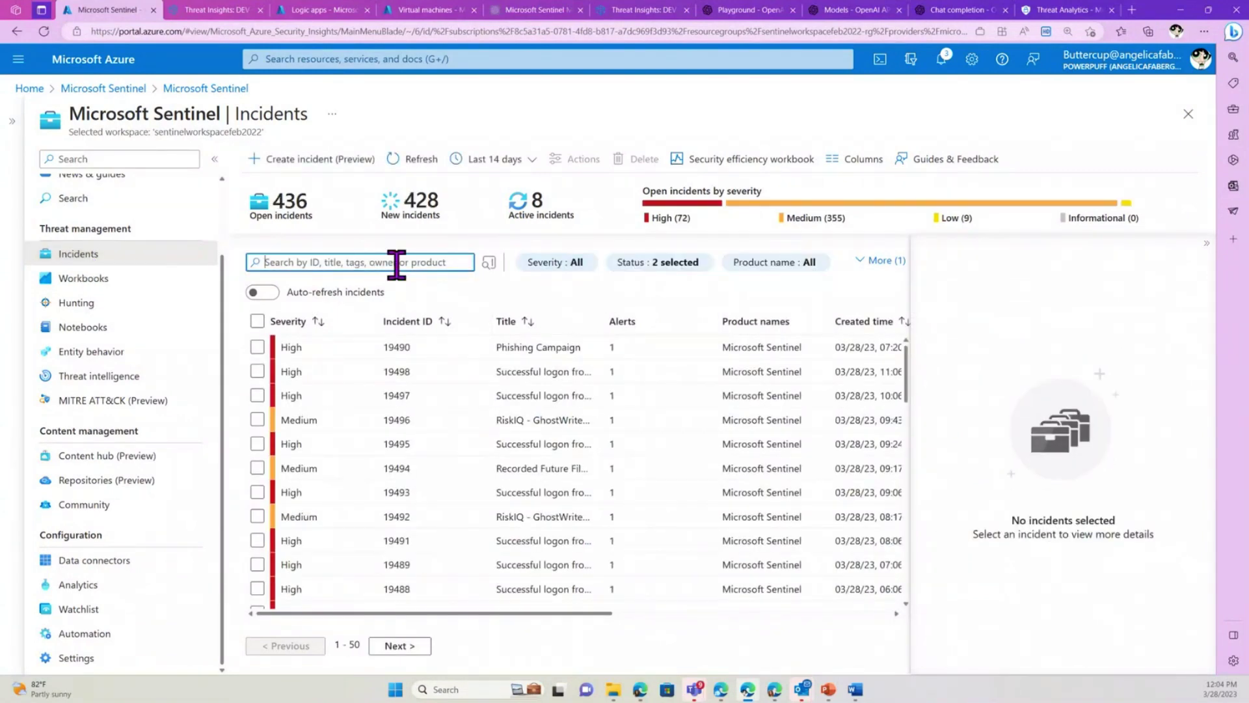
type("rans")
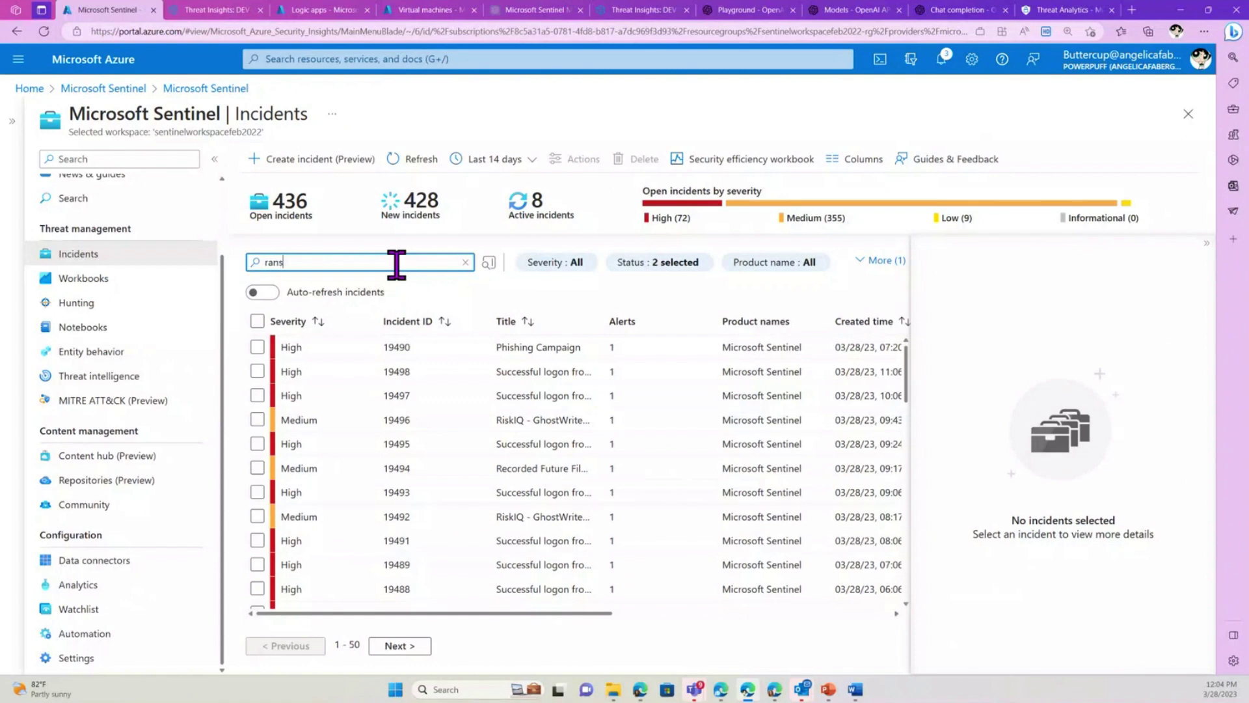
key("Return")
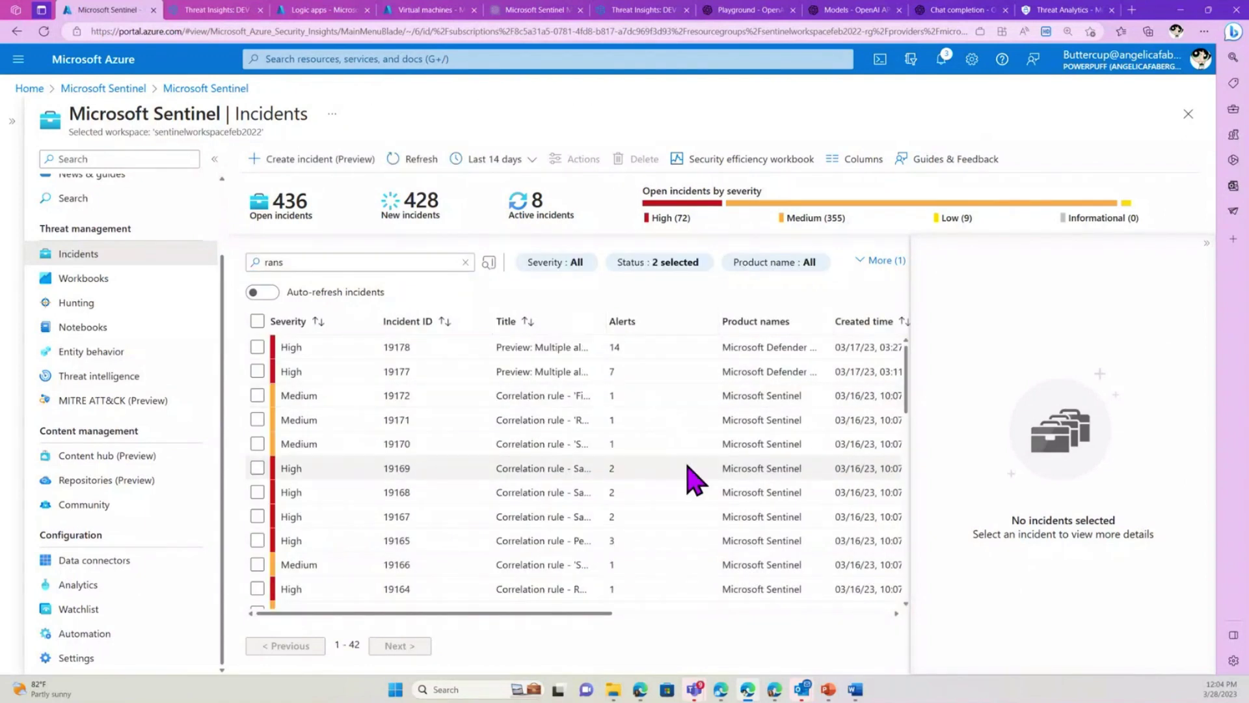
Select ransomware incident 19178, read its expanded description including the exclusion section, and open its full details
left_click(588, 350)
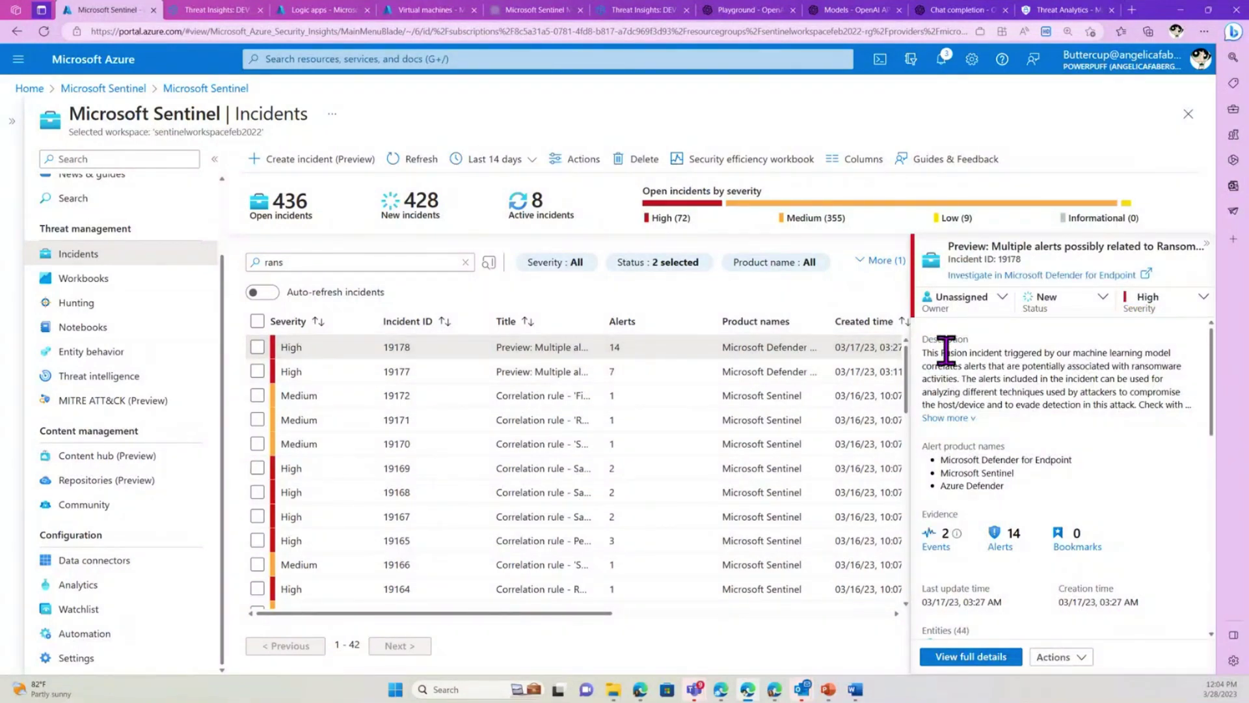
left_click(963, 417)
scroll(1046, 478, "down", 10)
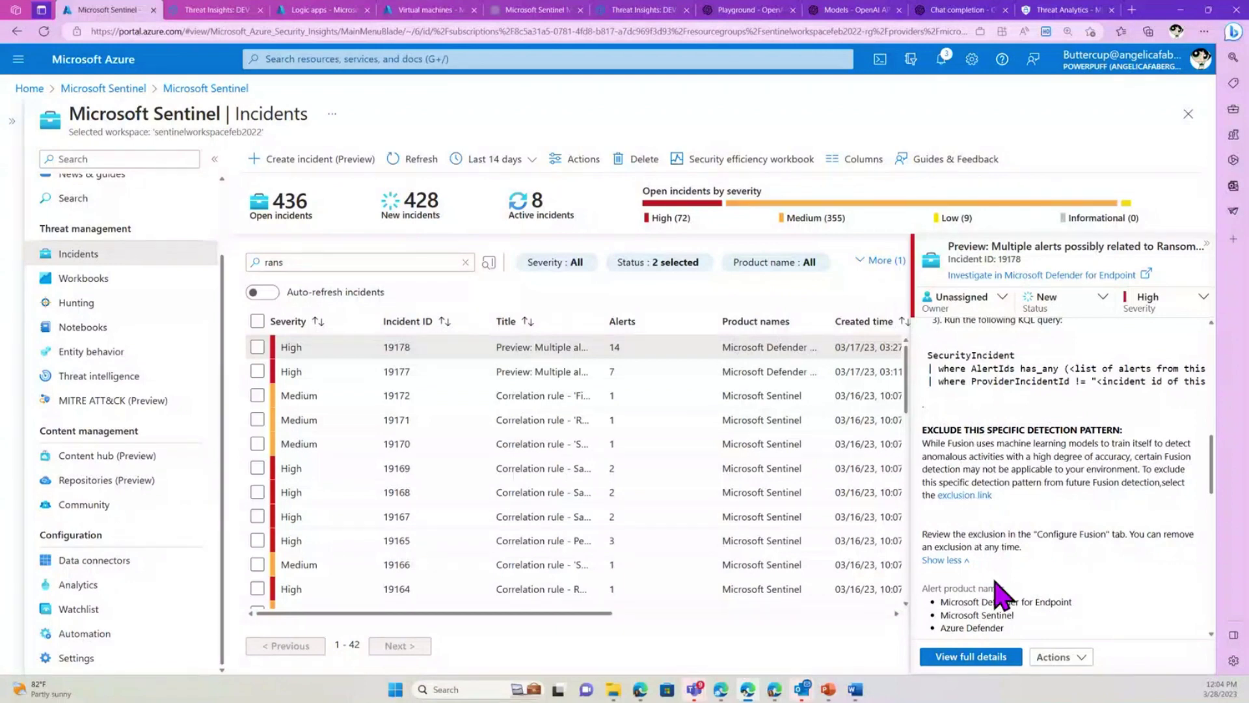
left_click(989, 658)
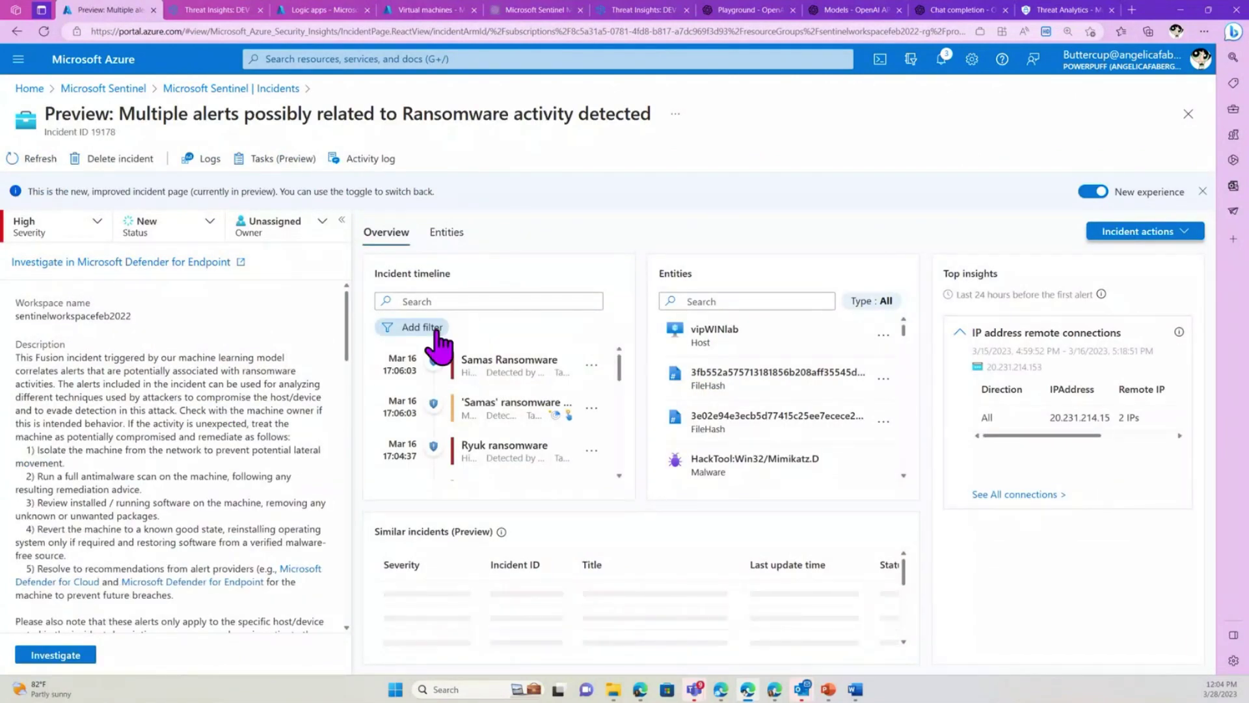
Review the alerts in the ransomware incident's timeline and open the Suspicious Process Discovery alert's details
scroll(464, 404, "down", 1)
scroll(466, 418, "down", 5)
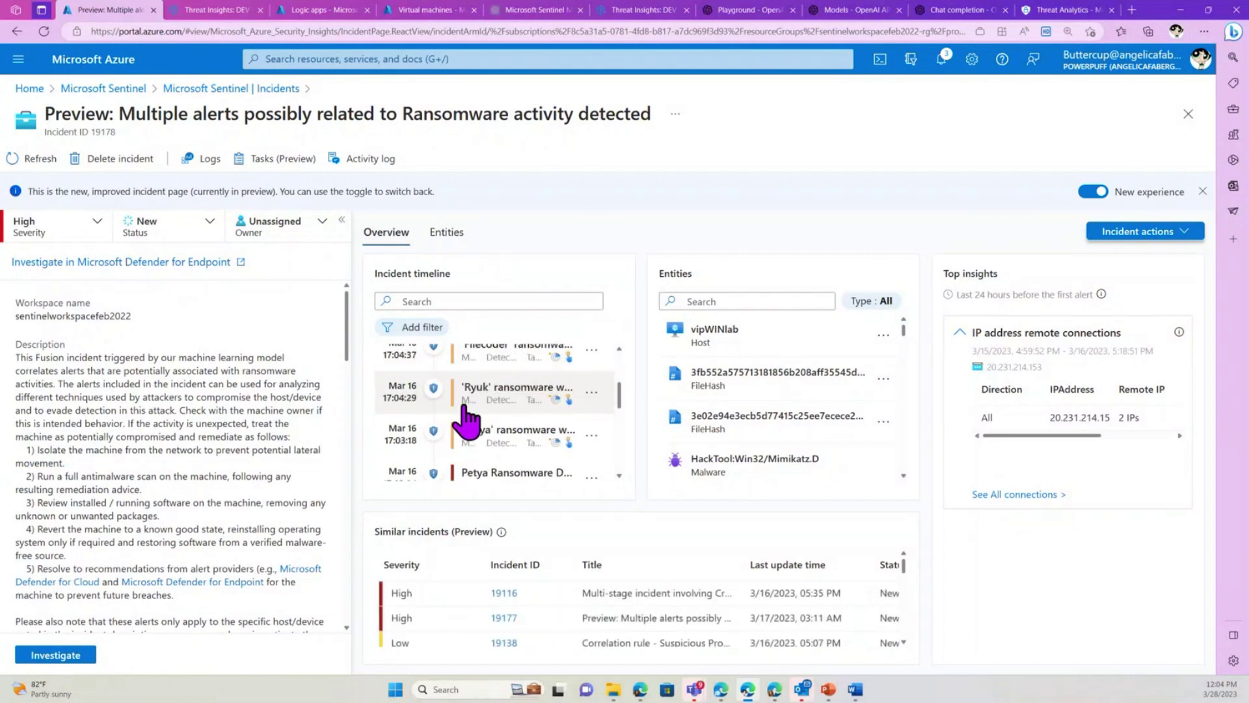
scroll(465, 420, "up", 5)
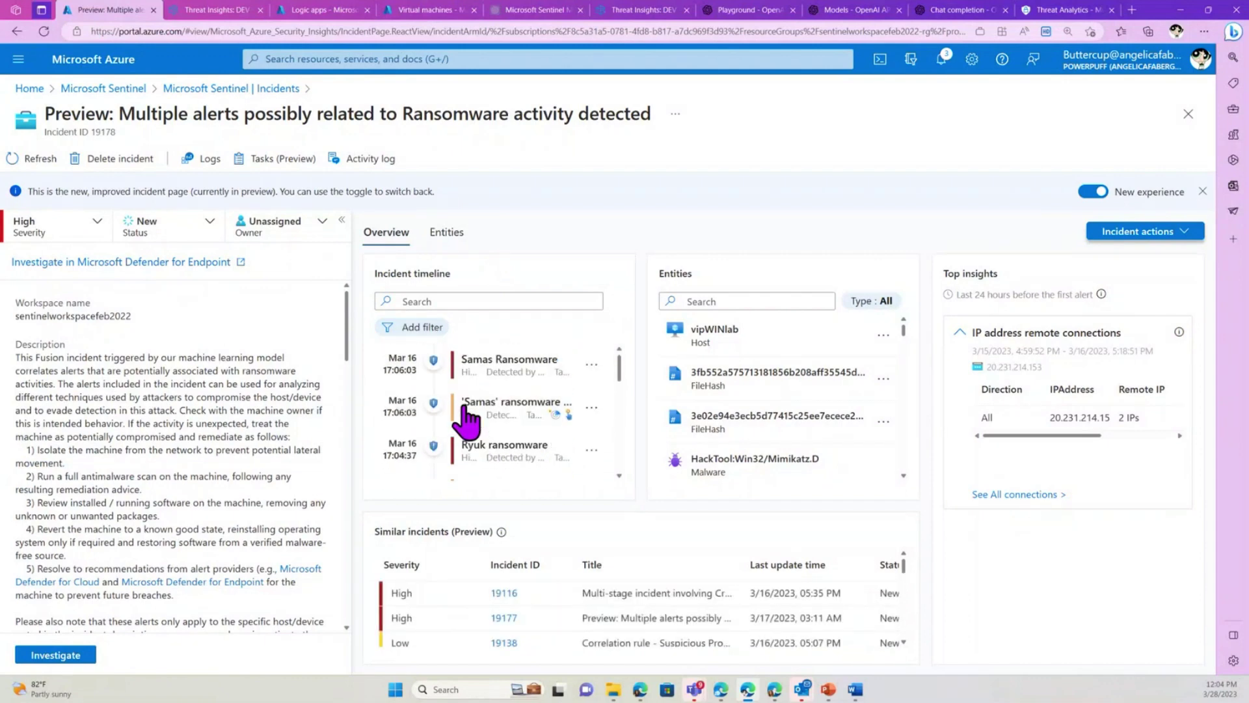
scroll(464, 419, "down", 10)
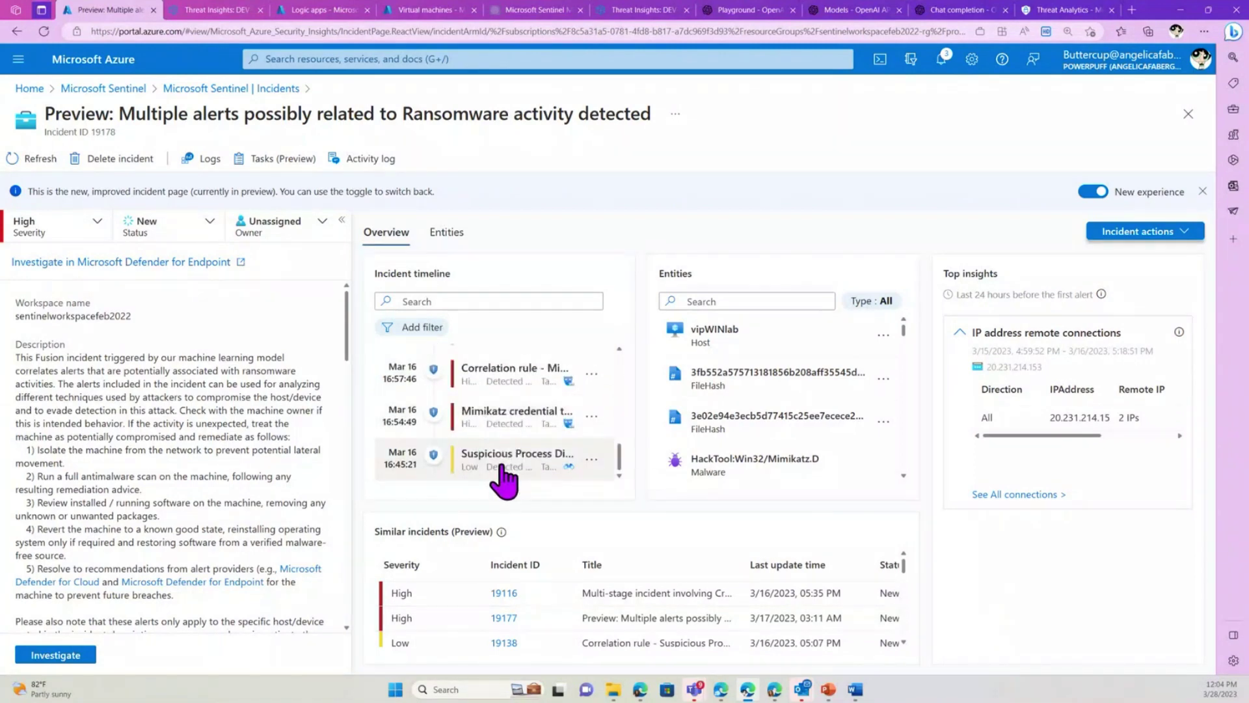
left_click(504, 480)
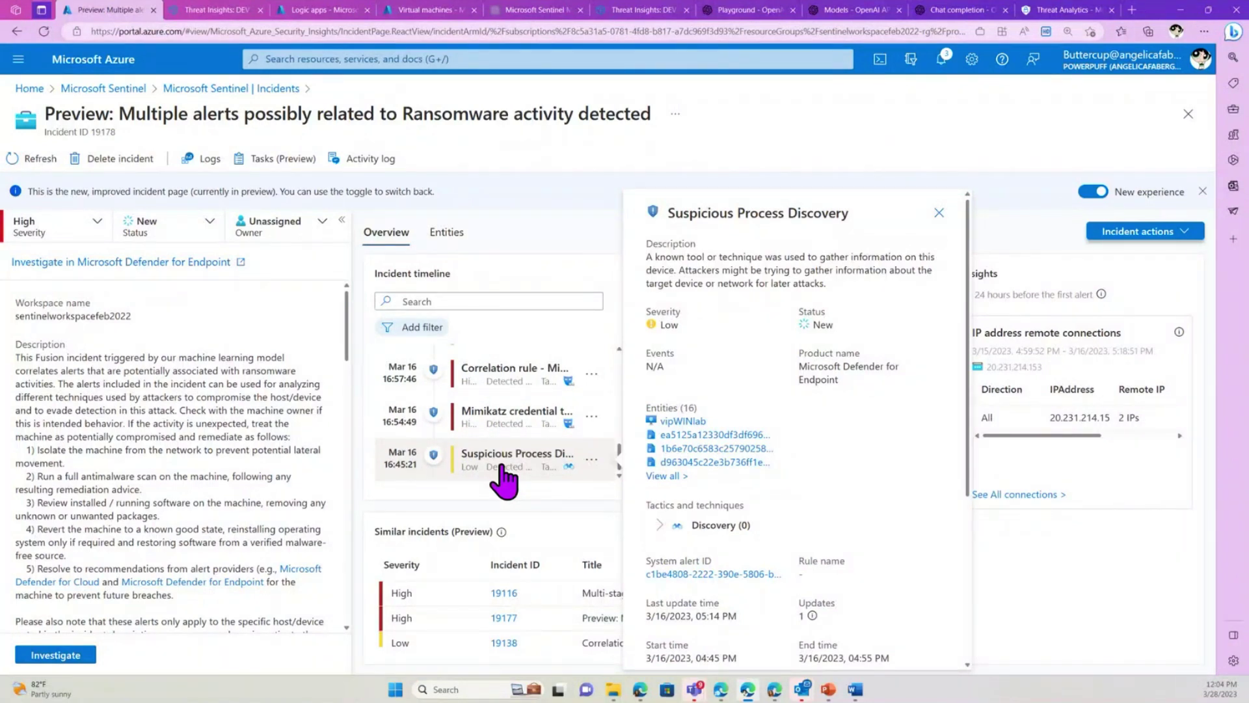
Examine the ransomware incident's alert product names, evidence and entities in its summary
scroll(237, 454, "down", 10)
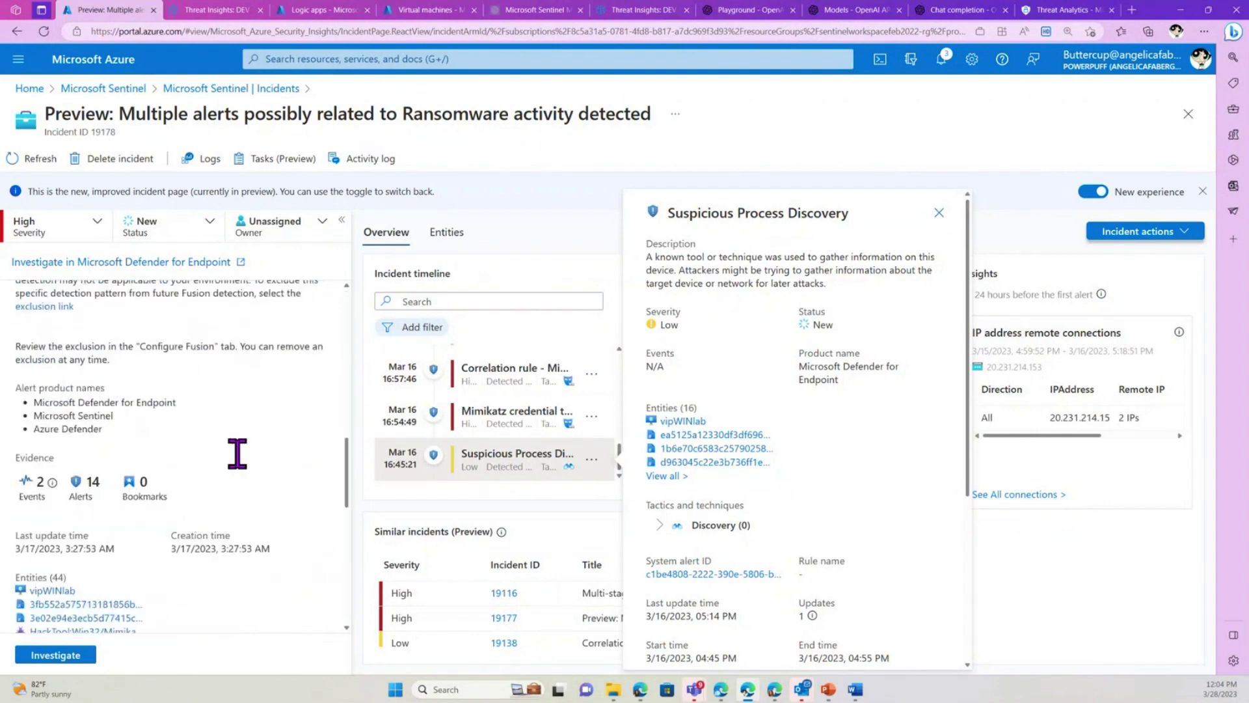
scroll(241, 462, "down", 4)
scroll(246, 469, "up", 3)
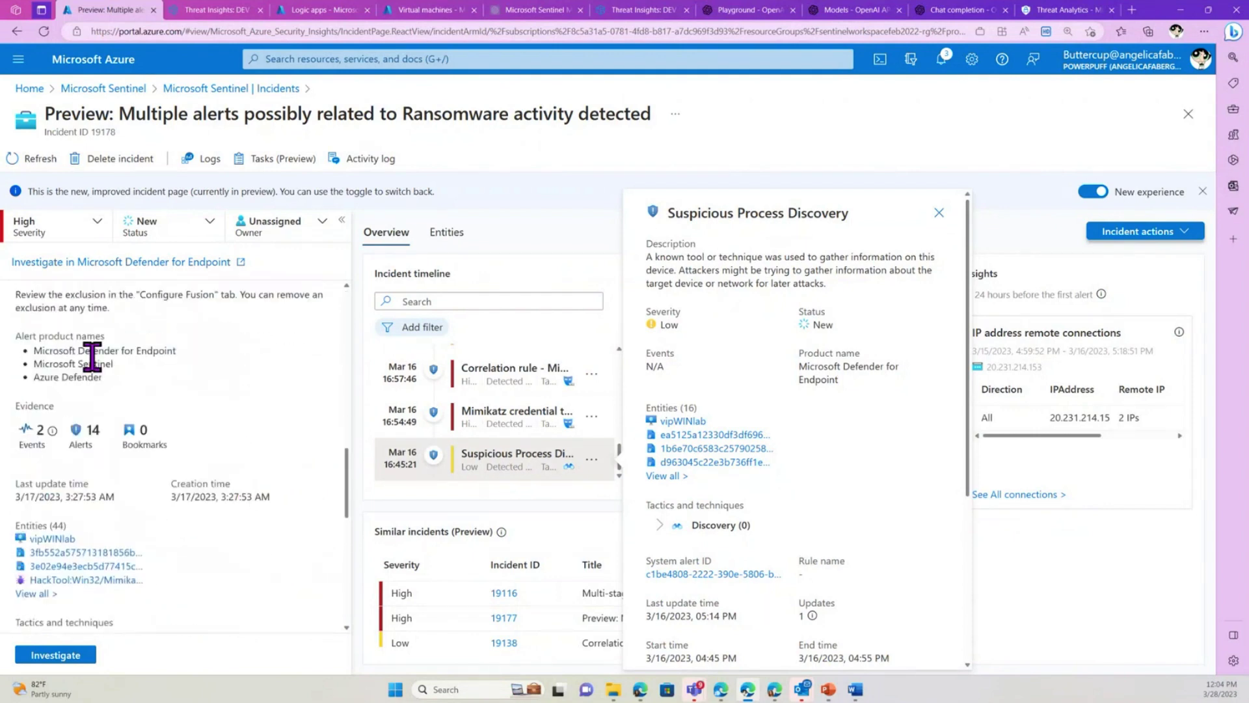
Examine the ransomware incident's alert product names and go through the alerts in its timeline from earliest to latest
left_click_drag(78, 351, 175, 352)
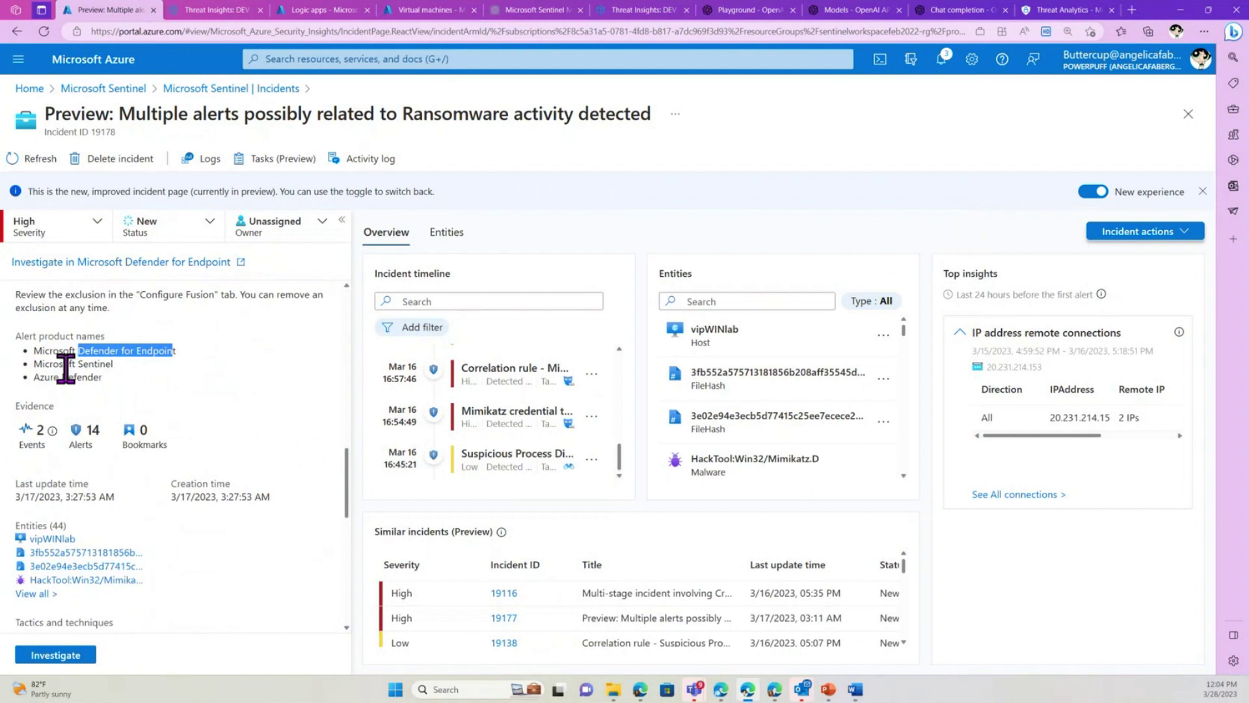
left_click_drag(65, 365, 101, 377)
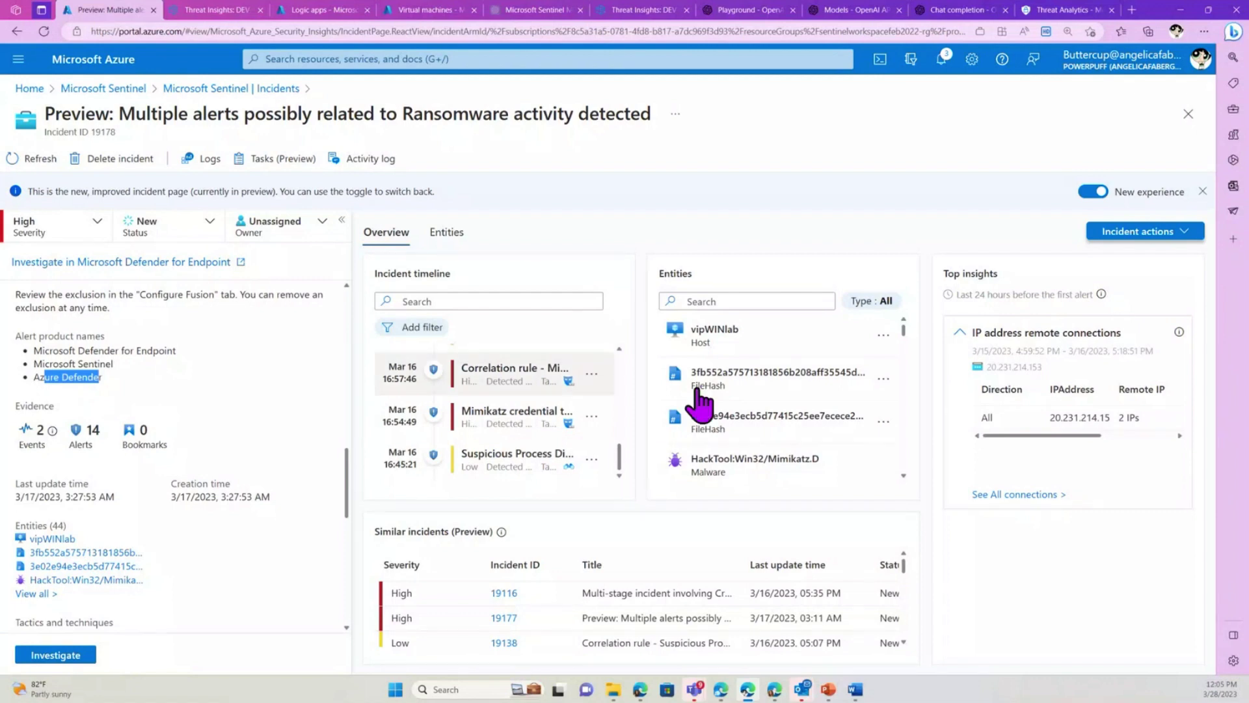
scroll(558, 456, "up", 1)
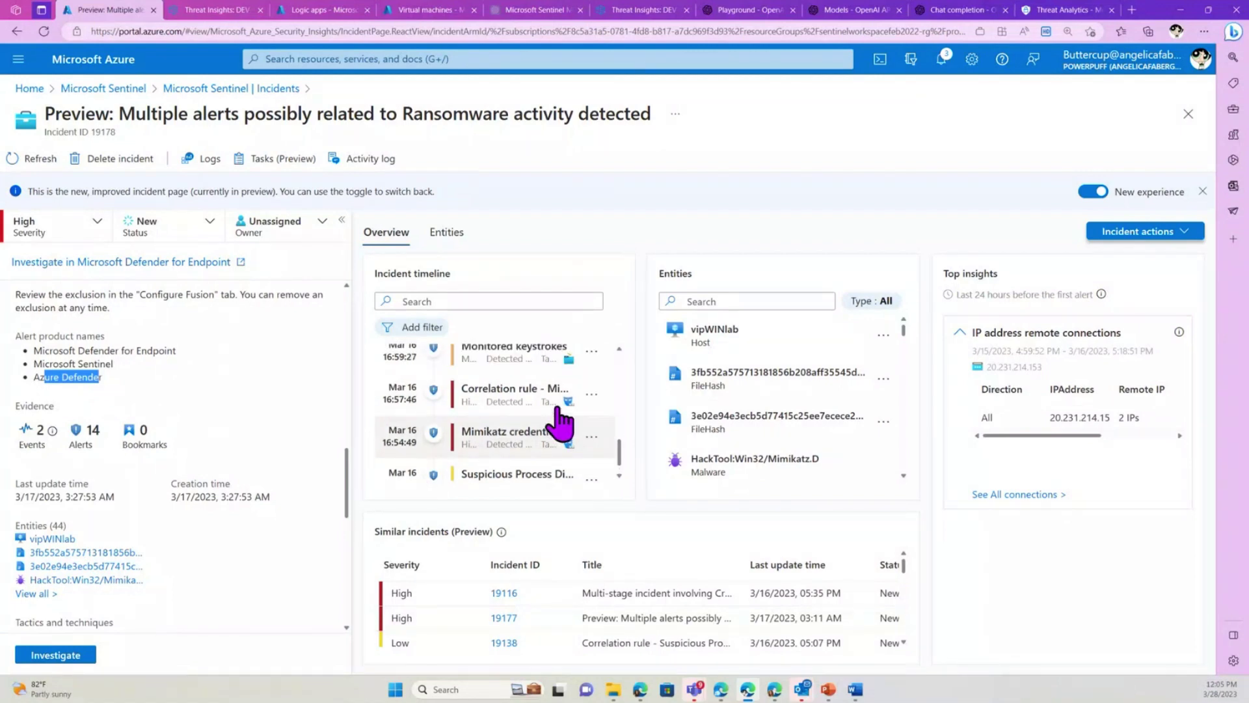
scroll(560, 422, "up", 4)
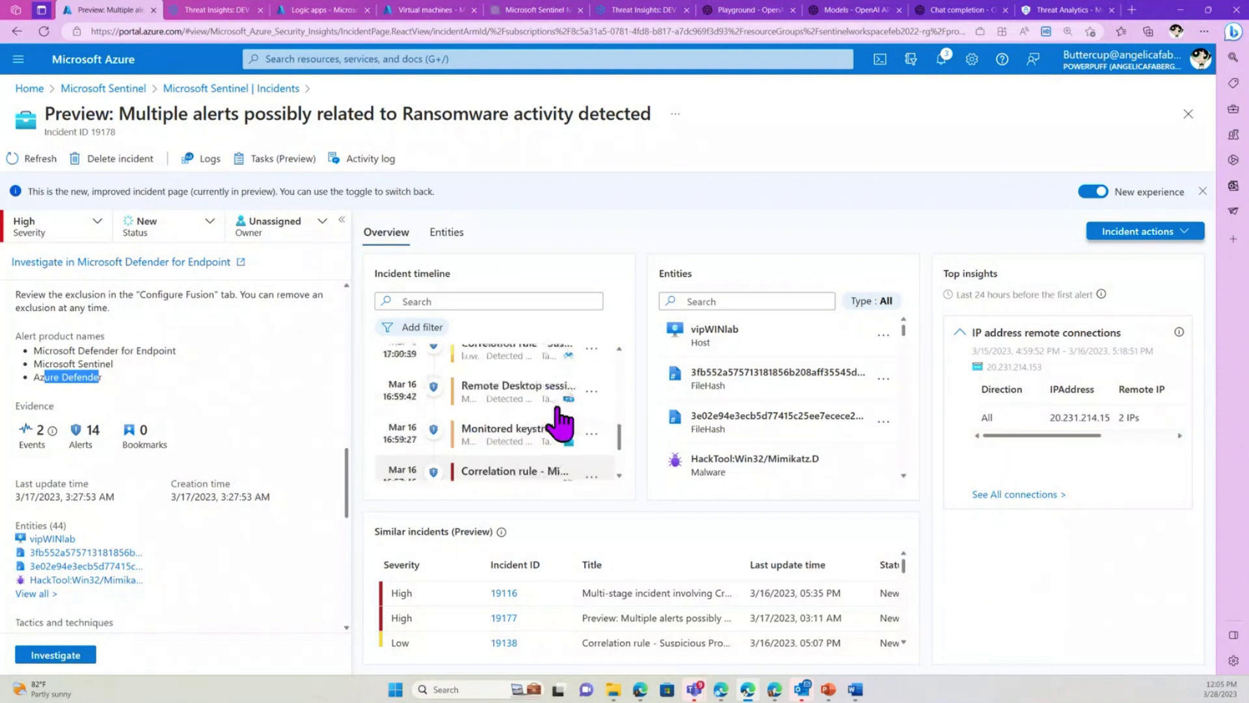
scroll(560, 421, "down", 1)
scroll(560, 421, "up", 2)
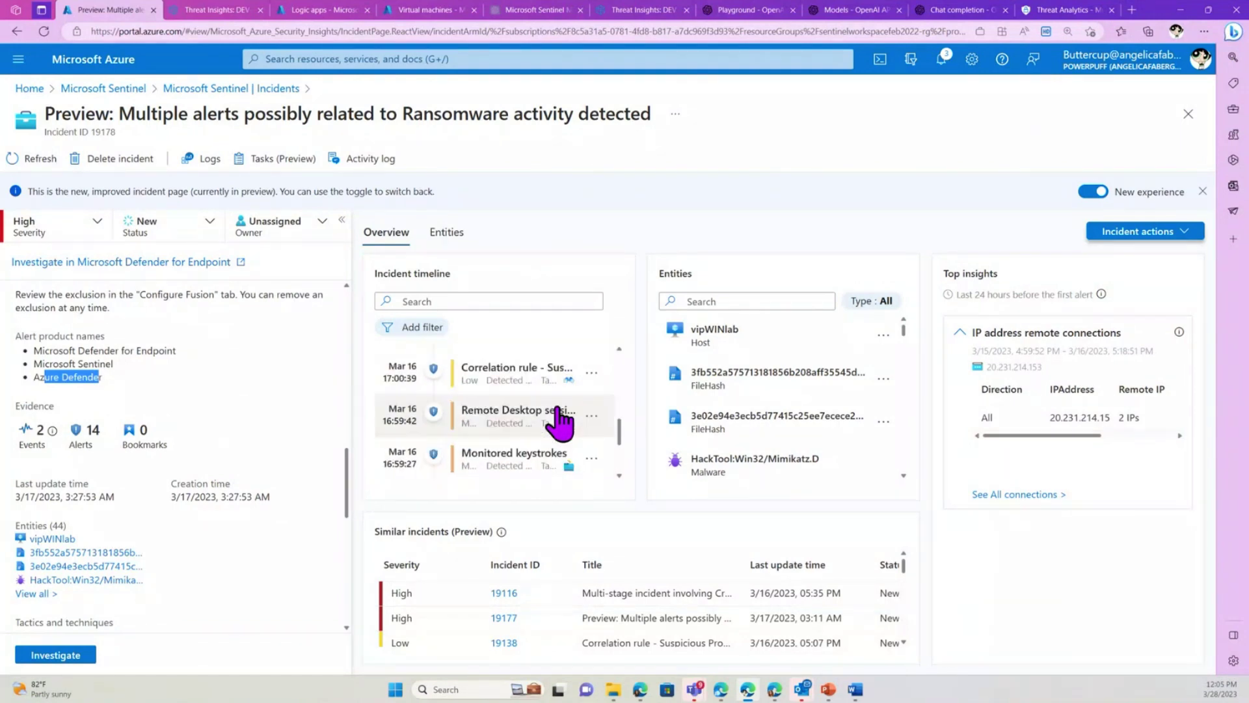
scroll(559, 421, "up", 2)
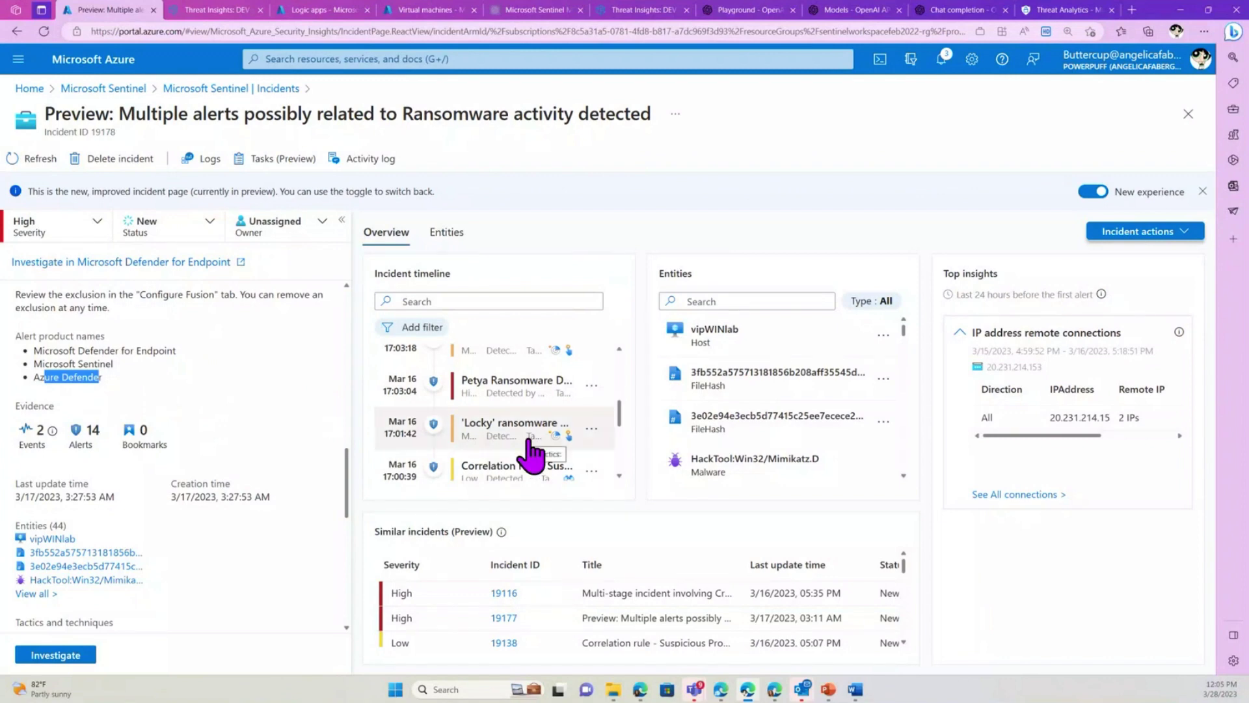
scroll(532, 456, "down", 3)
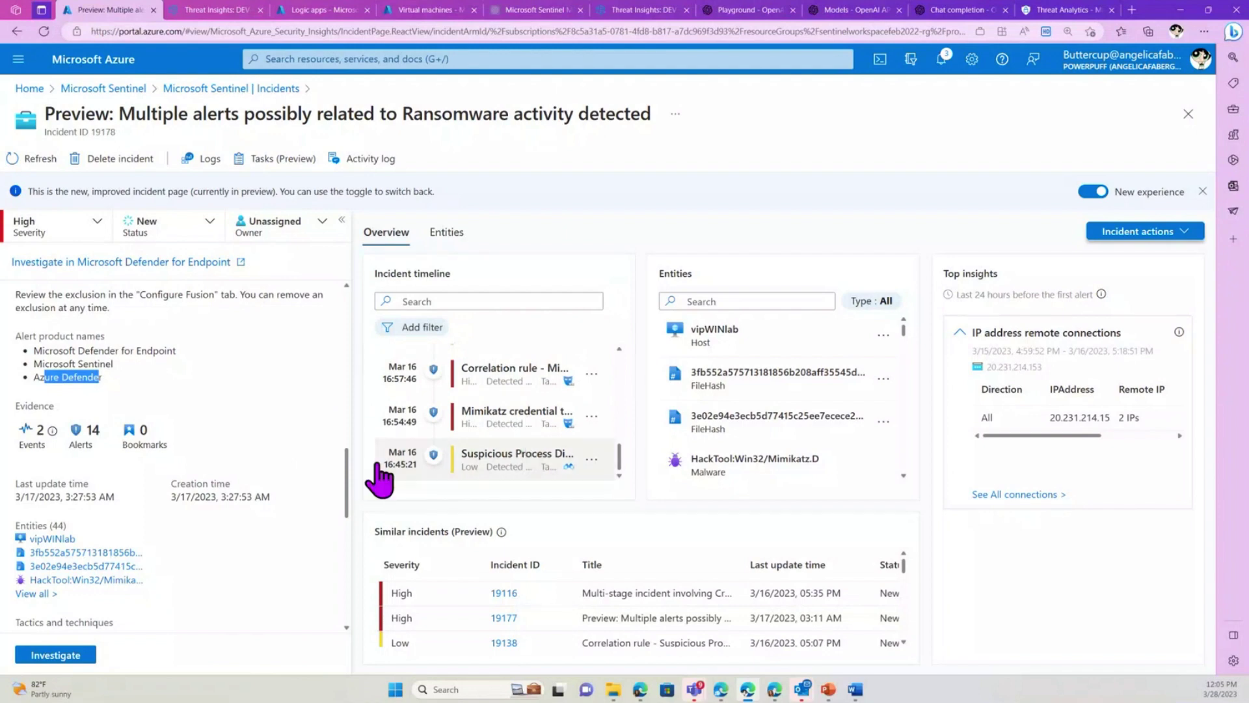
scroll(390, 460, "up", 3)
scroll(434, 470, "up", 5)
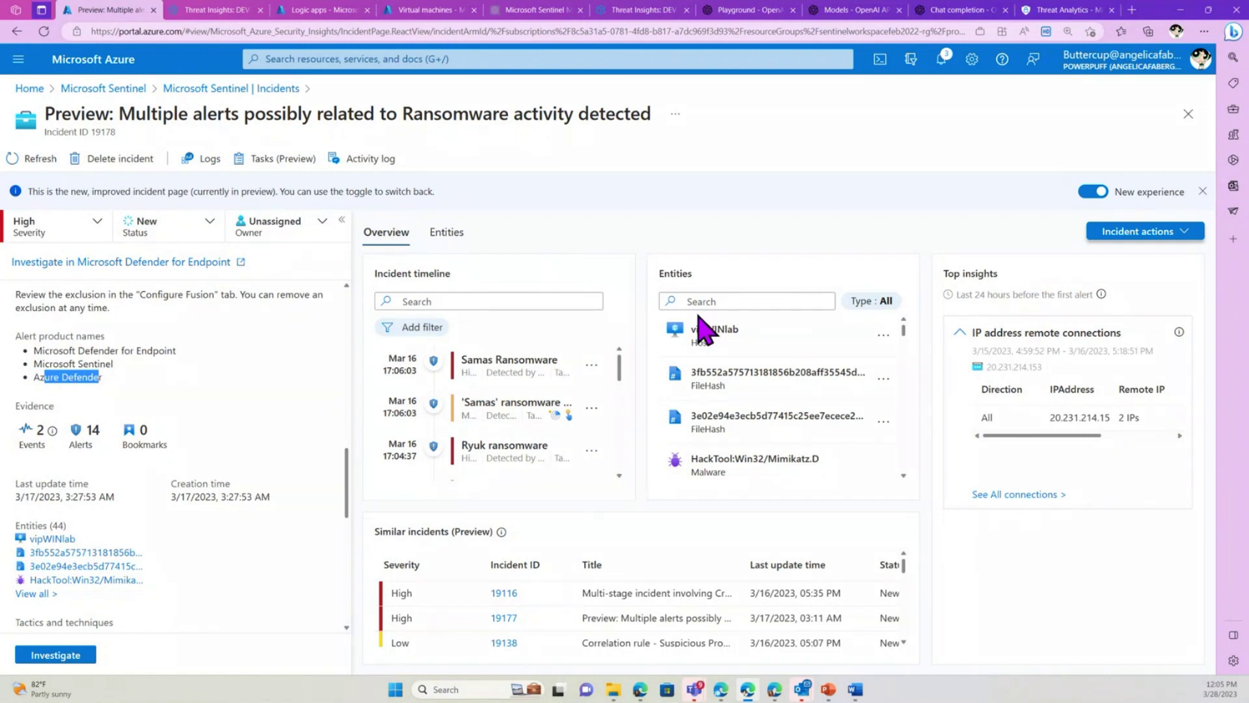
Open the ransomware incident's full entity list, select the vipWINlab host and check which actions are available for it
left_click(447, 233)
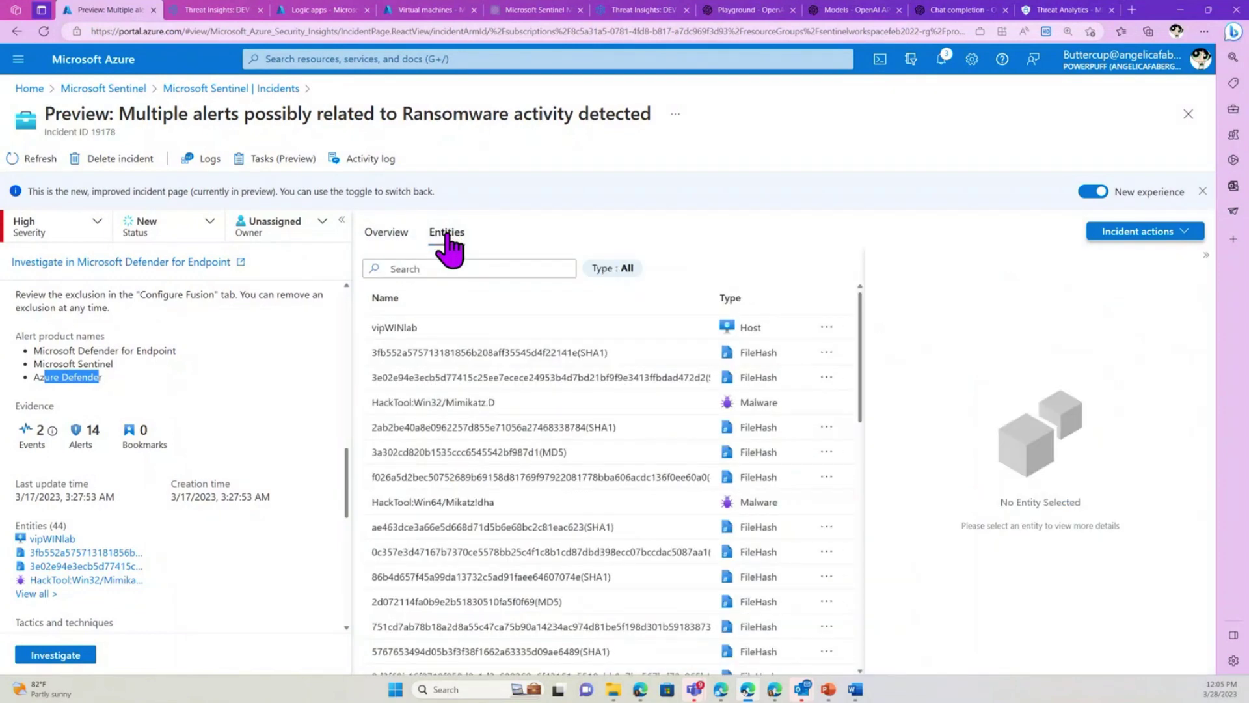
left_click(410, 329)
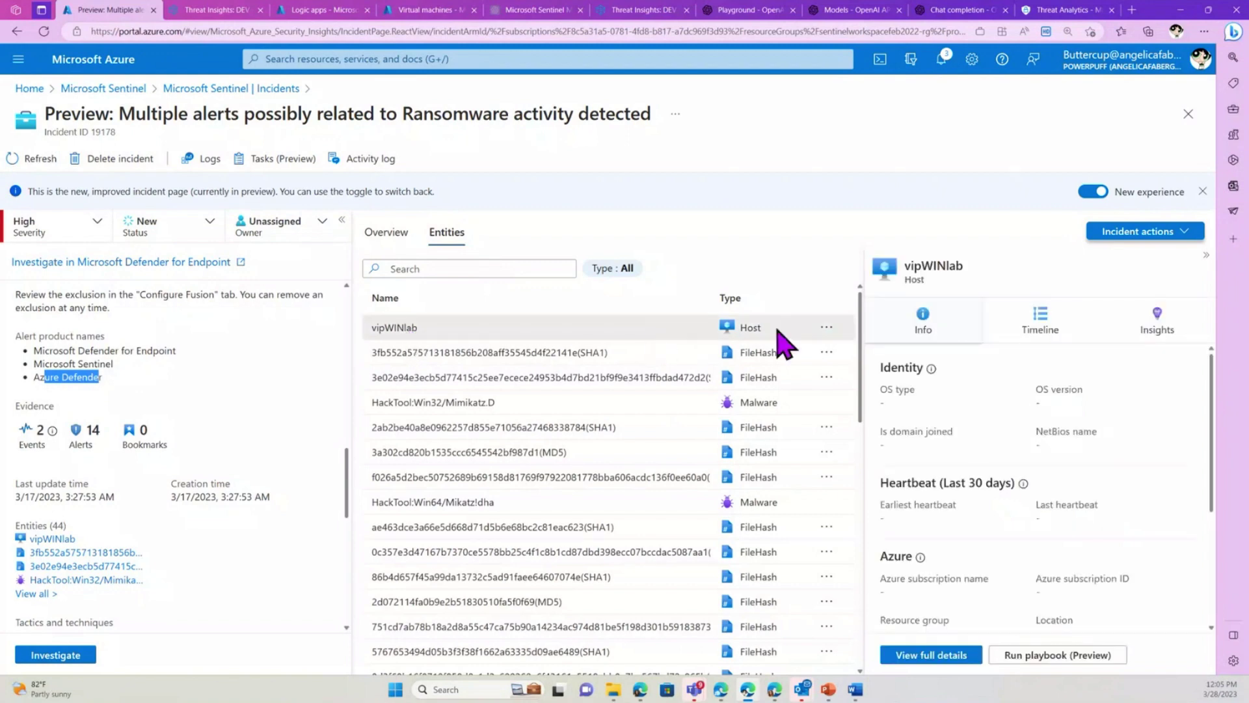
left_click(827, 329)
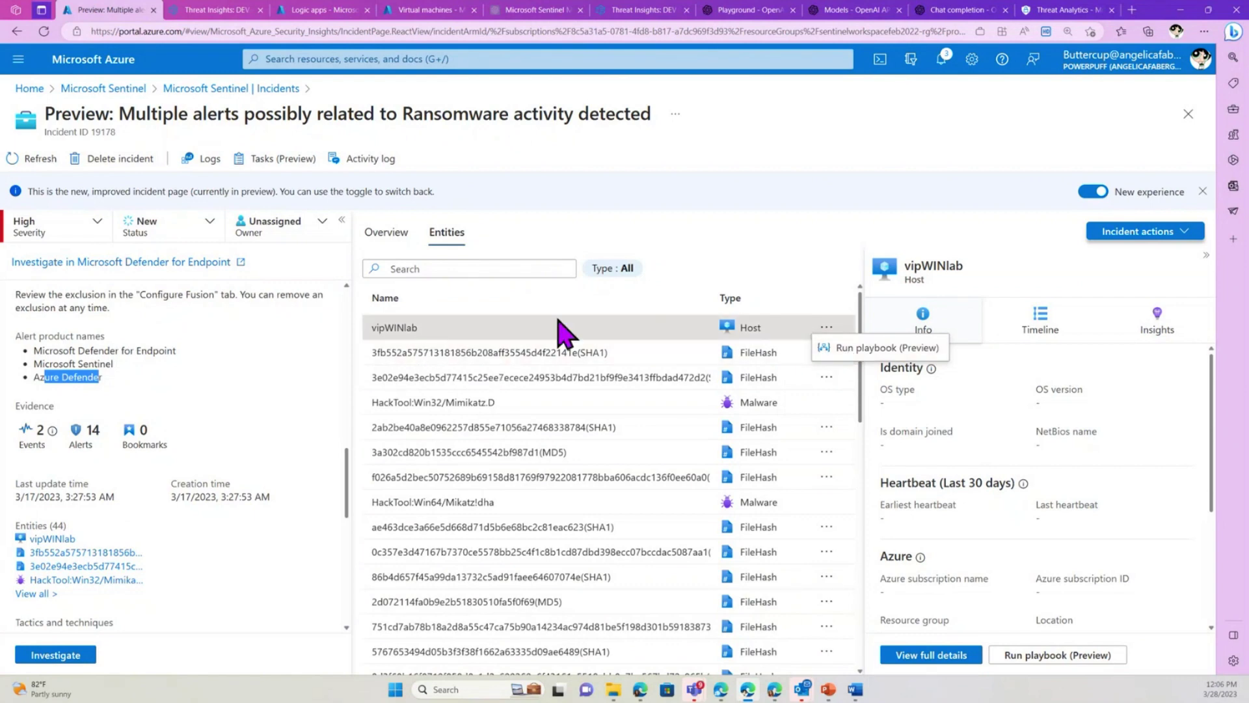
left_click(729, 286)
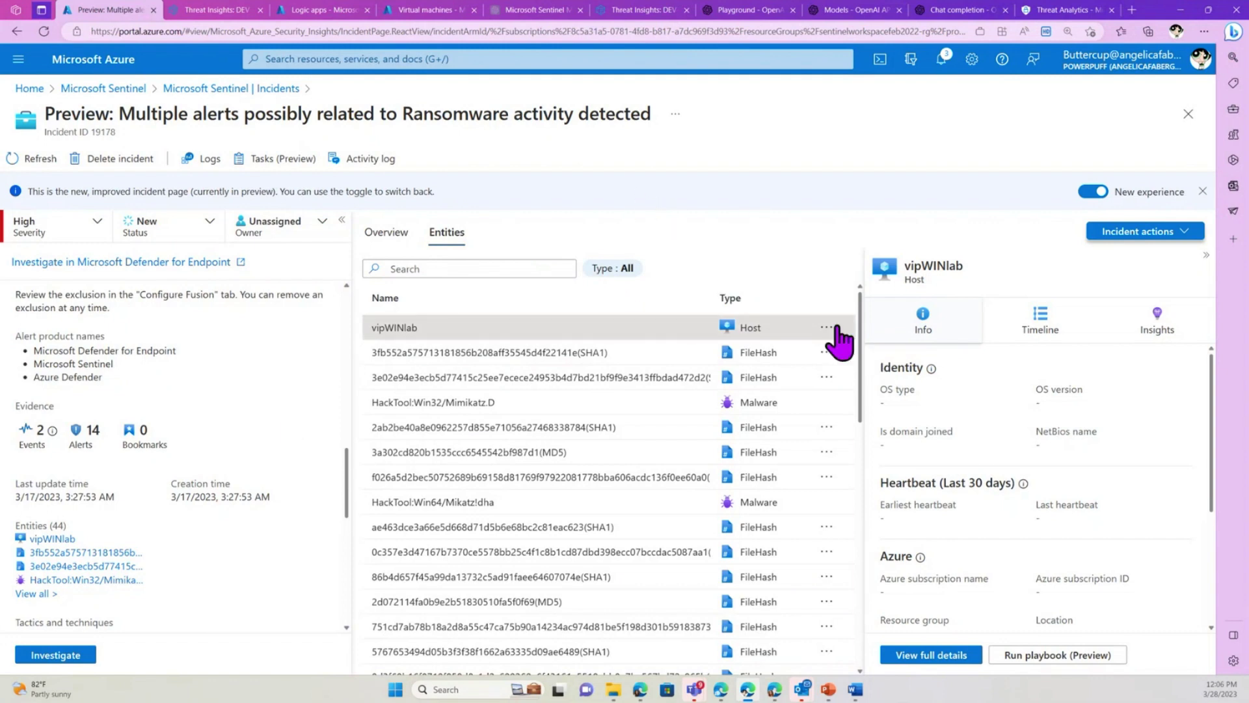
Review the incident's listed entities and the vipWINlab host's details, including its Azure and logged IP address sections
scroll(661, 504, "down", 7)
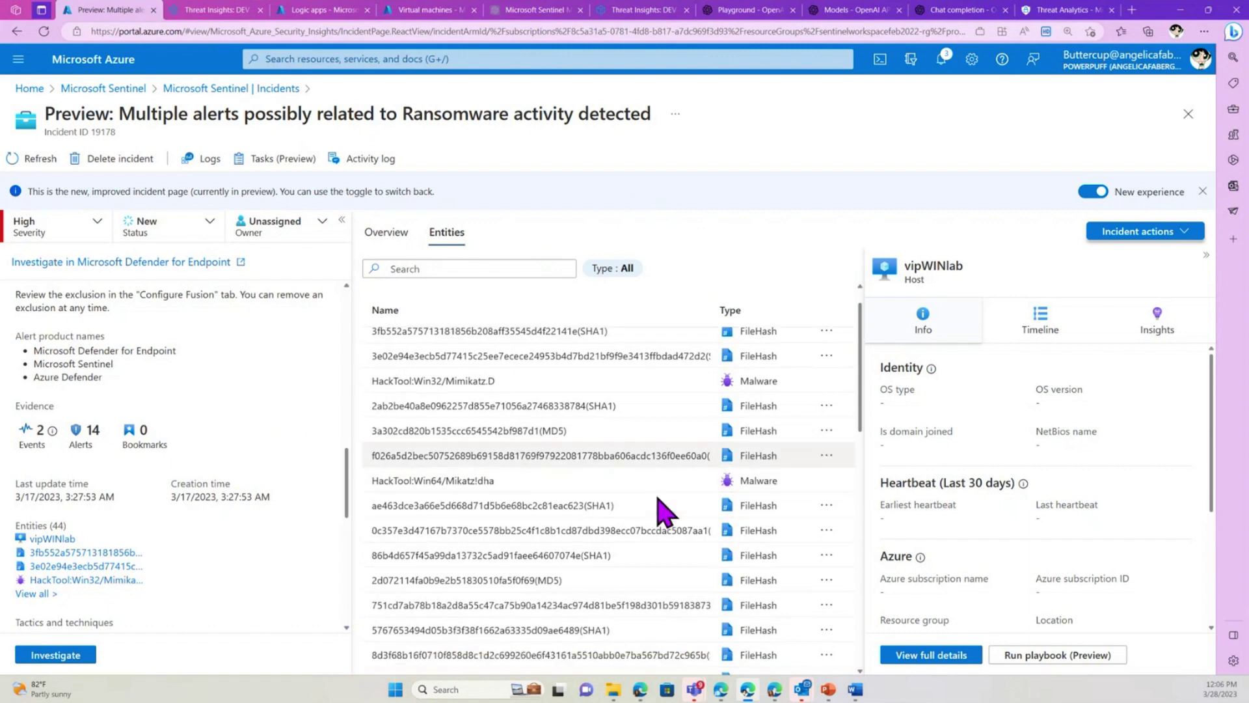
scroll(661, 510, "up", 7)
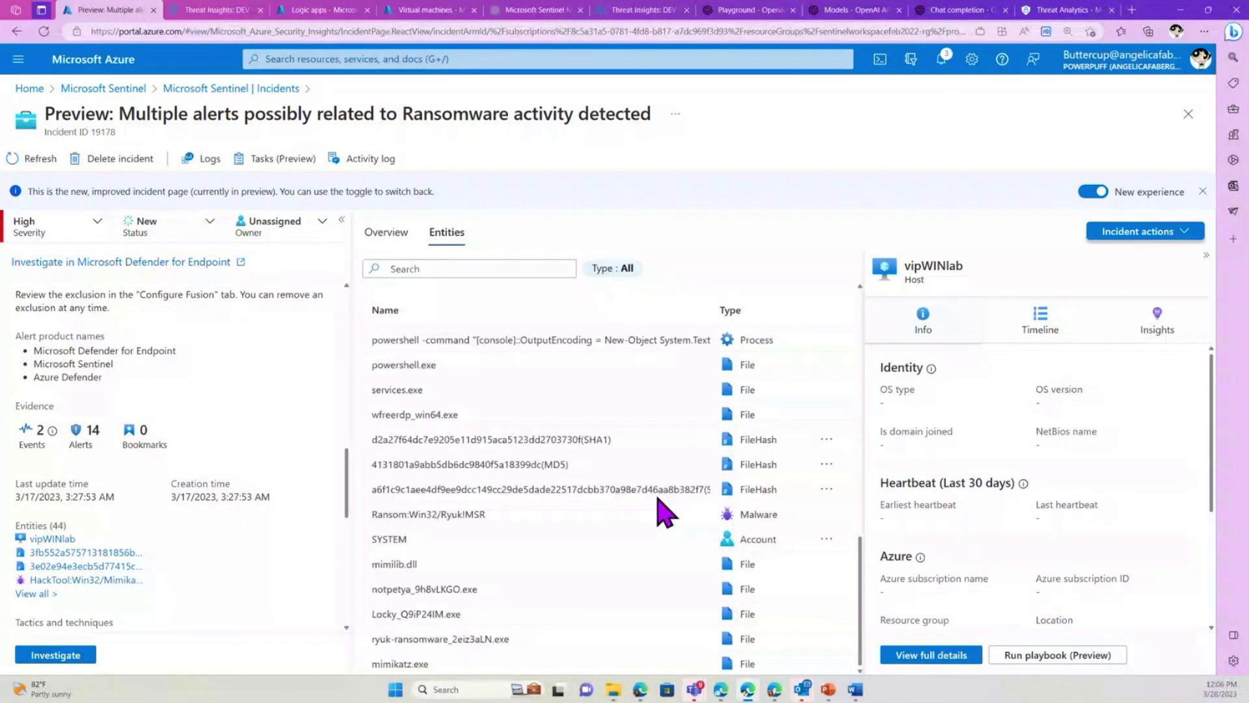
scroll(657, 508, "down", 1)
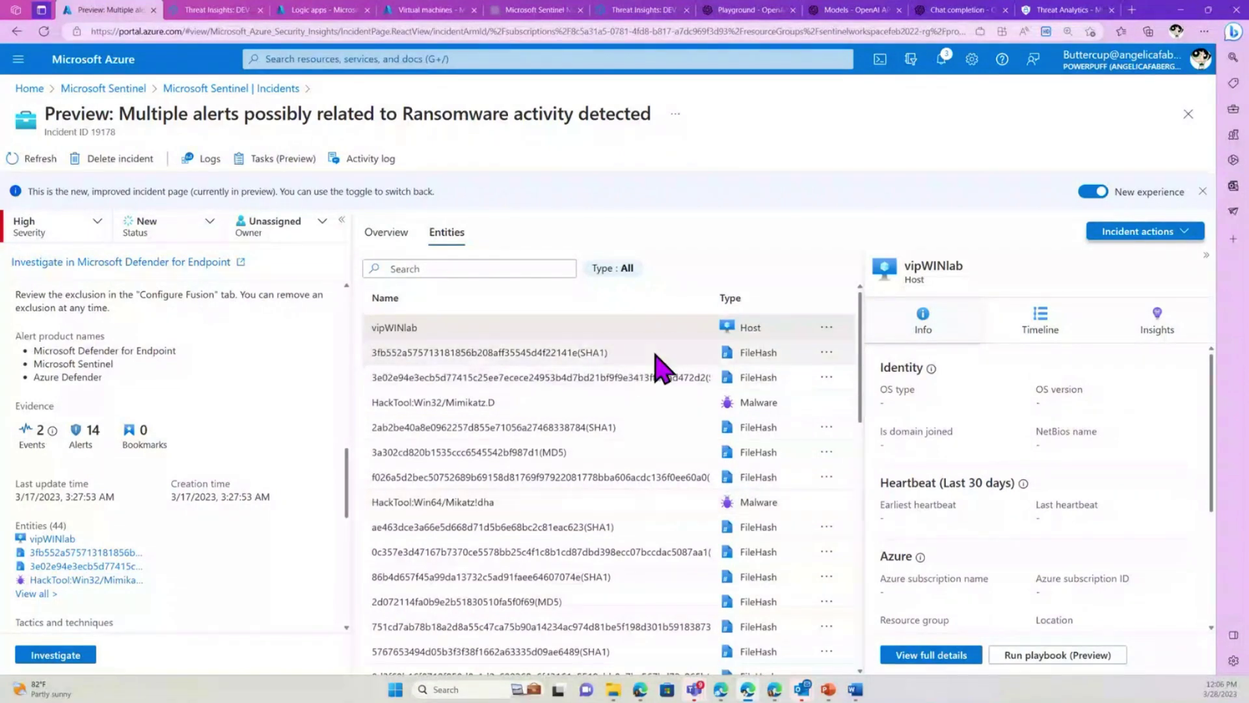
scroll(986, 517, "down", 3)
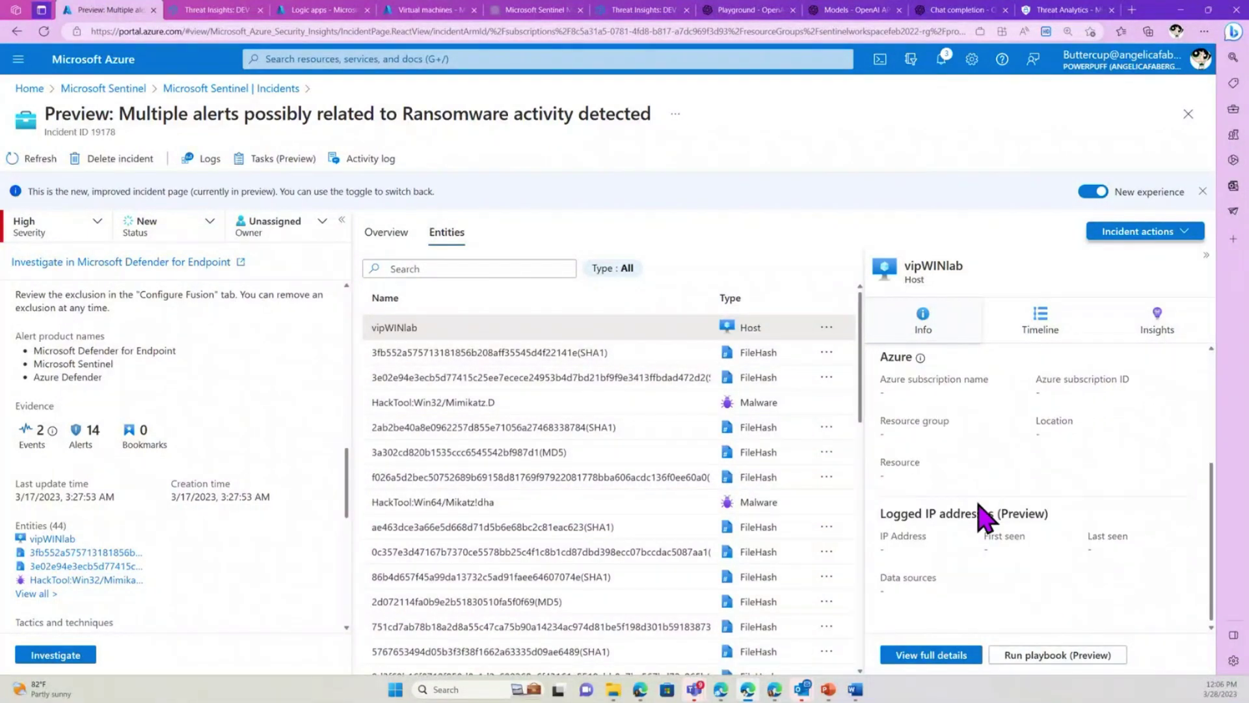
scroll(985, 517, "up", 3)
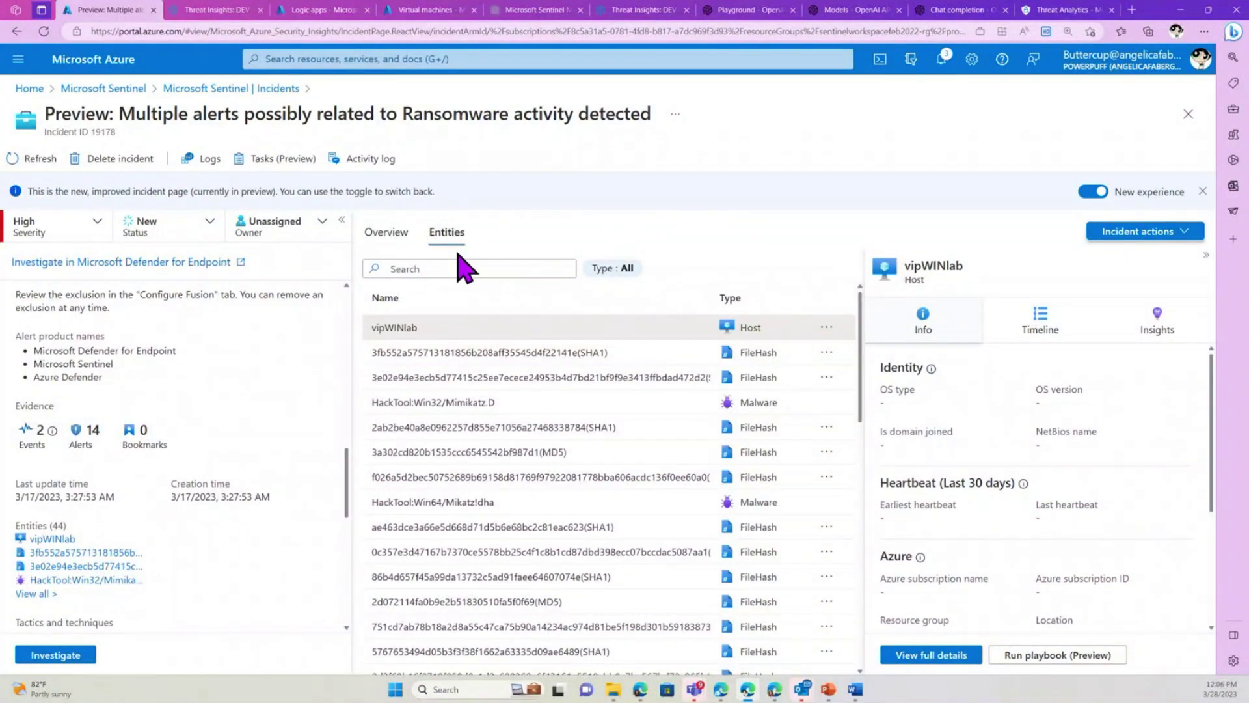
Open the incident's investigation graph and show the details of the Suspicious Process Discovery correlation rule alert beside the vipWINlab node
left_click(65, 657)
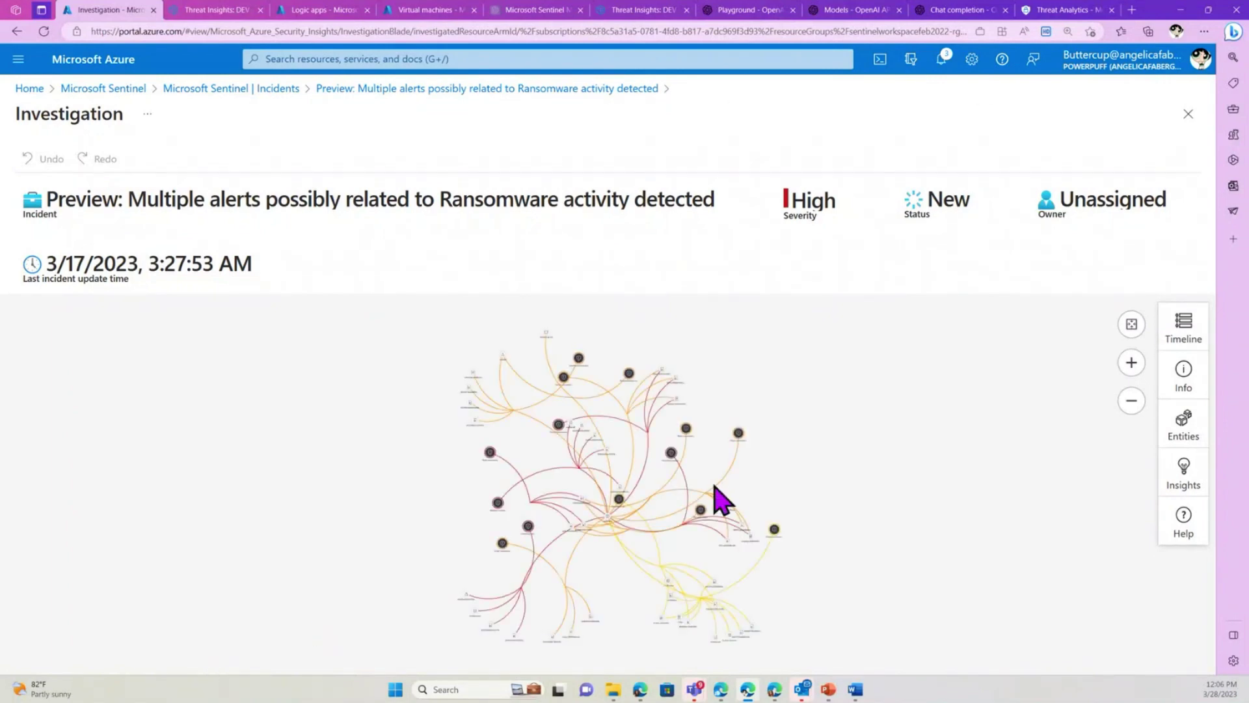
left_click(1132, 363)
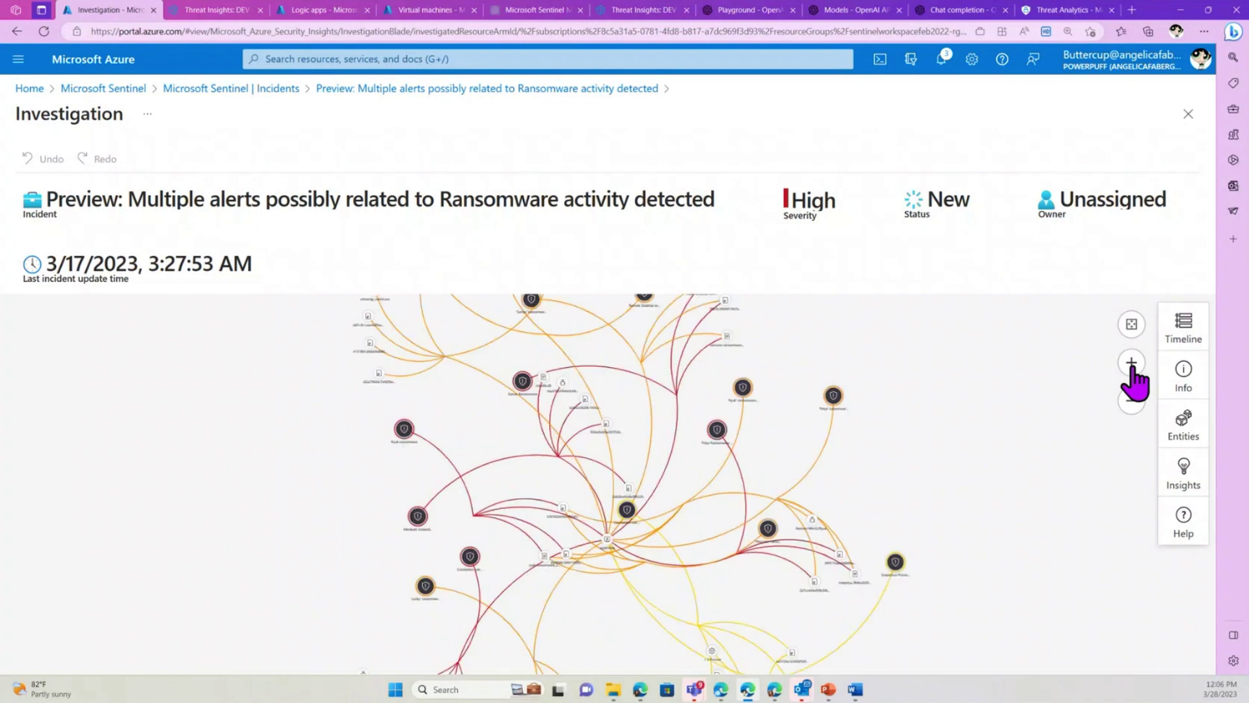
left_click(1132, 362)
left_click(1131, 363)
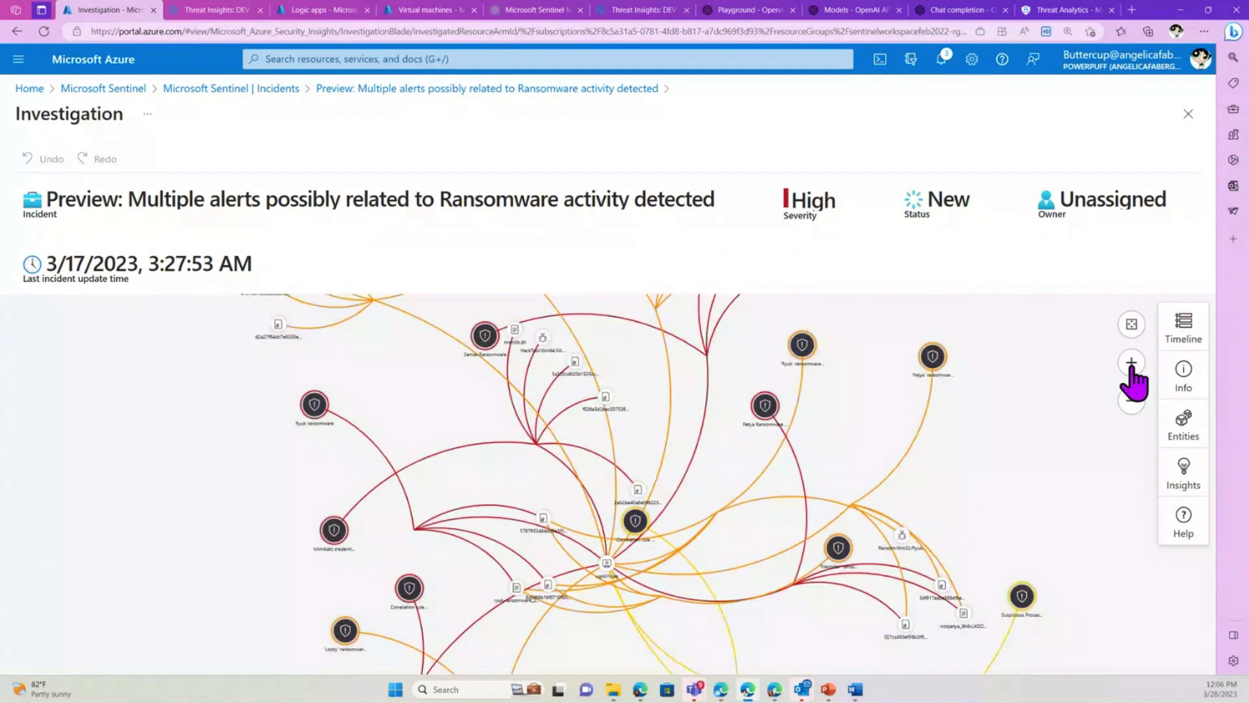
left_click(1129, 364)
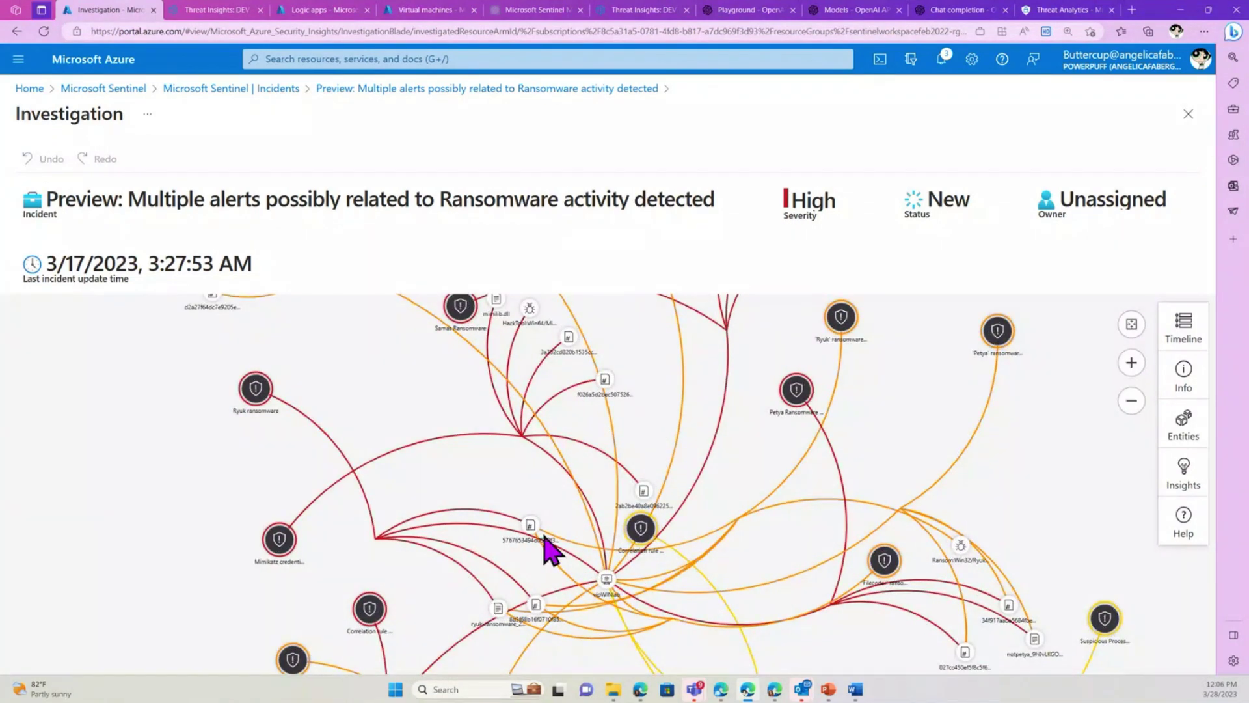
mouse_move(643, 544)
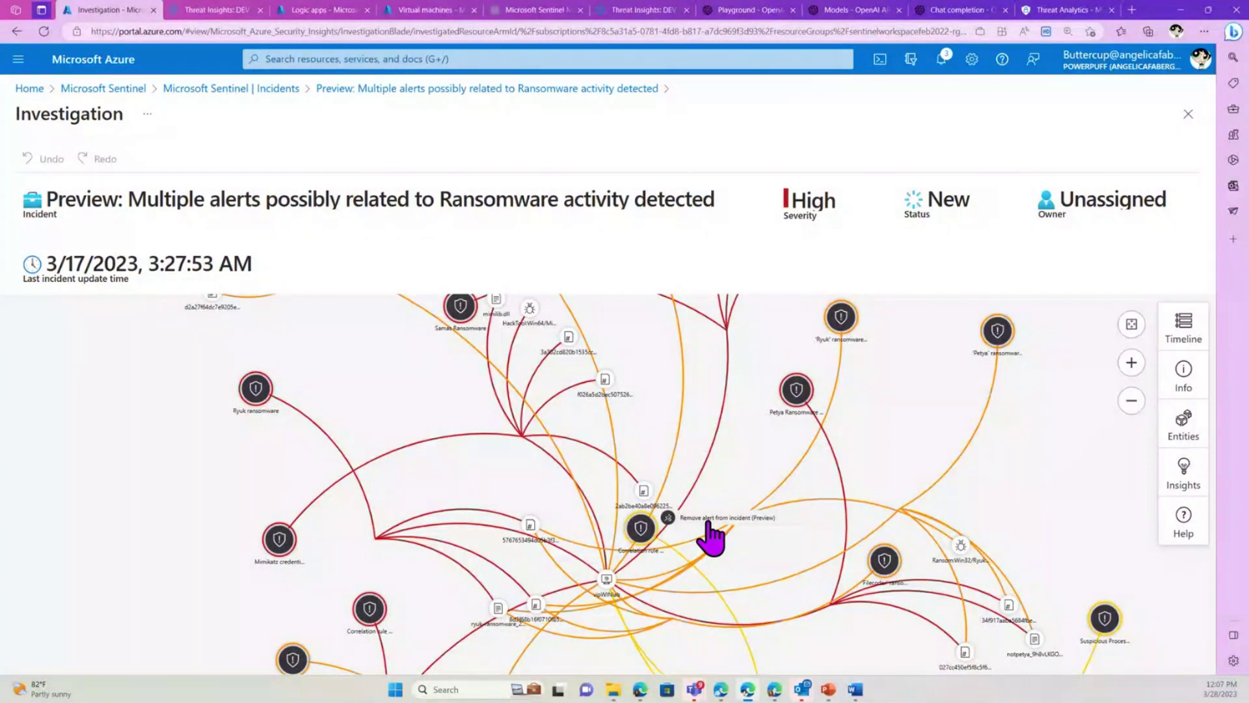
left_click(641, 530)
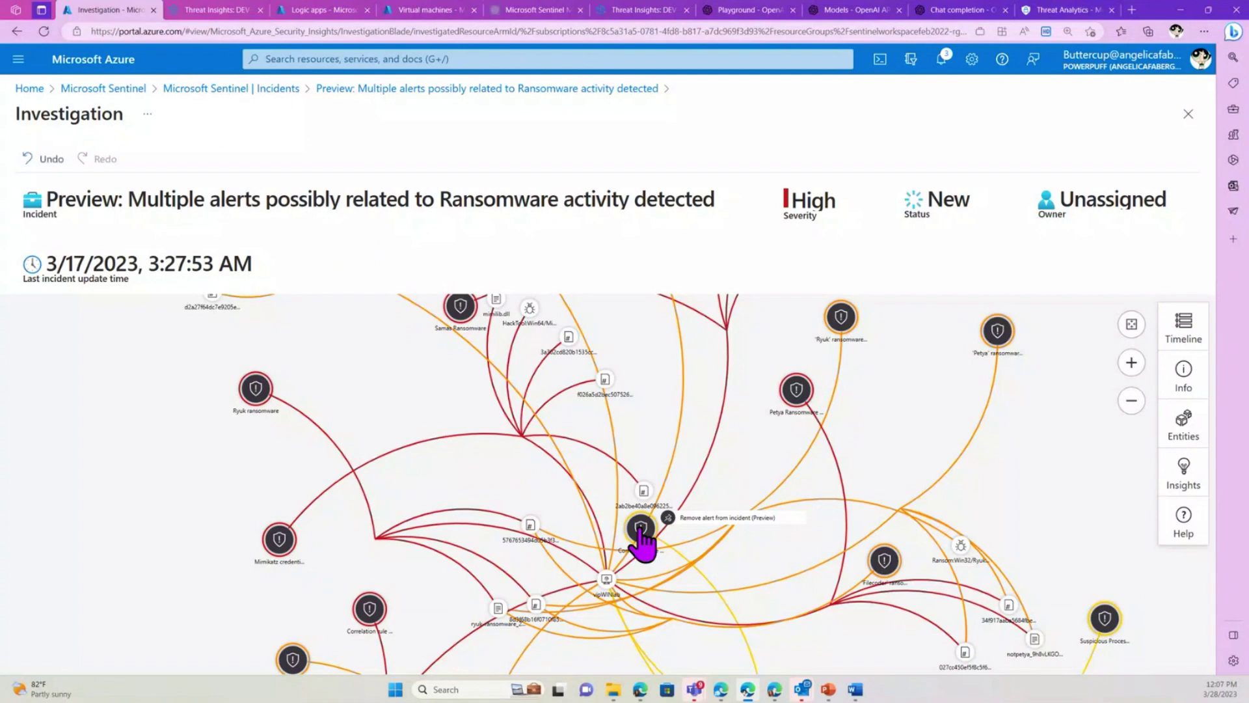
left_click(641, 529)
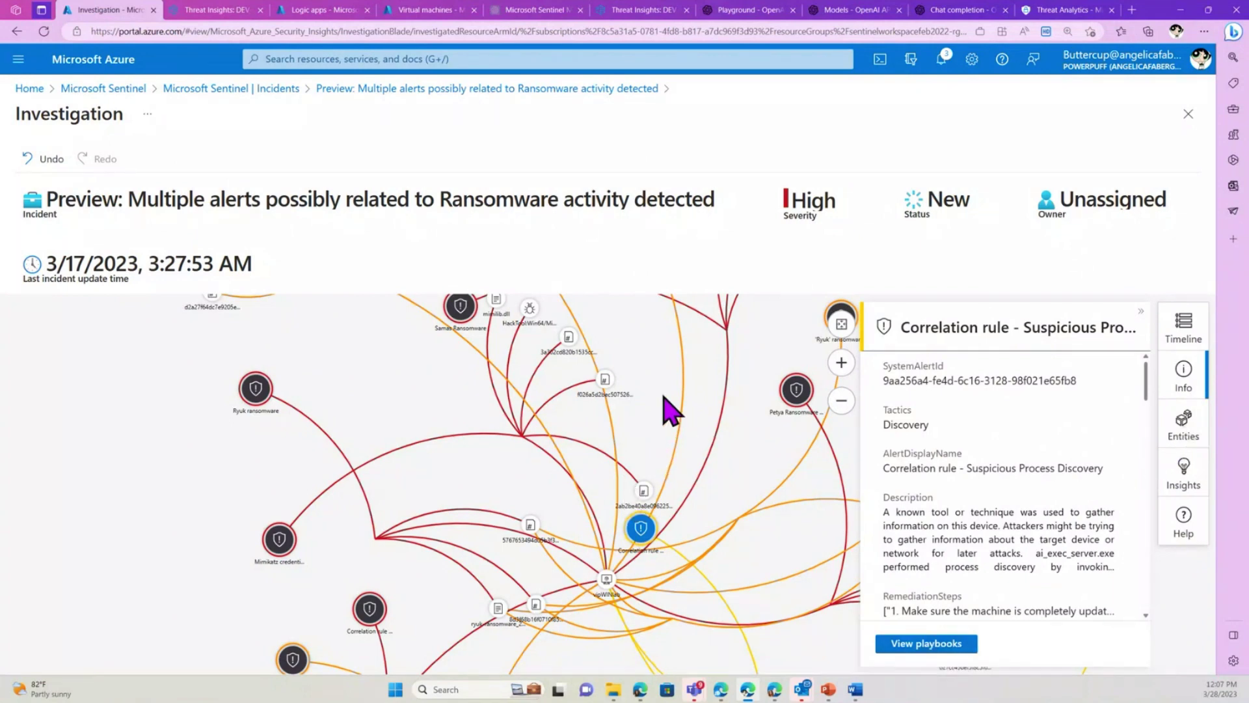
Explore the alerts around the correlation rule alert in the graph, list the related entities and select vipWINlab
left_click_drag(665, 409, 491, 383)
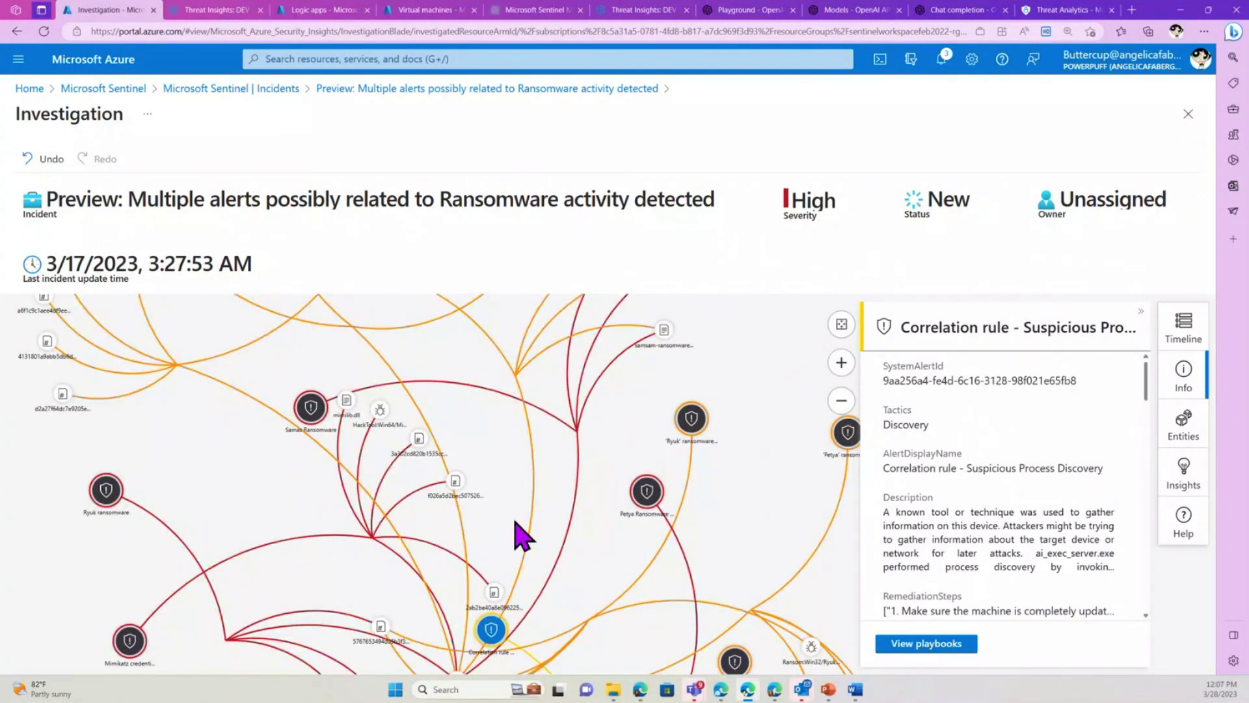
left_click_drag(520, 535, 441, 573)
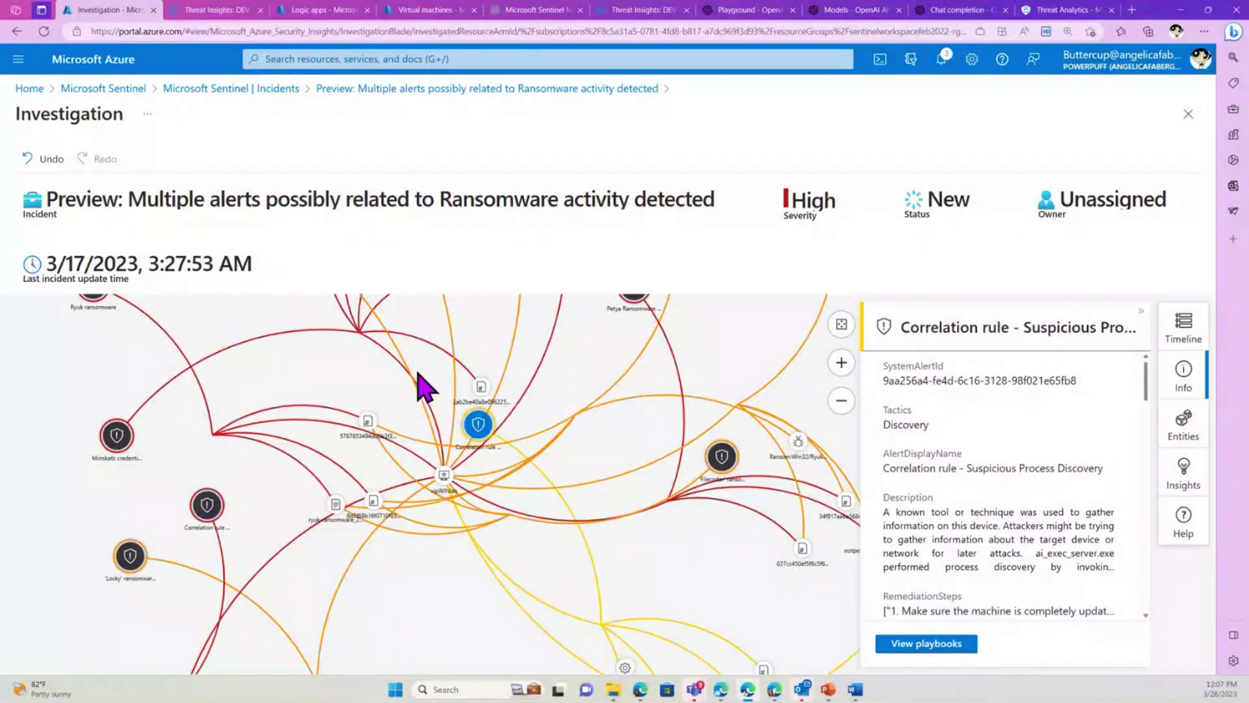
left_click_drag(423, 389, 371, 518)
left_click_drag(642, 538, 565, 391)
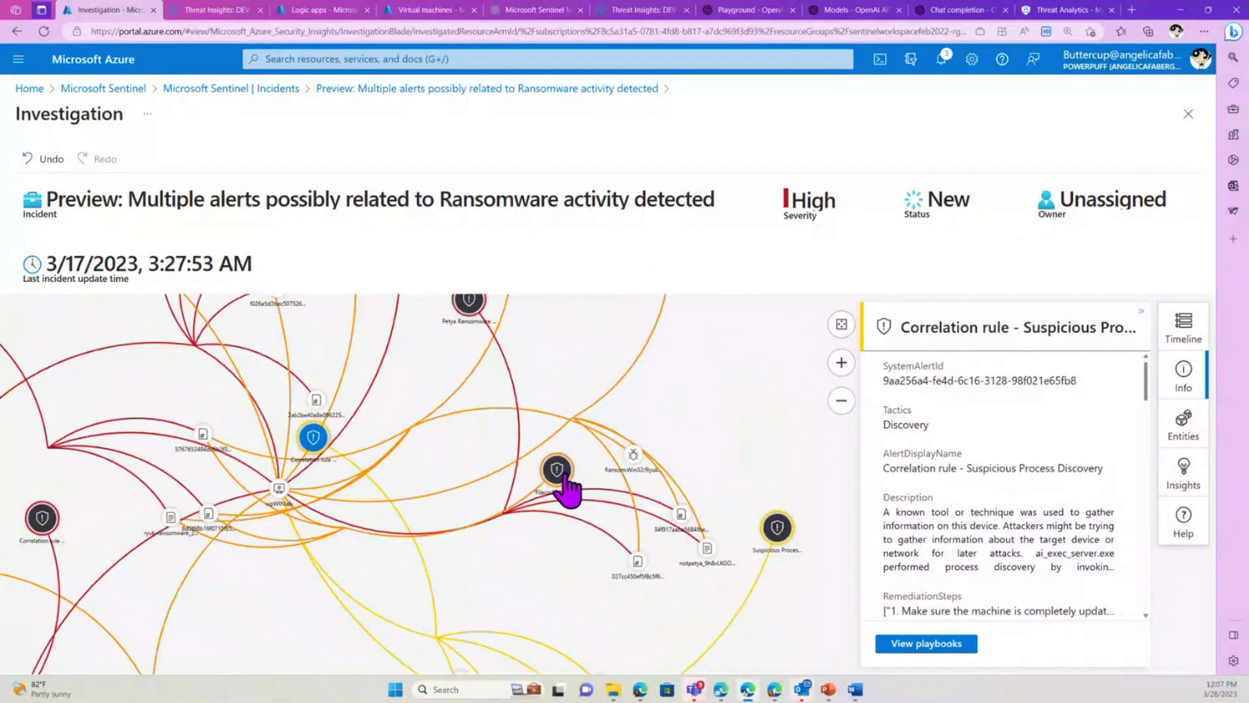
left_click(1183, 381)
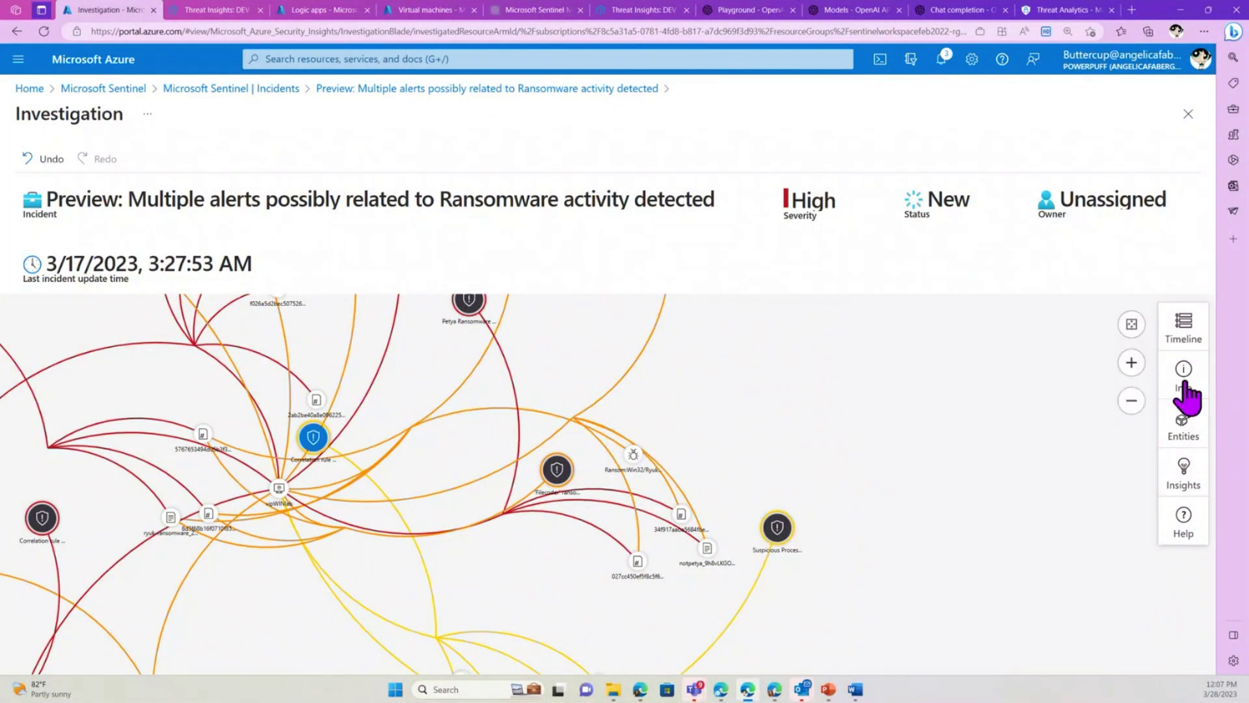
left_click(1188, 430)
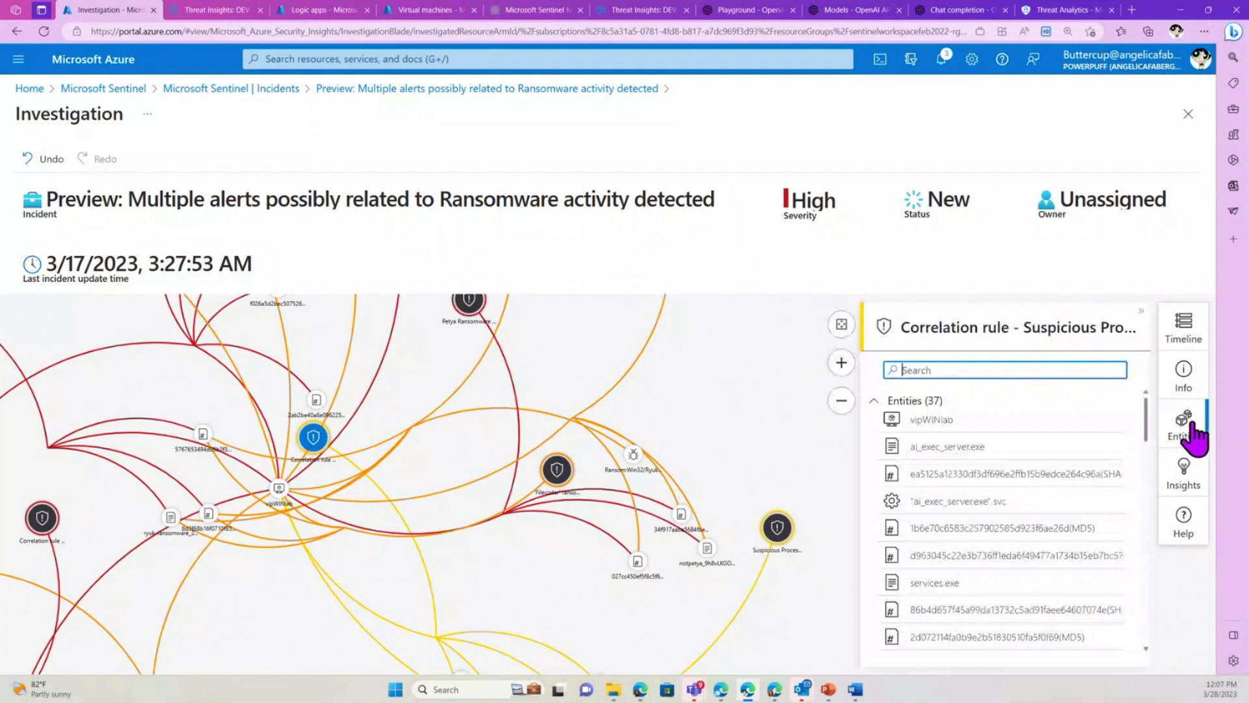
left_click(949, 422)
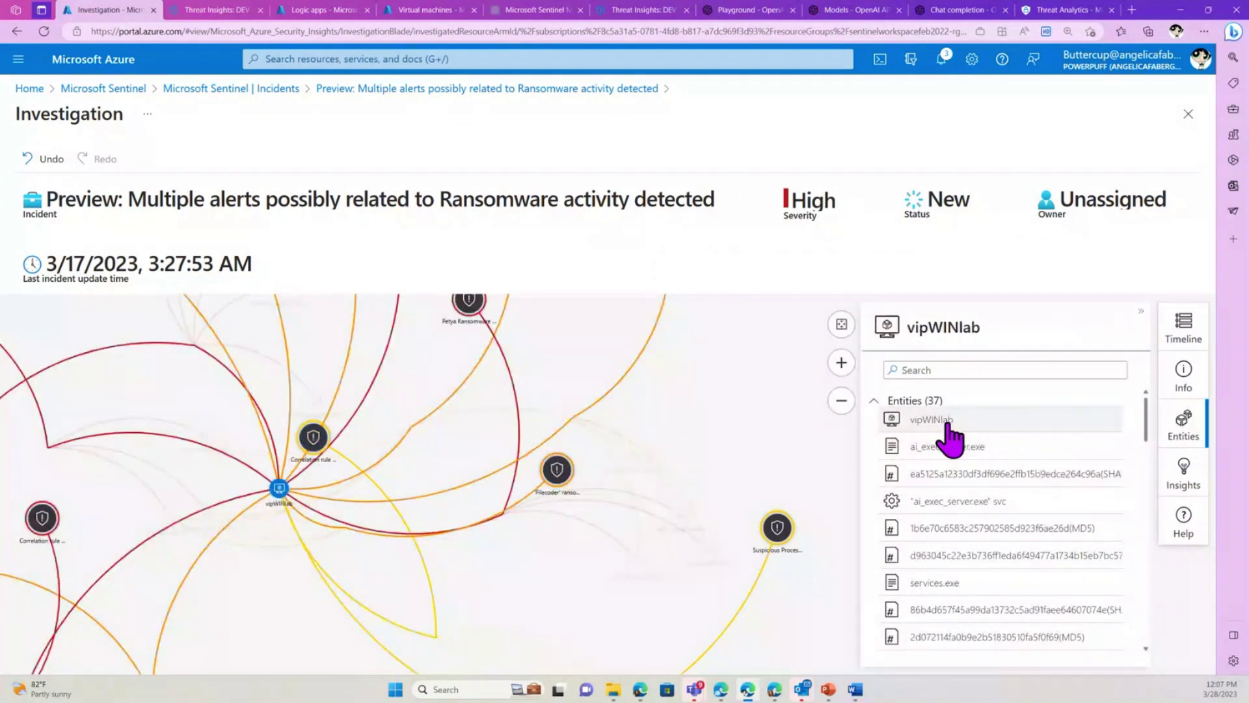
Check the insights for the vipWINlab host in the investigation graph and display its host information
left_click(279, 490)
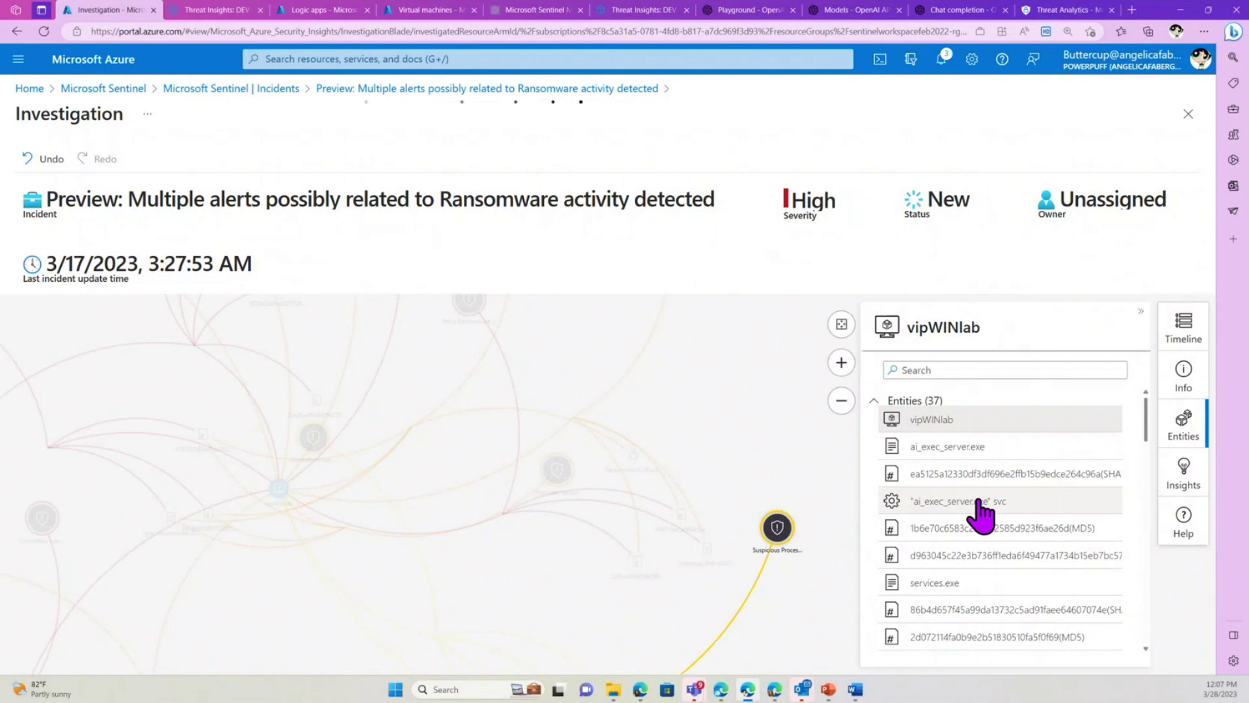
left_click(1183, 475)
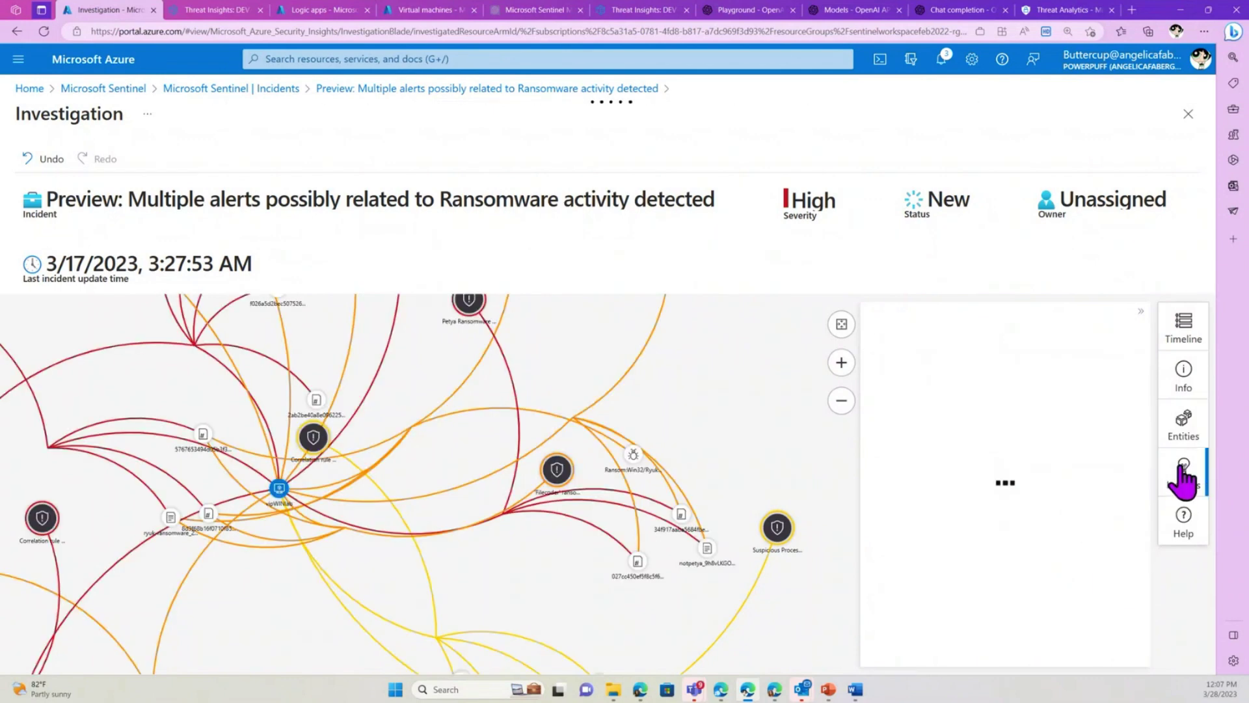
left_click(279, 490)
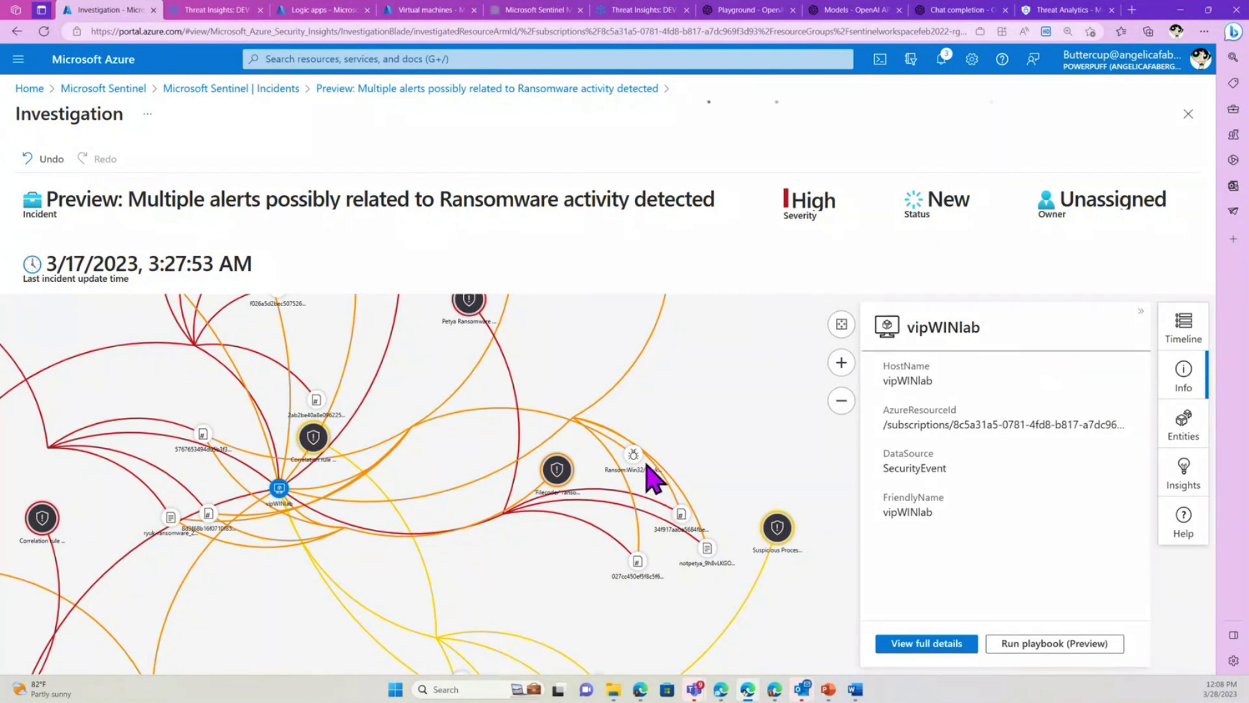
Query the alerts related to the Ransom:Win32/Ryuk!MSR malware entity from the graph and expand the first result
mouse_move(635, 458)
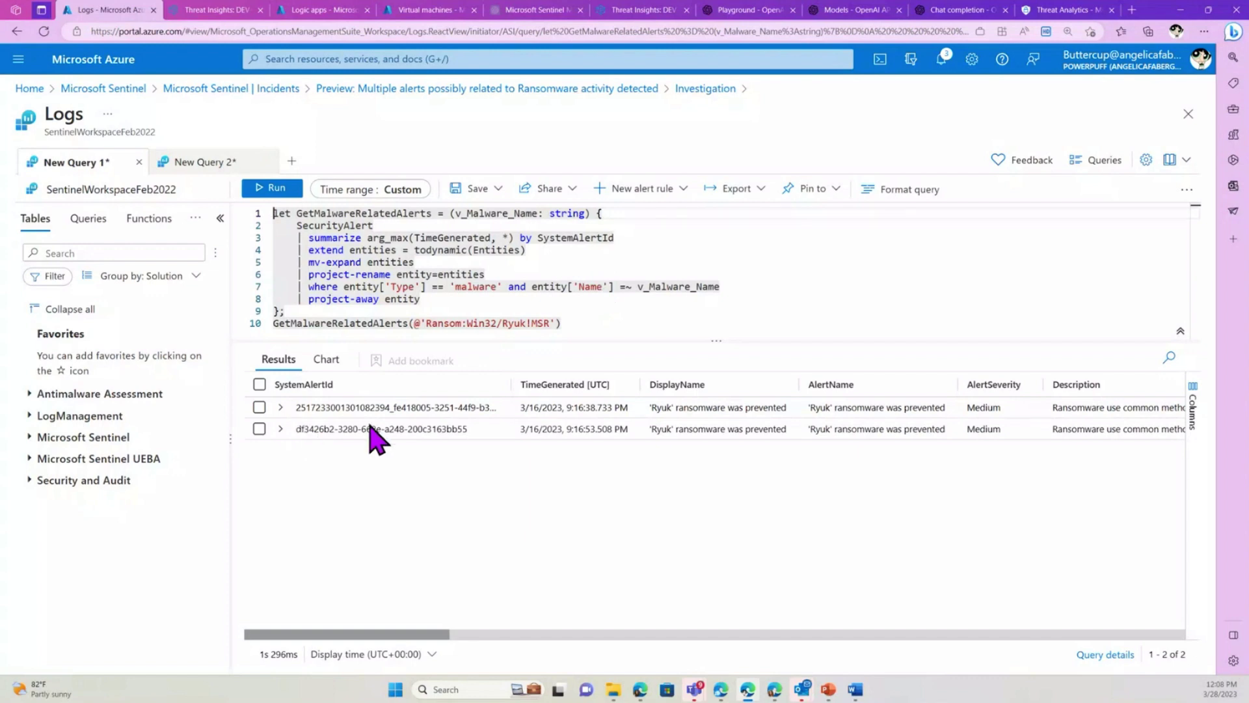
left_click(281, 407)
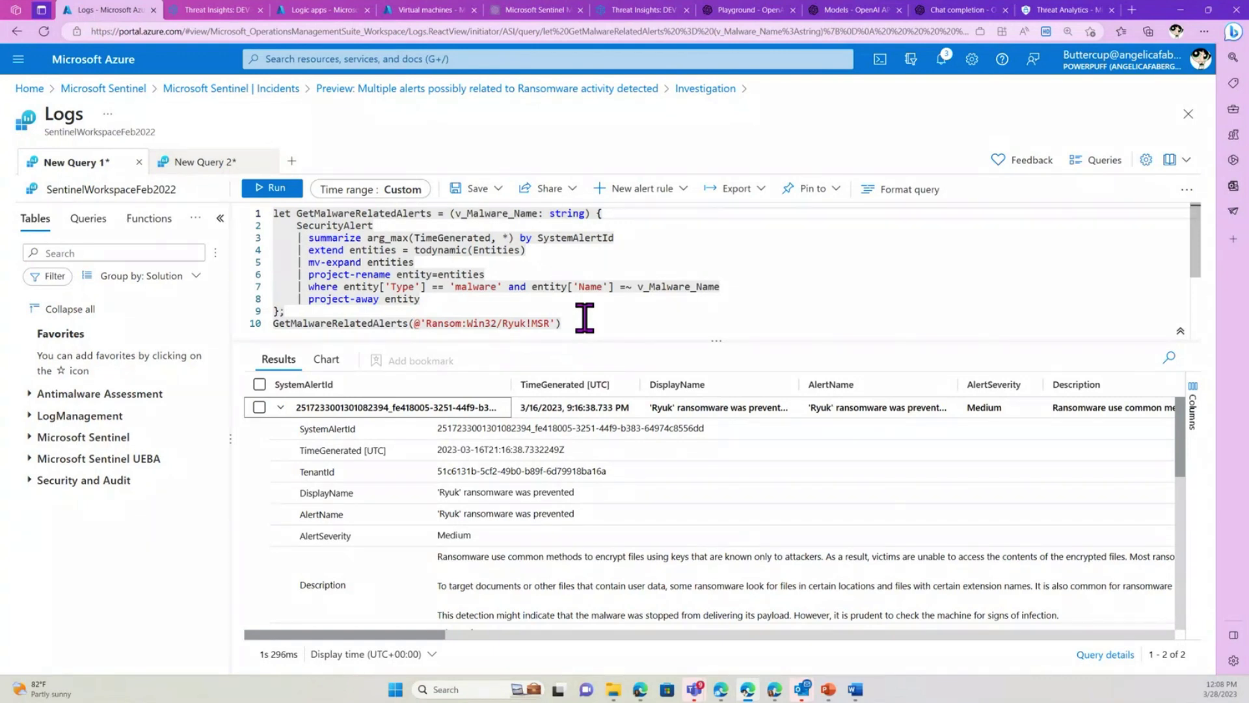
Discard the malware alerts query, select the 027cc450ef5f8c5f6533… file hash in the investigation graph and show its available entity actions
left_click(1189, 114)
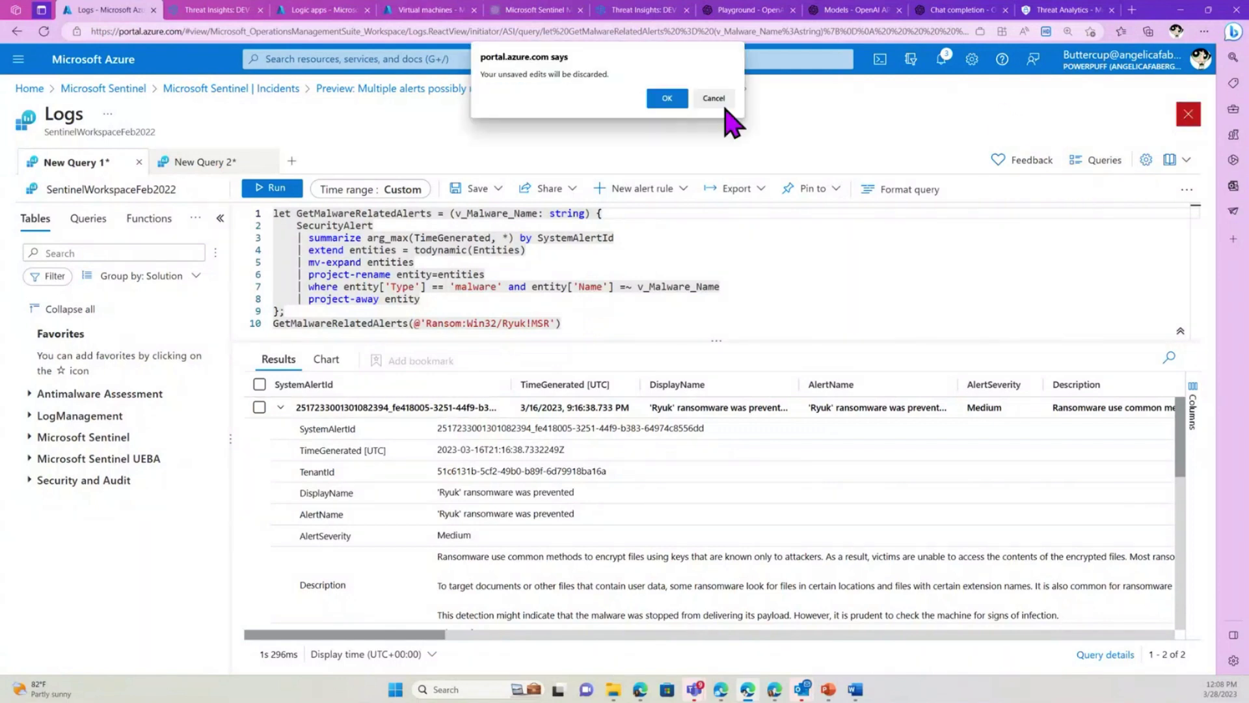
left_click(676, 102)
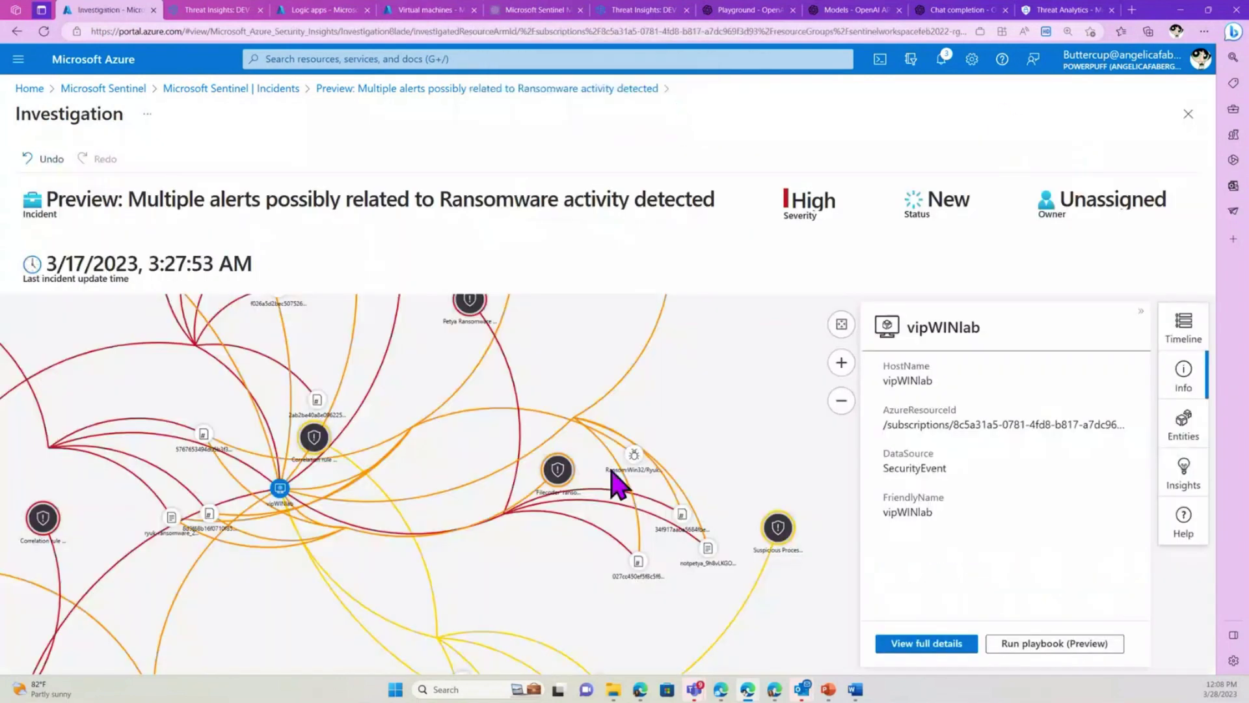
mouse_move(564, 478)
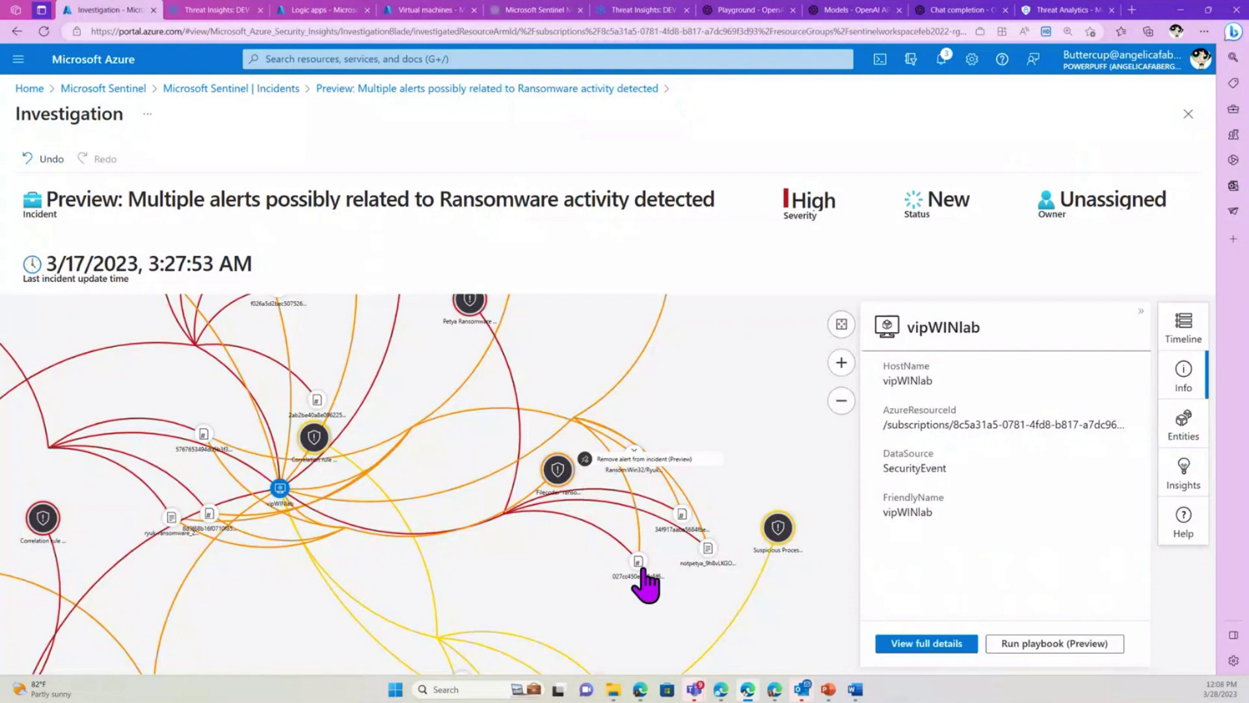
mouse_move(640, 568)
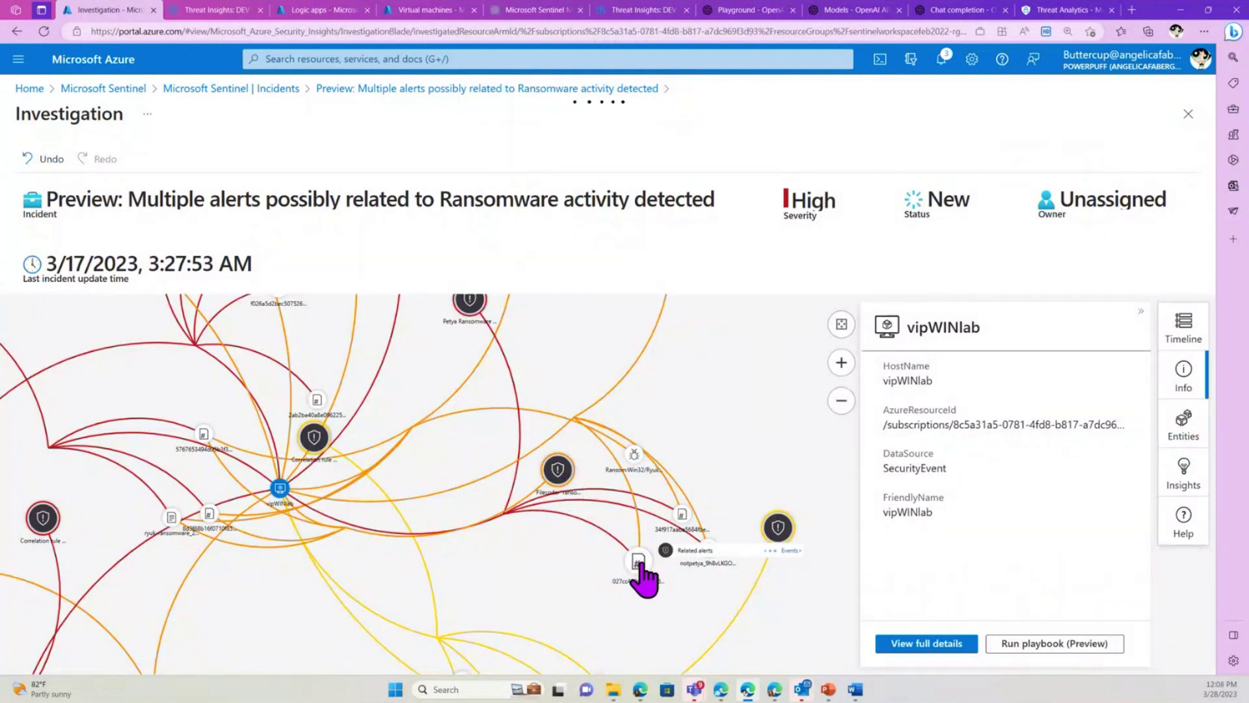
left_click(640, 563)
left_click(911, 644)
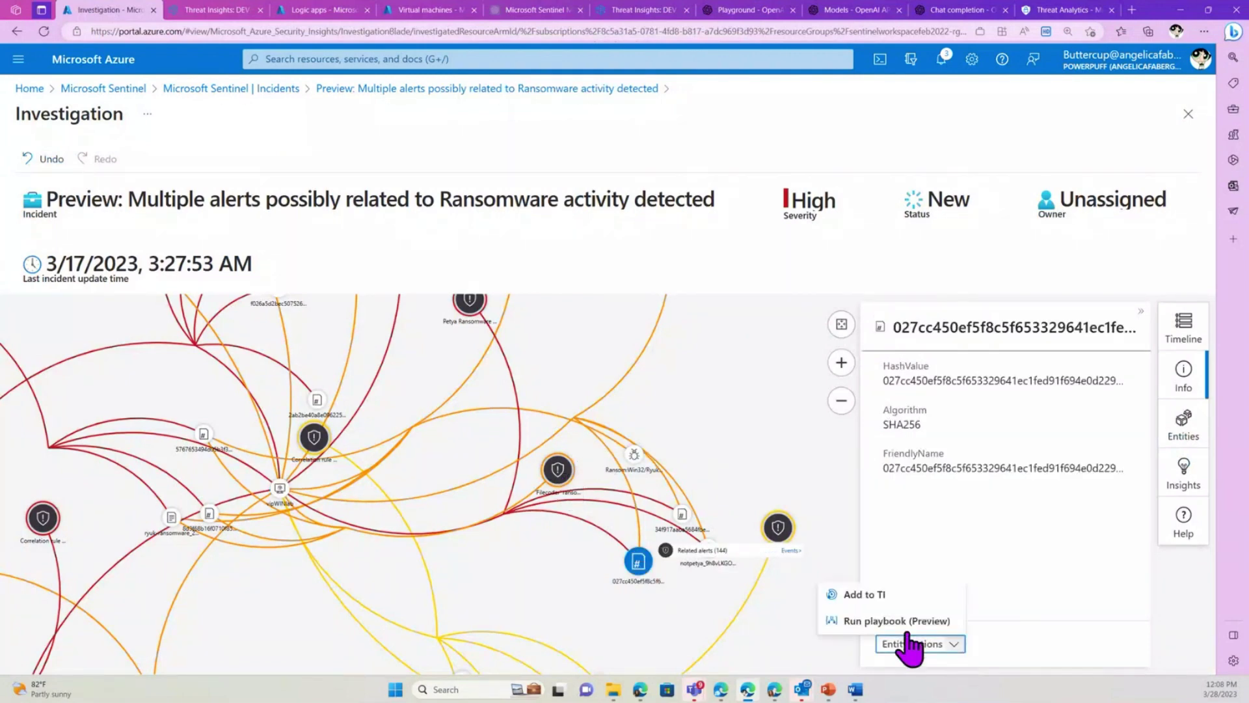
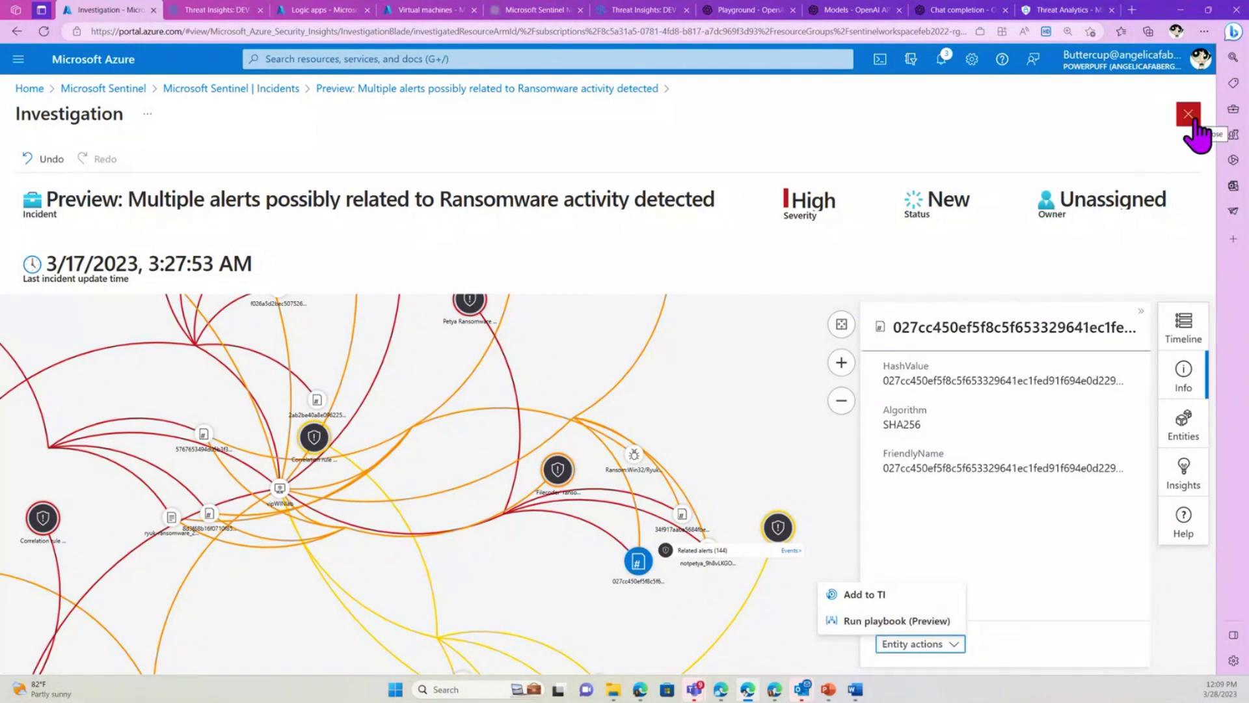
Close the investigation graph and return to the ransomware incident page
left_click(1188, 114)
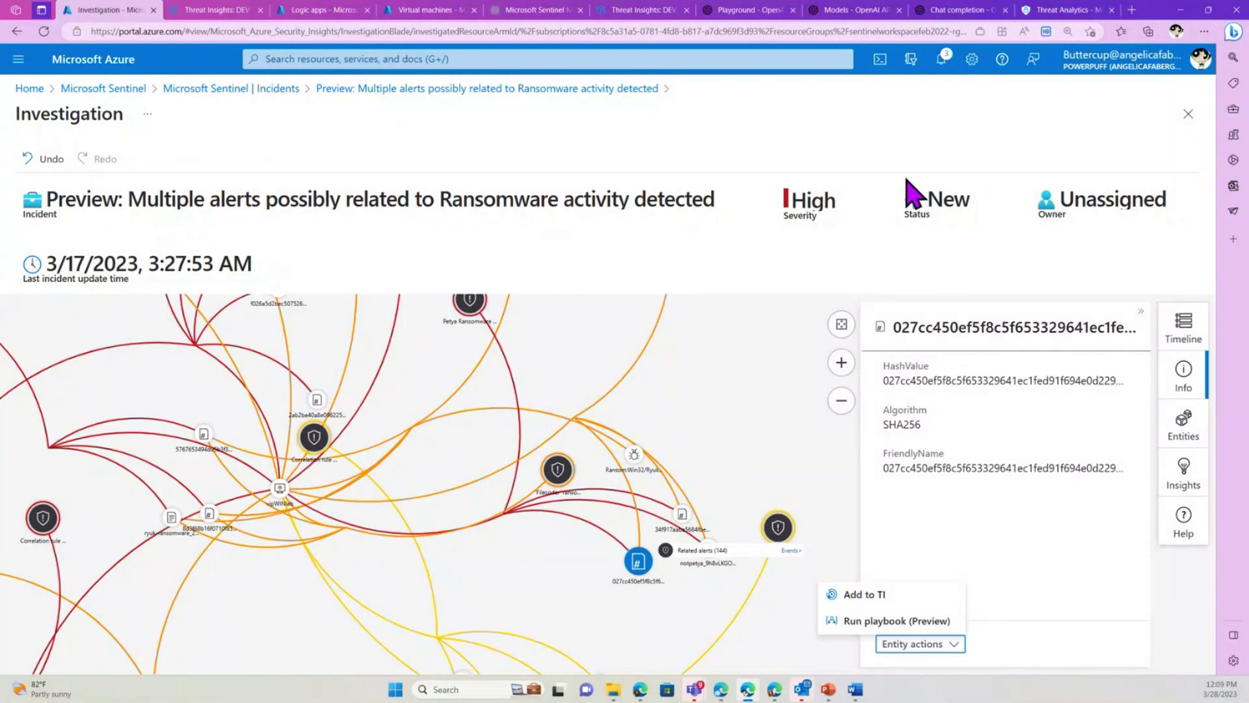
left_click(1191, 117)
left_click(1189, 115)
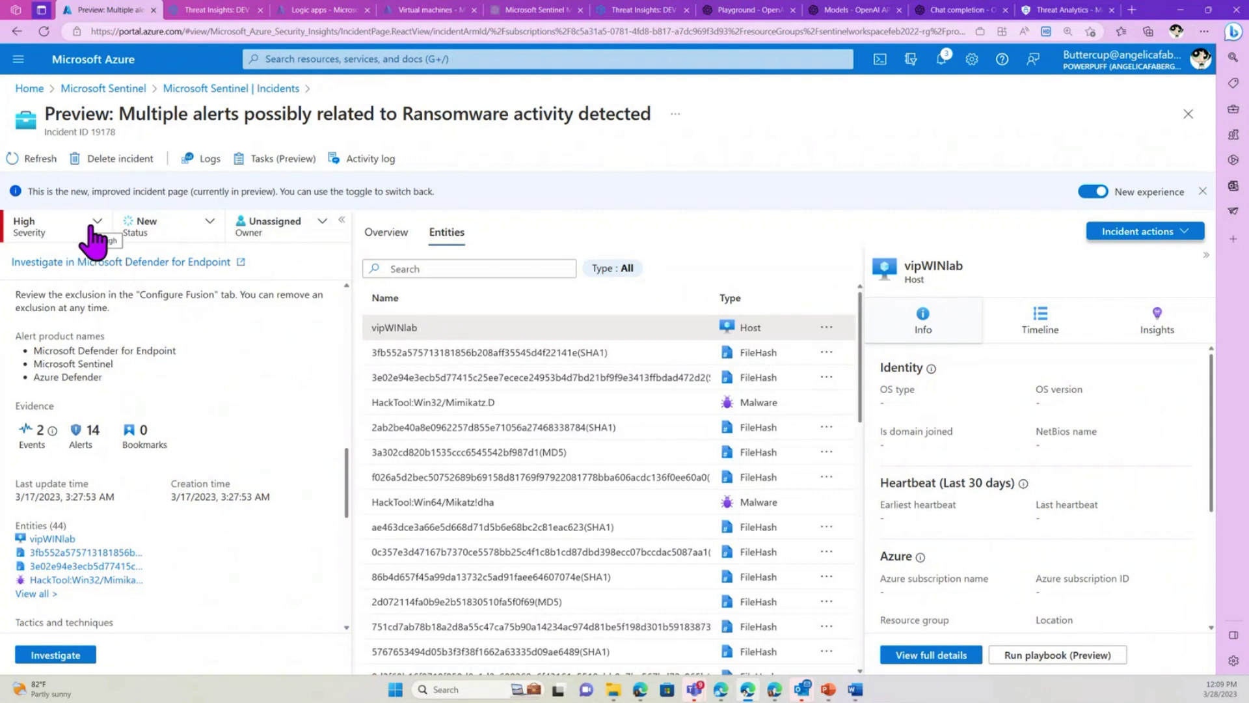
Review the table of scenario-based Fusion detections by threat classification in the Microsoft Sentinel documentation
key("alt+Tab")
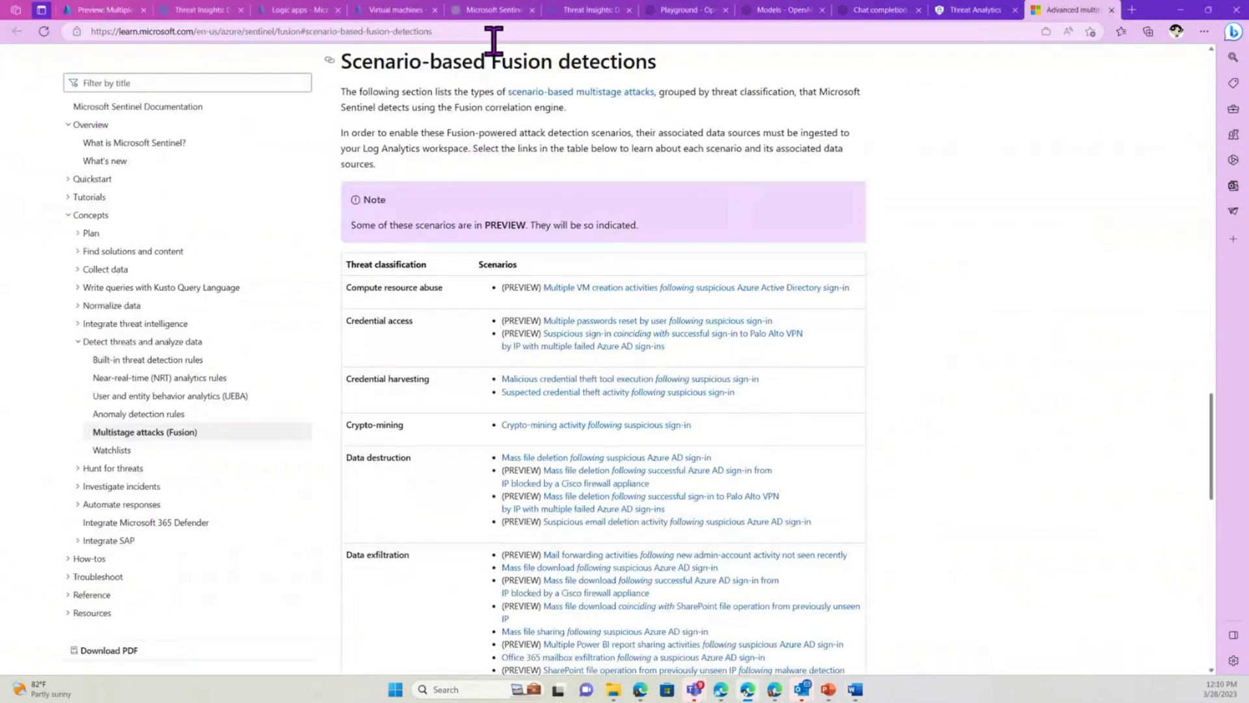
left_click(494, 32)
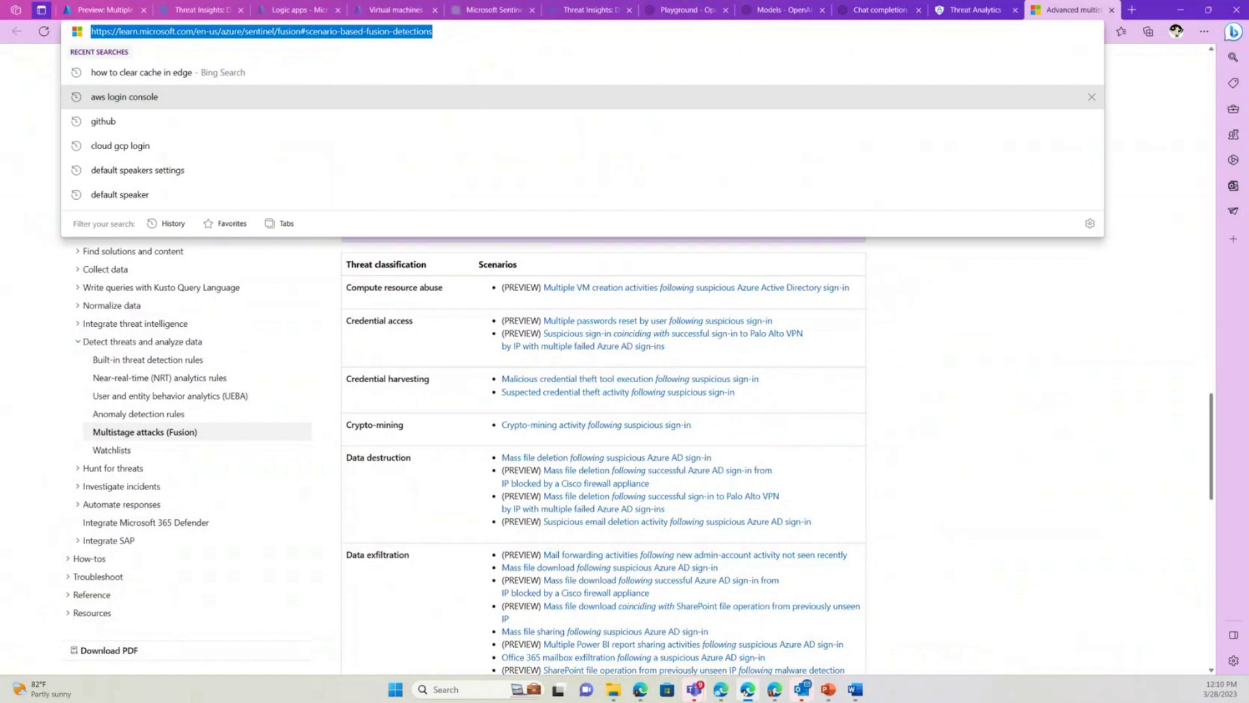
key("Escape")
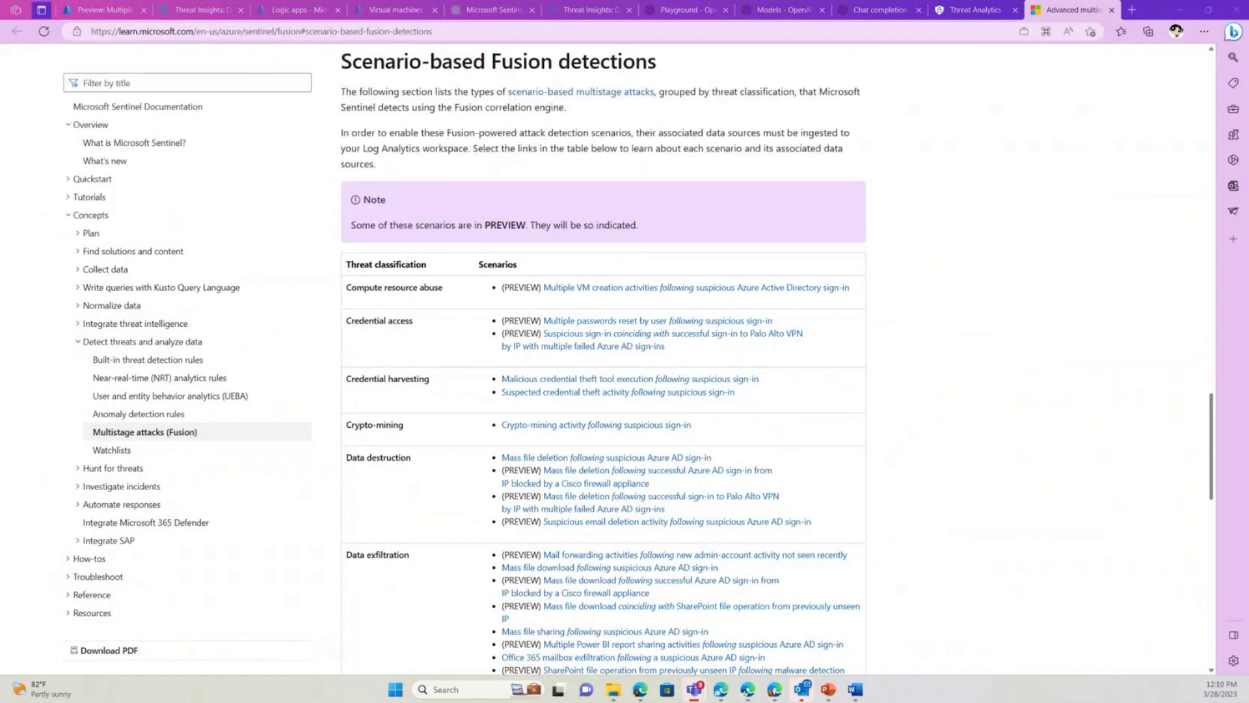
left_click(855, 689)
scroll(768, 446, "down", 3)
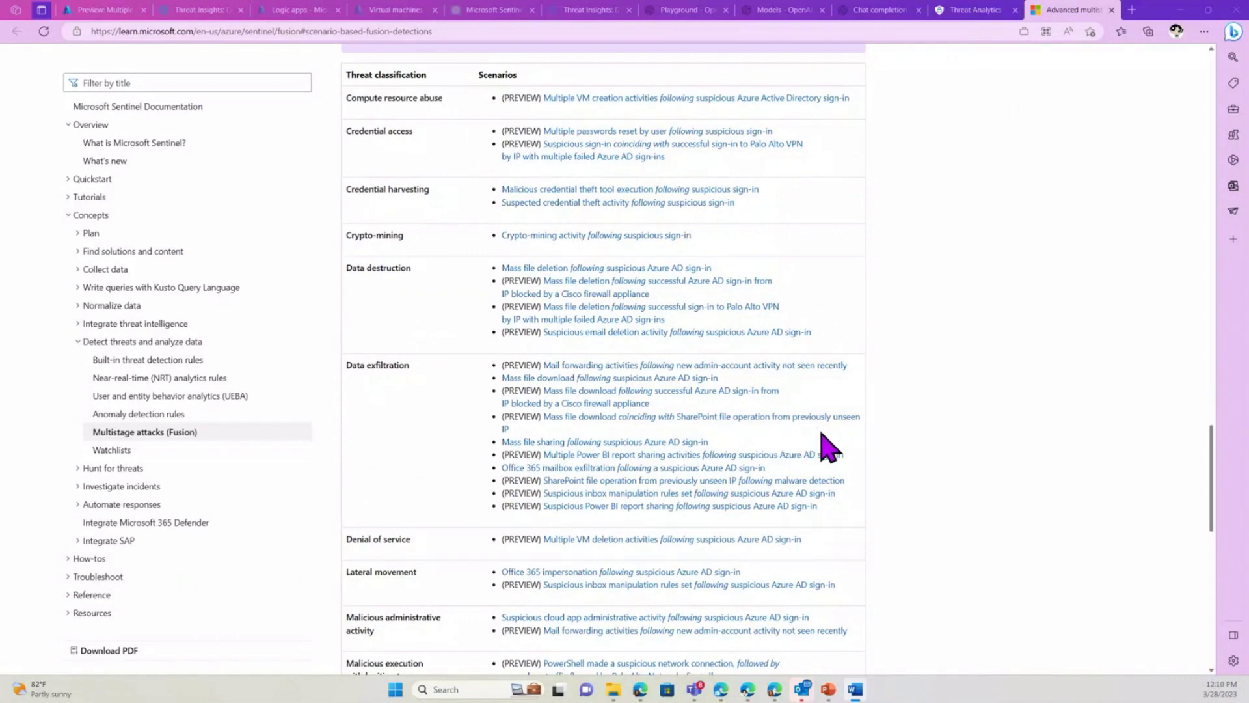
scroll(774, 449, "down", 6)
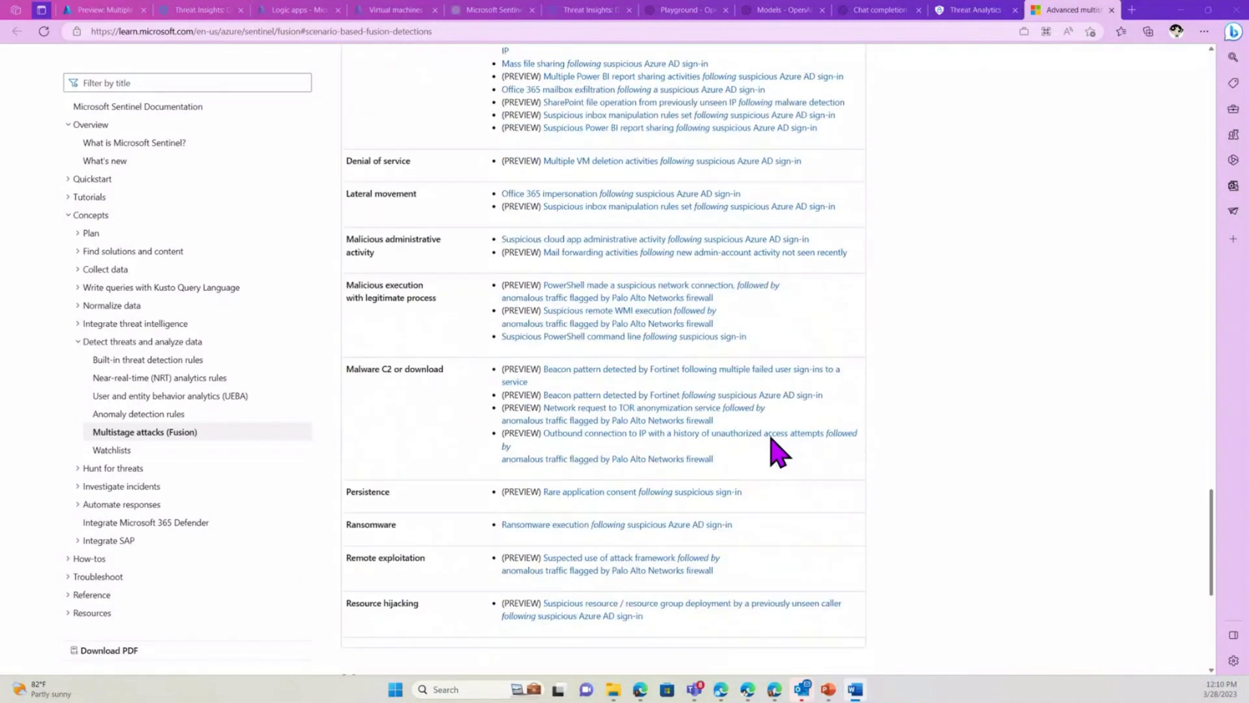
scroll(482, 411, "down", 3)
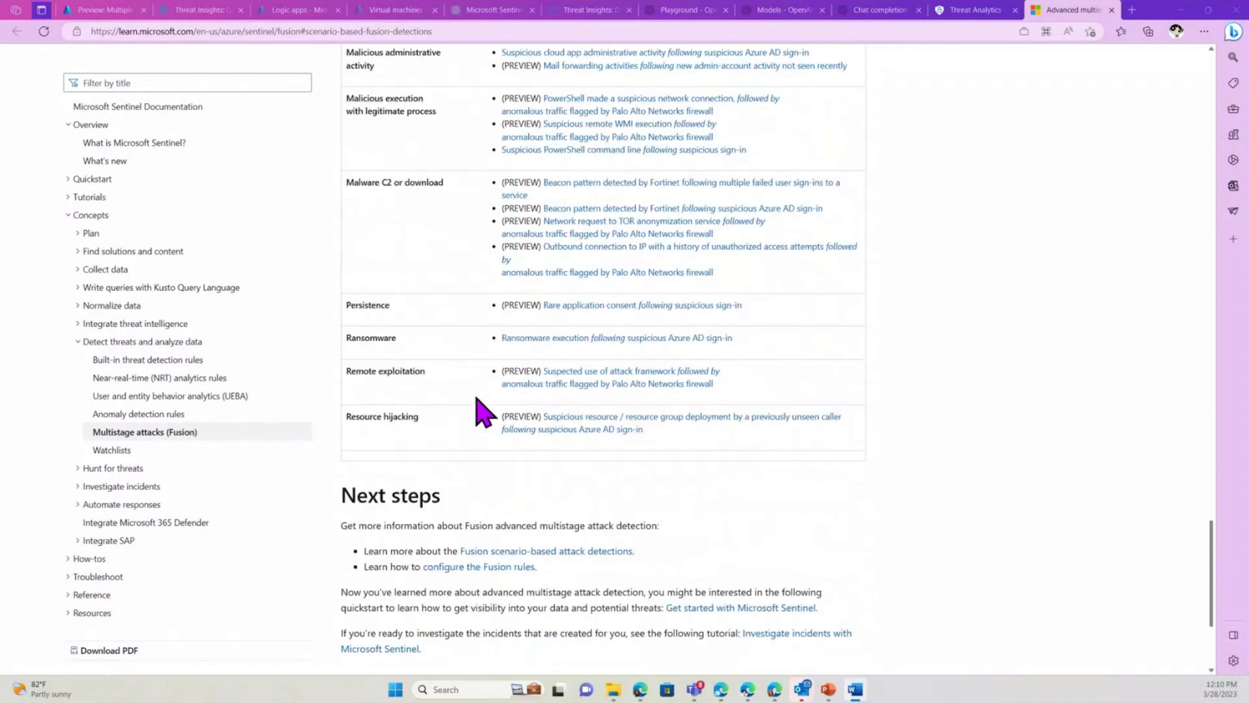
scroll(482, 411, "up", 6)
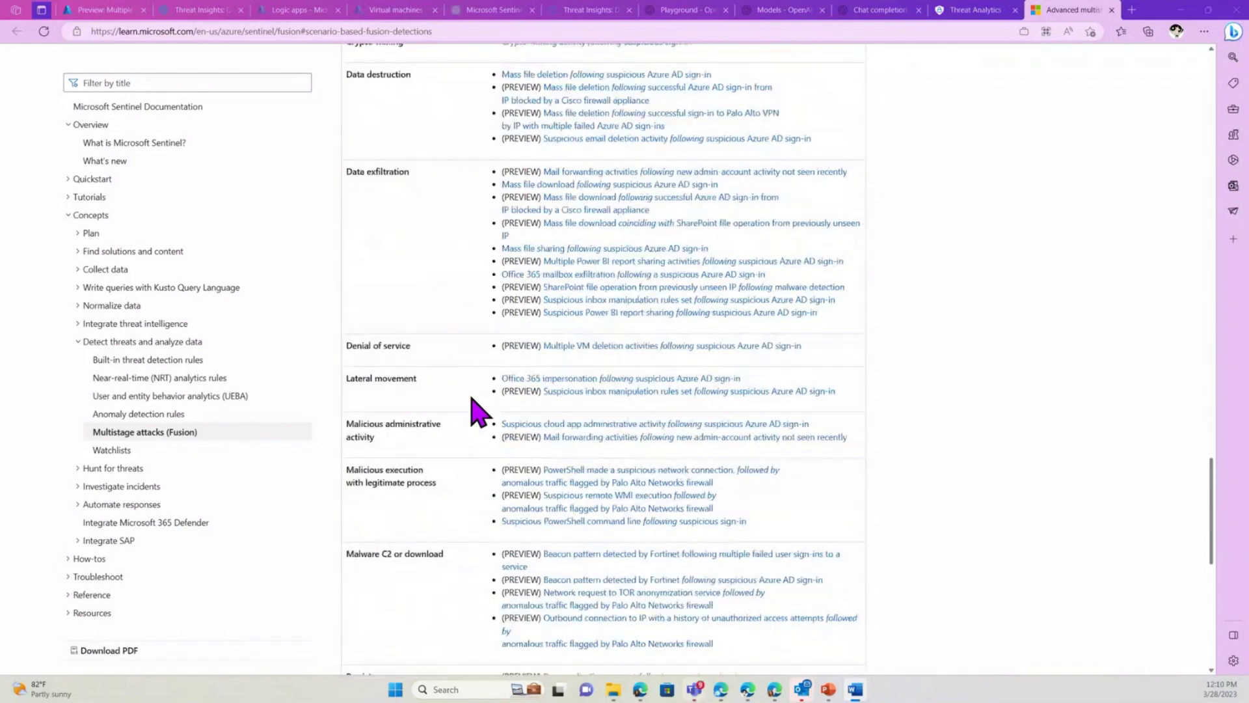
scroll(472, 411, "up", 3)
Return to the ransomware incident in Microsoft Sentinel and open its investigation in Microsoft Defender for Endpoint
left_click(192, 10)
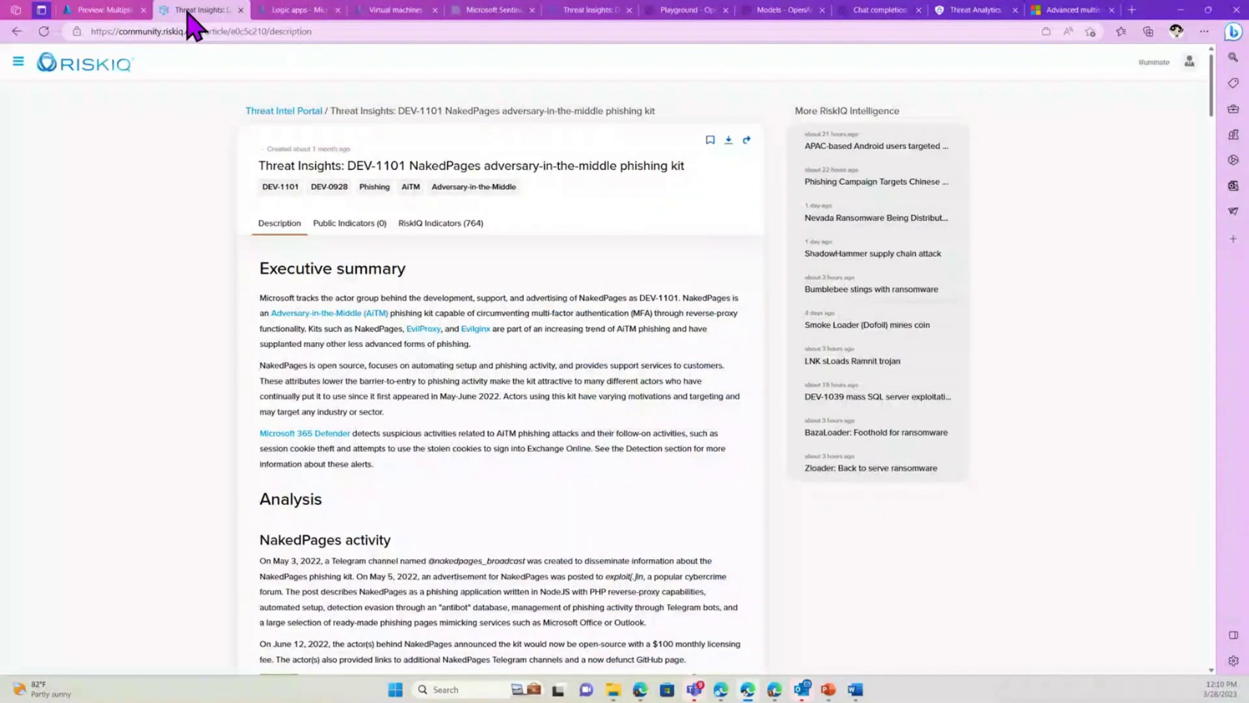
left_click(104, 9)
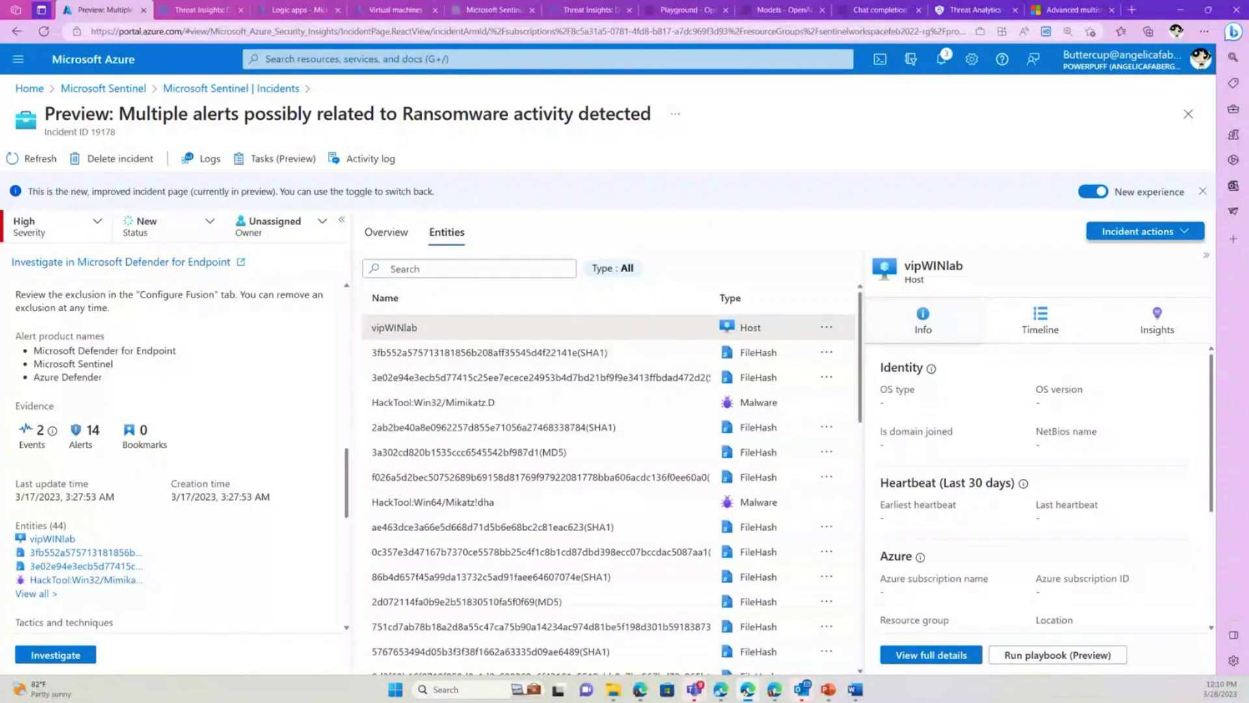
left_click(98, 263)
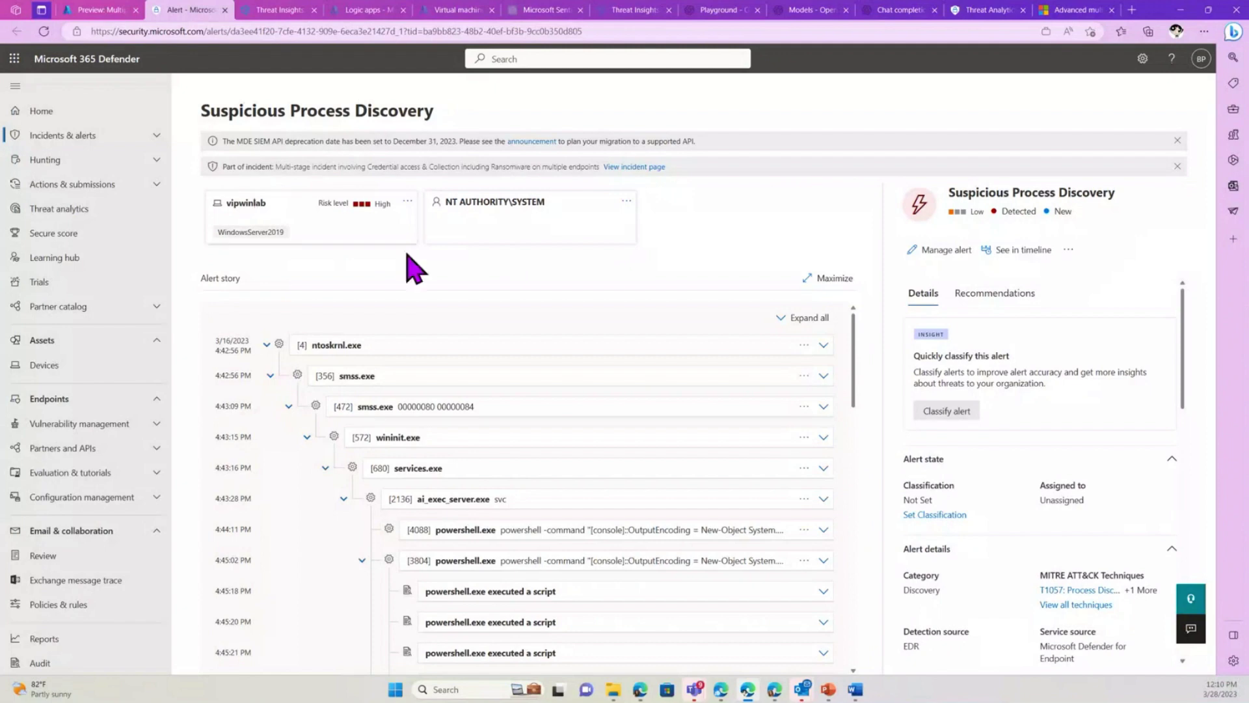
Examine the alert story of the Suspicious Process Discovery alert and display the details of the vipwinlab device
scroll(510, 399, "down", 5)
scroll(514, 396, "down", 5)
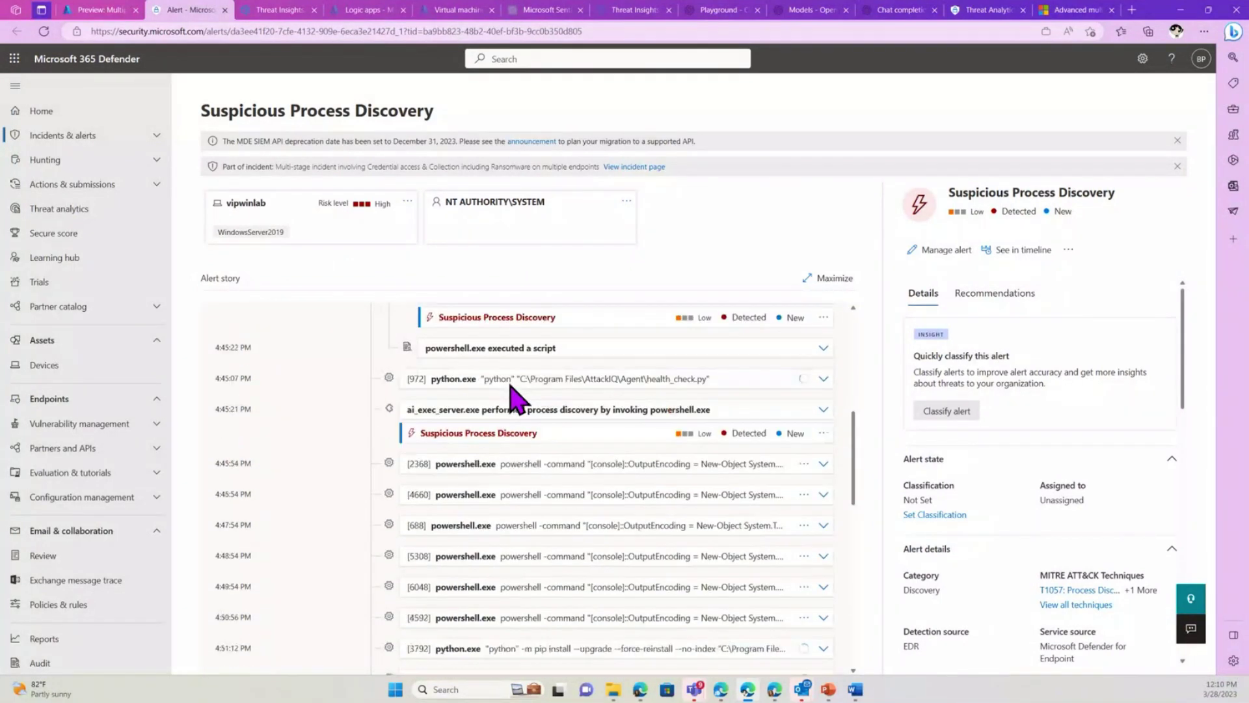
scroll(514, 398, "up", 9)
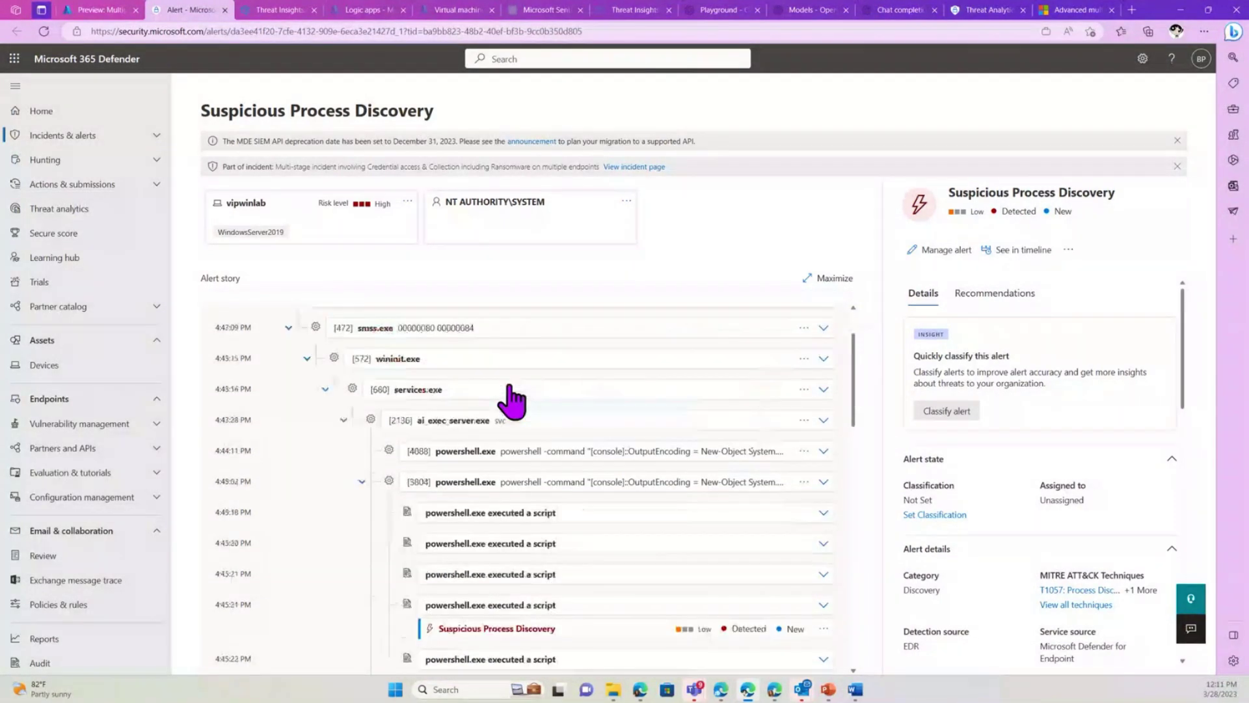
scroll(513, 400, "up", 2)
scroll(512, 401, "down", 10)
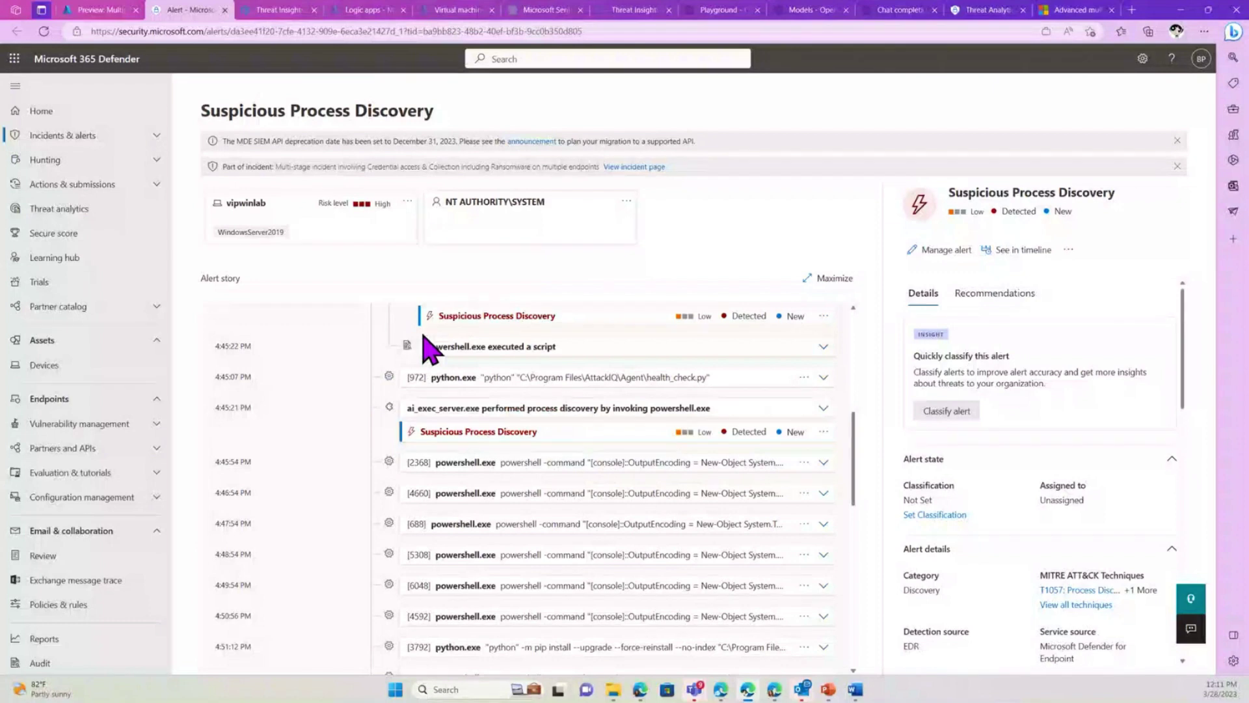
left_click(273, 223)
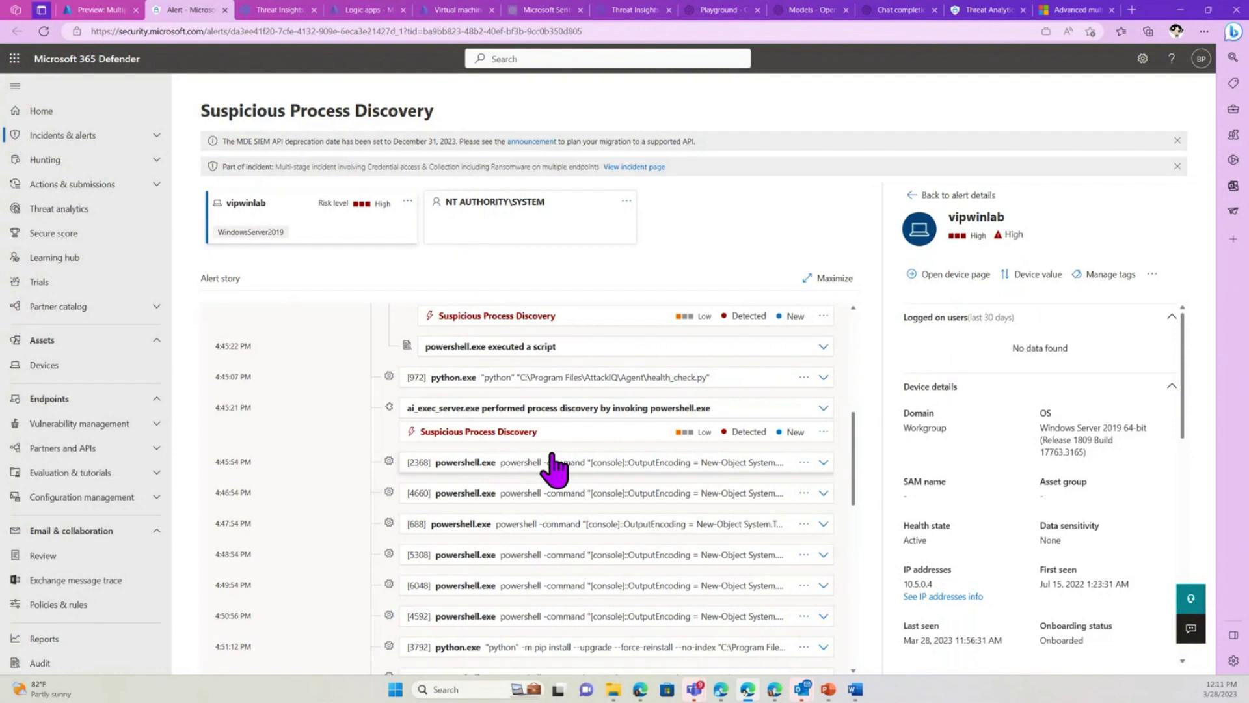
Return to the Sentinel incident, show the form for adding an incident task, and close it without saving
left_click(117, 12)
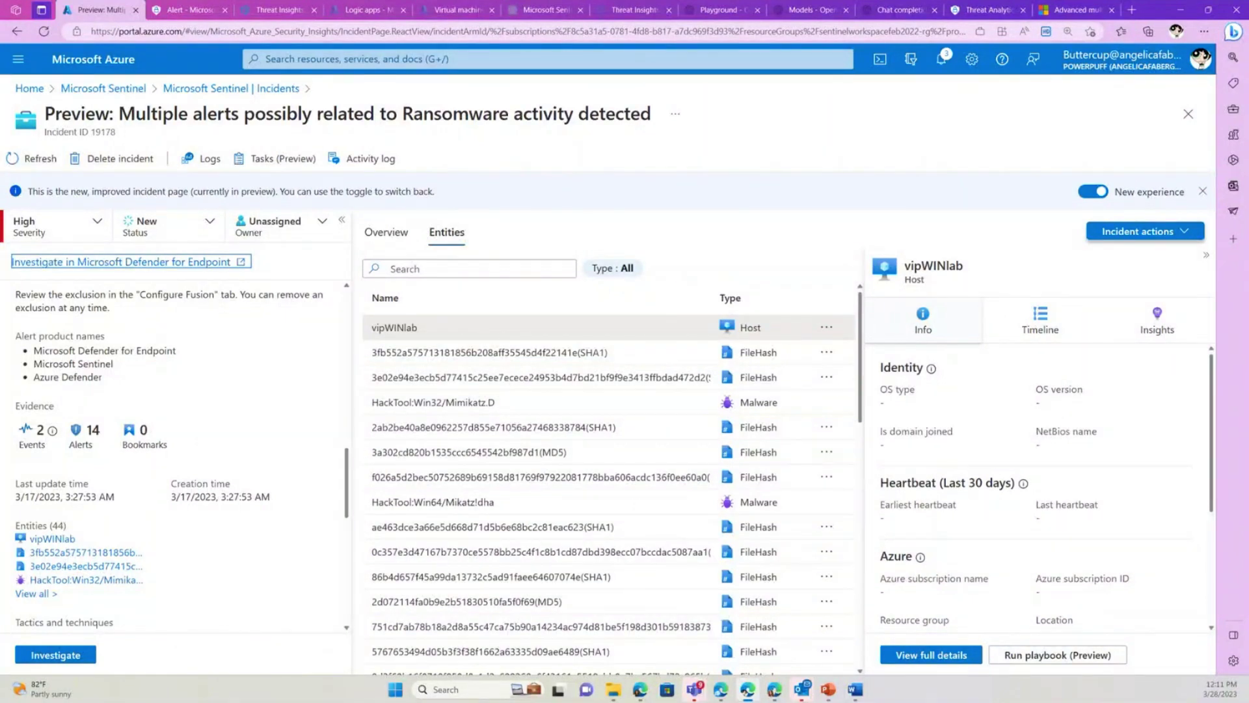
key("alt+Tab")
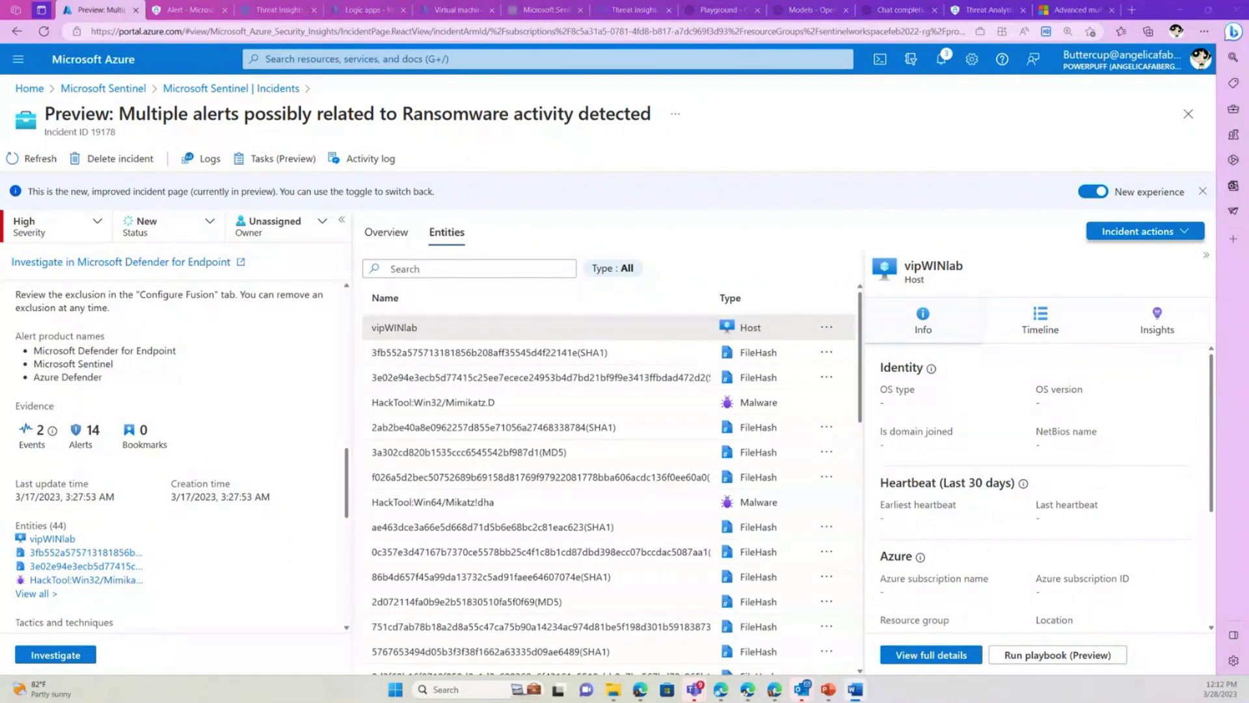
left_click(293, 163)
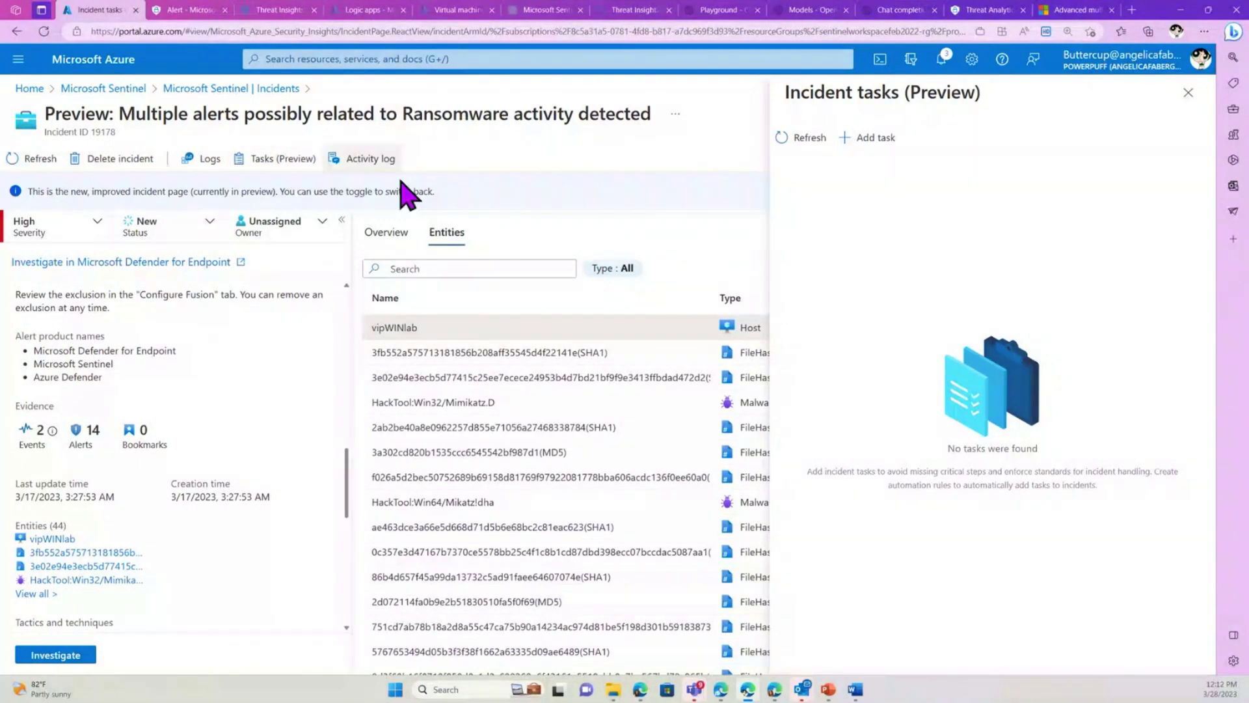
left_click(872, 140)
left_click(887, 186)
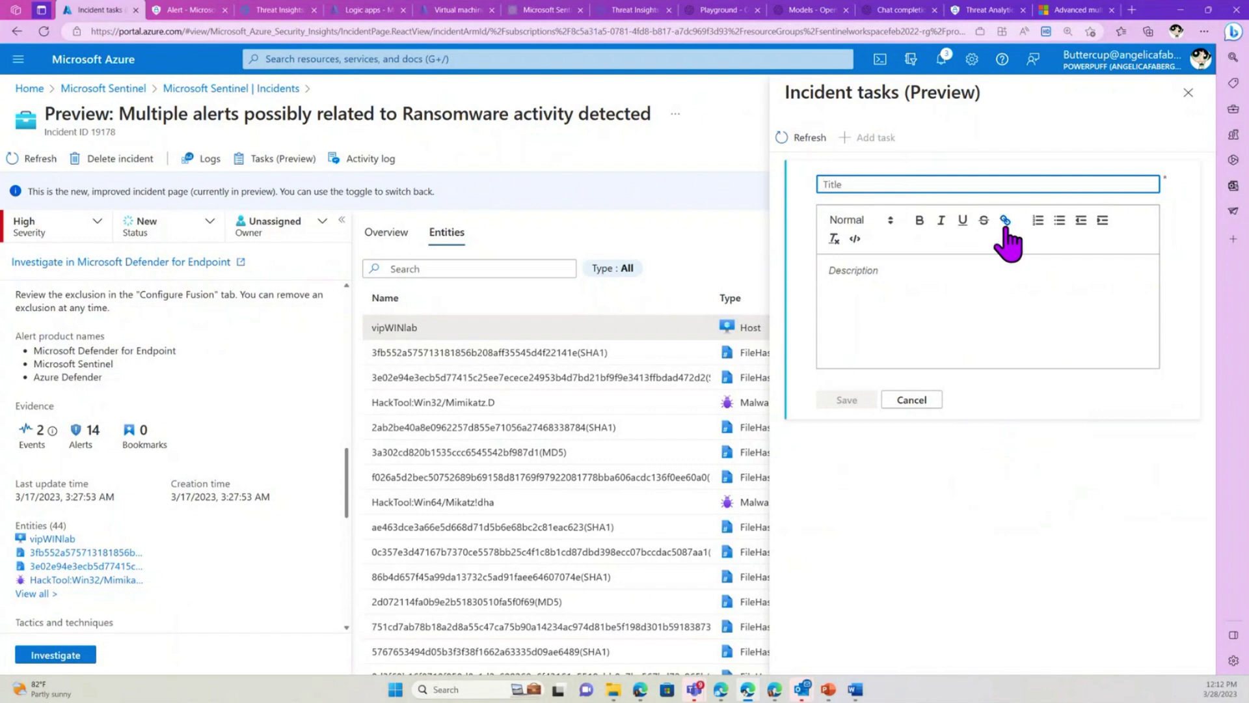
left_click(899, 270)
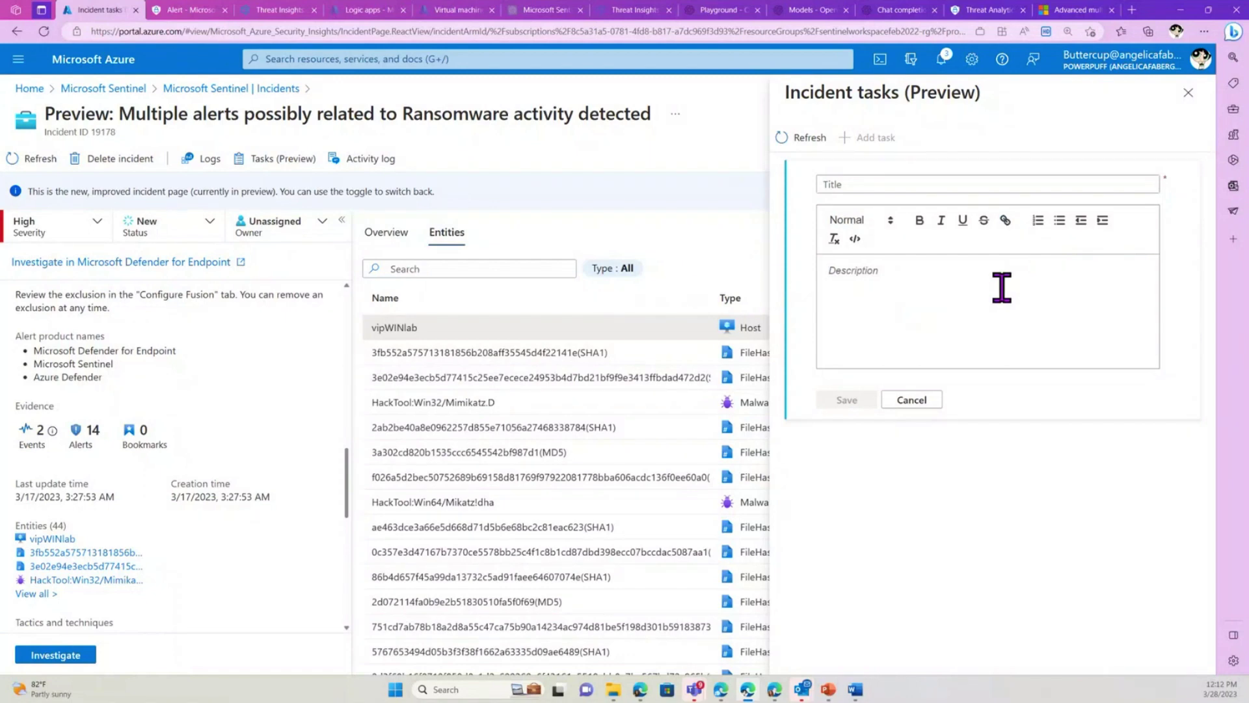
left_click(1188, 93)
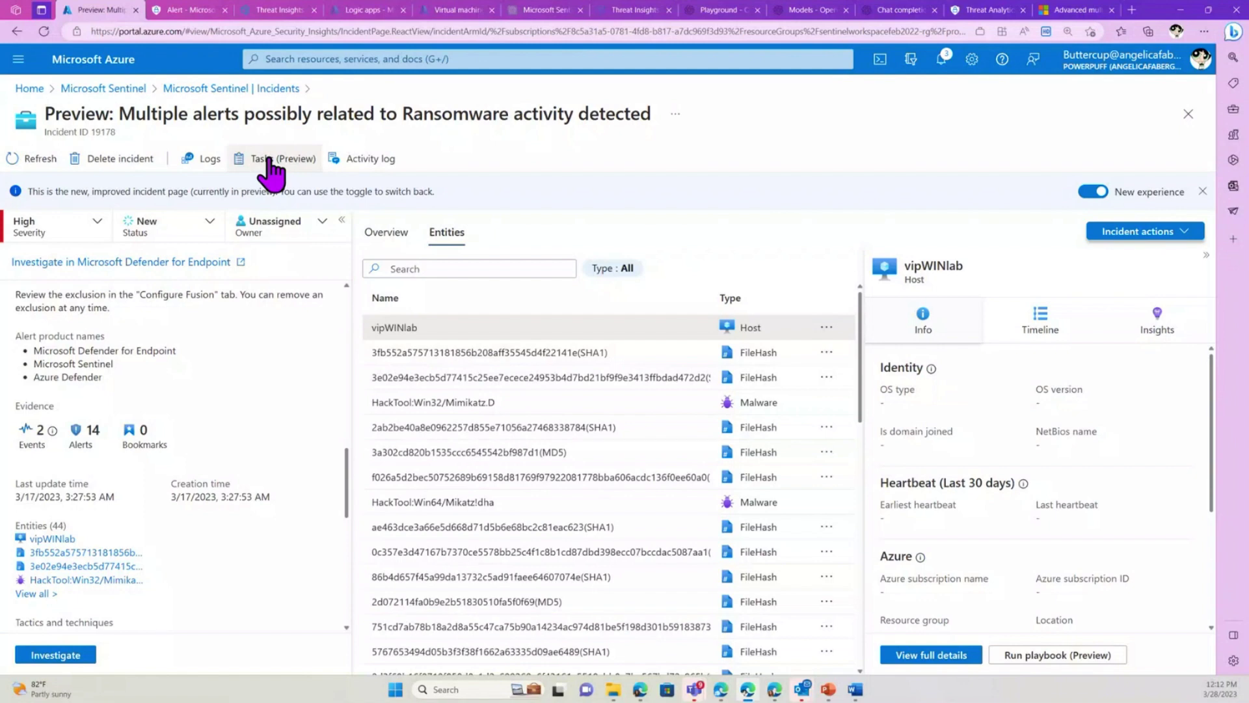
Check the query history in the incident's logs and close the logs, discarding unsaved edits
left_click(204, 173)
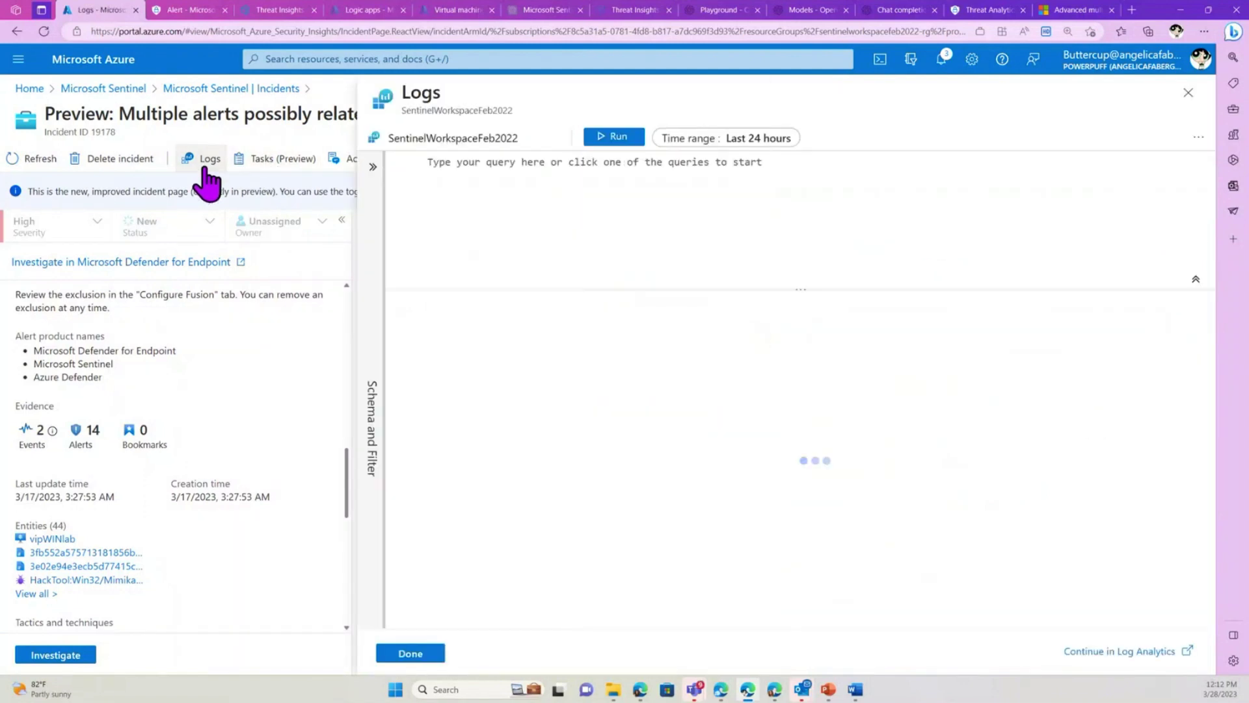
left_click(1190, 98)
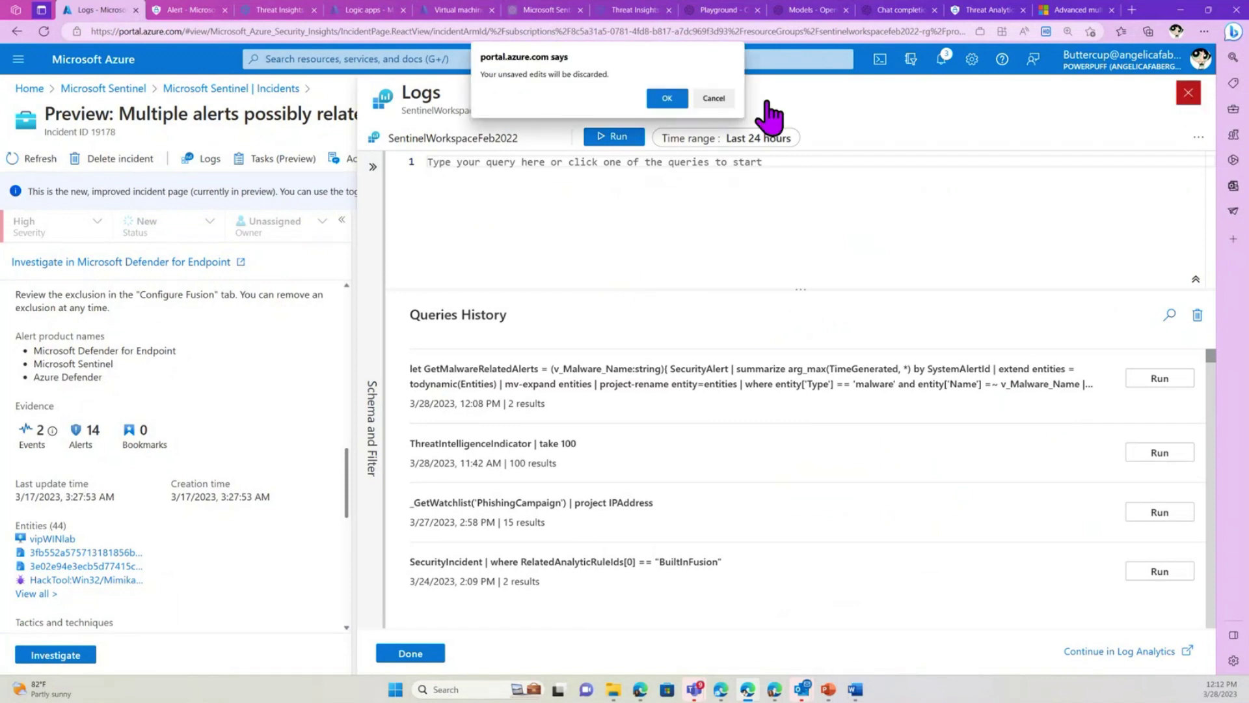
left_click(671, 100)
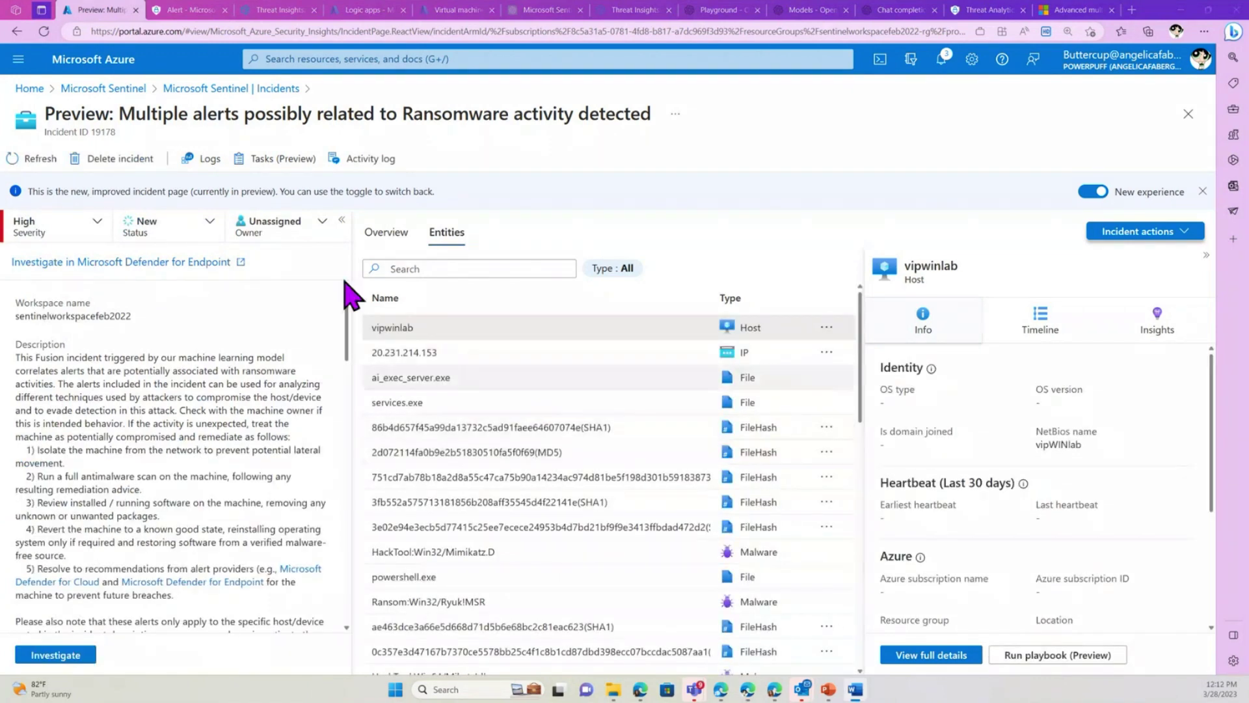
Show the incident's overview and look through the list of similar incidents
left_click(383, 243)
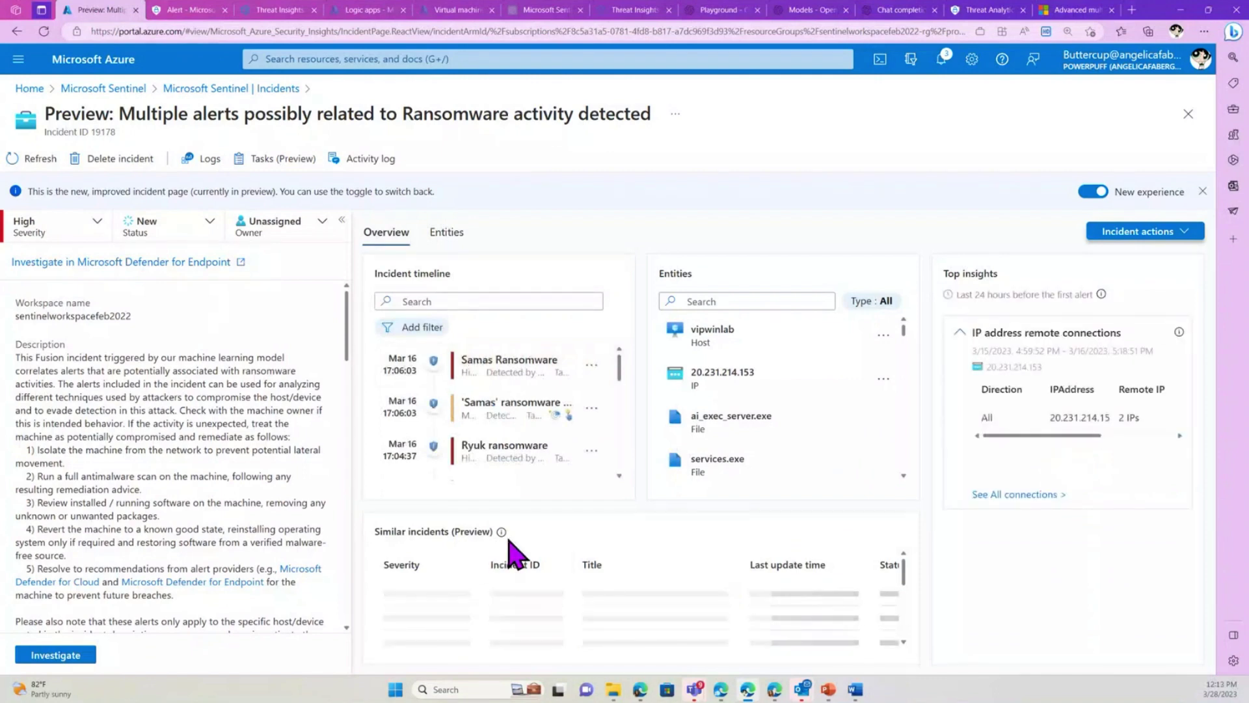
mouse_move(500, 534)
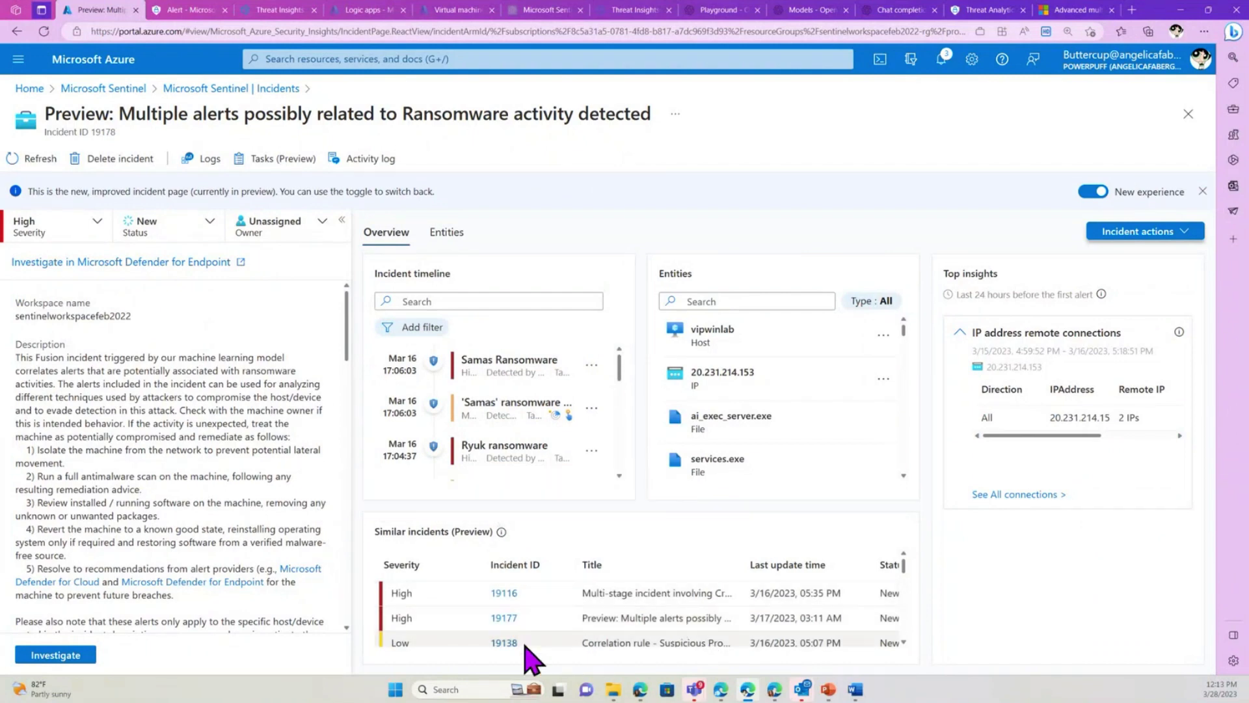
scroll(603, 618, "down", 2)
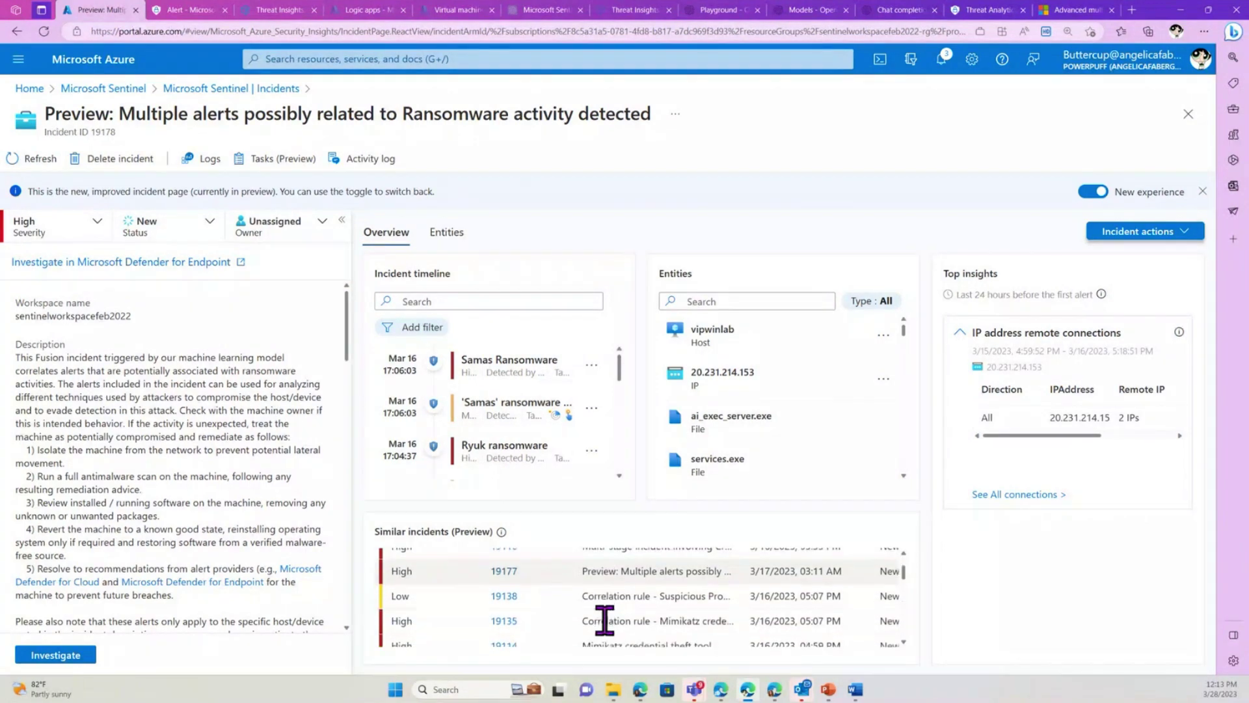
scroll(604, 619, "down", 1)
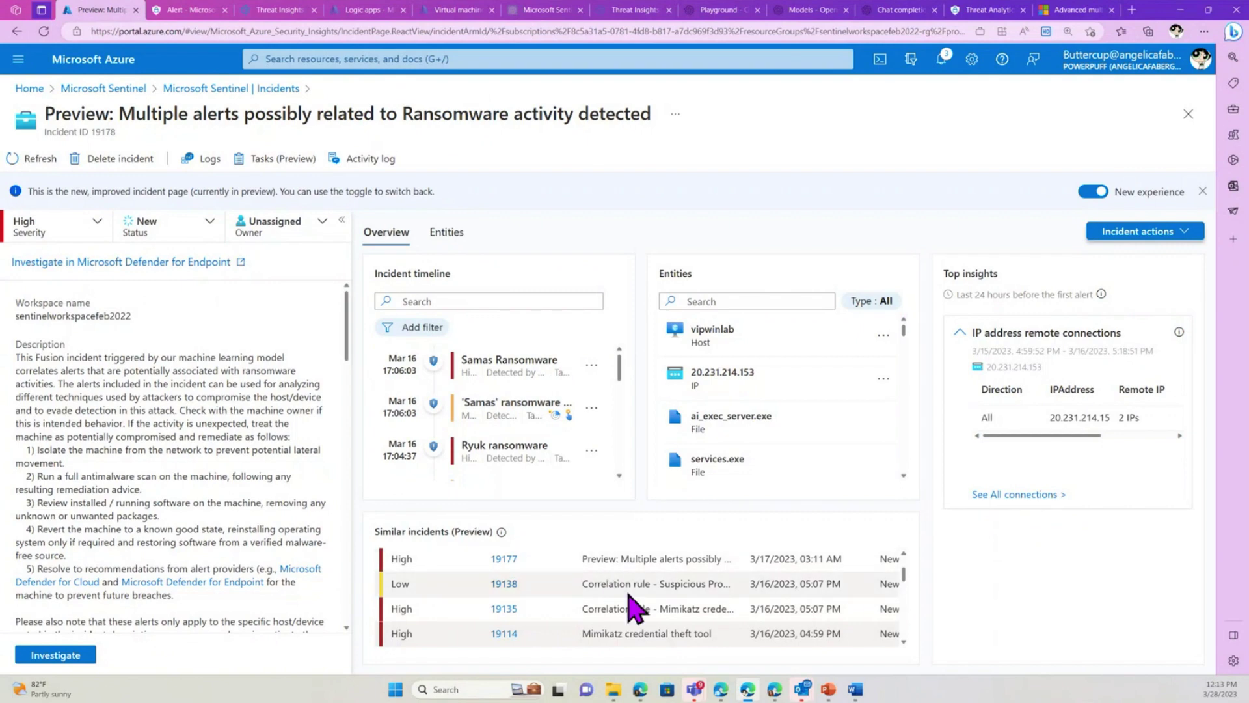
Examine the similar incidents of the ransomware incident, including their similarity reasons and last owners
scroll(631, 608, "up", 2)
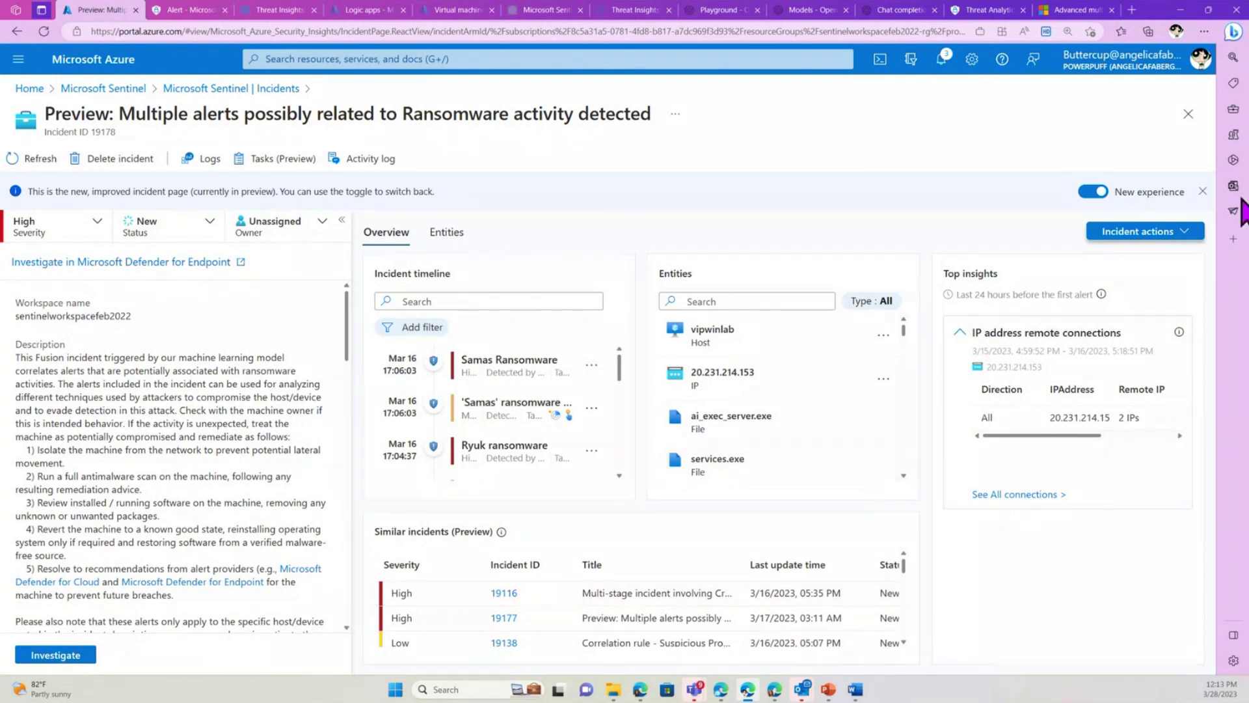
key("ctrl+minus")
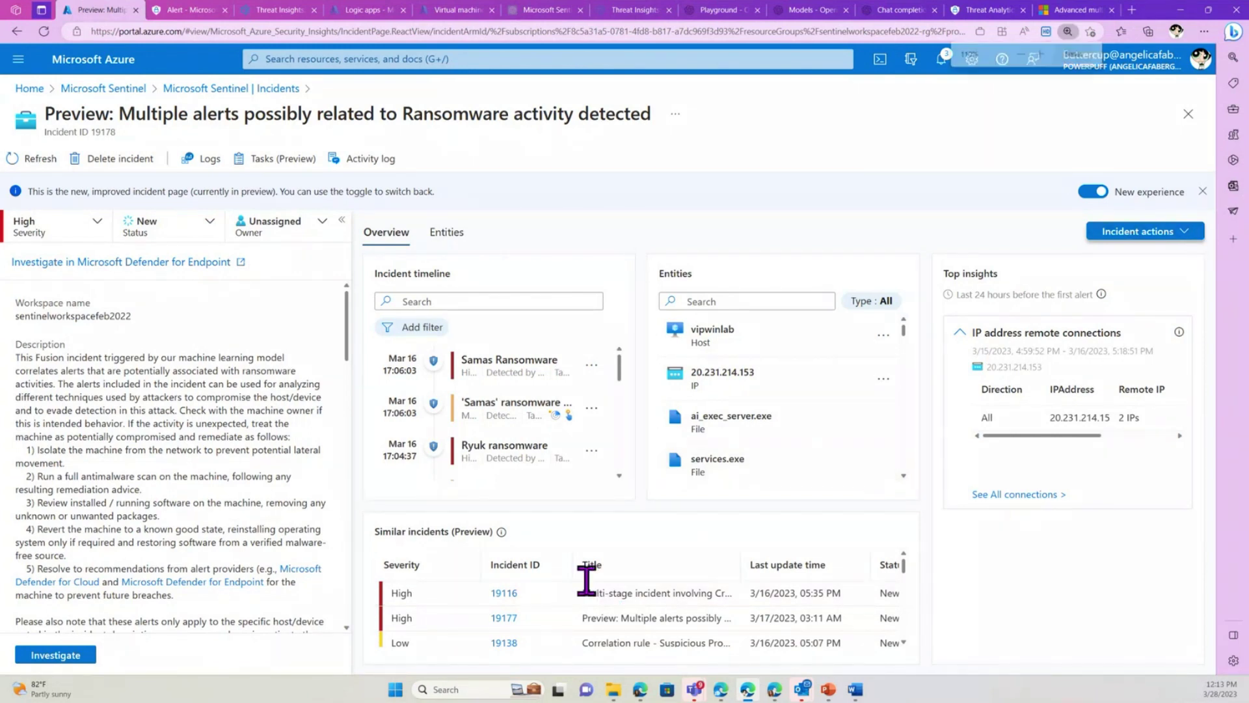
key("ctrl+minus")
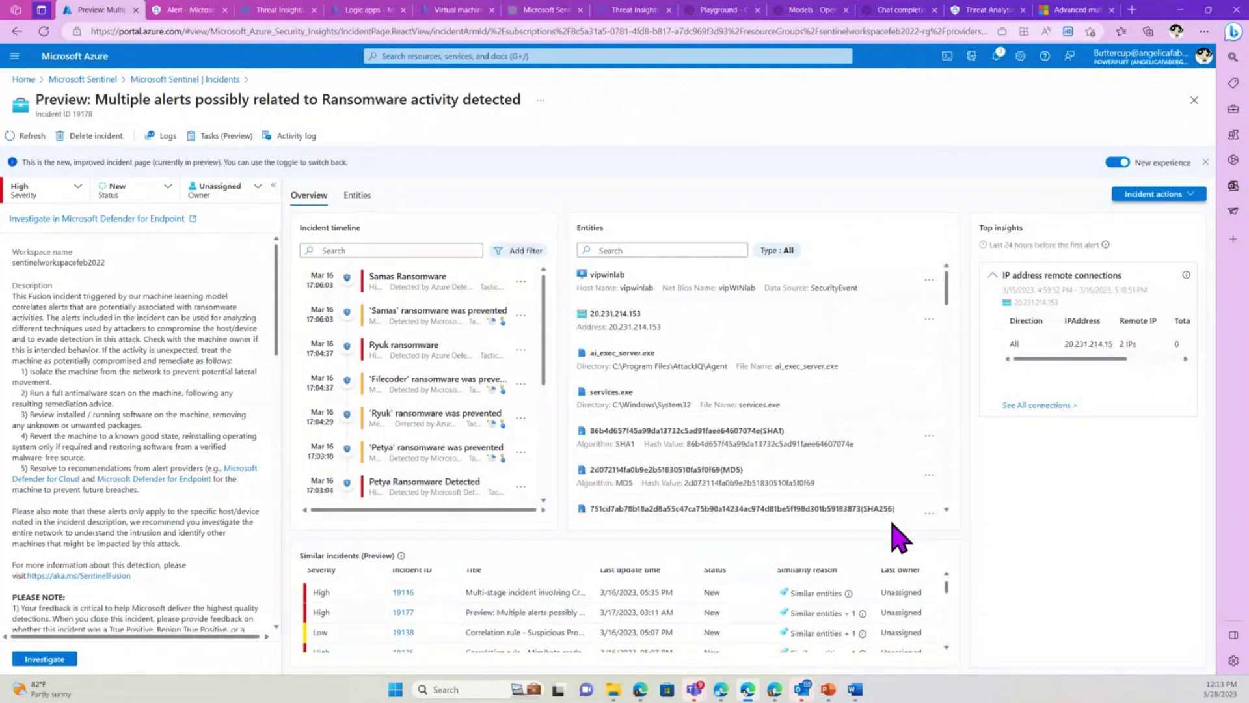
scroll(846, 592, "up", 1)
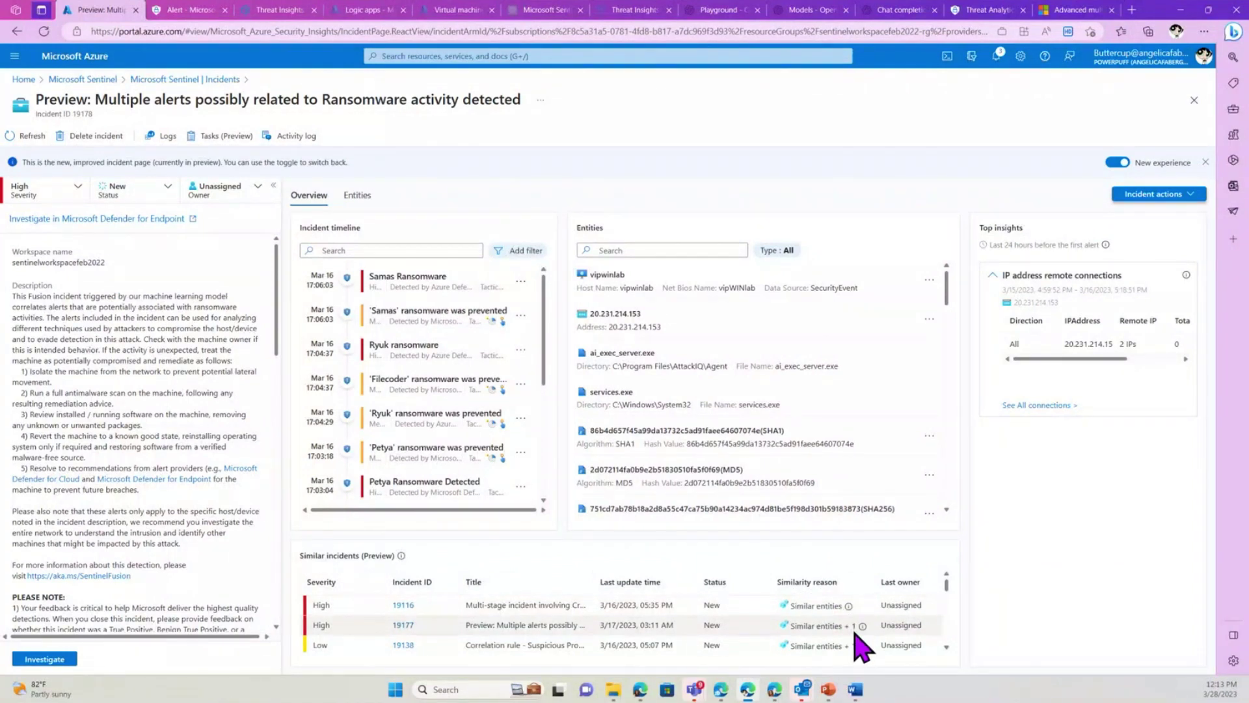
scroll(857, 640, "down", 1)
mouse_move(861, 615)
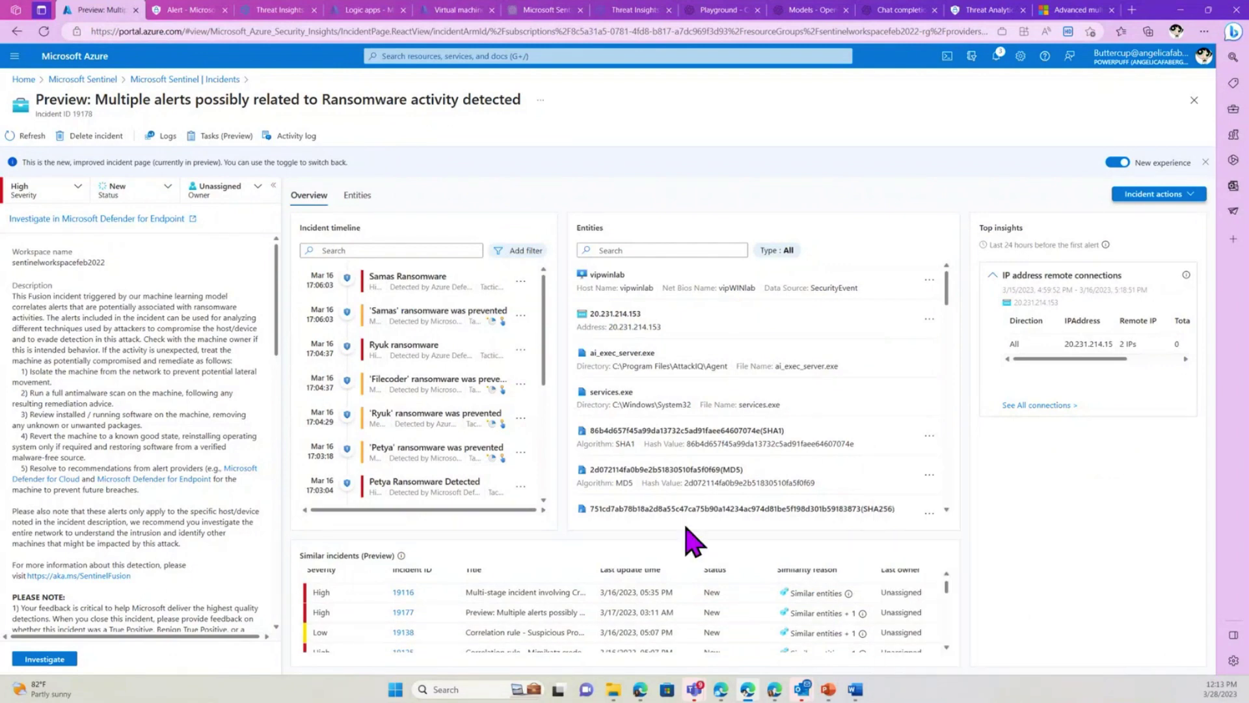
scroll(644, 606, "down", 2)
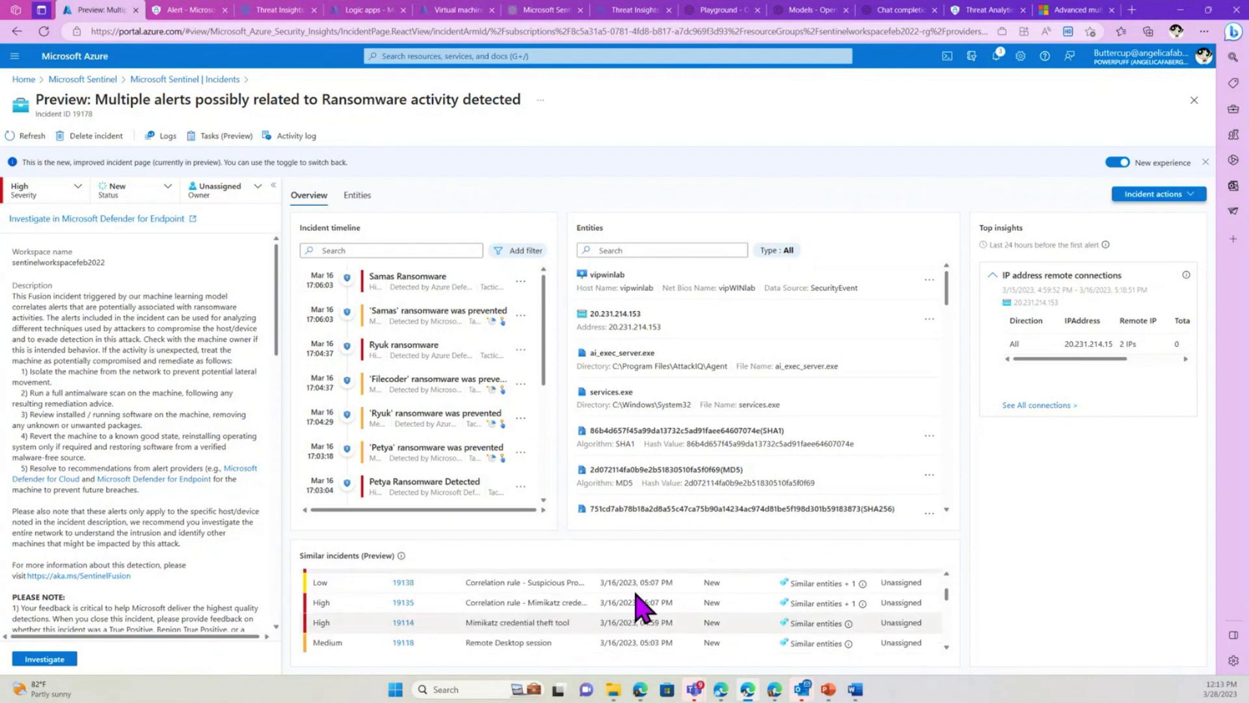
scroll(644, 607, "down", 4)
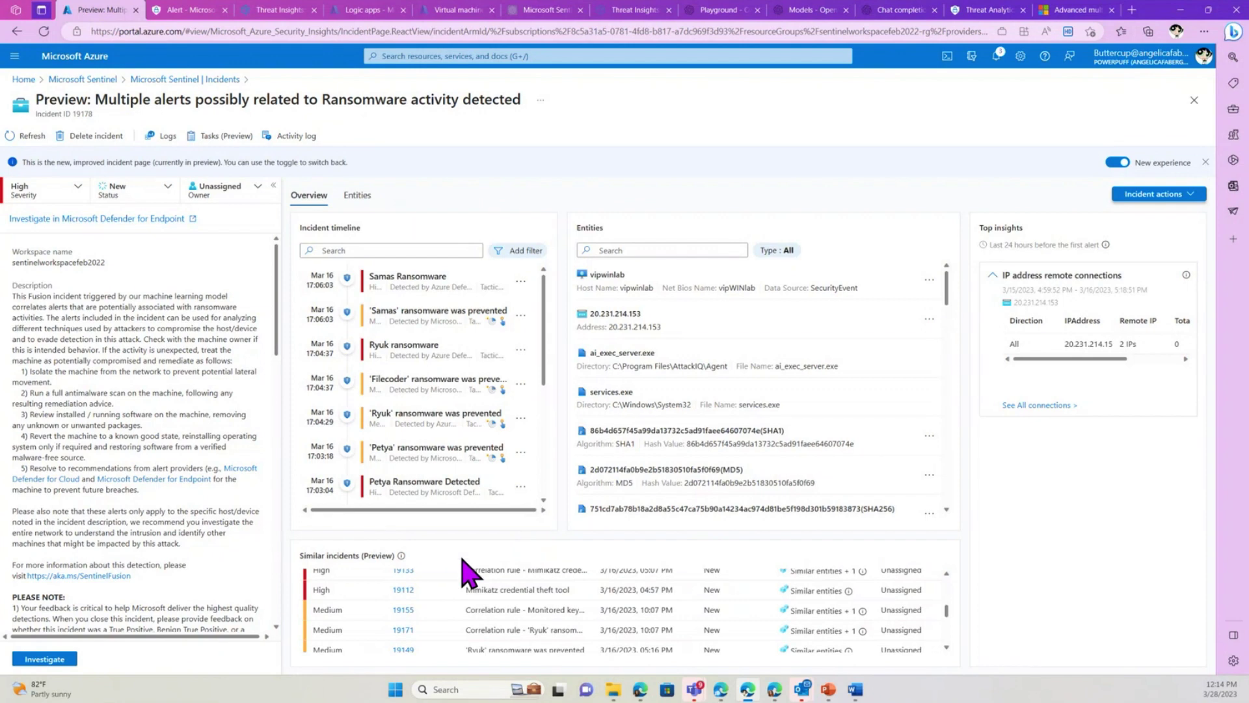
key("ctrl+plus")
key("ctrl+plus")
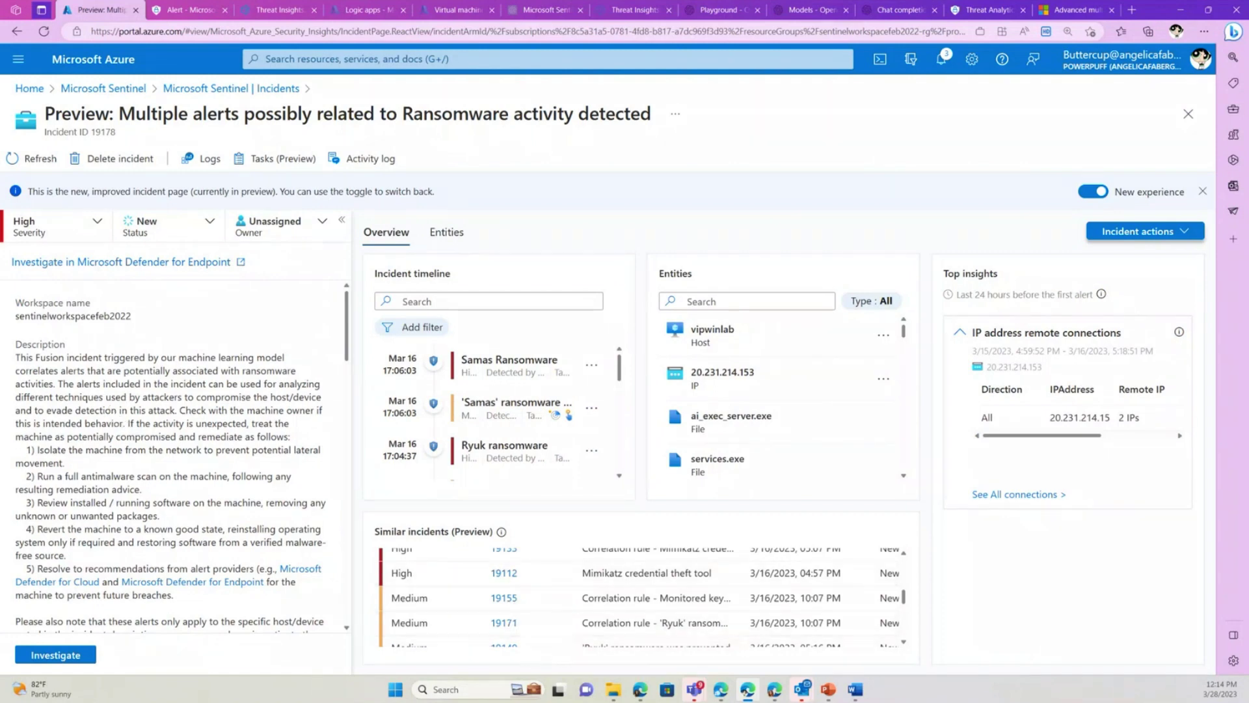
key("alt+Tab")
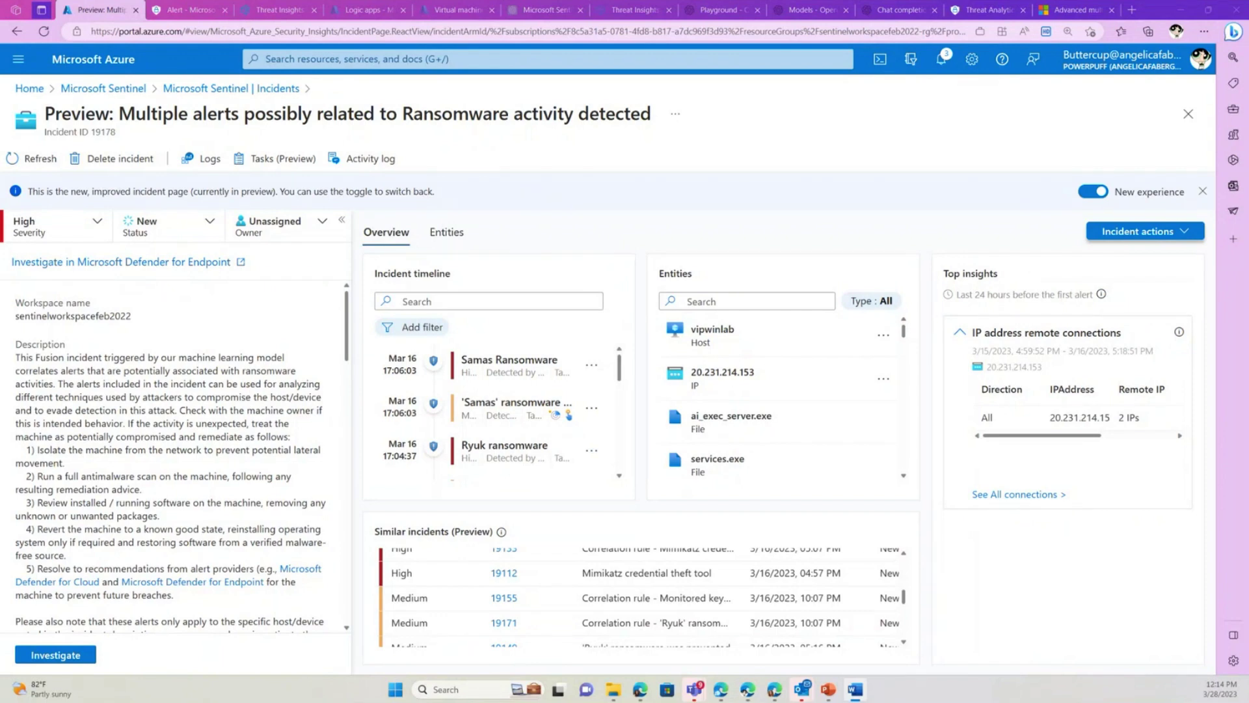
Leave the incident and its workspace, select all four Sentinel workspaces, and look through their combined incidents
left_click(1188, 114)
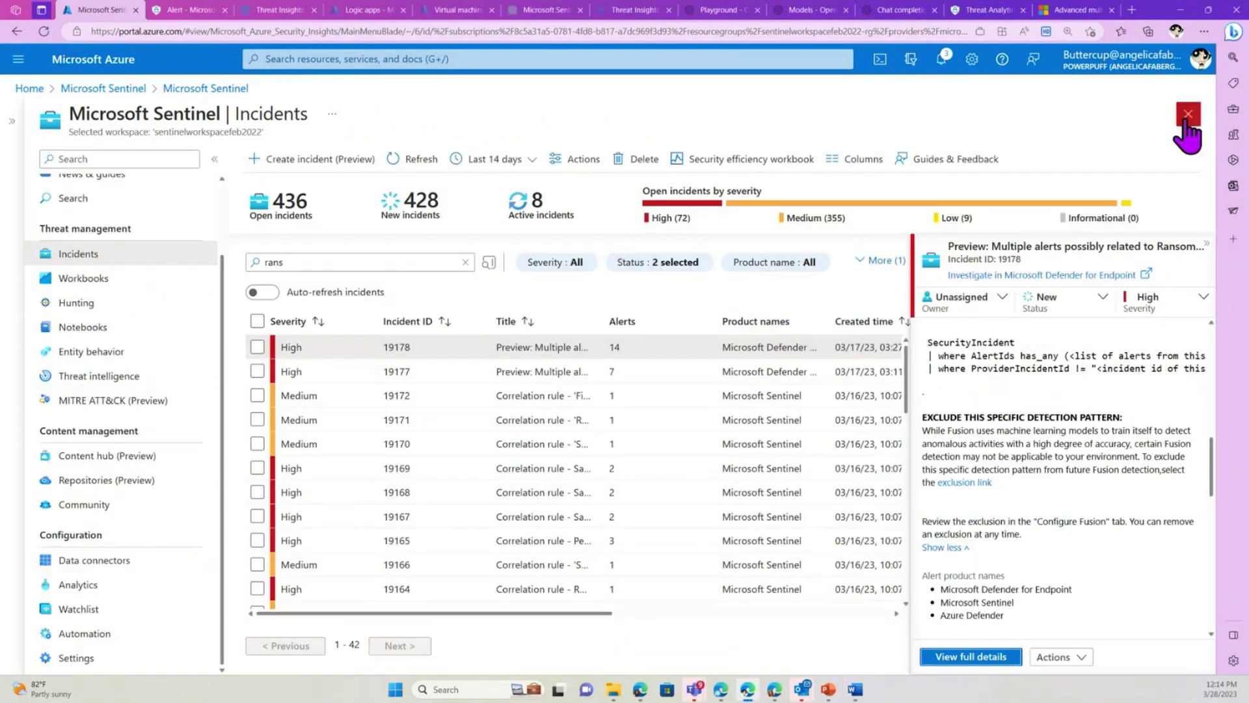
left_click(1188, 114)
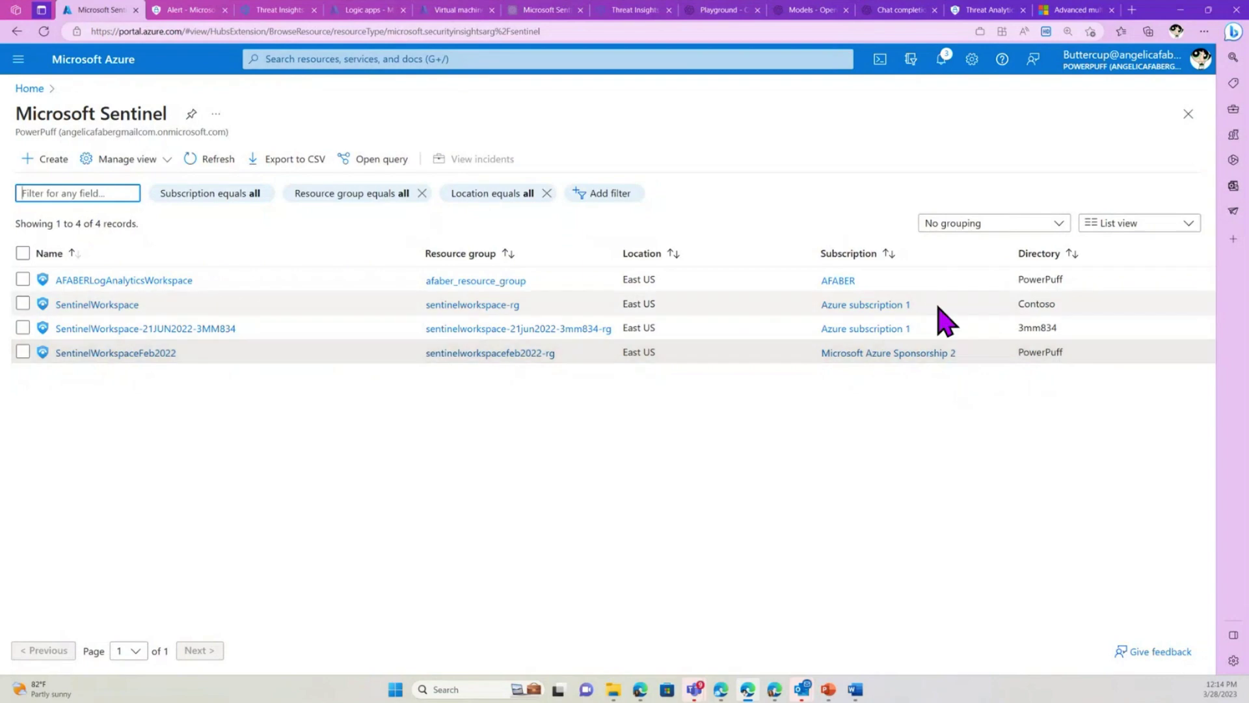
left_click(22, 255)
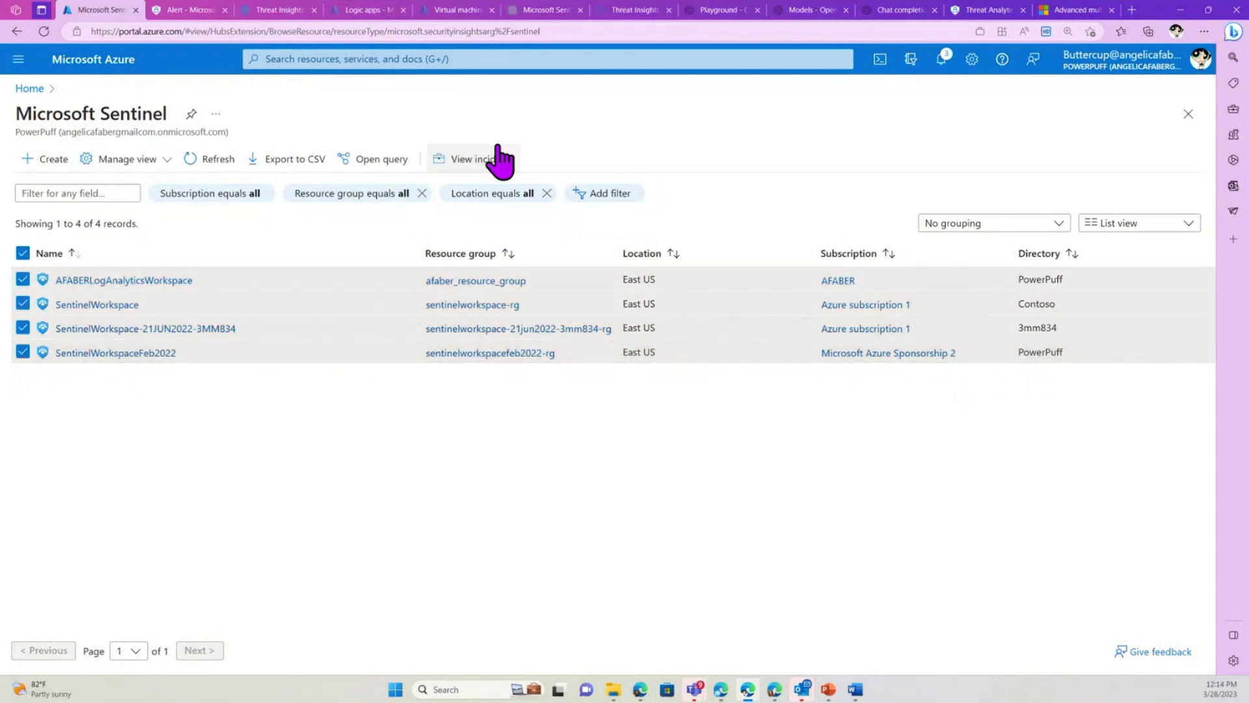
left_click(492, 164)
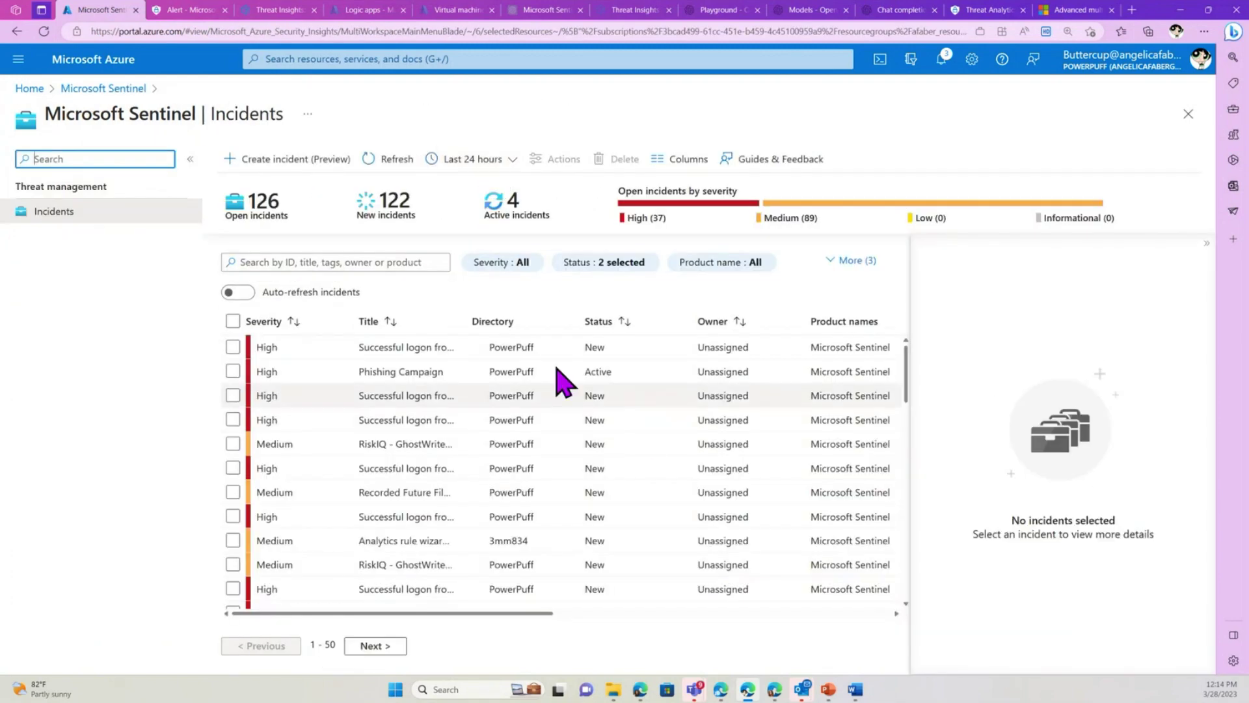
scroll(557, 462, "down", 3)
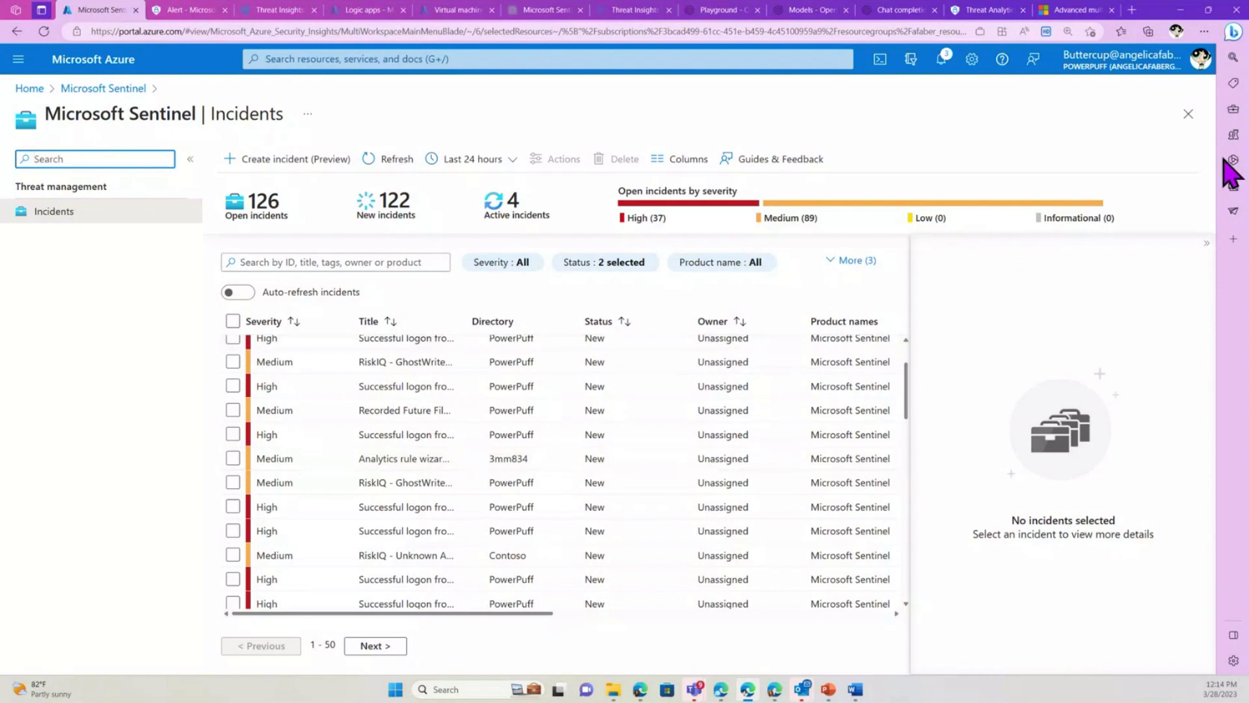
Return to the workspace list, open SentinelWorkspace, and show its incidents without changing the time range
left_click(1189, 116)
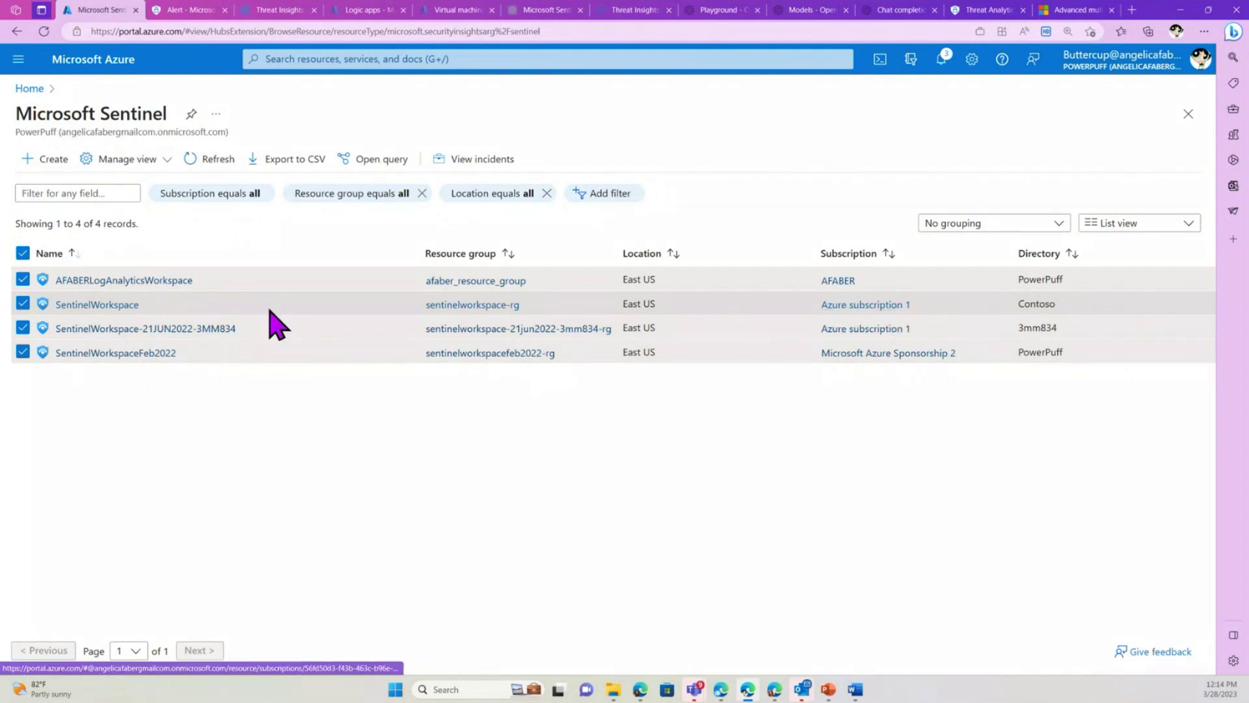
left_click(88, 306)
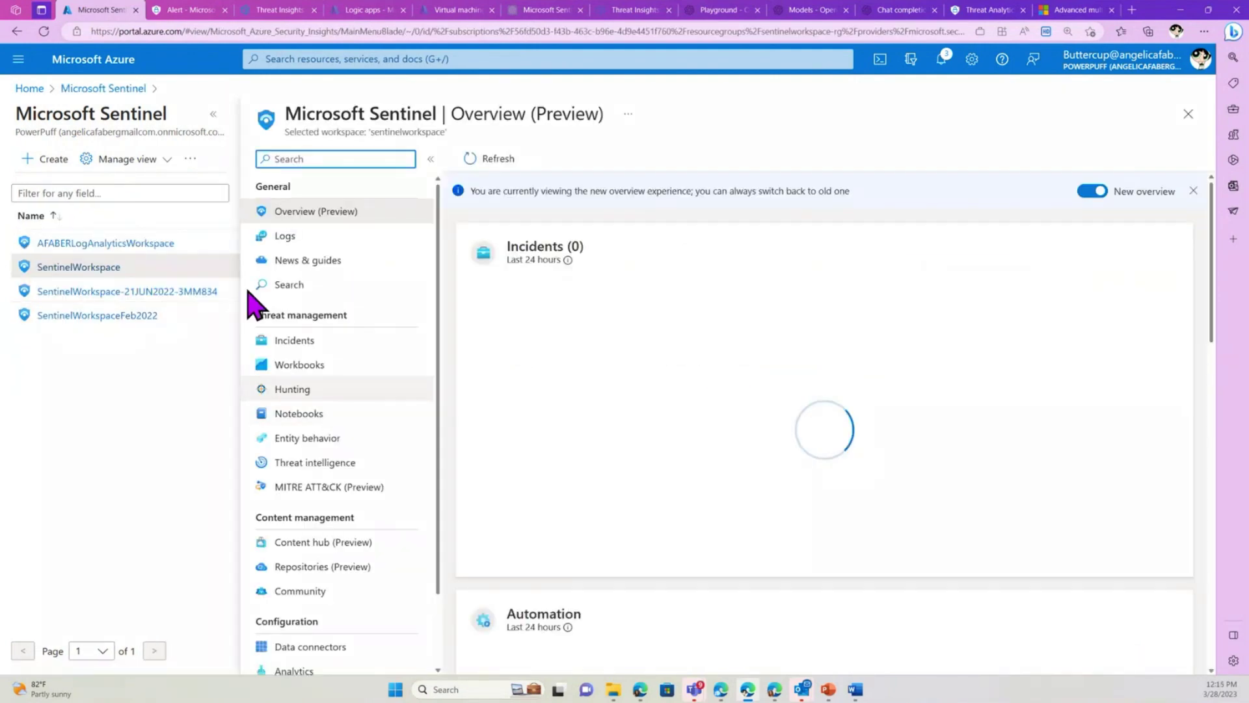
left_click(212, 114)
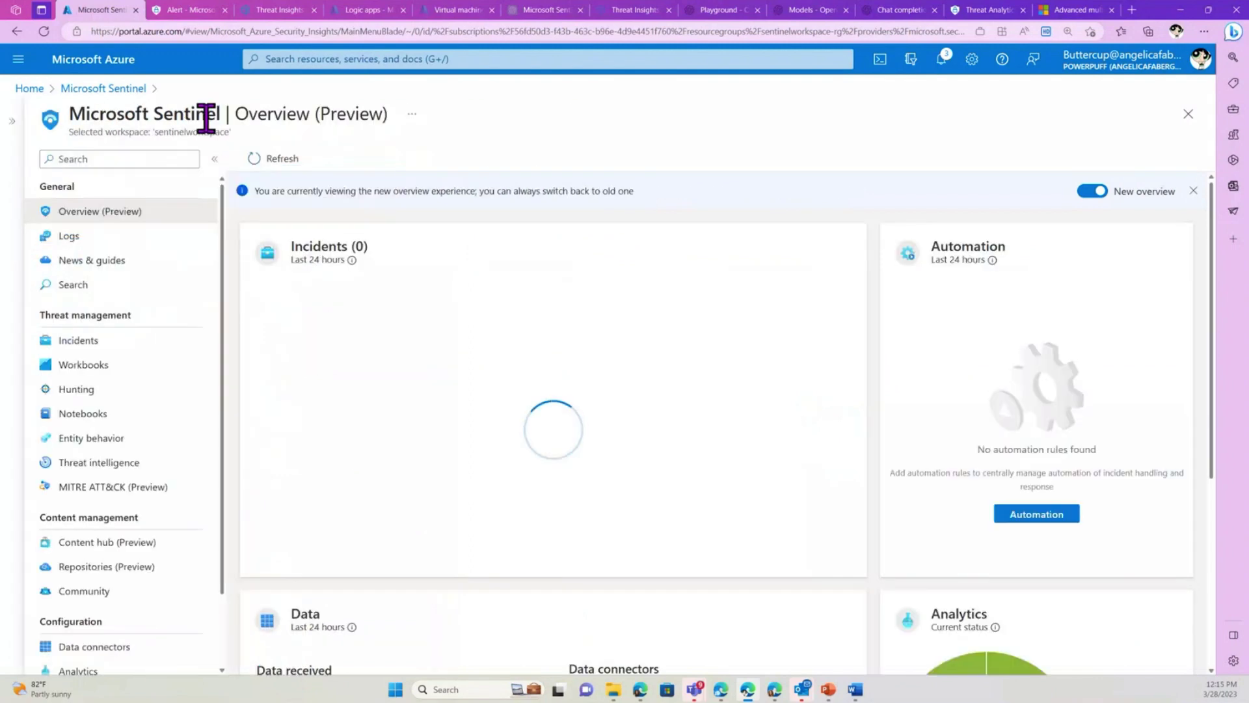
left_click(121, 360)
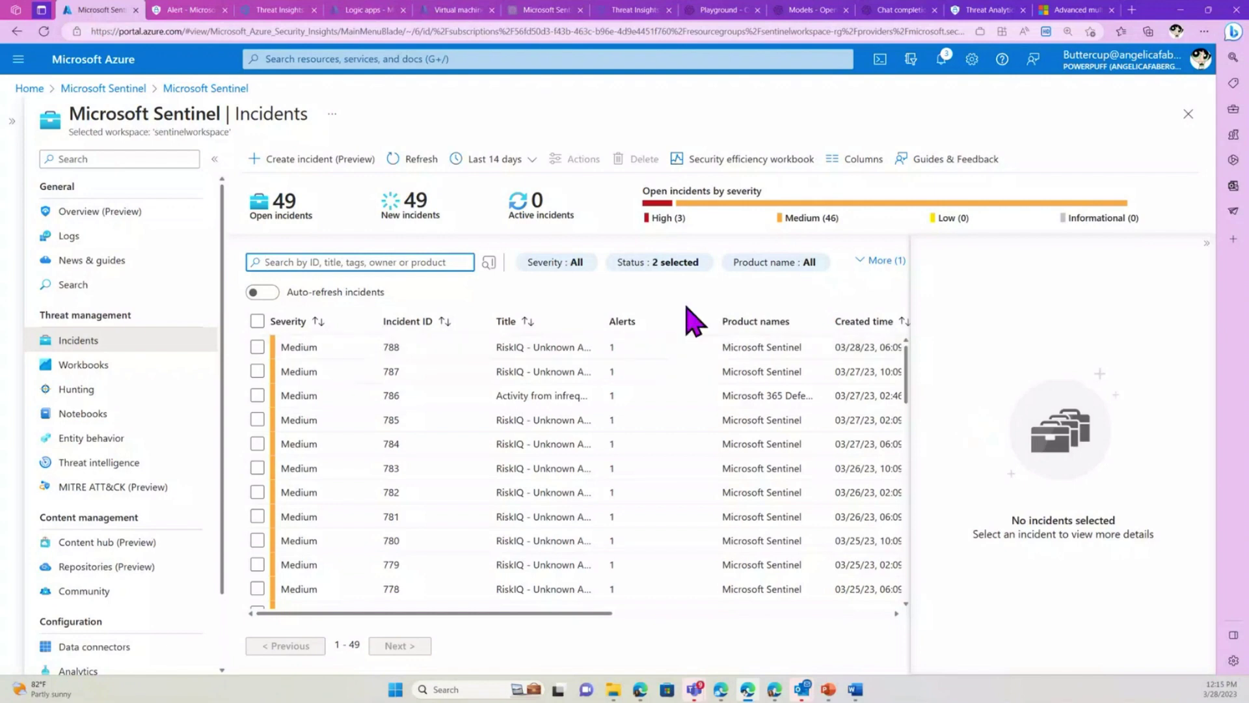
left_click(501, 161)
left_click(591, 301)
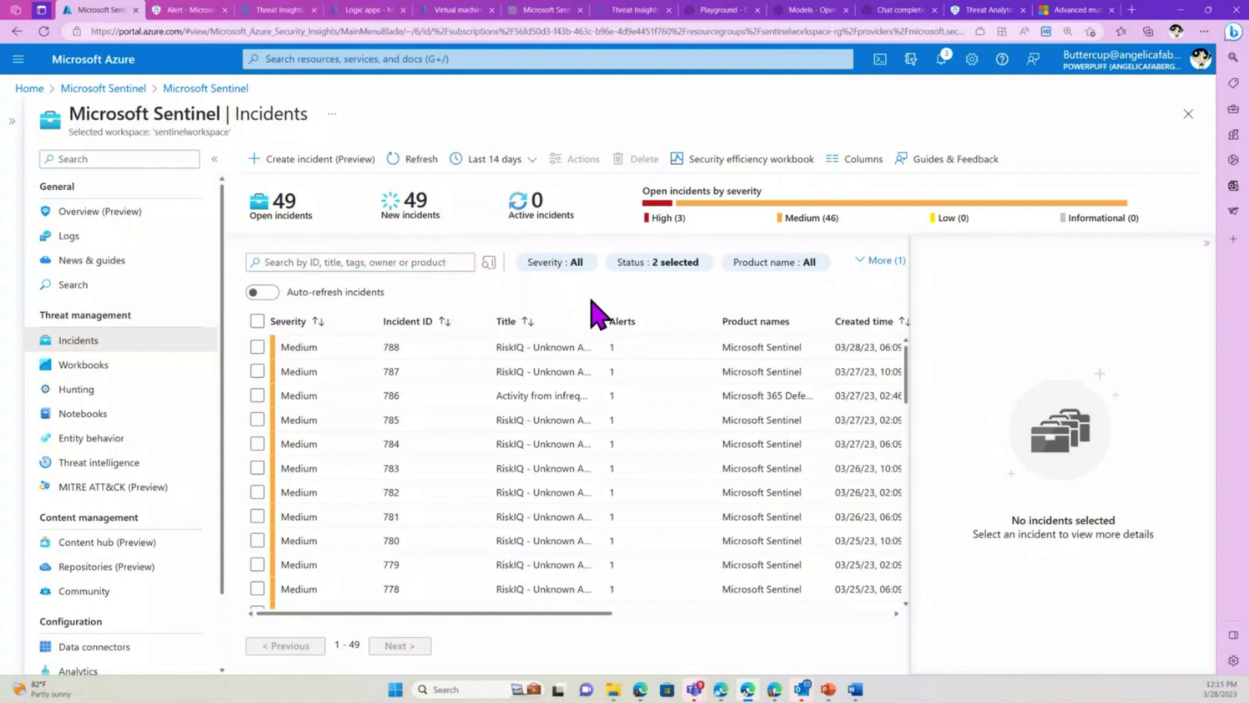
Find the high-severity incident 775, Suspicious activity incident involving one user, and open its full details
left_click(1211, 247)
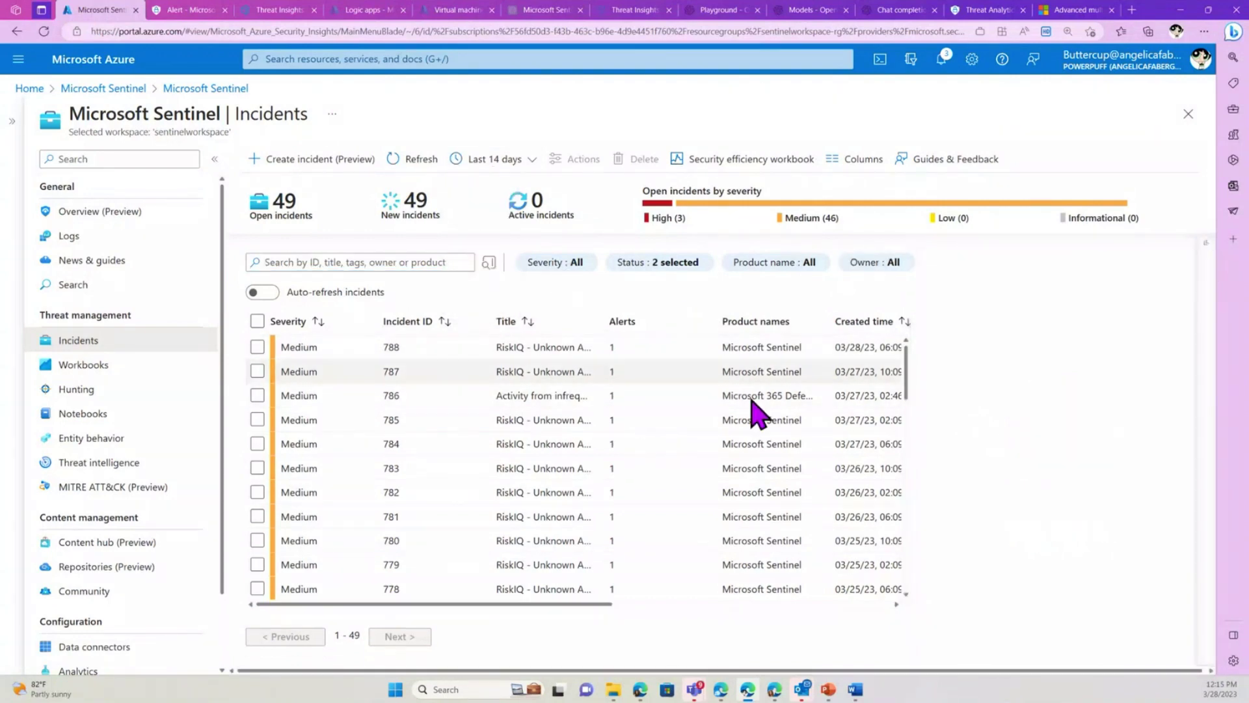
scroll(742, 442, "down", 3)
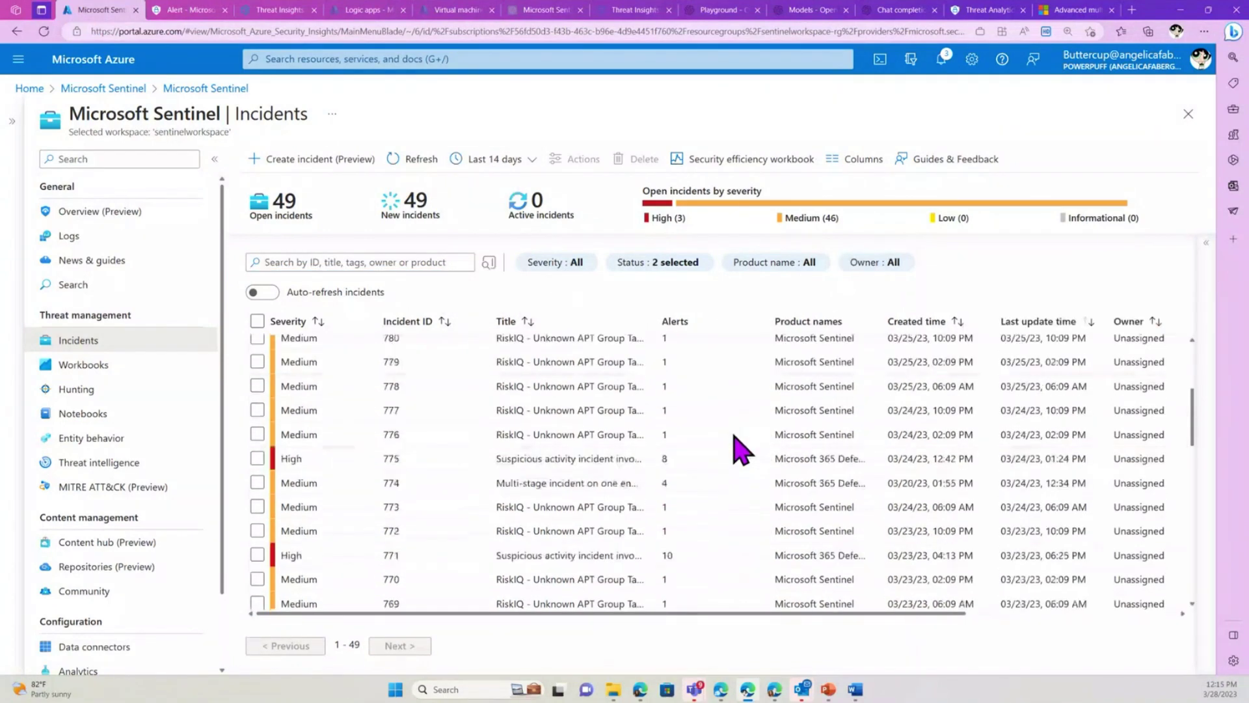
double_click(629, 436)
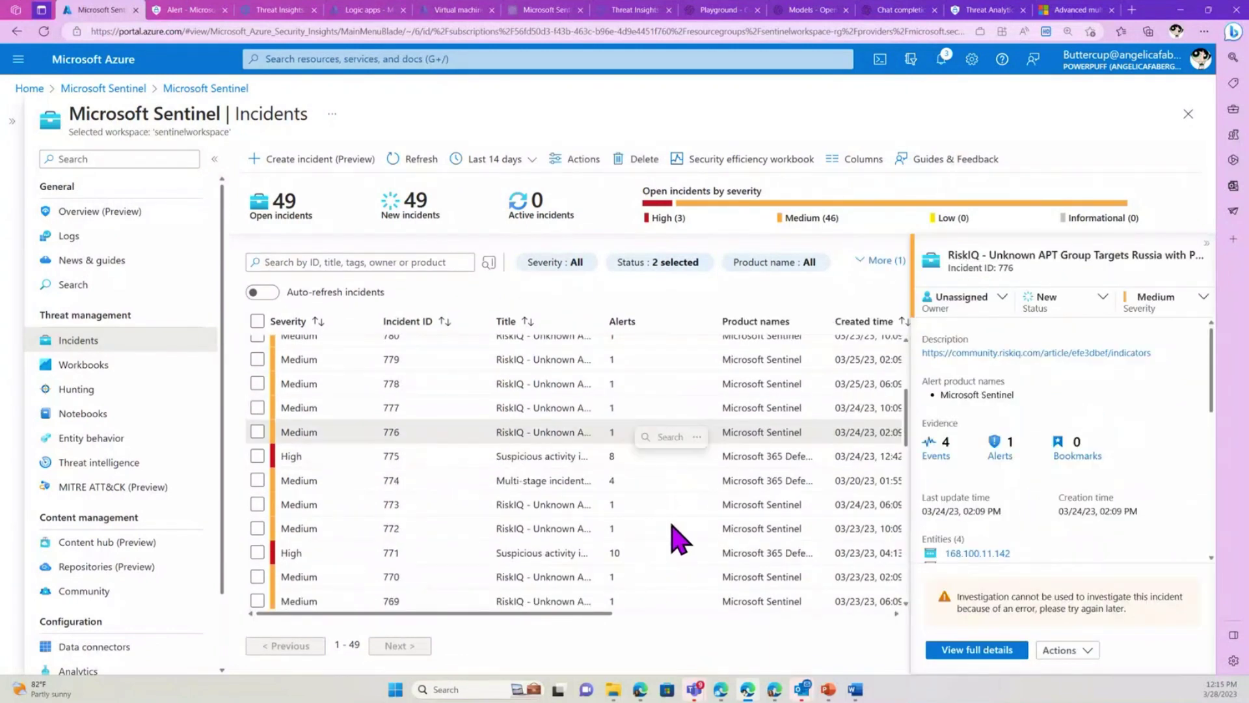
left_click(593, 459)
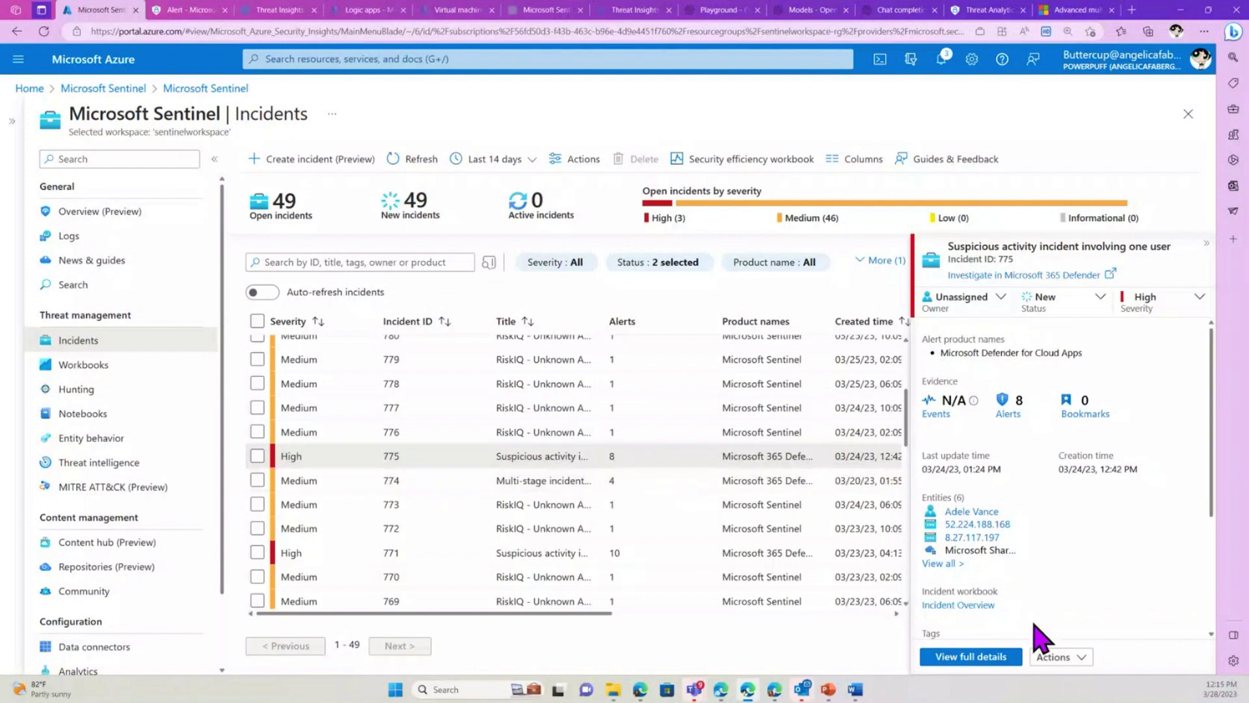
left_click(988, 658)
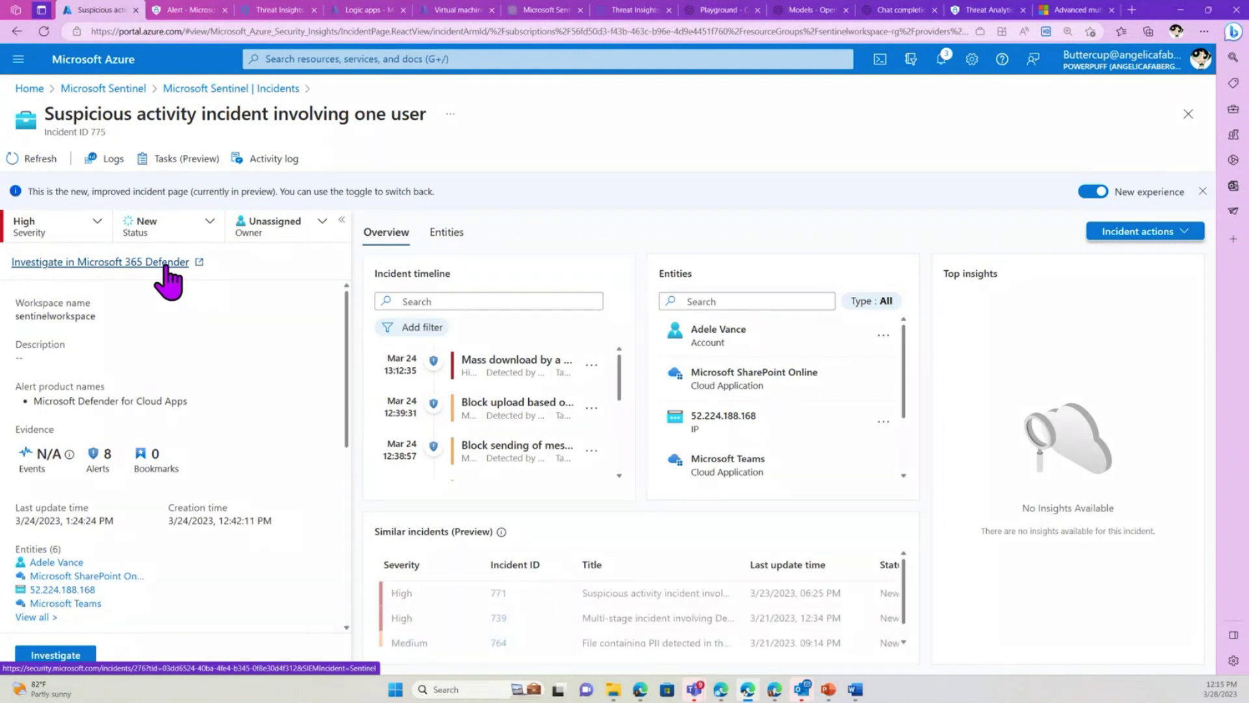
Open the suspicious activity incident in Microsoft 365 Defender and compare its attack story with the Sentinel incident page
left_click(166, 266)
left_click(294, 10)
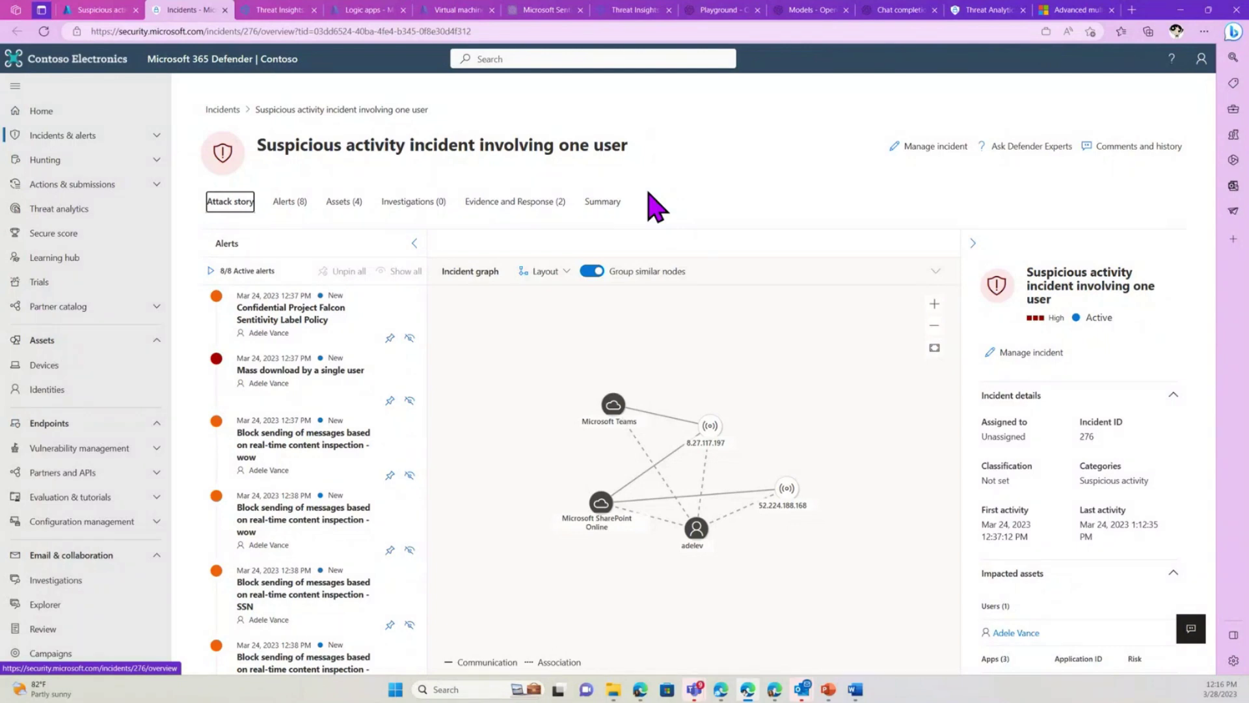
left_click(108, 11)
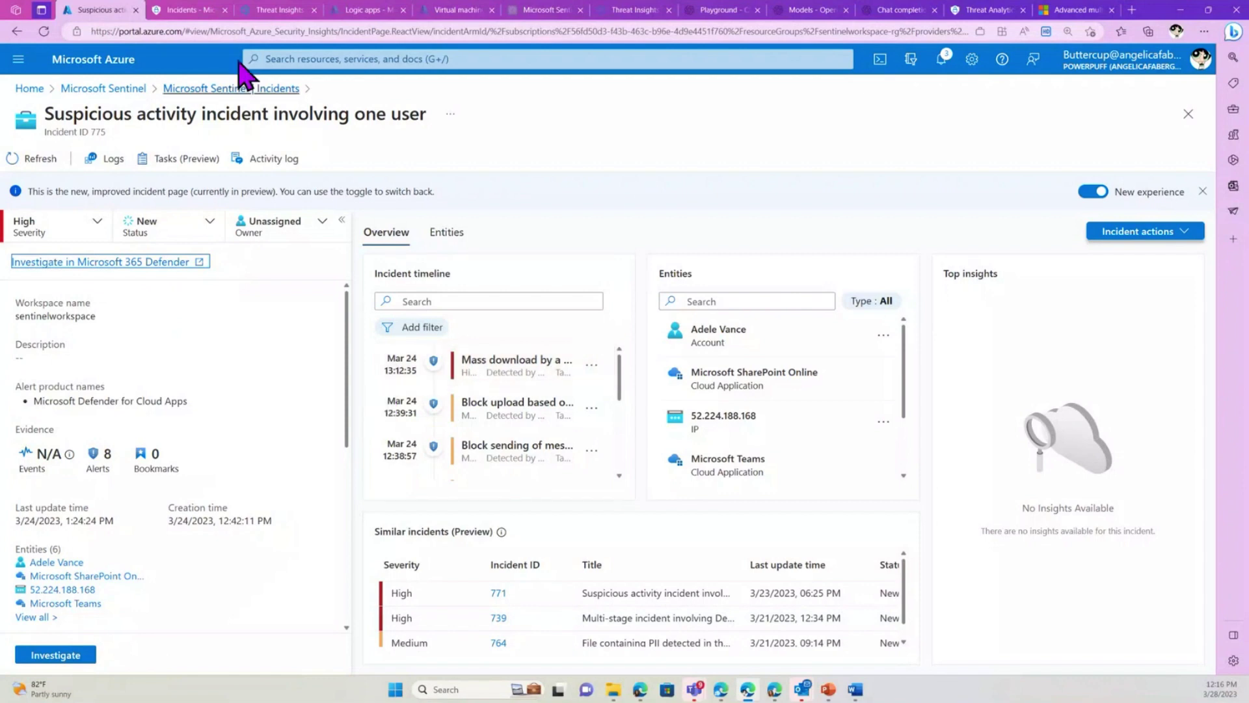
left_click(192, 11)
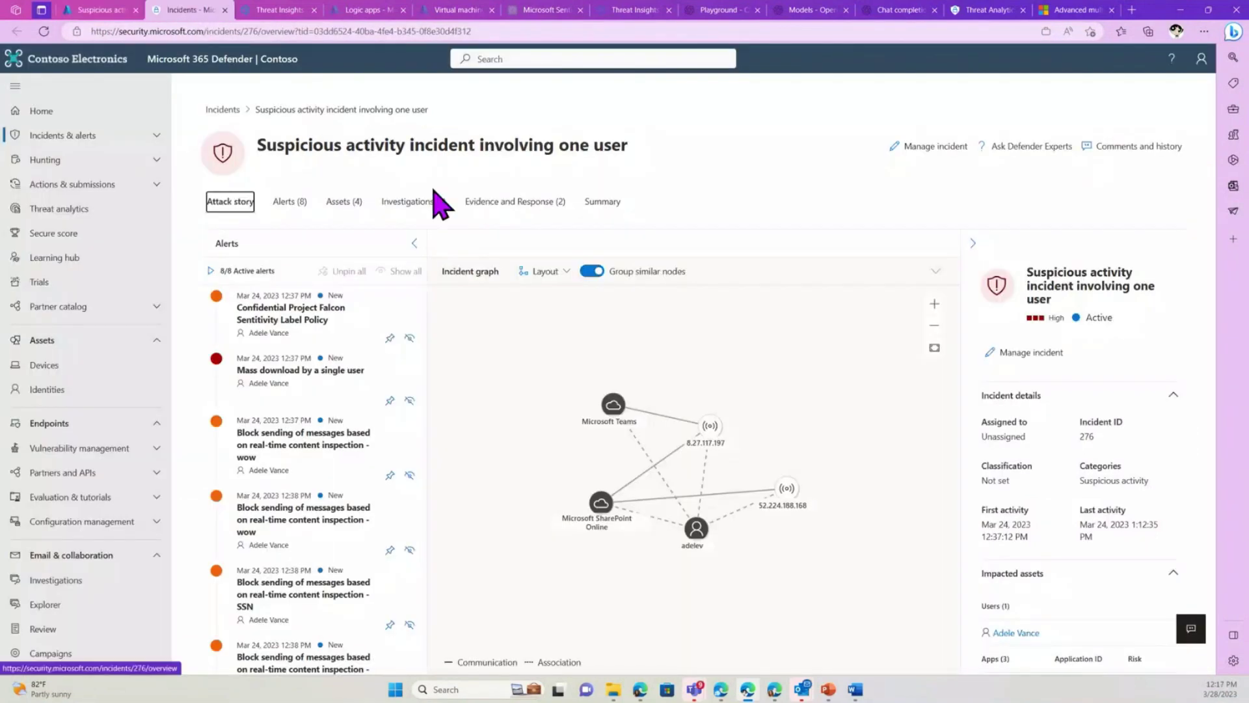
Show the incident's user assets in Microsoft 365 Defender and select the listed user
left_click(345, 202)
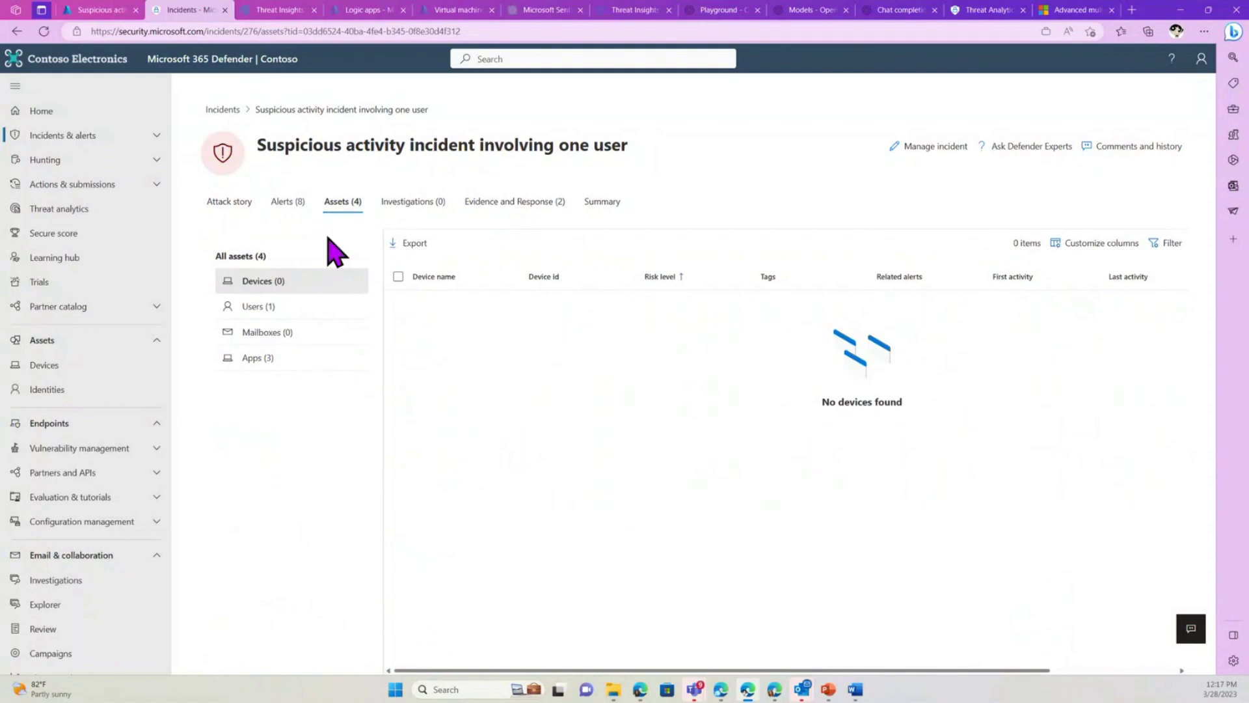
left_click(299, 310)
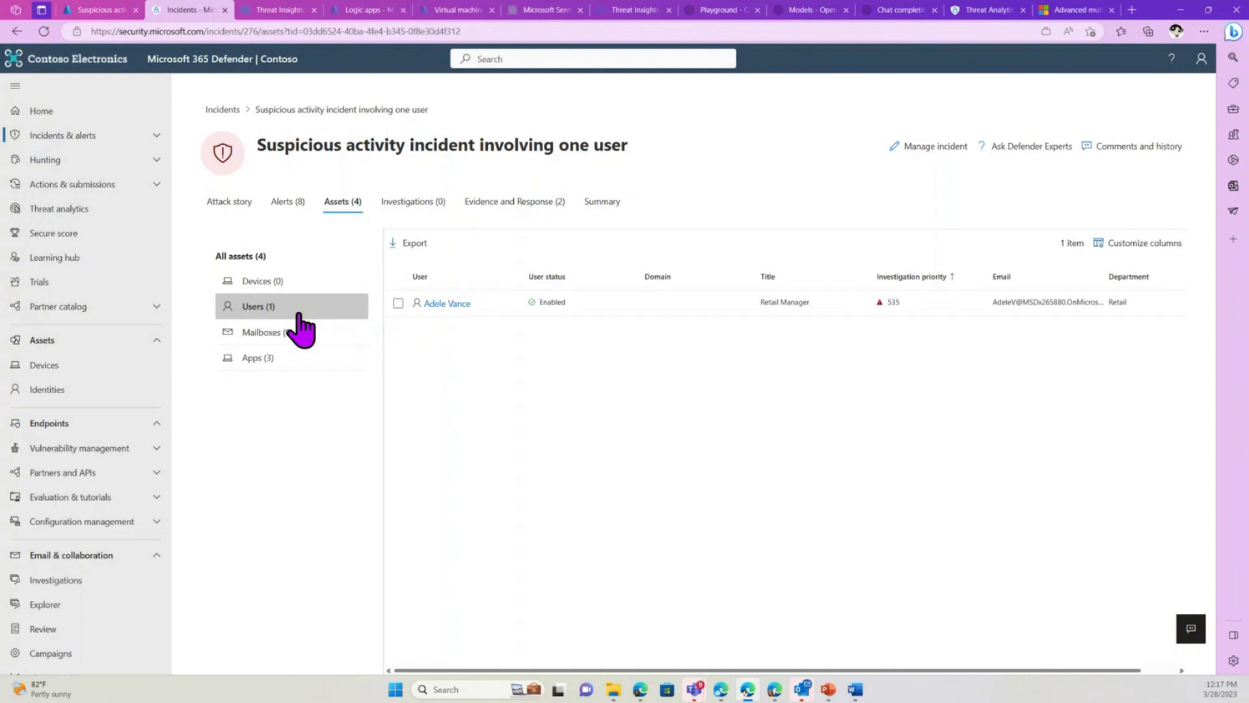
left_click(398, 303)
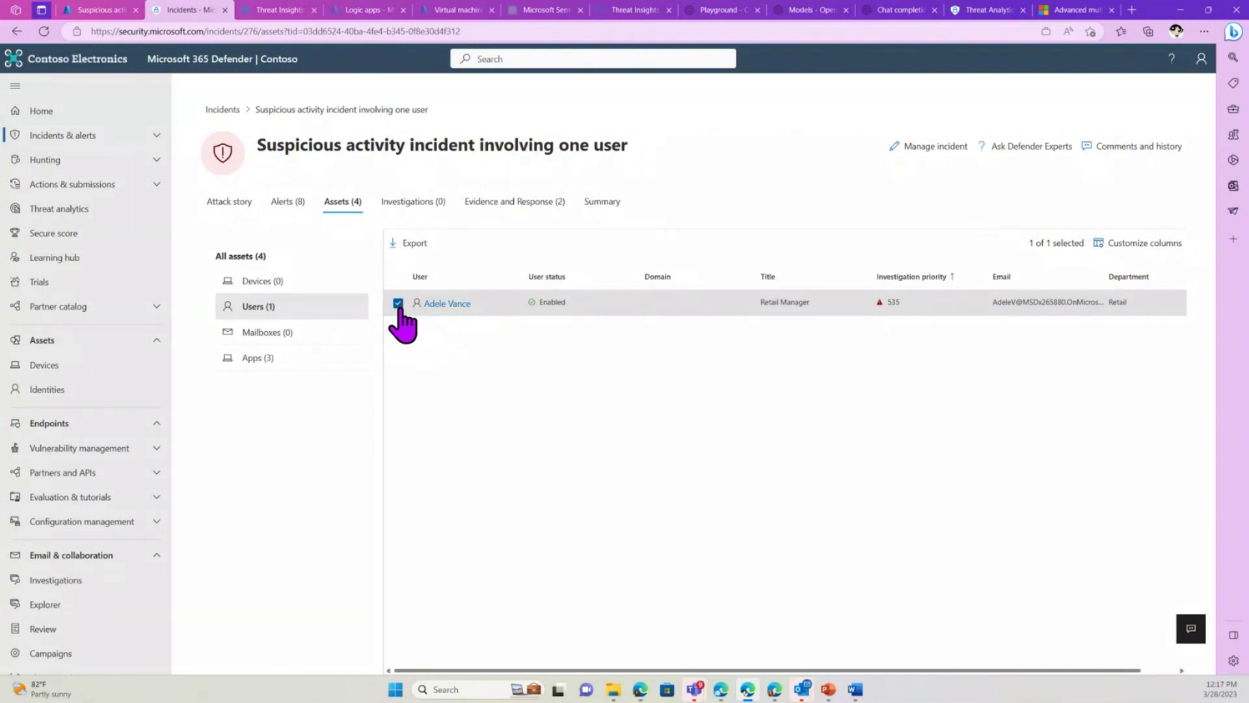
Compare the Sentinel incident with its Microsoft 365 Defender page, highlight the tid parameter in the Defender address, and return to Sentinel
left_click(106, 12)
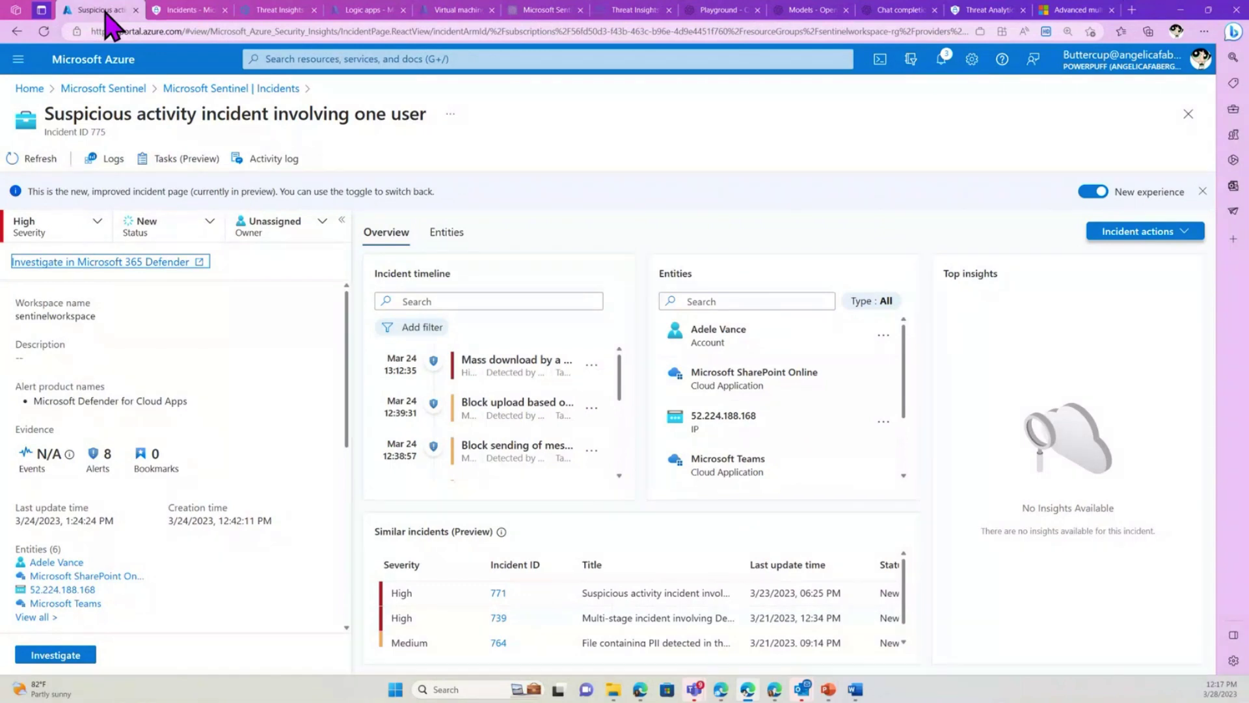
left_click(168, 12)
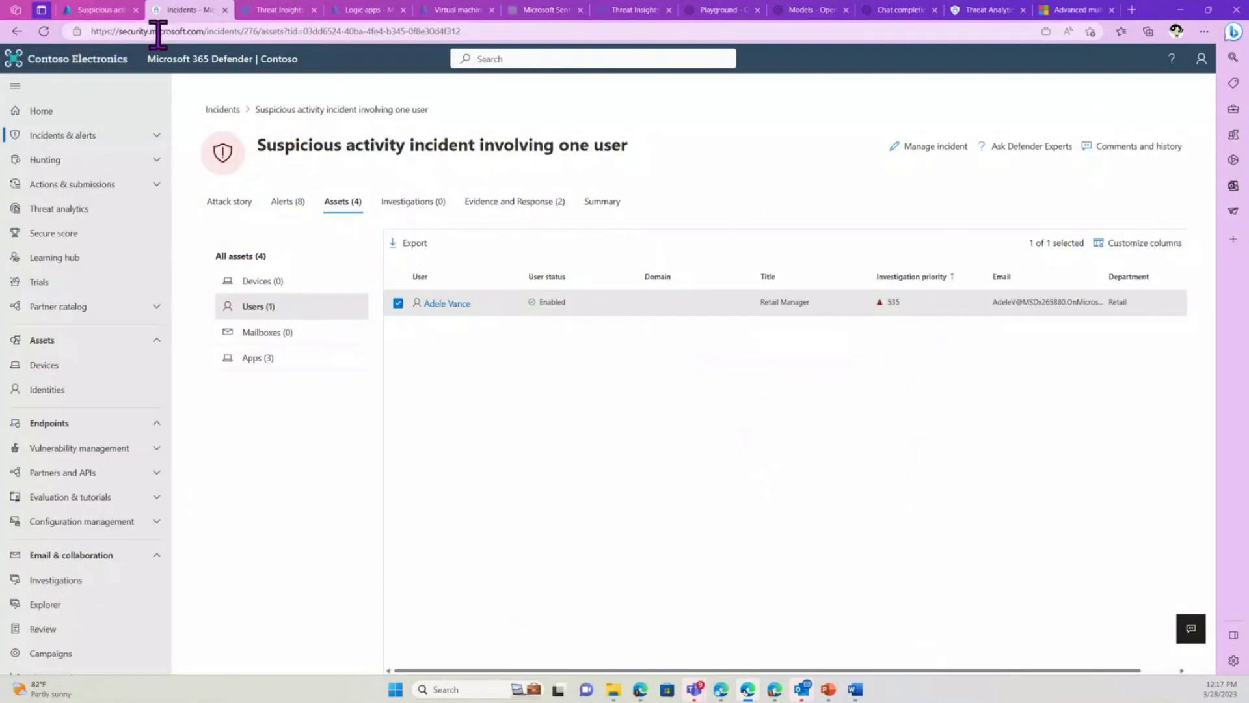
left_click_drag(287, 31, 301, 33)
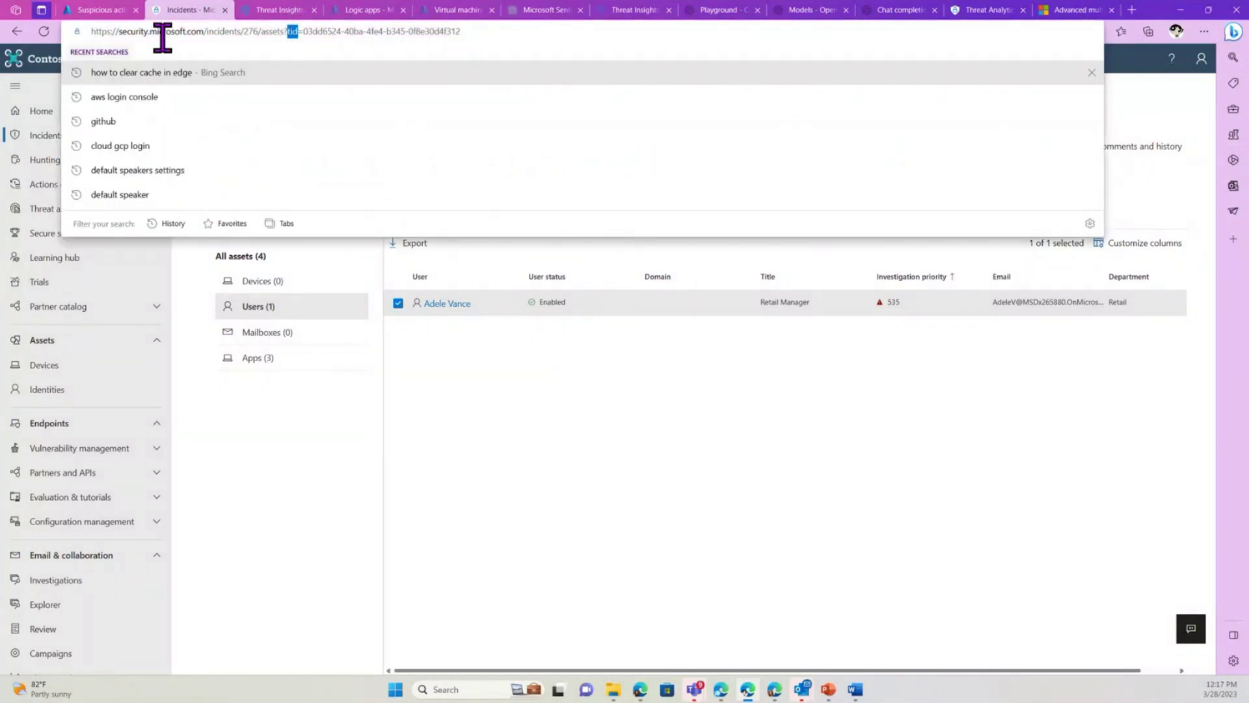
left_click(101, 14)
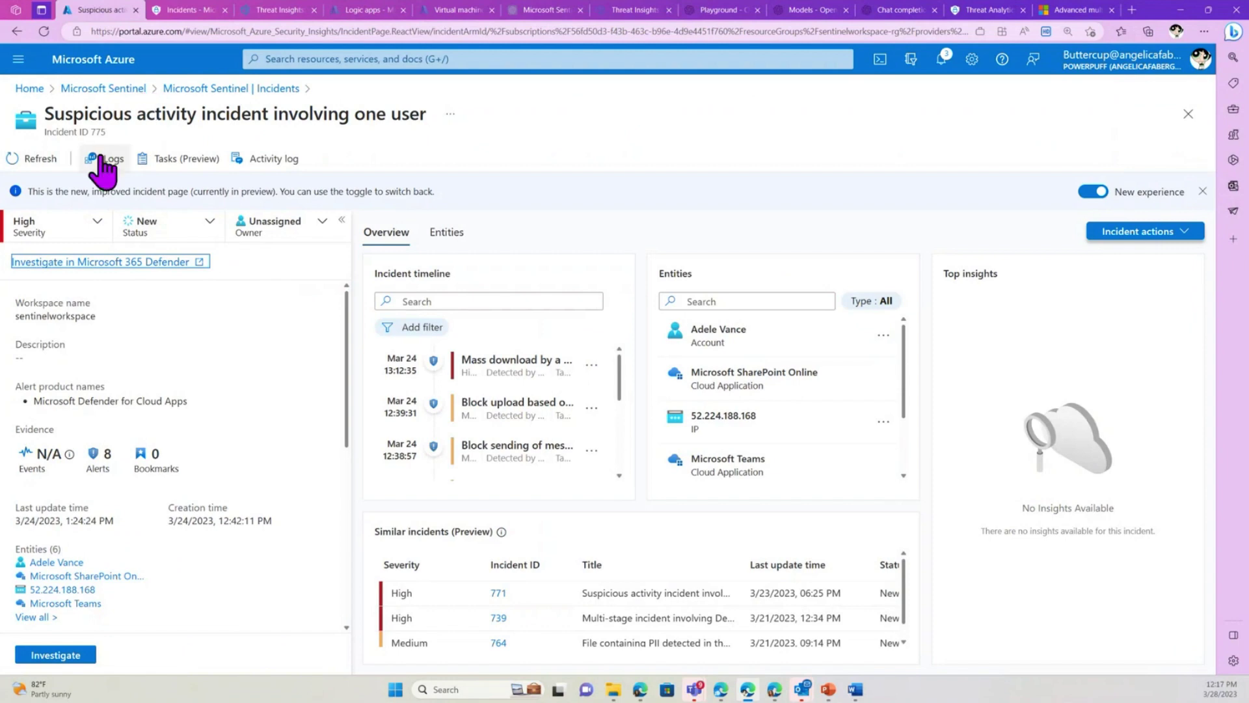
left_click(186, 12)
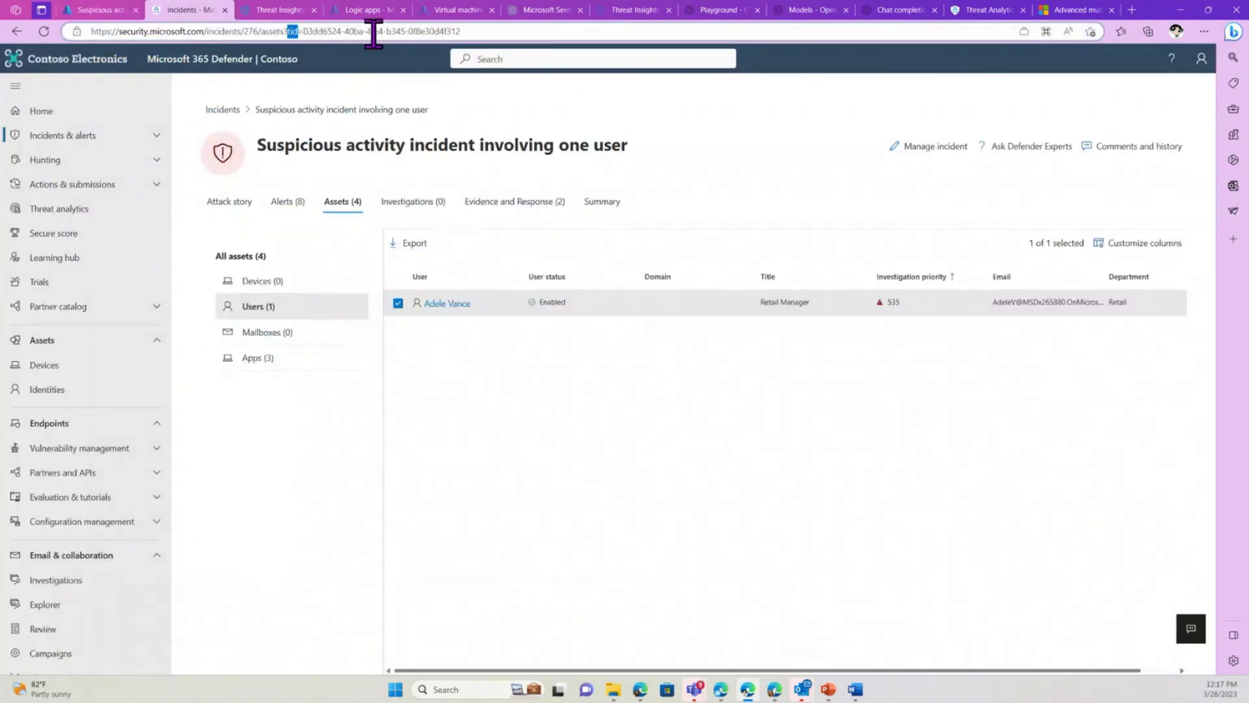
left_click(104, 12)
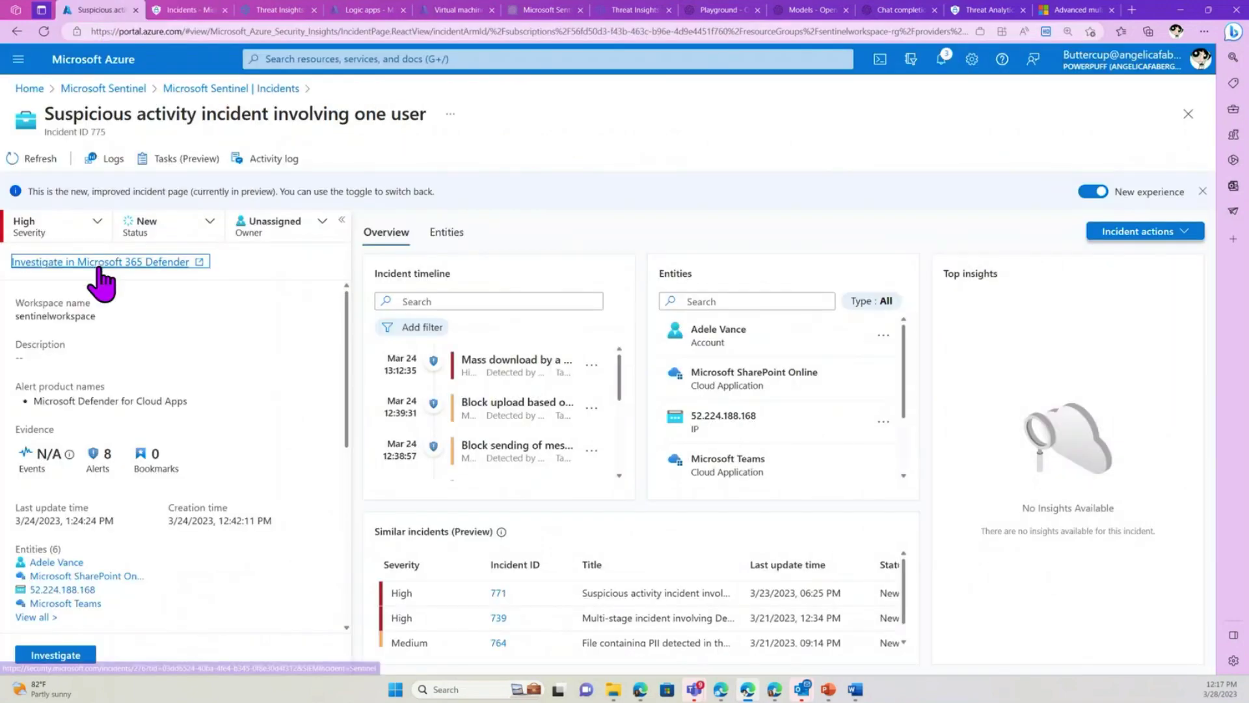